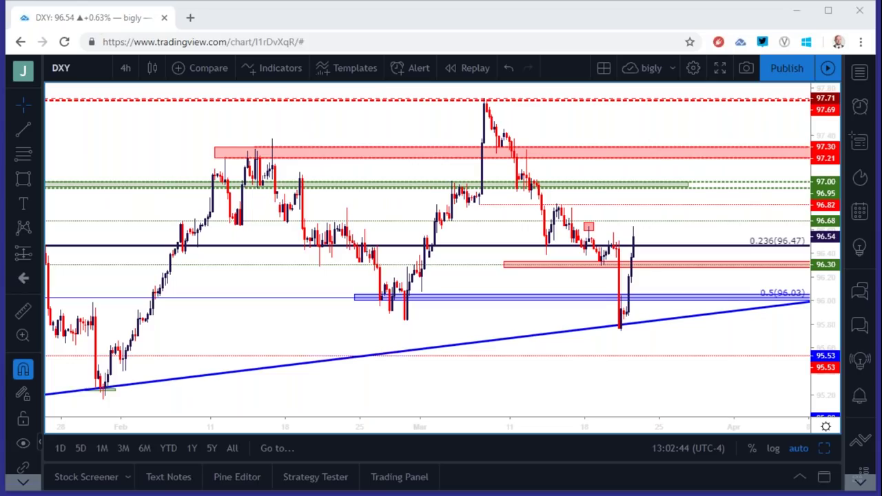
- Switch the maximized DXY chart to the 1 day interval
{"action": "left_click", "coordinate": [126, 67]}
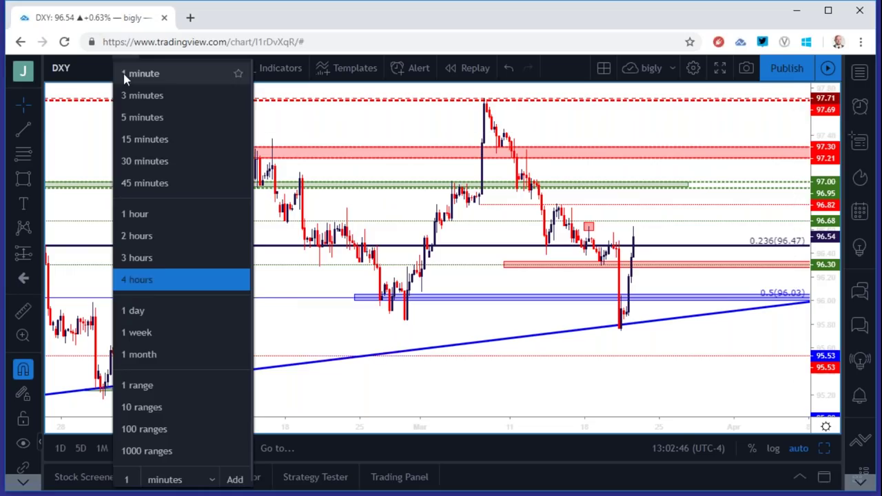
{"action": "left_click", "coordinate": [152, 310]}
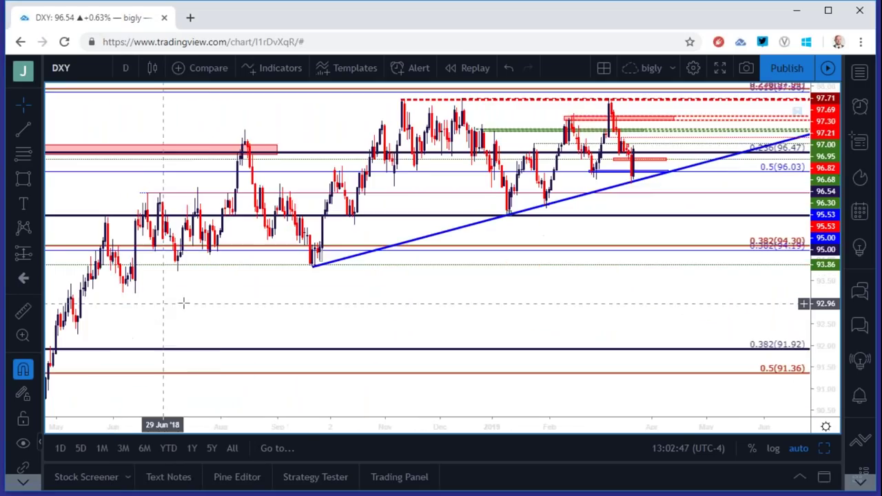
- Maximize the DXY chart with the green support zone at 95.82 from the four-chart layout and set it to the 1 day interval
{"action": "left_click", "coordinate": [825, 448]}
{"action": "left_click", "coordinate": [758, 178]}
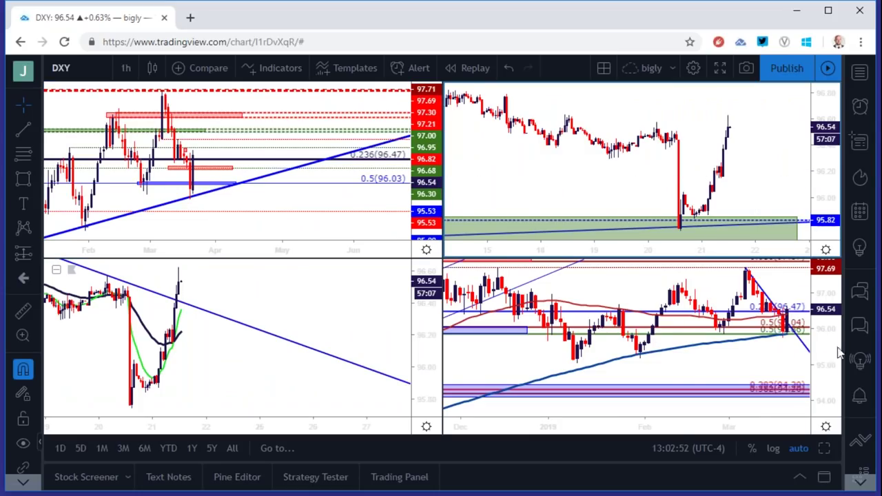
{"action": "left_click", "coordinate": [823, 450]}
{"action": "left_click", "coordinate": [125, 68]}
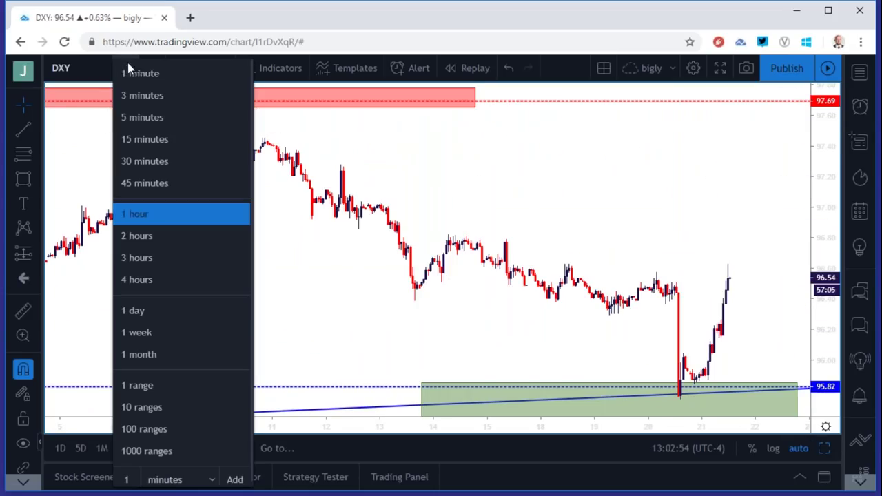
{"action": "left_click", "coordinate": [163, 303]}
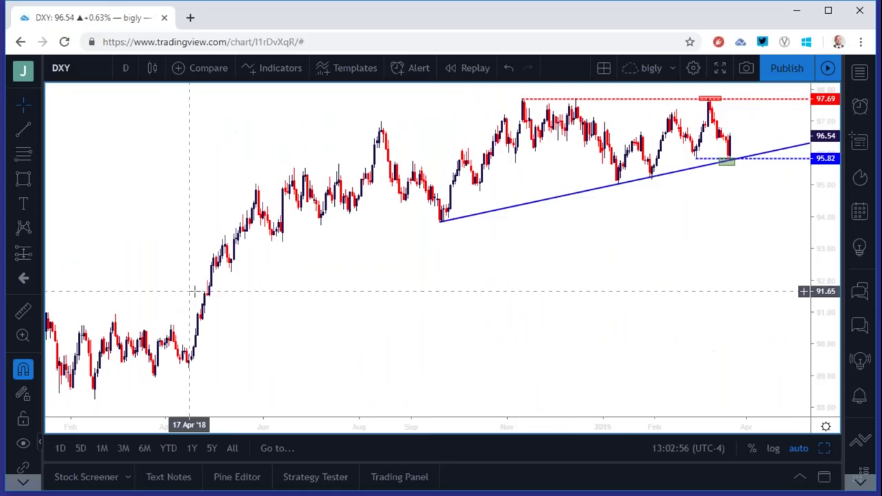
- Examine the recent daily swing high at the red resistance zone around 97.69
{"action": "scroll", "coordinate": [611, 270], "scroll_direction": "up", "scroll_amount": 2}
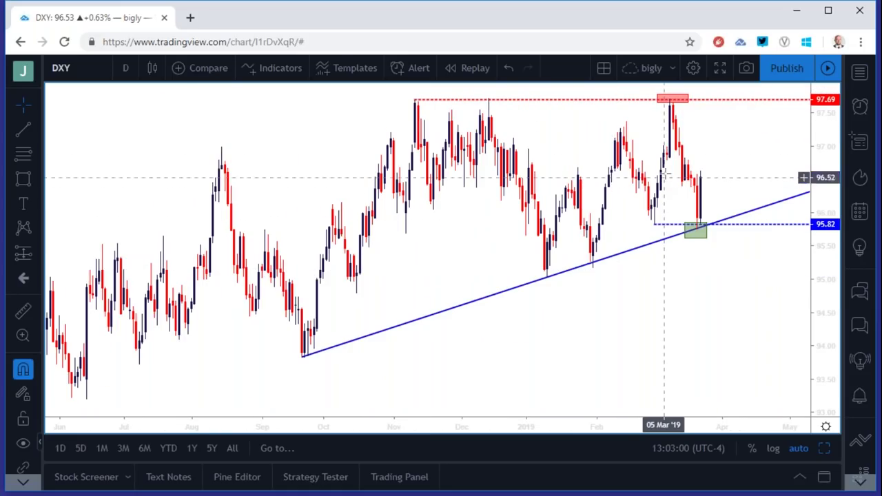
{"action": "left_click", "coordinate": [672, 103]}
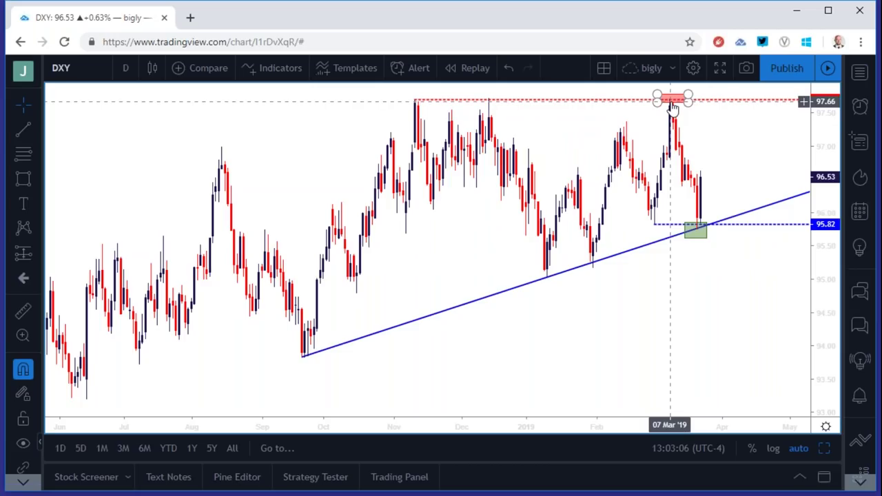
{"action": "left_click", "coordinate": [671, 123]}
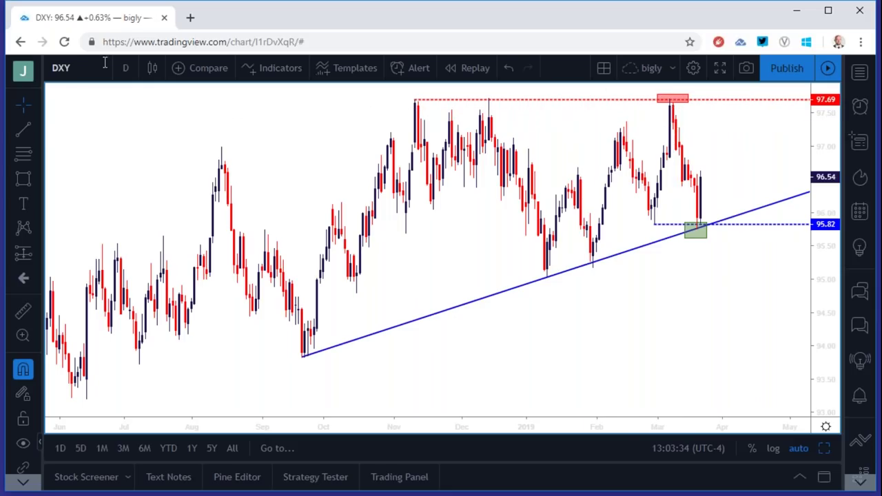
- Review the DXY drop into the green support zone on the 4 hours and 1 hour intervals, finishing on 4 hours
{"action": "left_click", "coordinate": [126, 68]}
{"action": "left_click", "coordinate": [151, 277]}
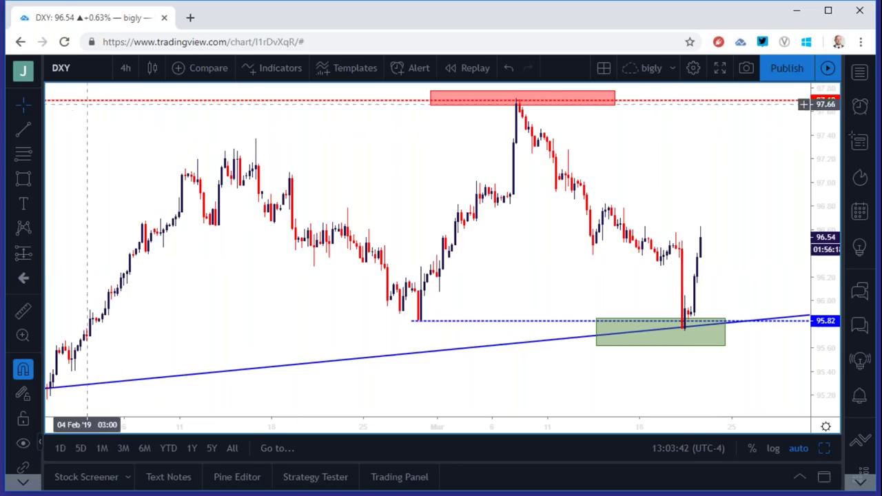
{"action": "left_click", "coordinate": [126, 67]}
{"action": "left_click", "coordinate": [150, 211]}
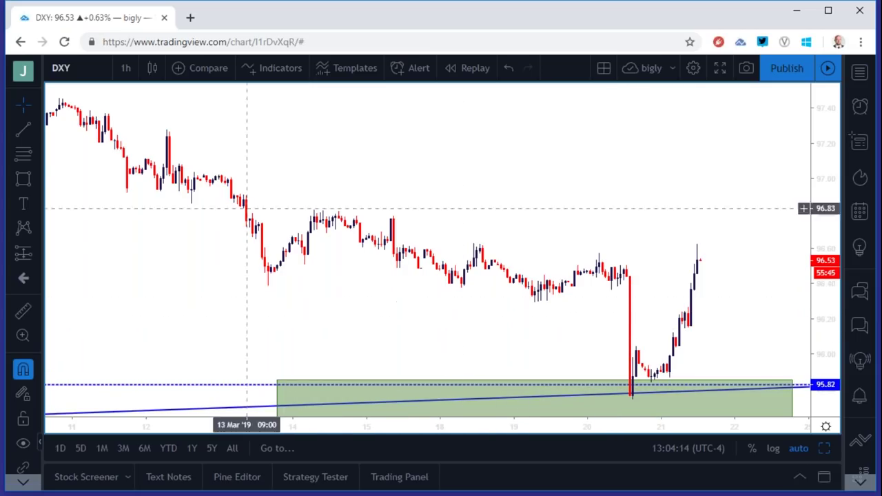
{"action": "left_click", "coordinate": [125, 69]}
{"action": "left_click", "coordinate": [138, 278]}
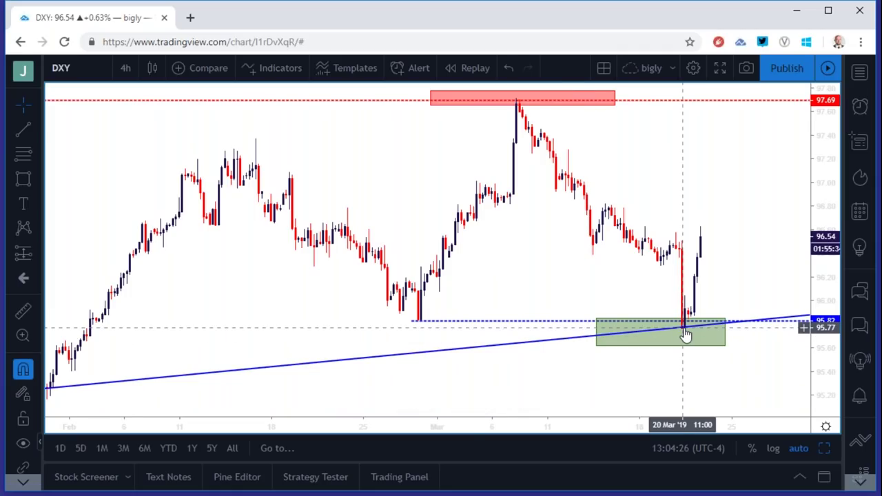
- Examine the 97.69 resistance zone on the 1 day interval, and switch the DXY chart to 1 week
{"action": "scroll", "coordinate": [685, 335], "scroll_direction": "down", "scroll_amount": 3}
{"action": "left_click", "coordinate": [125, 67]}
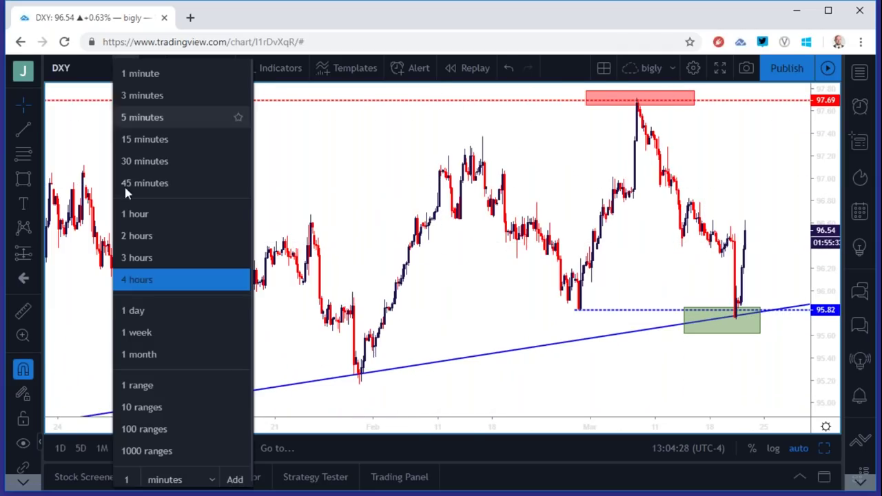
{"action": "left_click", "coordinate": [132, 310]}
{"action": "scroll", "coordinate": [252, 291], "scroll_direction": "up", "scroll_amount": 3}
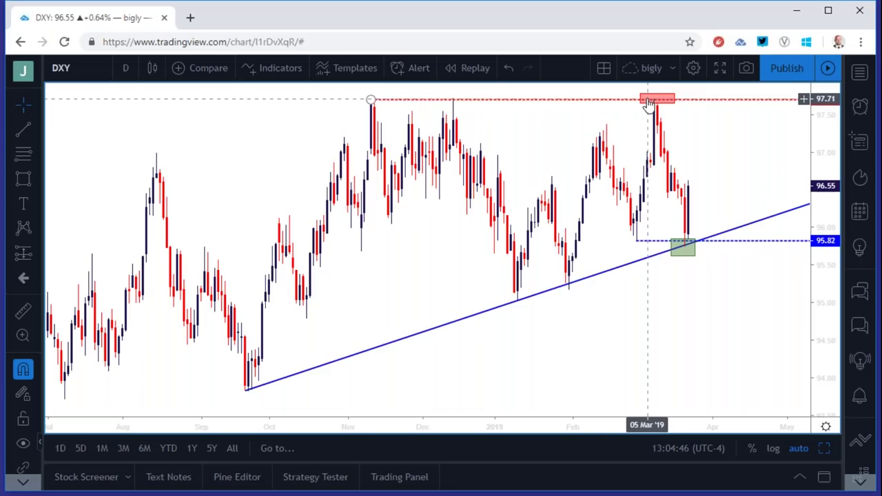
{"action": "left_click", "coordinate": [655, 104]}
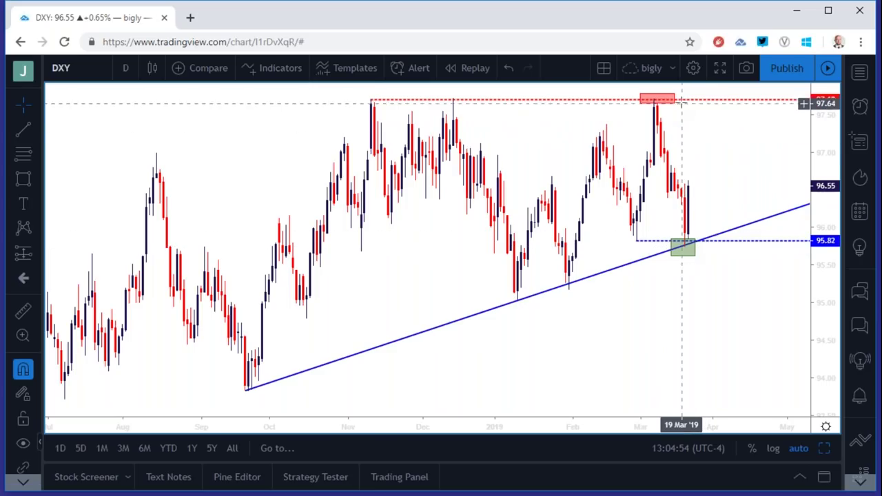
{"action": "left_click", "coordinate": [124, 69]}
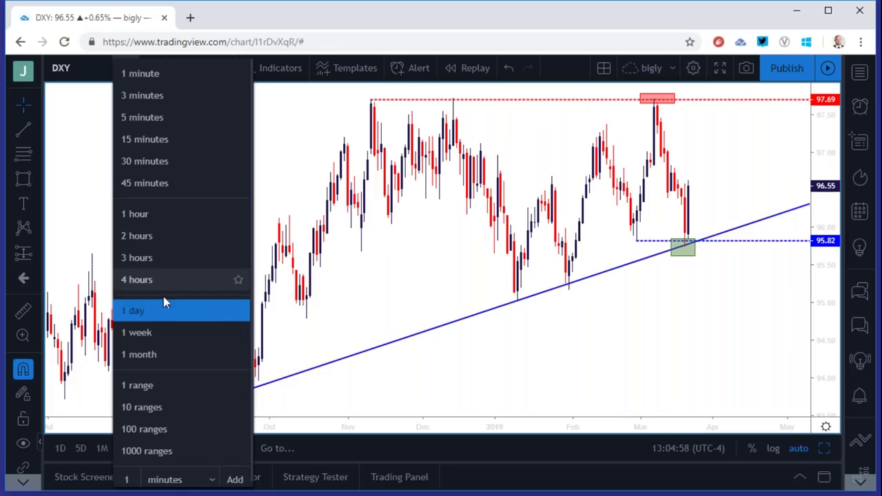
{"action": "left_click", "coordinate": [160, 329]}
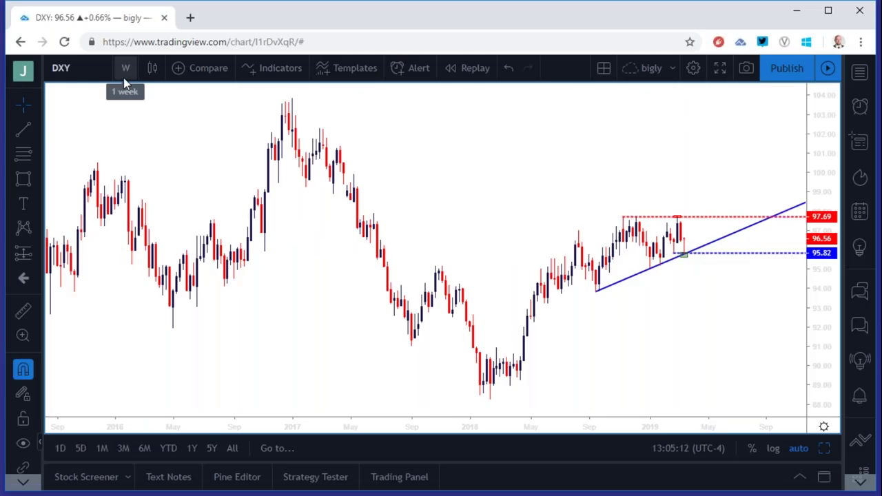
- Maximize the DXY chart with the Fibonacci levels from the four-chart layout and set it to the 1 hour interval
{"action": "left_click", "coordinate": [824, 448]}
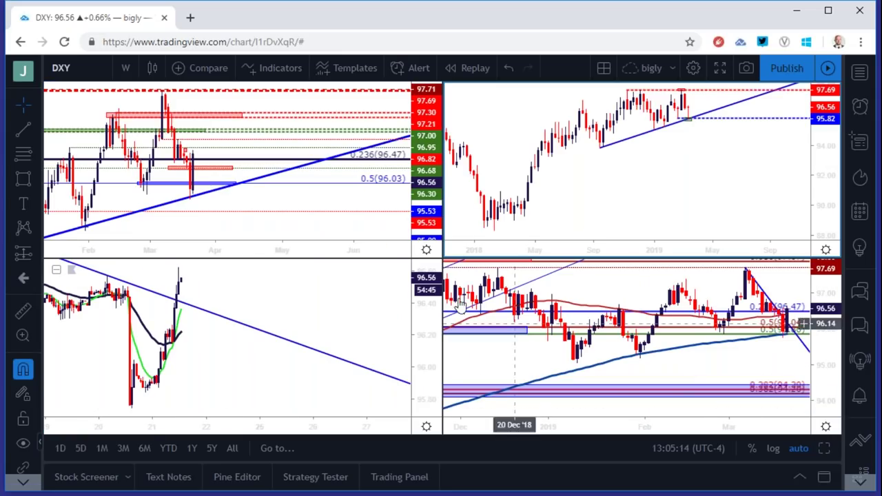
{"action": "left_click", "coordinate": [362, 226]}
{"action": "left_click", "coordinate": [824, 447]}
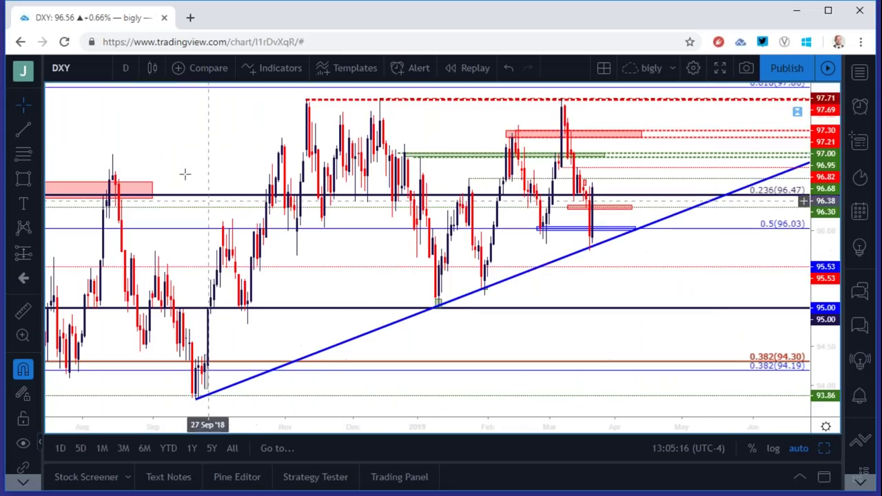
{"action": "left_click", "coordinate": [125, 68]}
{"action": "left_click", "coordinate": [158, 213]}
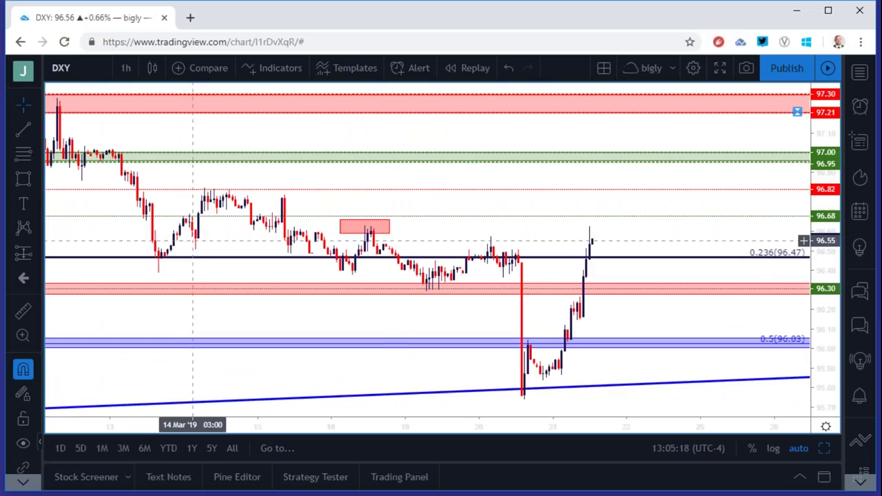
{"action": "scroll", "coordinate": [200, 247], "scroll_direction": "down", "scroll_amount": 3}
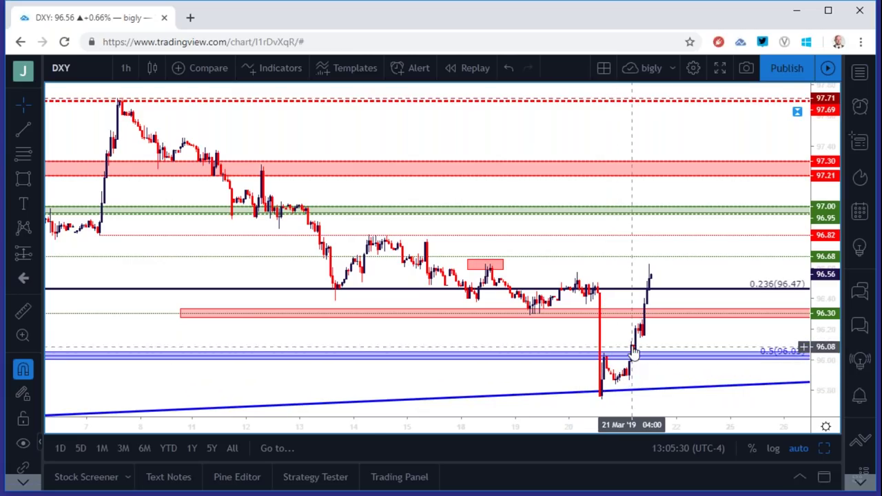
- View the DXY rebound on the 15 minutes interval and return the chart to 1 hour
{"action": "left_click", "coordinate": [126, 68]}
{"action": "left_click", "coordinate": [140, 141]}
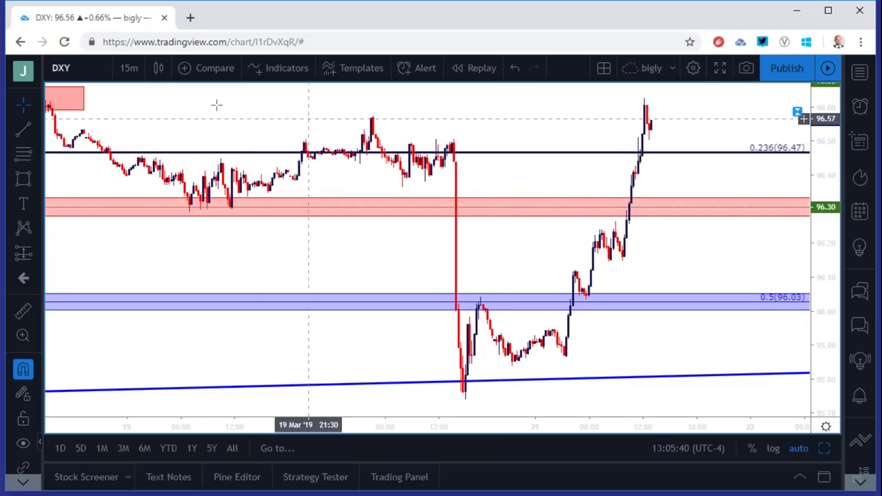
{"action": "left_click", "coordinate": [129, 67]}
{"action": "left_click", "coordinate": [158, 209]}
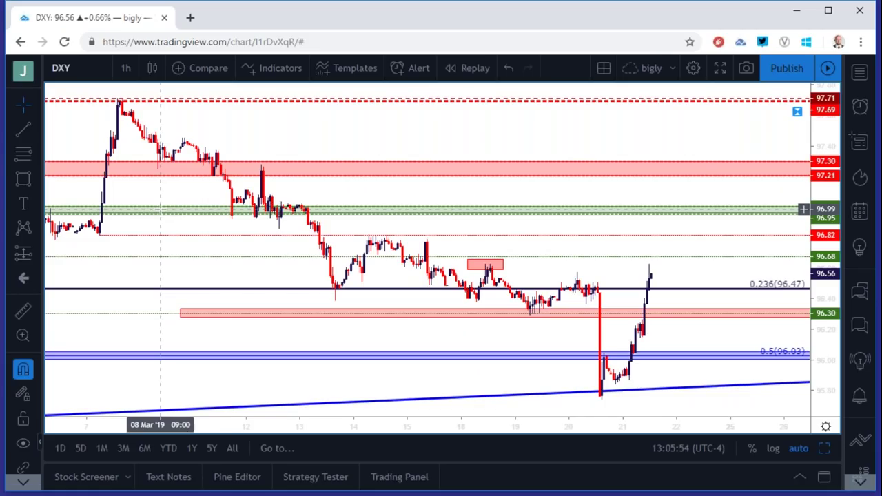
- Switch the DXY chart to 4 hours and examine the small red zone just below the 96.68 level
{"action": "left_click", "coordinate": [125, 68]}
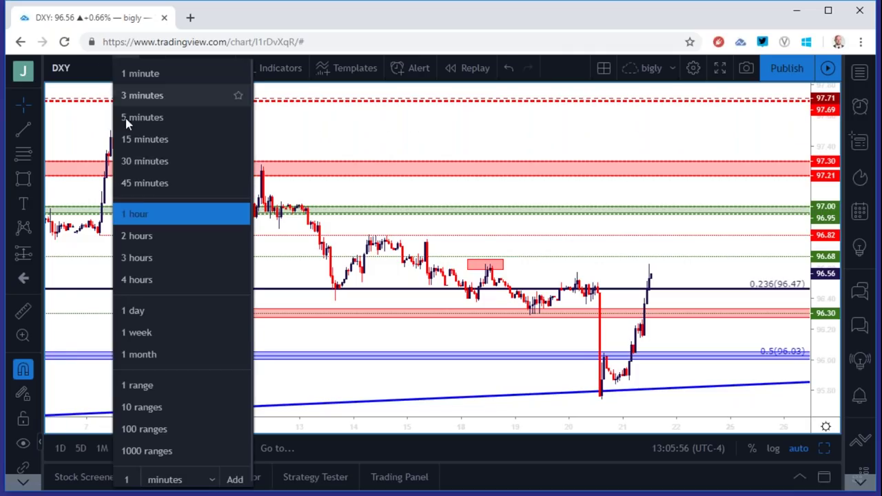
{"action": "left_click", "coordinate": [136, 280]}
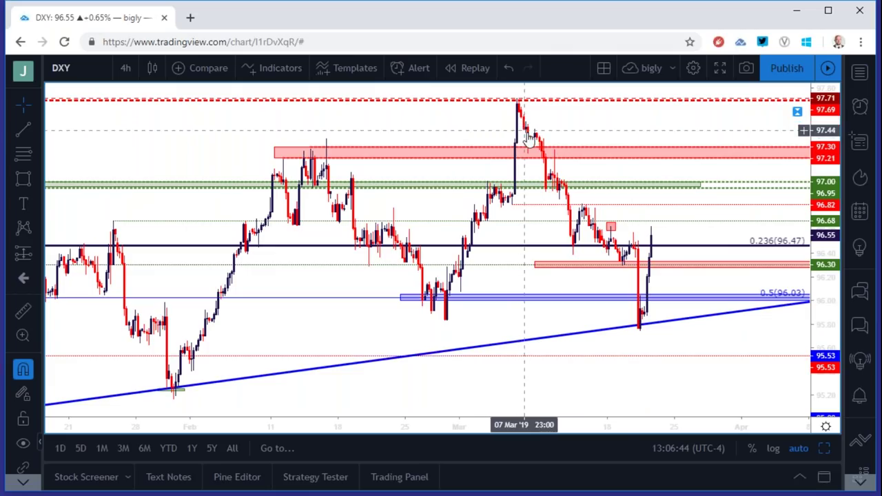
{"action": "left_click", "coordinate": [612, 227]}
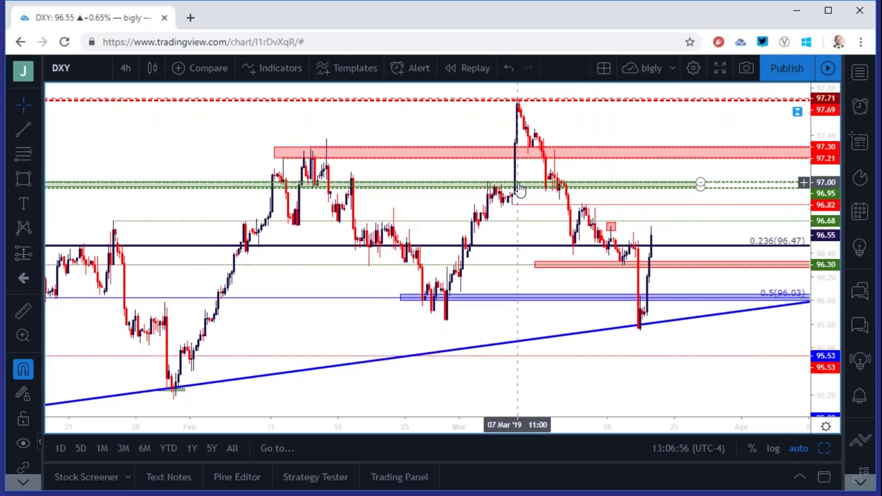
- Maximize the weekly DXY chart from the four-chart layout and examine the green support zone on the rising trendline
{"action": "left_click", "coordinate": [824, 447]}
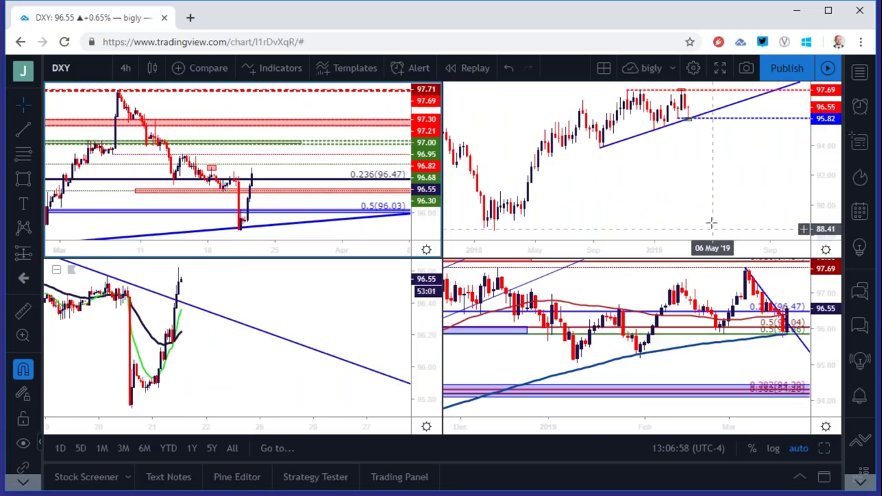
{"action": "left_click", "coordinate": [703, 197]}
{"action": "left_click", "coordinate": [824, 448]}
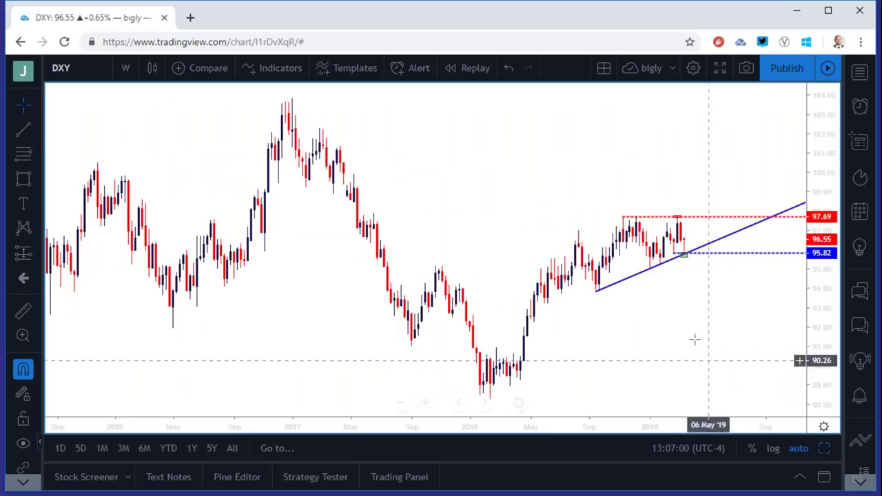
{"action": "left_click", "coordinate": [684, 257]}
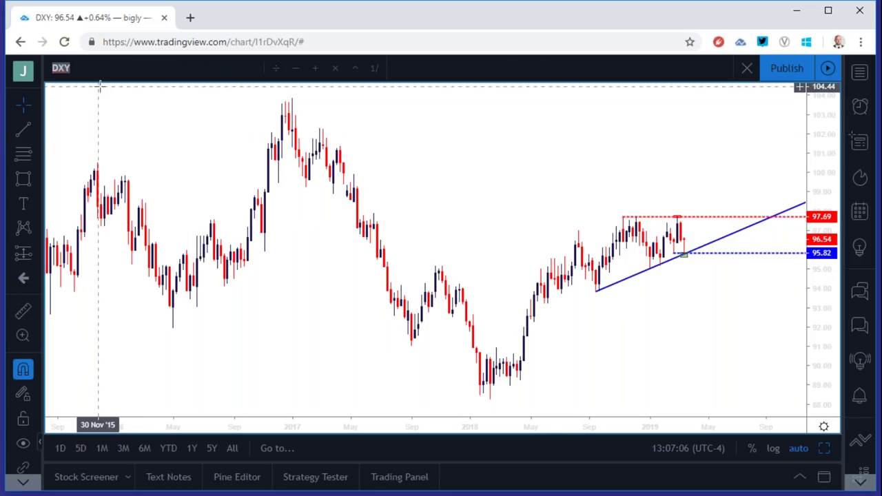
- Change the chart symbol to the FXCM listing of EURUSD
{"action": "type", "text": "EURUSD"}
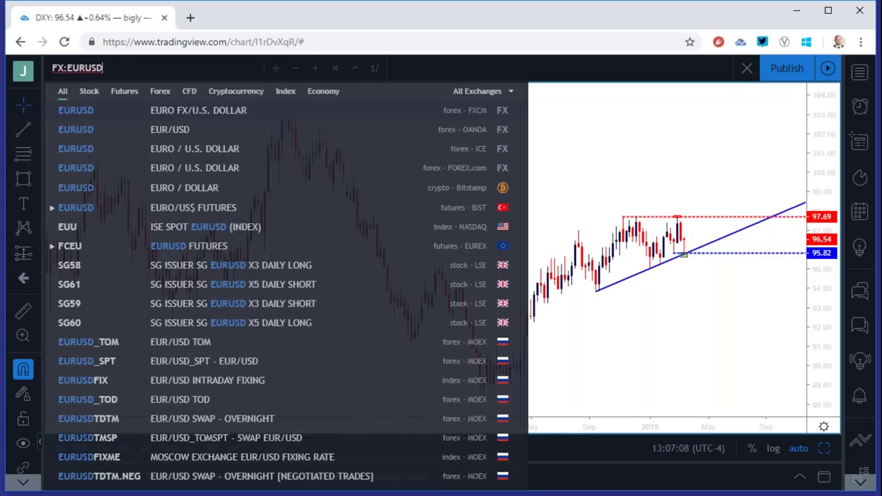
{"action": "left_click", "coordinate": [281, 112]}
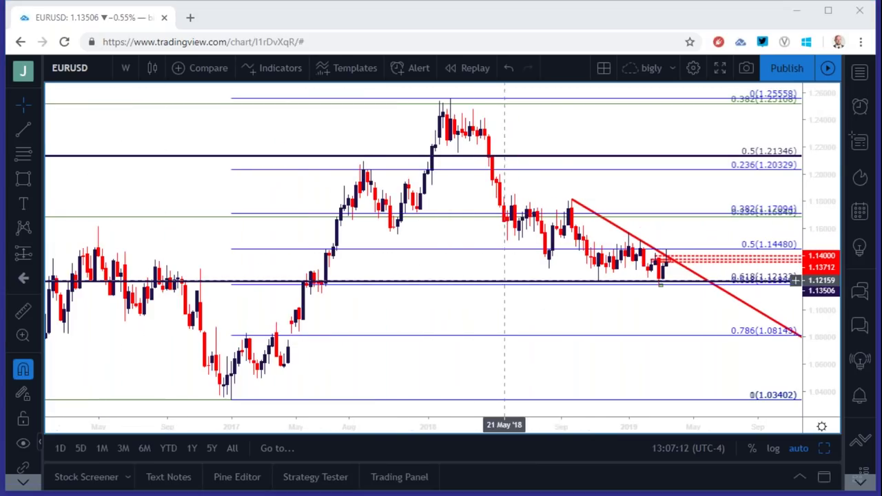
{"action": "scroll", "coordinate": [585, 260], "scroll_direction": "up", "scroll_amount": 1}
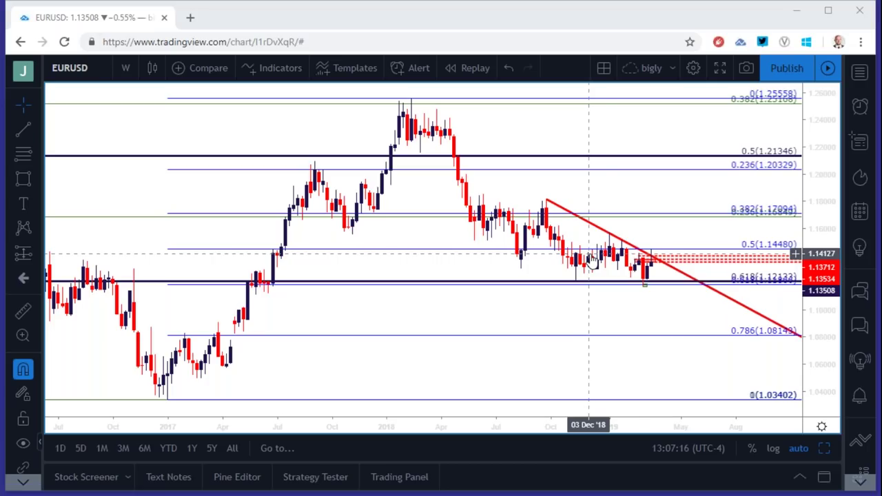
- Maximize the 4-hour EURUSD chart from the four-chart layout and switch it to the 2 hours interval
{"action": "left_click", "coordinate": [824, 448]}
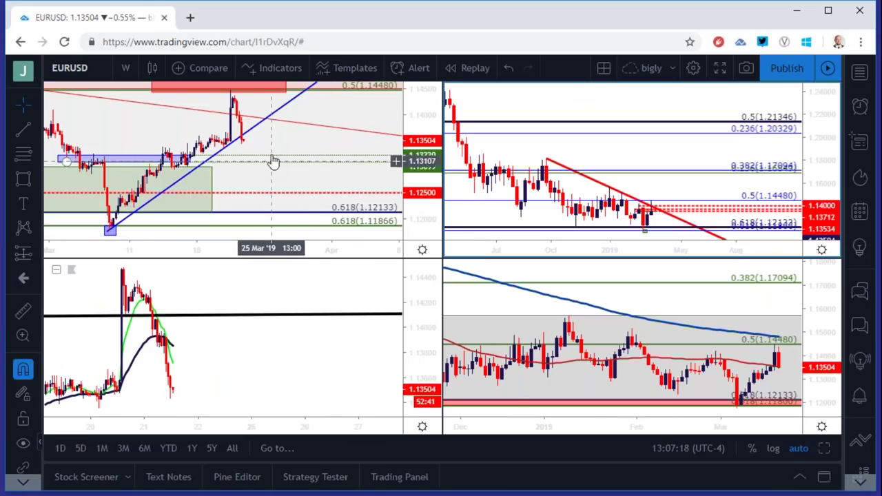
{"action": "left_click", "coordinate": [823, 447]}
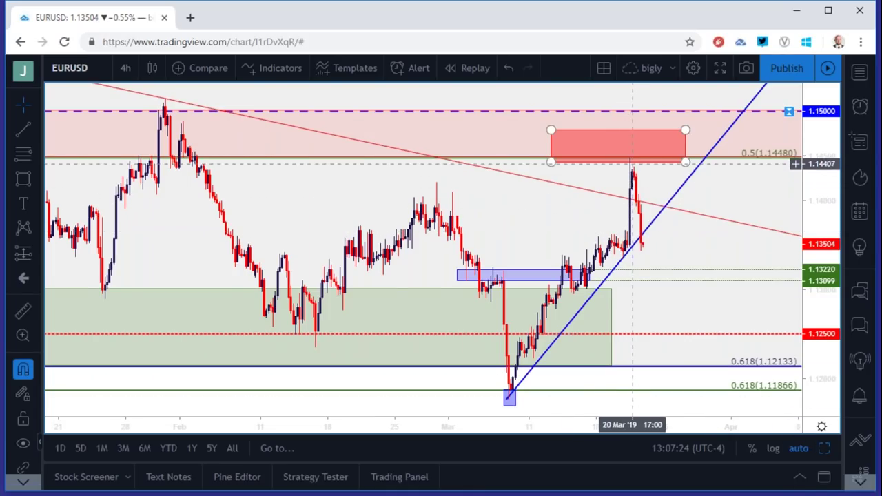
{"action": "left_click", "coordinate": [124, 67]}
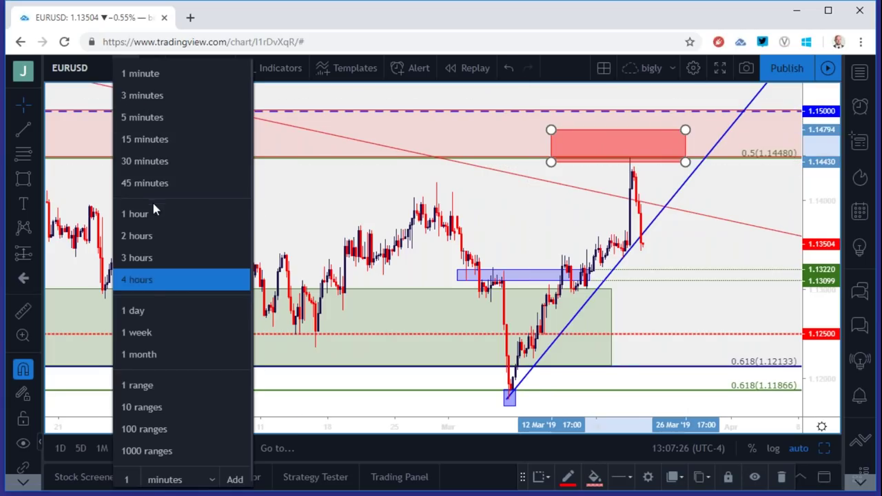
{"action": "left_click", "coordinate": [149, 234]}
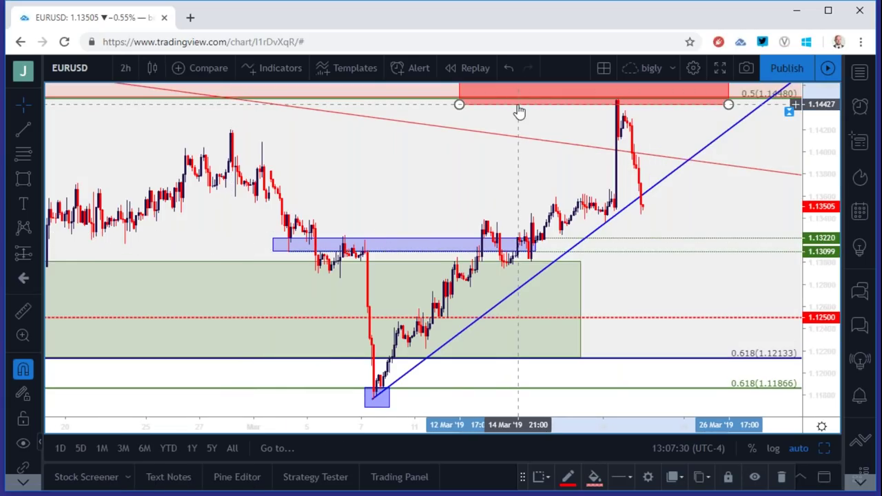
- Remove the short bright red rectangle at the 1.14480 level above the March 20 spike
{"action": "left_click", "coordinate": [517, 131]}
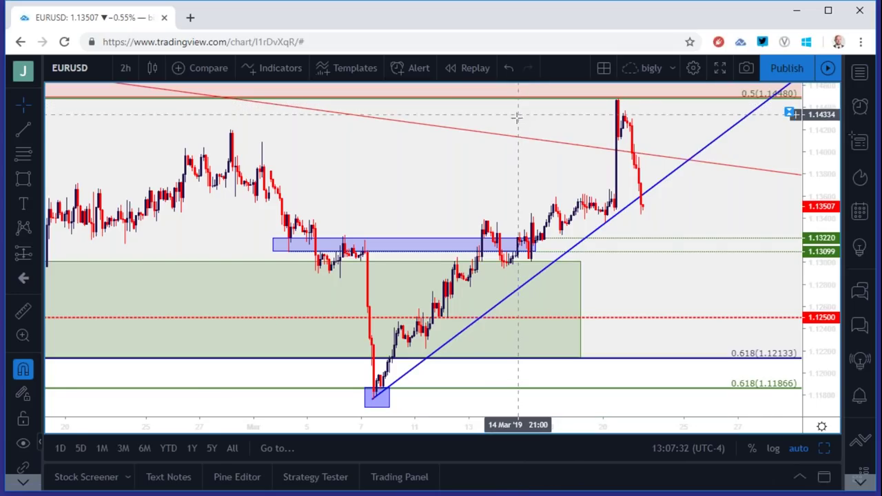
{"action": "scroll", "coordinate": [515, 134], "scroll_direction": "up", "scroll_amount": 1}
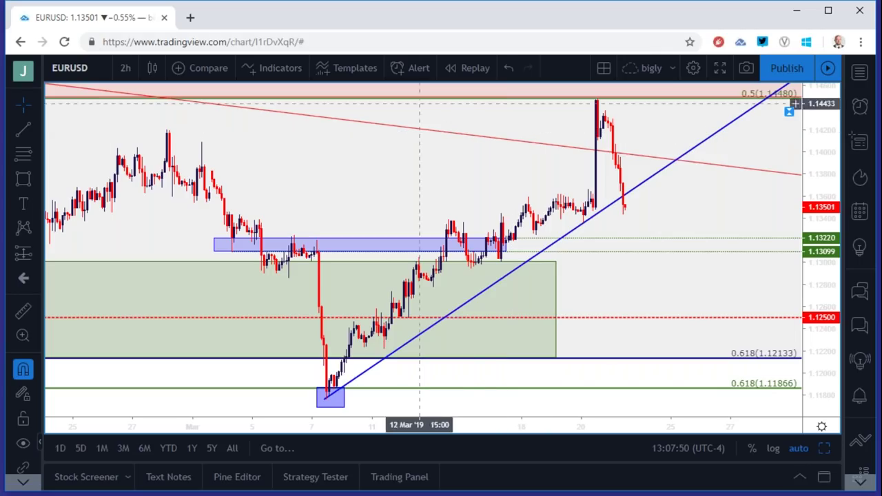
- Change the chart symbol to the FX_IDC listing of USDJPY and examine price around the rising blue trendline
{"action": "left_click", "coordinate": [95, 65]}
{"action": "type", "text": "USDJPY"}
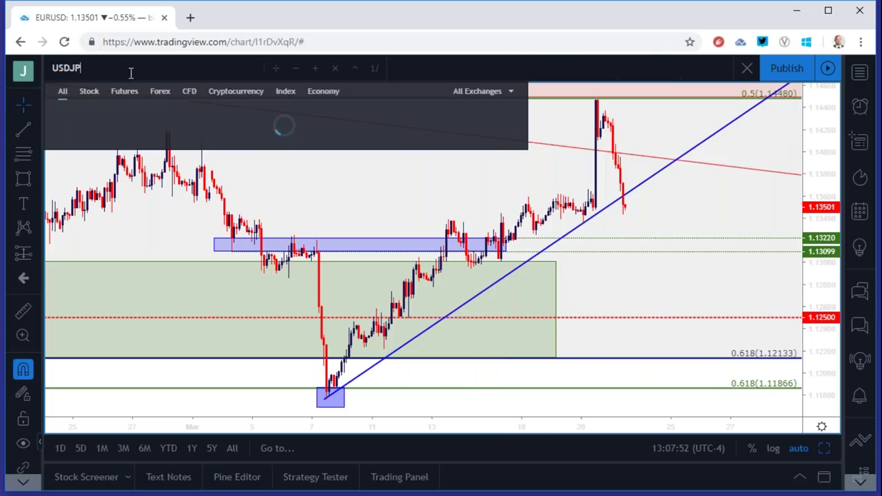
{"action": "key", "text": "Down"}
{"action": "key", "text": "Down"}
{"action": "key", "text": "Down"}
{"action": "key", "text": "Return"}
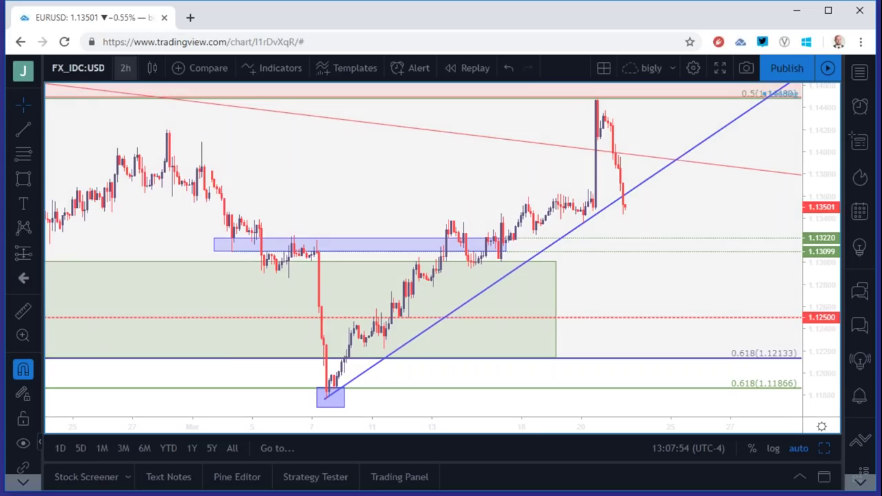
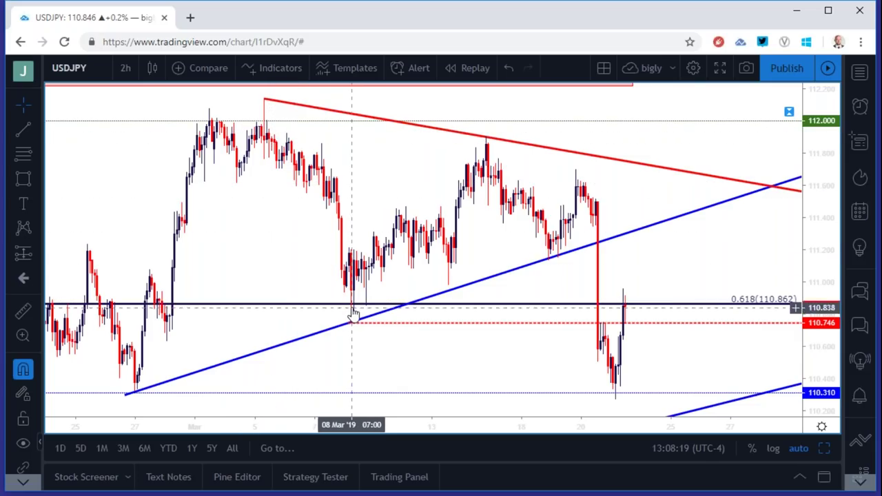
- Change the chart symbol back to the FXCM listing of EURUSD
{"action": "left_click", "coordinate": [96, 69]}
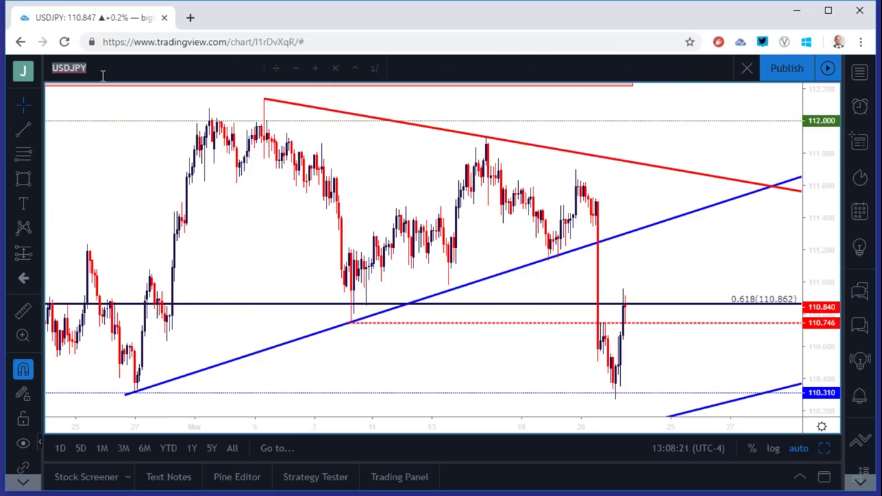
{"action": "type", "text": "E"}
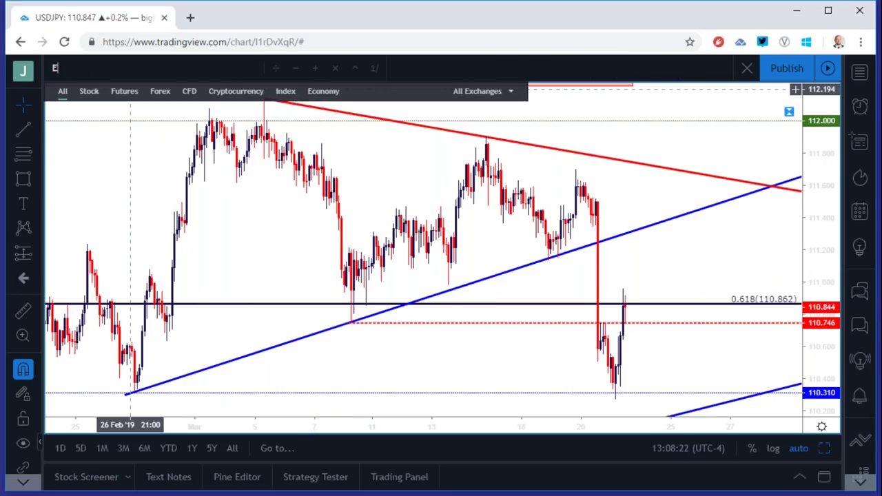
{"action": "type", "text": "URU"}
{"action": "type", "text": "SD"}
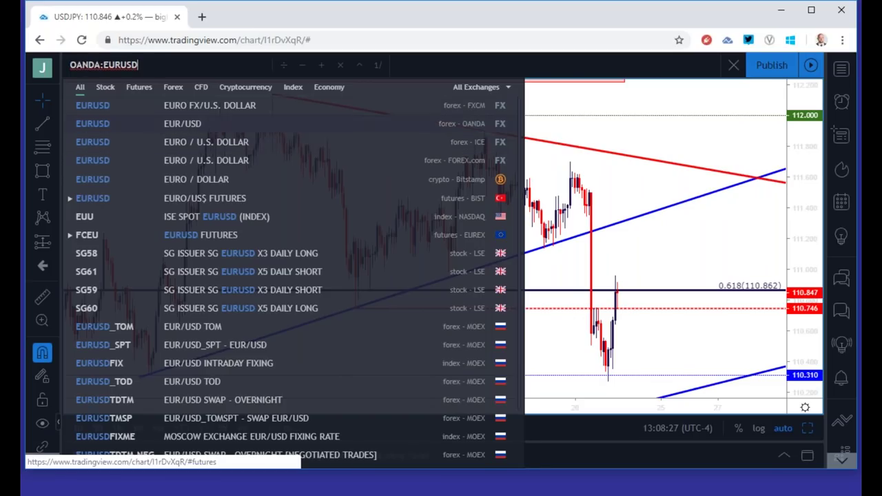
{"action": "left_click", "coordinate": [224, 105]}
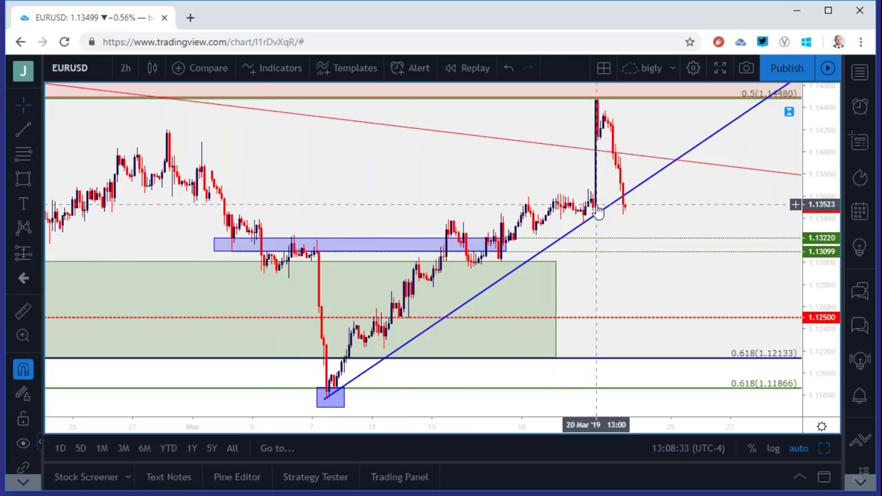
- Examine the 2-hour EURUSD move from the early March low up to the 1.14480 level along the rising blue trendline
{"action": "scroll", "coordinate": [597, 207], "scroll_direction": "down", "scroll_amount": 2}
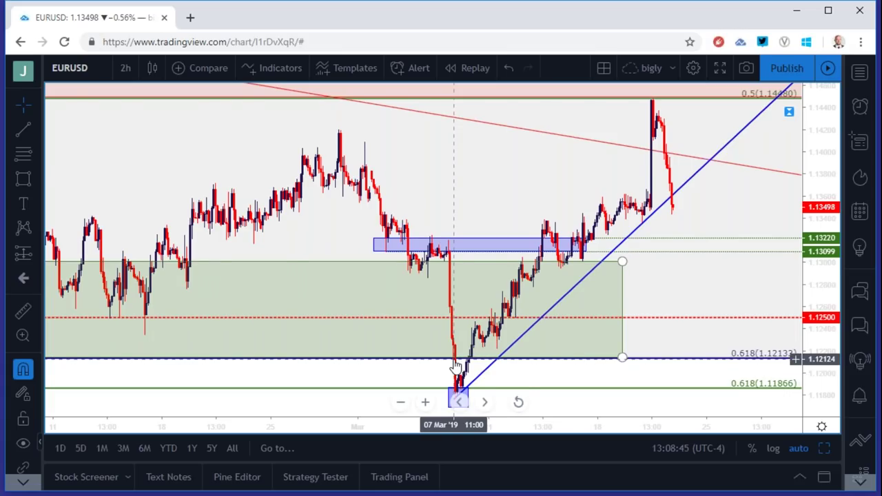
{"action": "scroll", "coordinate": [456, 365], "scroll_direction": "down", "scroll_amount": 2}
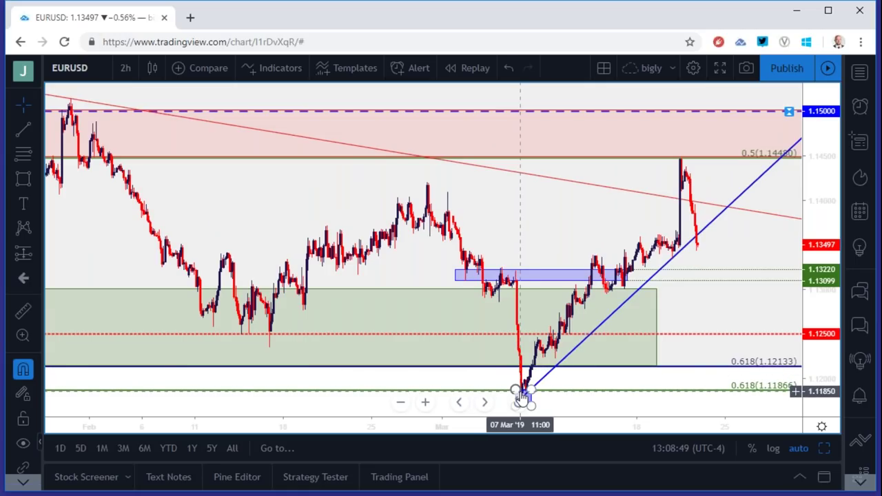
{"action": "left_click_drag", "start_coordinate": [521, 396], "coordinate": [217, 396]}
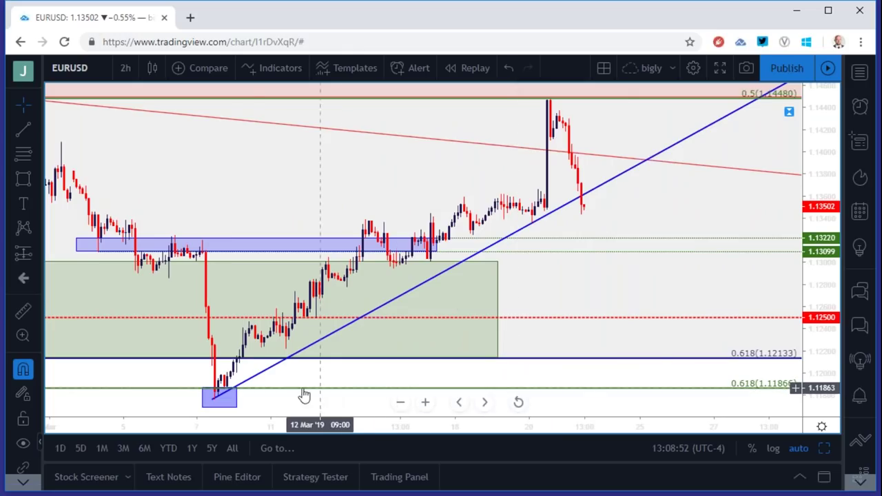
{"action": "left_click", "coordinate": [228, 397]}
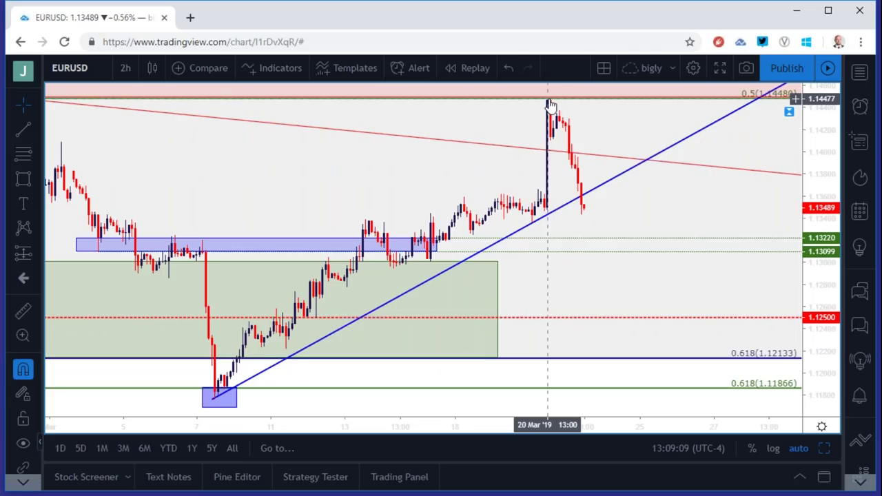
{"action": "scroll", "coordinate": [549, 103], "scroll_direction": "down", "scroll_amount": 2}
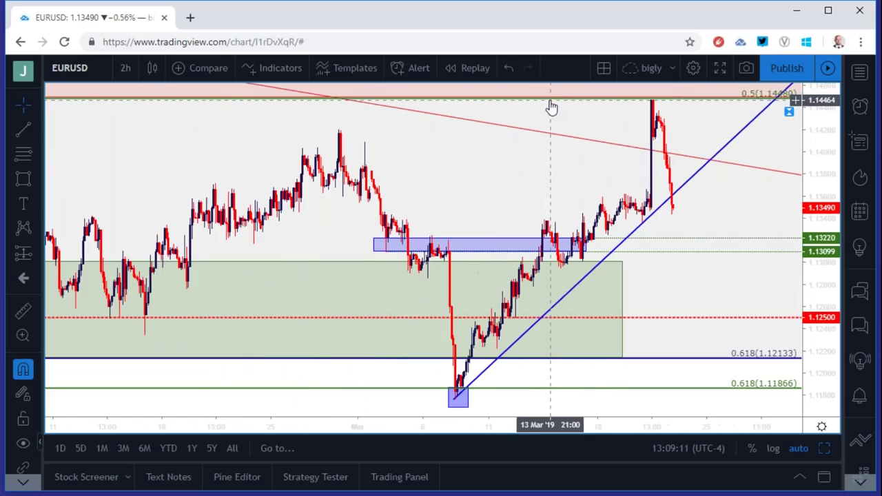
- Switch the EURUSD chart to 4 hours and examine the range between the green support zone and the red resistance zone
{"action": "left_click", "coordinate": [124, 68]}
{"action": "left_click", "coordinate": [141, 278]}
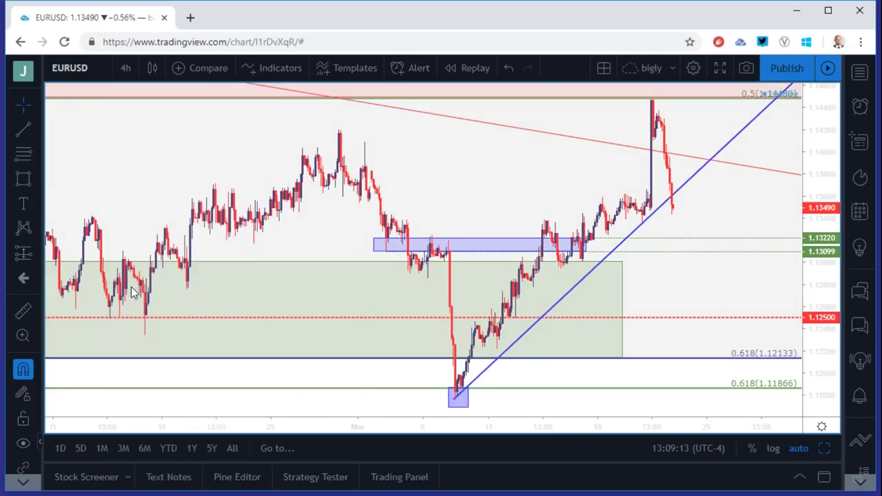
{"action": "scroll", "coordinate": [307, 293], "scroll_direction": "down", "scroll_amount": 5}
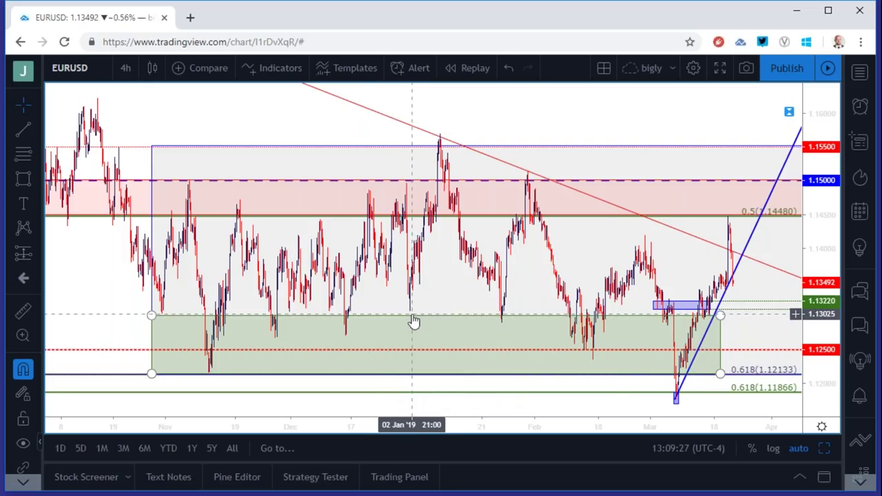
{"action": "scroll", "coordinate": [415, 324], "scroll_direction": "up", "scroll_amount": 5}
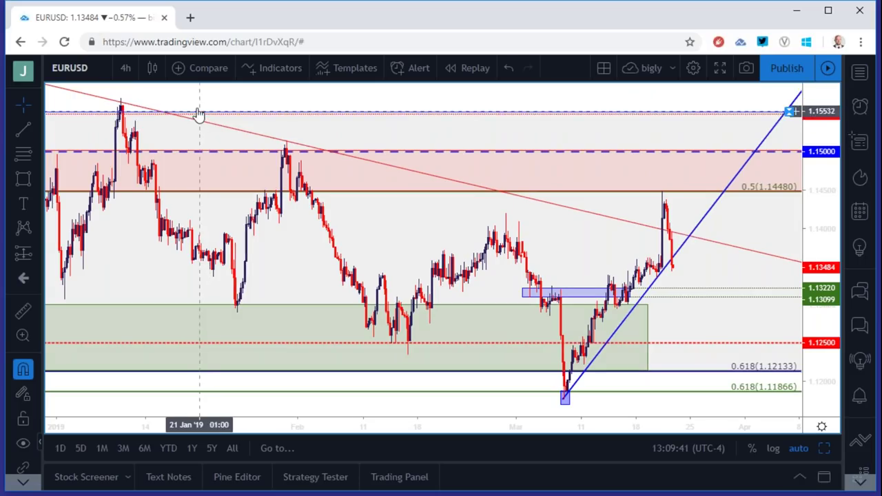
- Switch the EURUSD chart to the daily interval and focus on price action since mid-2018
{"action": "left_click", "coordinate": [126, 67]}
{"action": "left_click", "coordinate": [151, 307]}
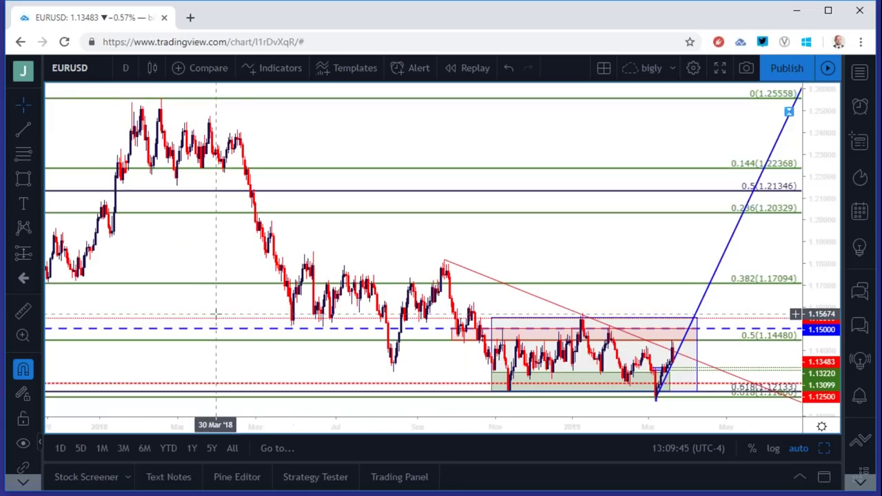
{"action": "scroll", "coordinate": [243, 311], "scroll_direction": "up", "scroll_amount": 3}
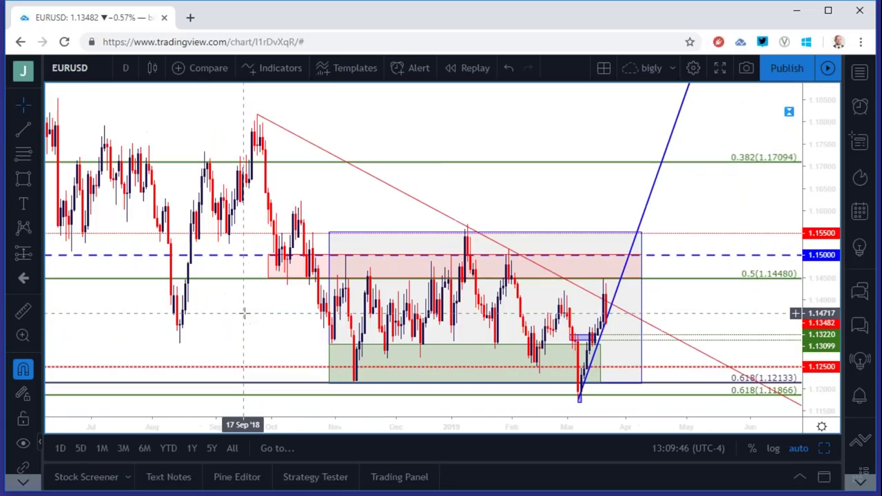
- Hide the rising blue trendline and the falling red trendline on the daily EURUSD chart
{"action": "left_click", "coordinate": [603, 279]}
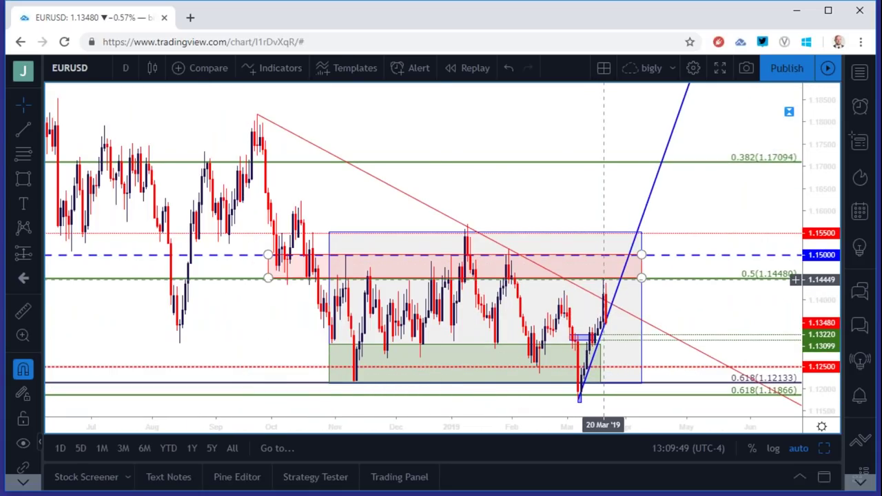
{"action": "left_click", "coordinate": [622, 278]}
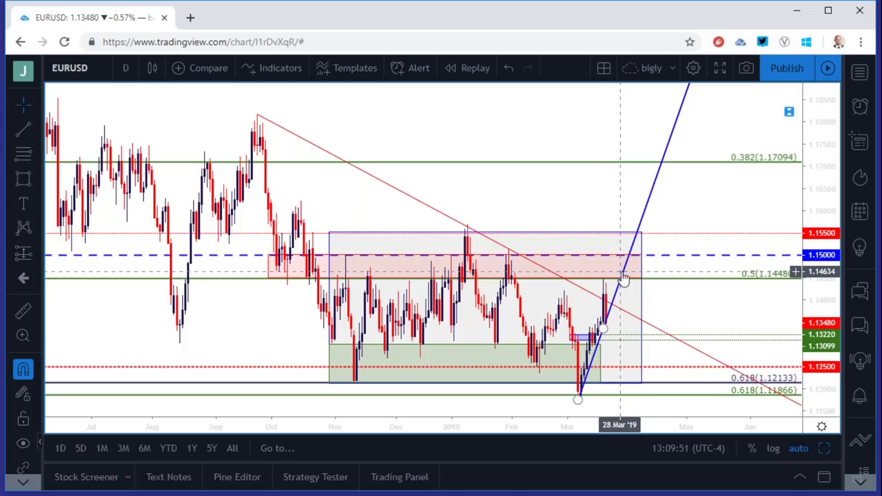
{"action": "key", "text": "Delete"}
{"action": "left_click", "coordinate": [659, 334]}
{"action": "left_click", "coordinate": [830, 476]}
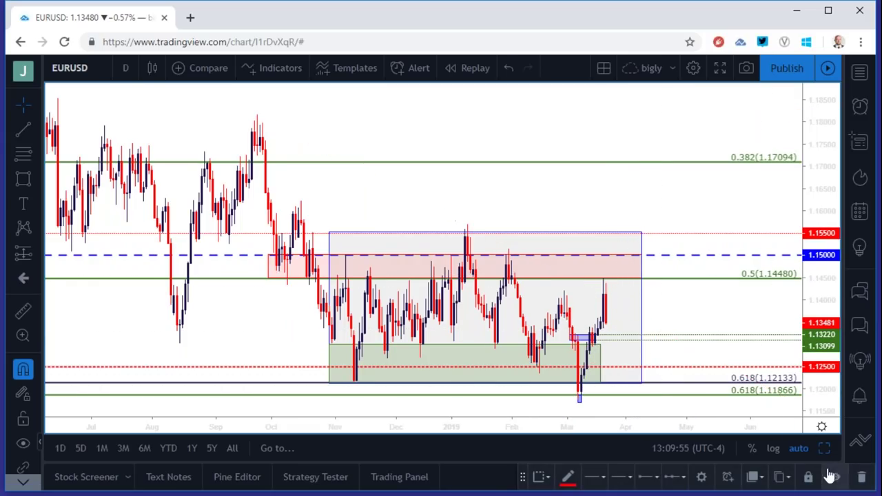
- Remove the small blue rectangle at the March 2019 low on the daily chart
{"action": "scroll", "coordinate": [606, 316], "scroll_direction": "up", "scroll_amount": 1}
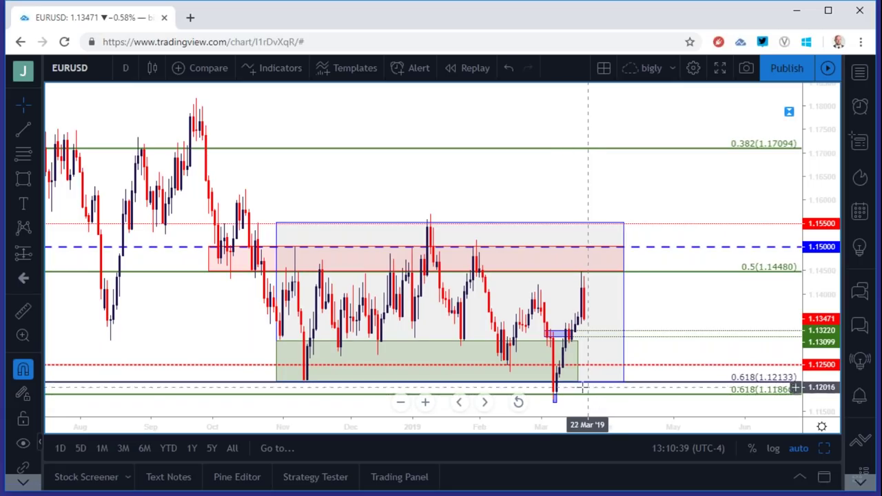
{"action": "left_click", "coordinate": [556, 399]}
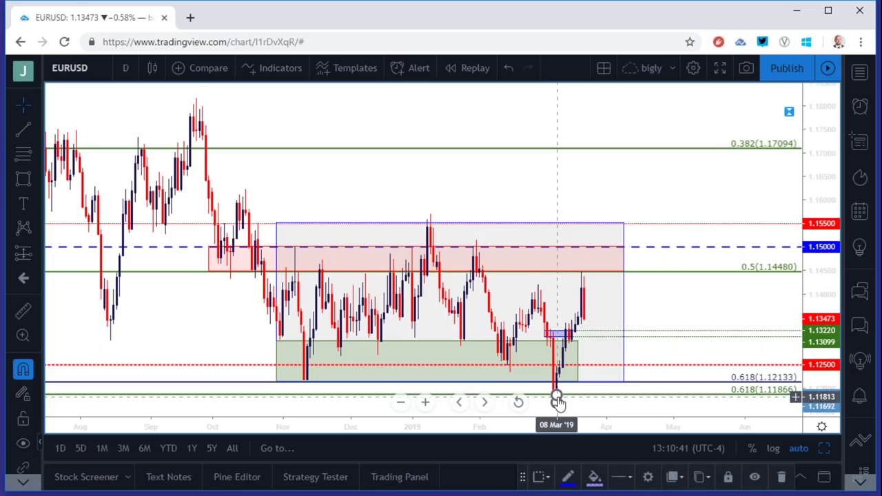
{"action": "left_click", "coordinate": [559, 404]}
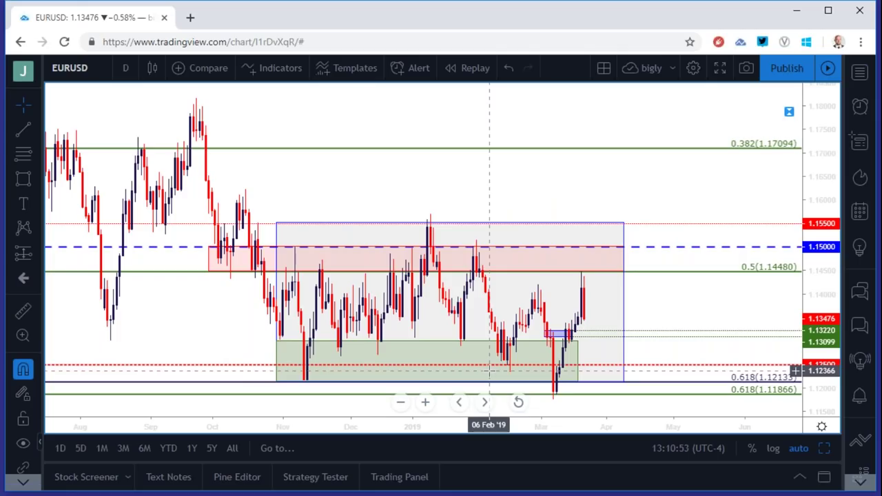
- Switch the EURUSD chart to 2 hours and unhide the rising blue trendline
{"action": "left_click", "coordinate": [125, 67]}
{"action": "left_click", "coordinate": [136, 234]}
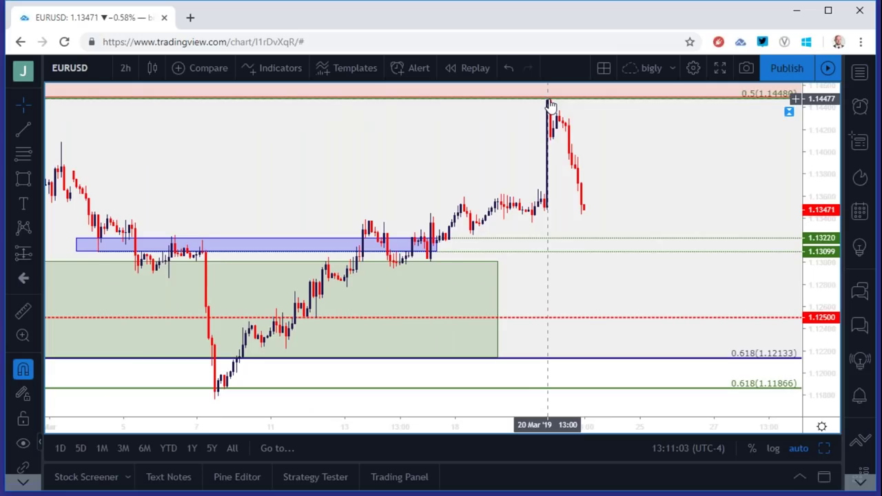
{"action": "right_click", "coordinate": [498, 124]}
{"action": "left_click", "coordinate": [533, 371]}
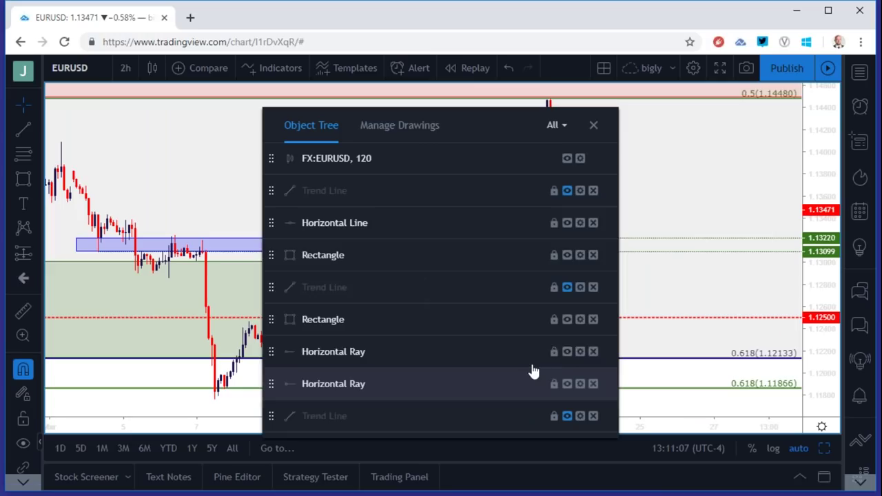
{"action": "left_click", "coordinate": [567, 191]}
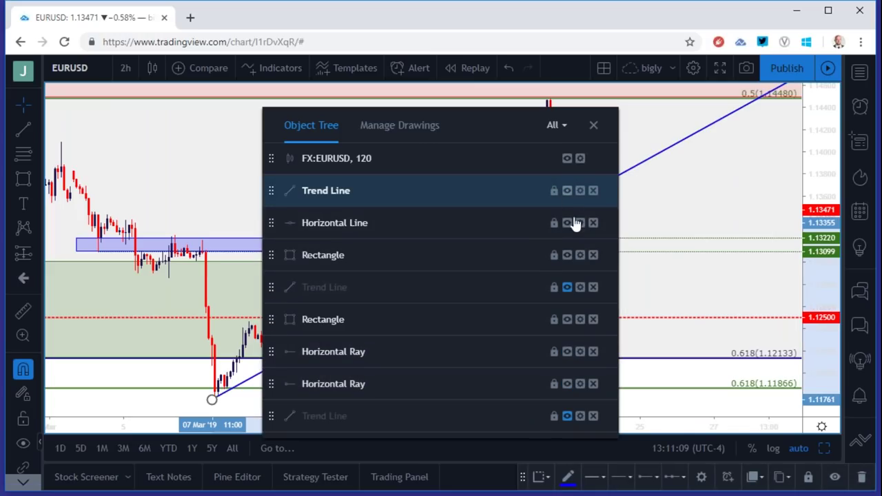
{"action": "left_click", "coordinate": [593, 124]}
{"action": "left_click", "coordinate": [605, 206]}
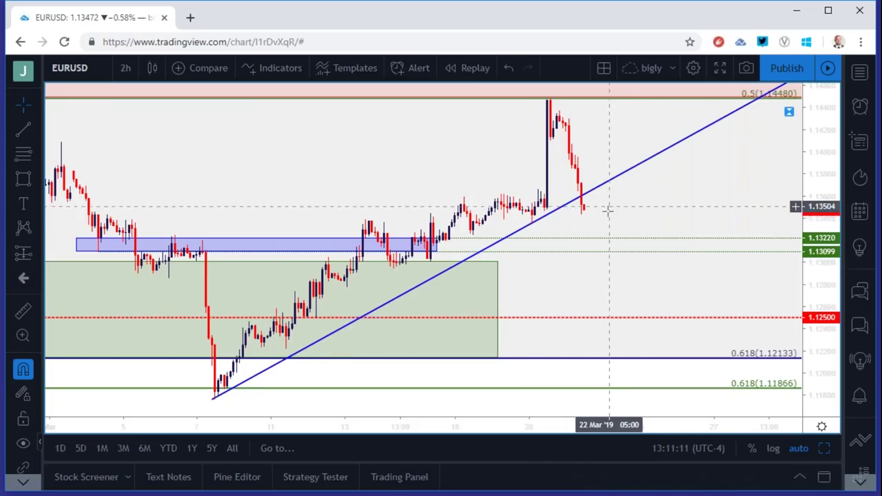
- Draw a Fib Retracement from the 7 March low at 1.11761 up to the 20 March high at about 1.1447
{"action": "scroll", "coordinate": [604, 205], "scroll_direction": "down", "scroll_amount": 1}
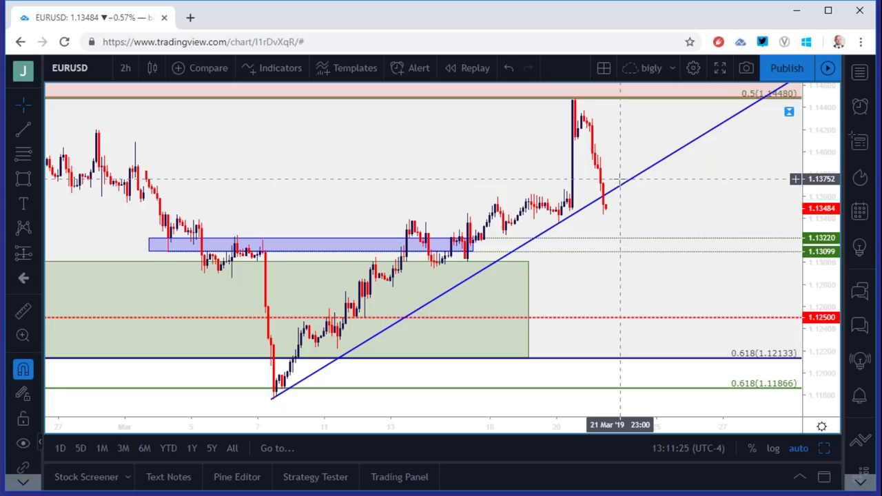
{"action": "left_click", "coordinate": [36, 153]}
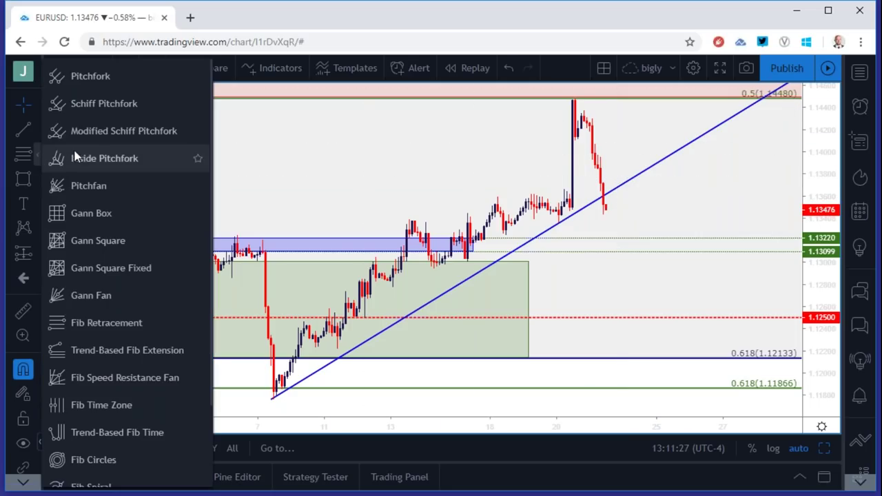
{"action": "left_click", "coordinate": [108, 322]}
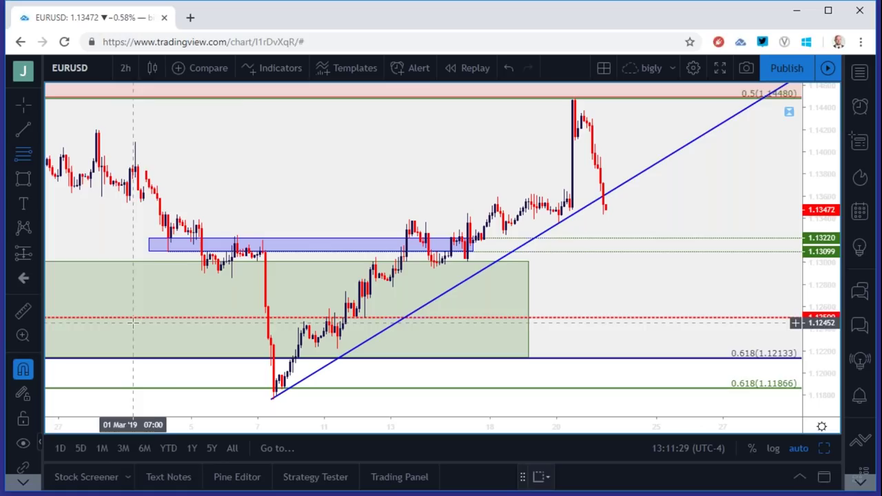
{"action": "left_click", "coordinate": [273, 400]}
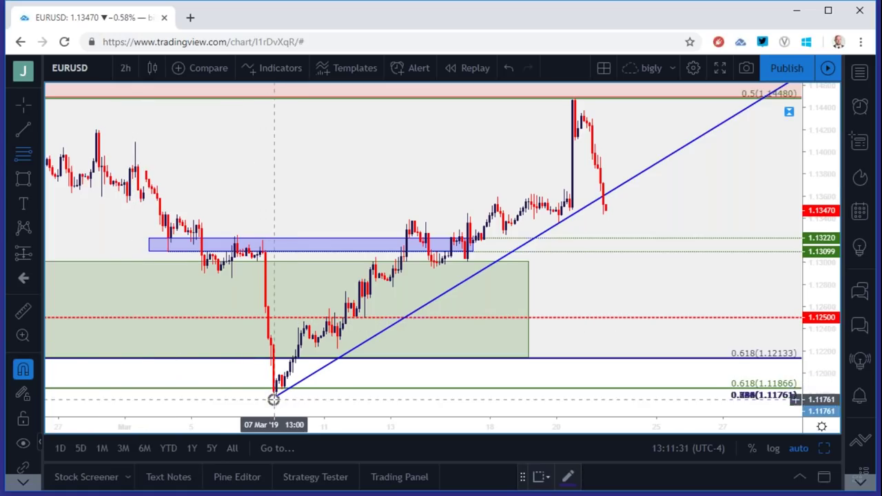
{"action": "left_click", "coordinate": [575, 100]}
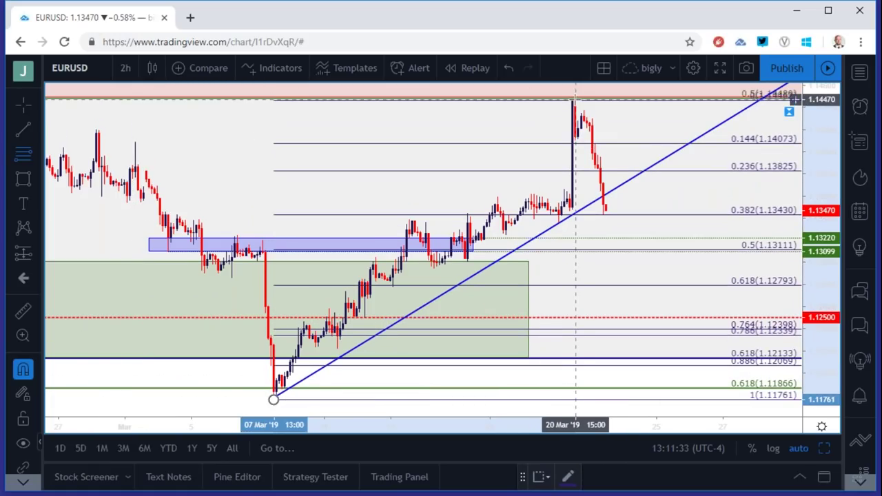
{"action": "left_click", "coordinate": [571, 99]}
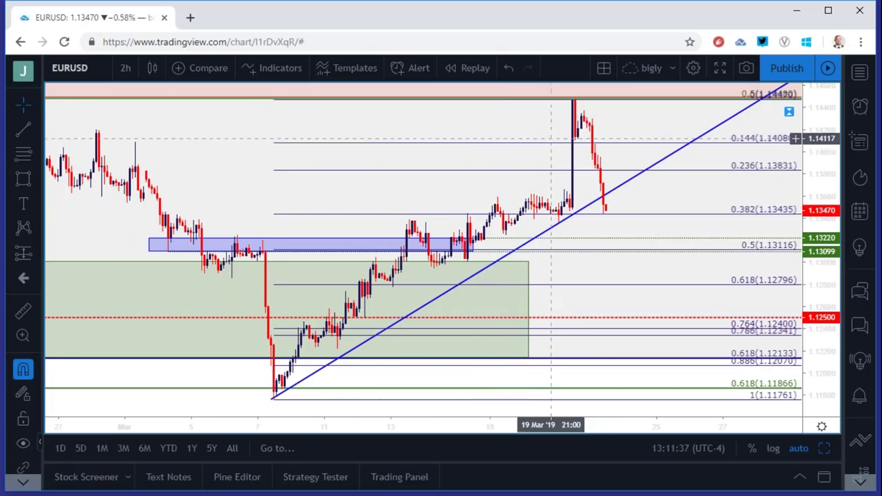
- Extend the blue support rectangle between 1.13099 and 1.13220 forward in time to about 27 March on the 2-hour EURUSD chart
{"action": "left_click", "coordinate": [607, 217]}
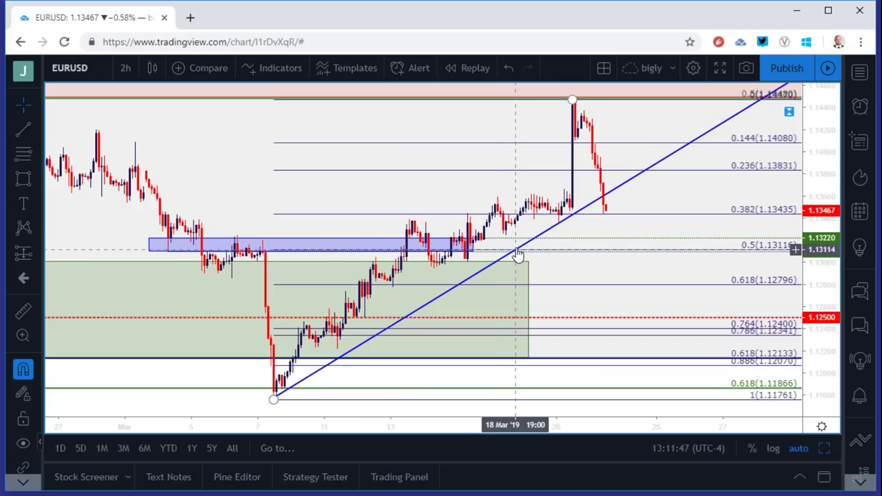
{"action": "left_click", "coordinate": [473, 250]}
{"action": "mouse_move", "coordinate": [542, 238]}
{"action": "left_mouse_down"}
{"action": "mouse_move", "coordinate": [543, 209]}
{"action": "mouse_move", "coordinate": [649, 239]}
{"action": "mouse_move", "coordinate": [728, 239]}
{"action": "left_mouse_up"}
{"action": "left_click", "coordinate": [716, 225]}
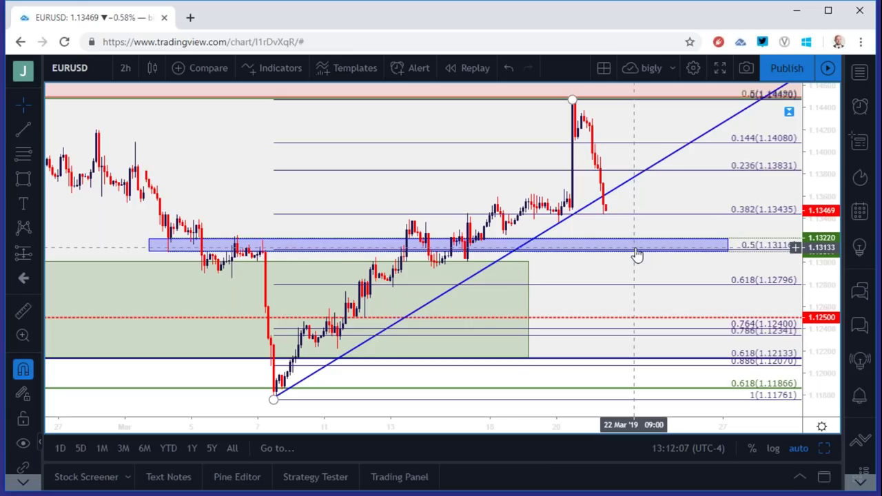
- Review EURUSD on the 1-week chart and switch to the 4-hour interval to inspect the March low and high
{"action": "scroll", "coordinate": [623, 237], "scroll_direction": "down", "scroll_amount": 1}
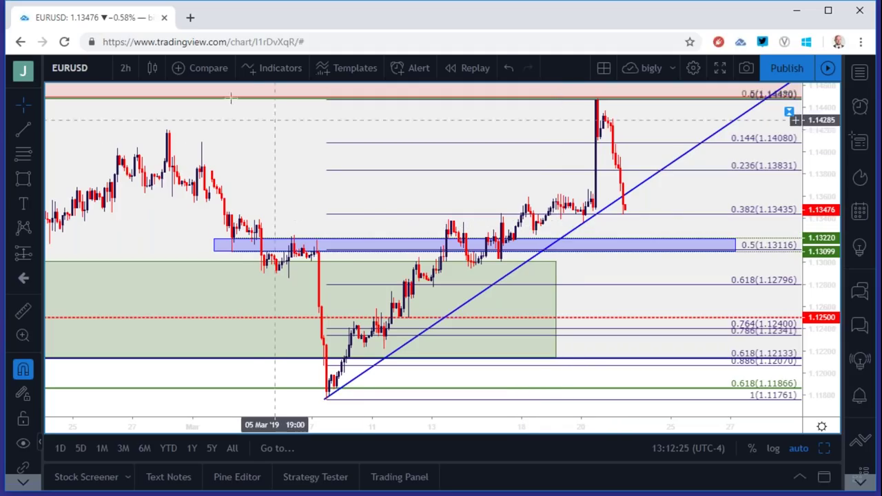
{"action": "left_click", "coordinate": [125, 67]}
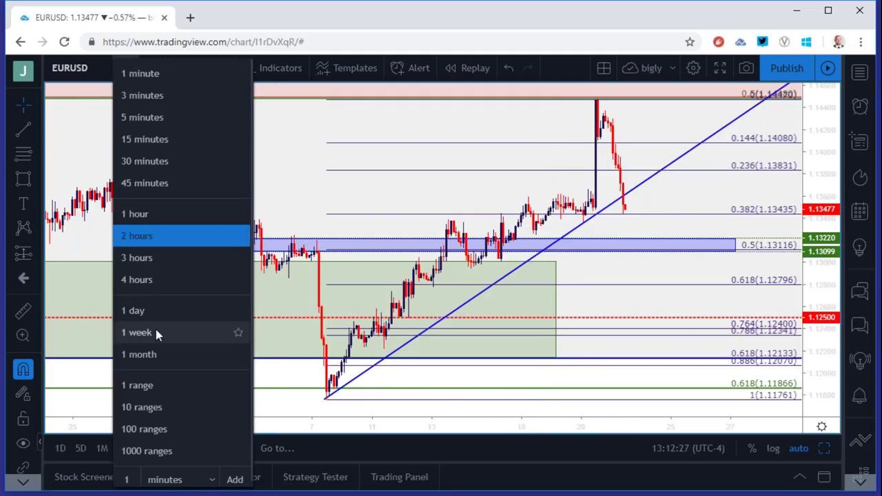
{"action": "left_click", "coordinate": [156, 331]}
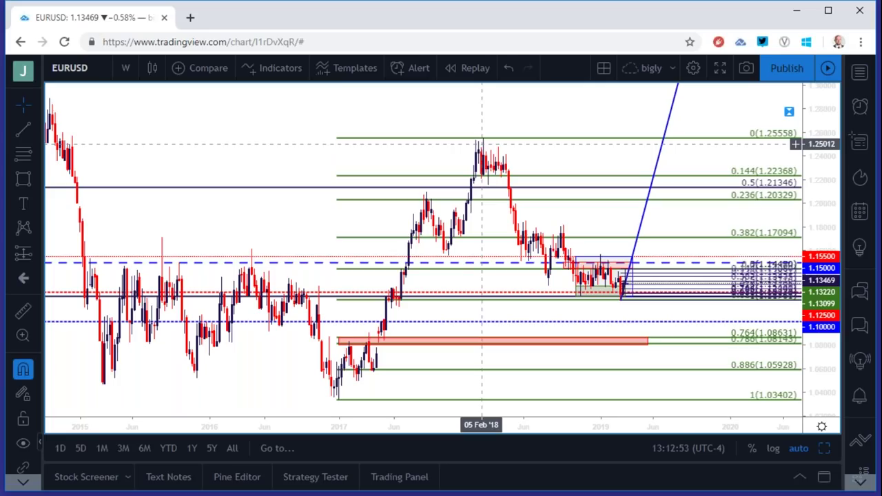
{"action": "left_click", "coordinate": [120, 70]}
{"action": "left_click", "coordinate": [137, 279]}
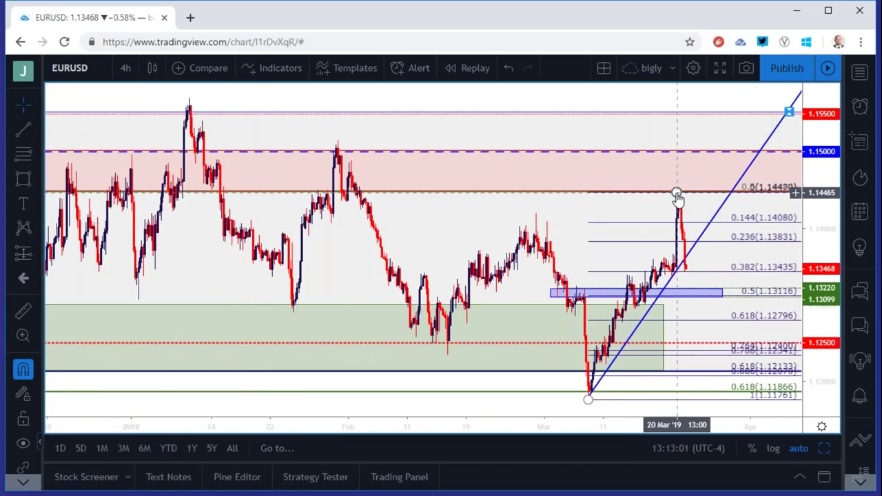
- Check EURUSD on the daily chart and return to the 2-hour interval
{"action": "left_click", "coordinate": [126, 68]}
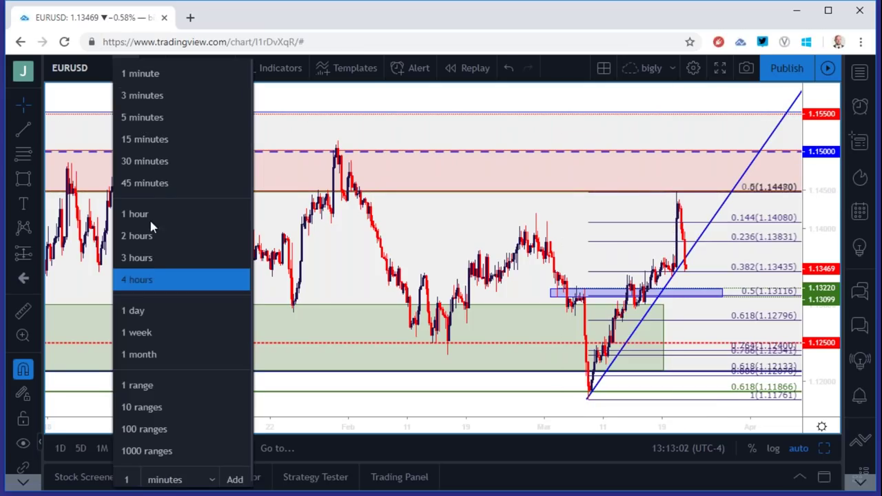
{"action": "left_click", "coordinate": [151, 309]}
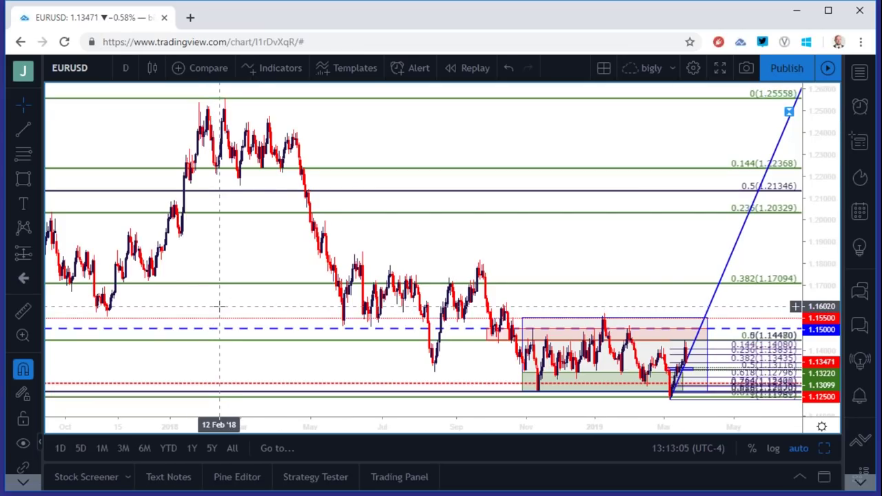
{"action": "left_click", "coordinate": [125, 67]}
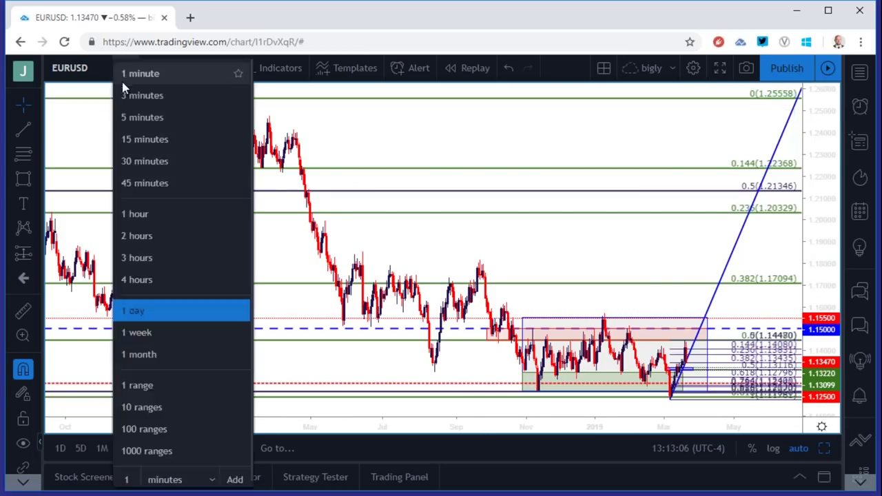
{"action": "left_click", "coordinate": [131, 236]}
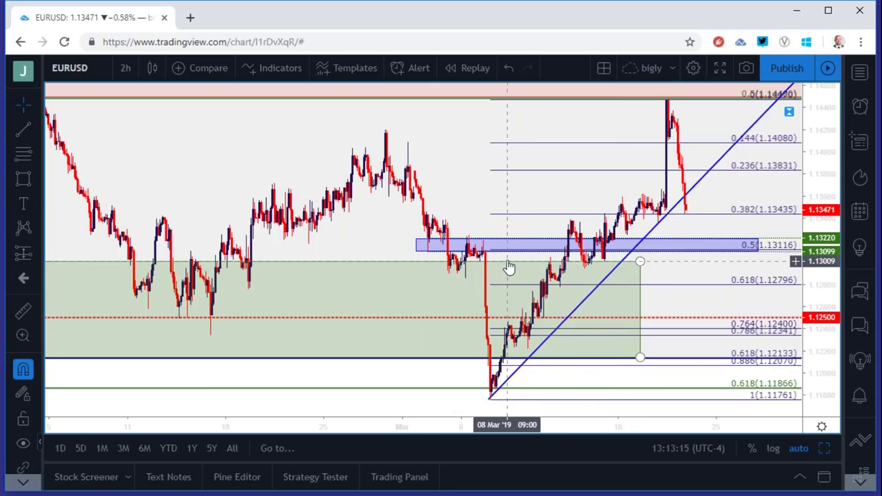
- Change the chart symbol to the ICE feed of USDJPY (FX_IDC:USDJPY) and set the interval to 4 hours
{"action": "left_click", "coordinate": [92, 73]}
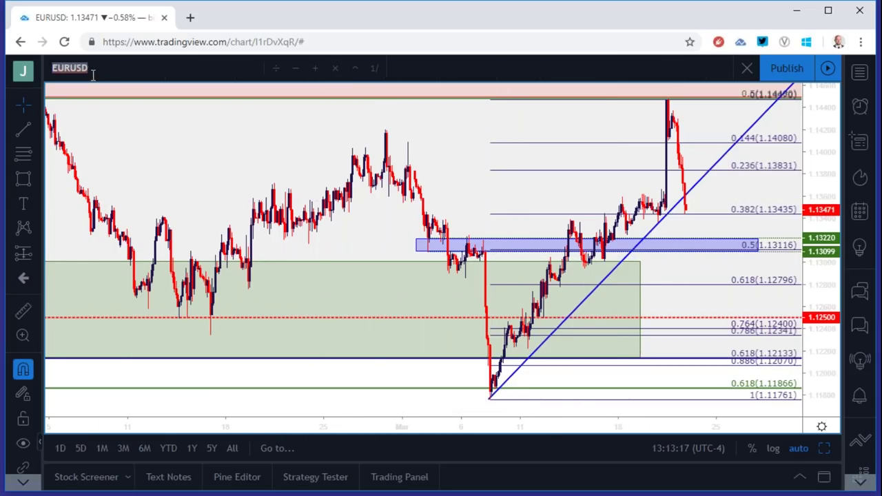
{"action": "type", "text": "USDJPY"}
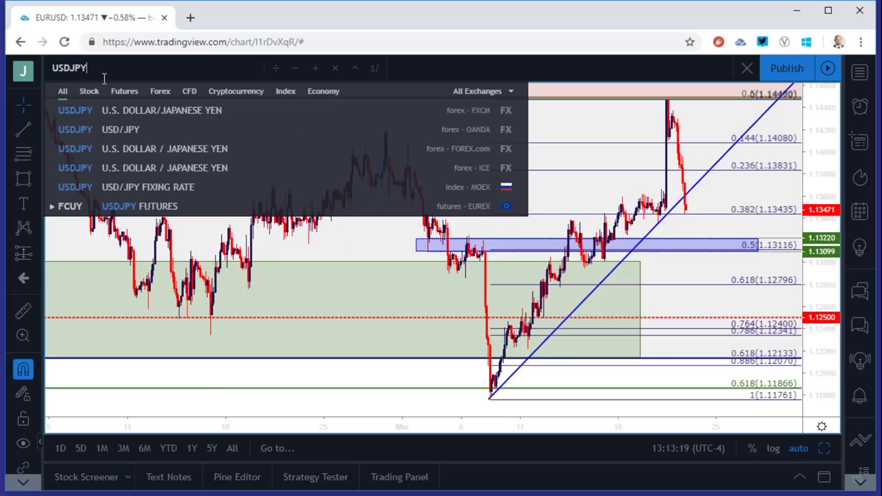
{"action": "key", "text": "Down"}
{"action": "key", "text": "Down"}
{"action": "key", "text": "Down"}
{"action": "key", "text": "Down"}
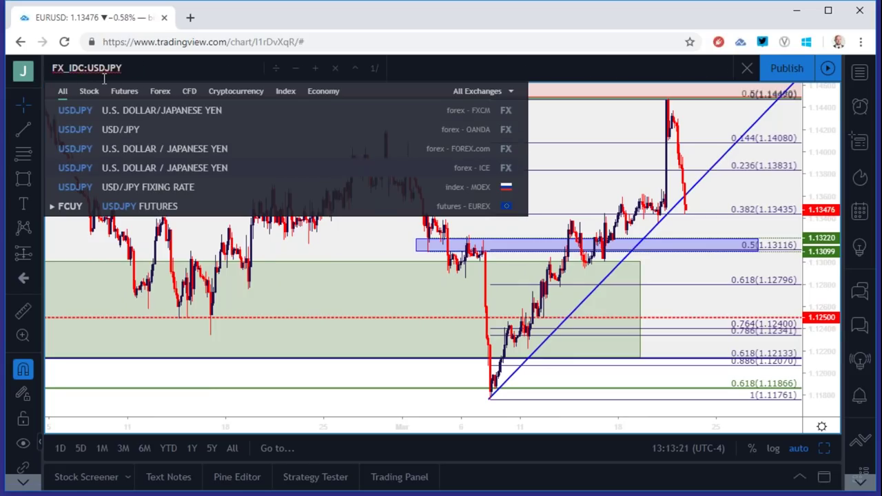
{"action": "key", "text": "Return"}
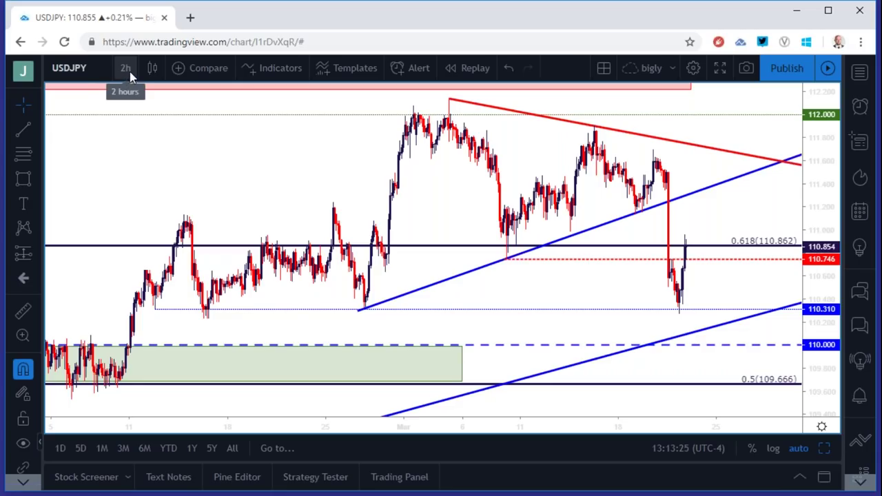
{"action": "left_click", "coordinate": [127, 68]}
{"action": "left_click", "coordinate": [160, 279]}
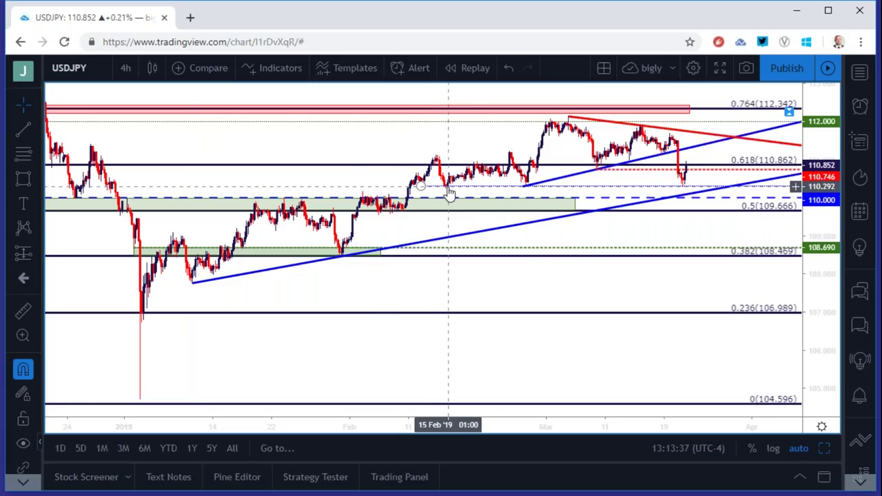
- Examine the recent USDJPY candles on the 4-hour chart and compare them with the daily chart
{"action": "scroll", "coordinate": [449, 195], "scroll_direction": "up", "scroll_amount": 2}
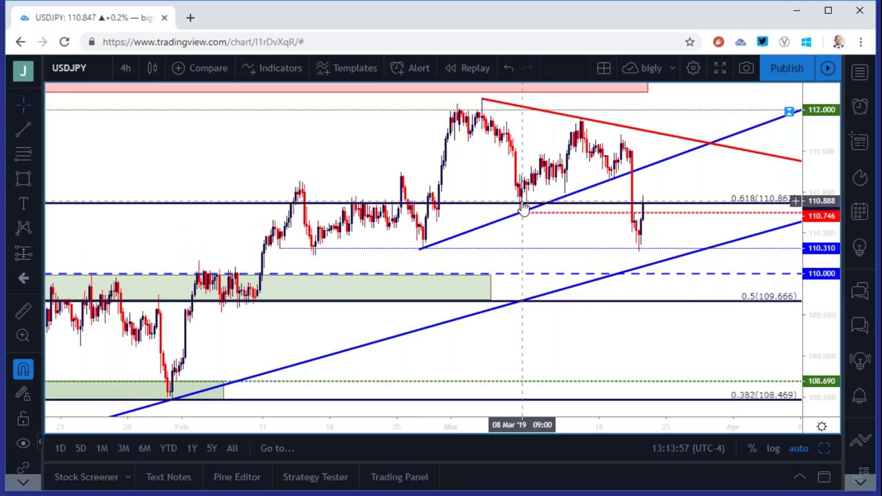
{"action": "left_click", "coordinate": [125, 67]}
{"action": "left_click", "coordinate": [135, 311]}
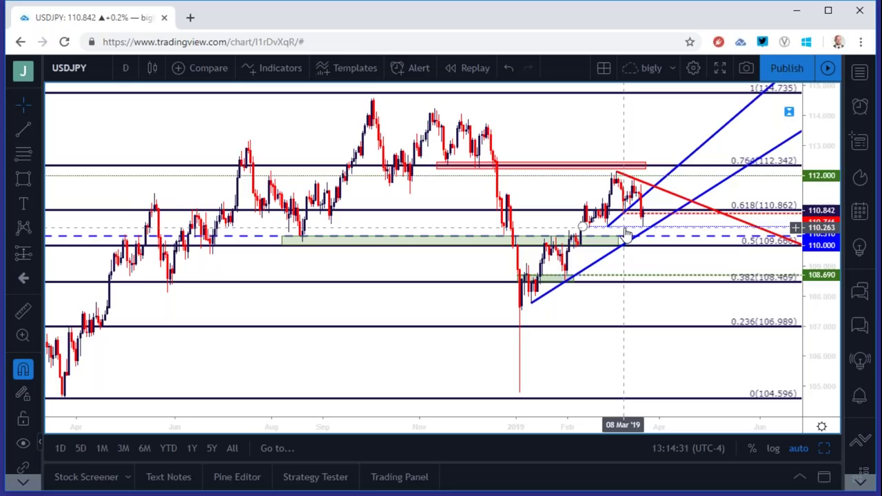
{"action": "scroll", "coordinate": [623, 236], "scroll_direction": "up", "scroll_amount": 3}
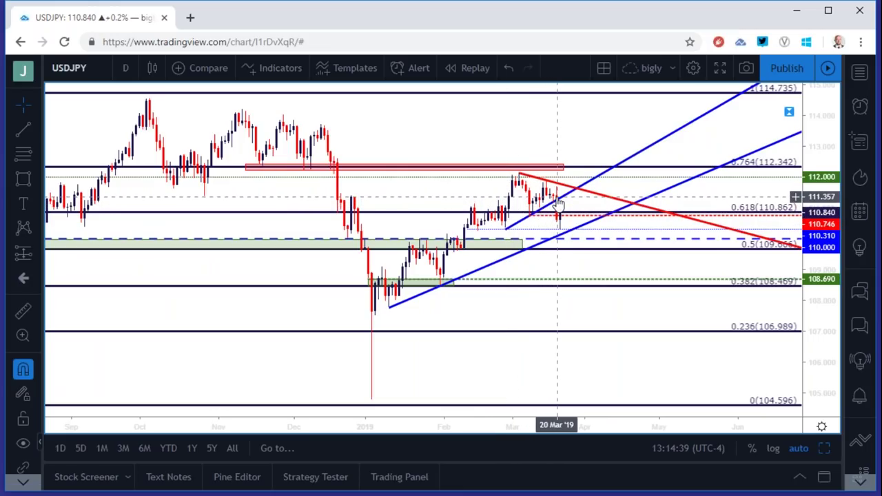
- Switch USDJPY to the 2-hour interval and inspect the March price action around the 110.310 level
{"action": "left_click", "coordinate": [125, 68]}
{"action": "left_click", "coordinate": [161, 233]}
{"action": "left_click_drag", "start_coordinate": [299, 206], "coordinate": [433, 169]}
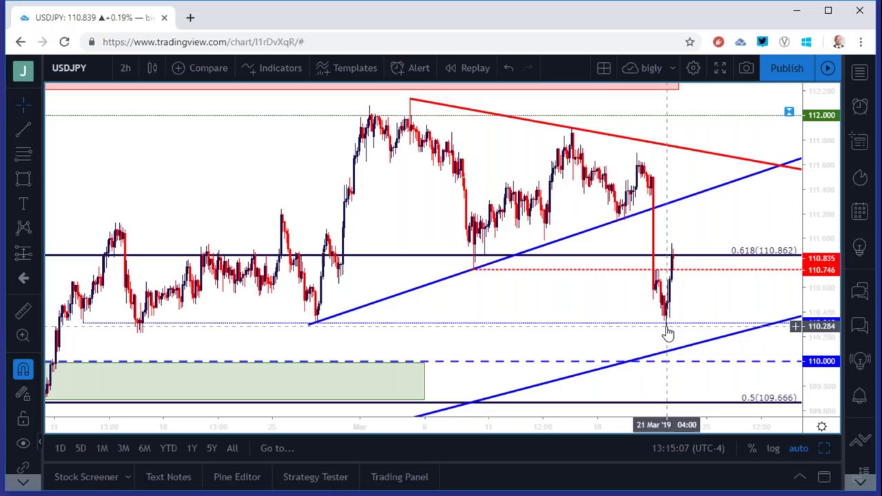
- Switch USDJPY back to 4 hours and examine the 110.310 and 110.000 supports and the lower rising blue trendline
{"action": "left_click", "coordinate": [125, 68]}
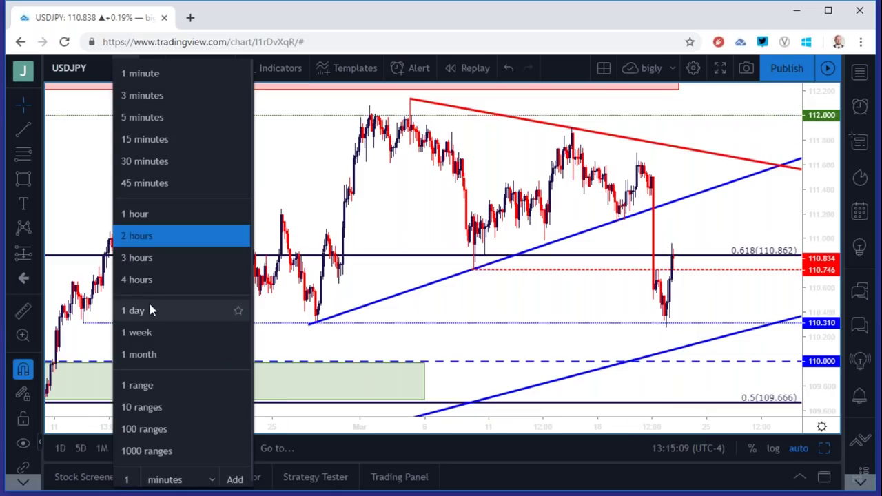
{"action": "left_click", "coordinate": [155, 280]}
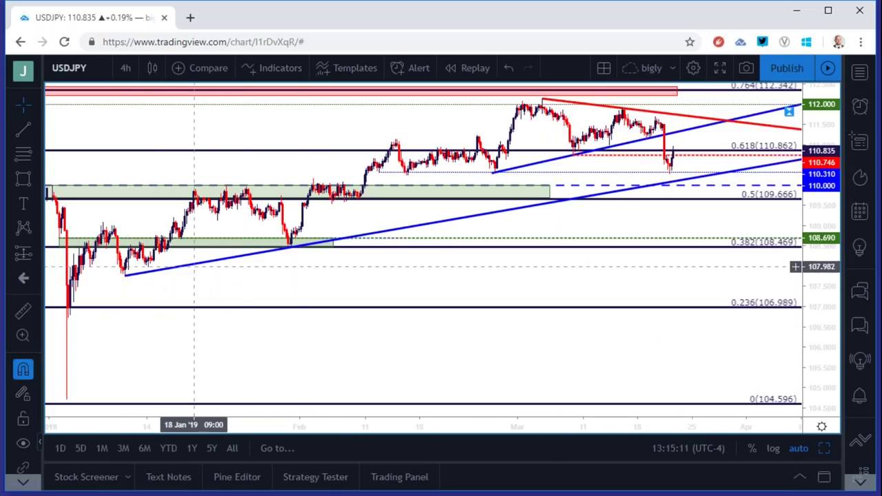
{"action": "scroll", "coordinate": [296, 251], "scroll_direction": "down", "scroll_amount": 3}
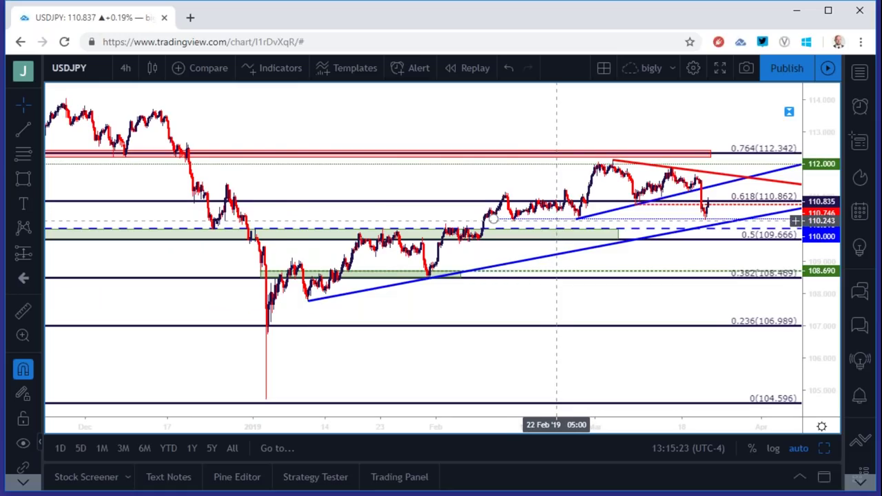
{"action": "scroll", "coordinate": [558, 228], "scroll_direction": "up", "scroll_amount": 3}
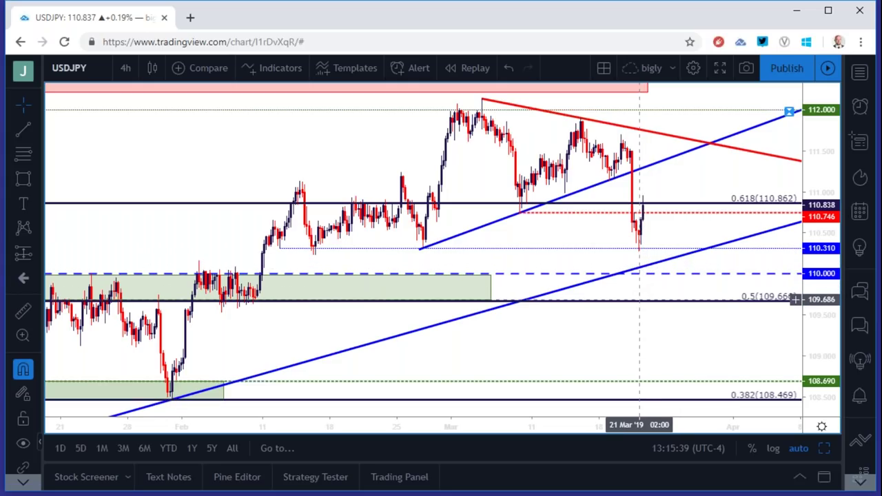
{"action": "left_click_drag", "start_coordinate": [637, 274], "coordinate": [637, 276]}
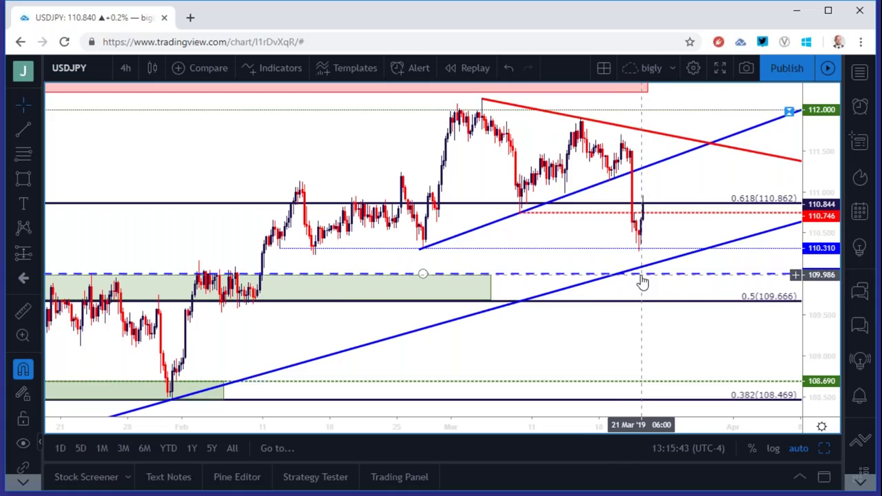
{"action": "left_click_drag", "start_coordinate": [639, 276], "coordinate": [640, 274]}
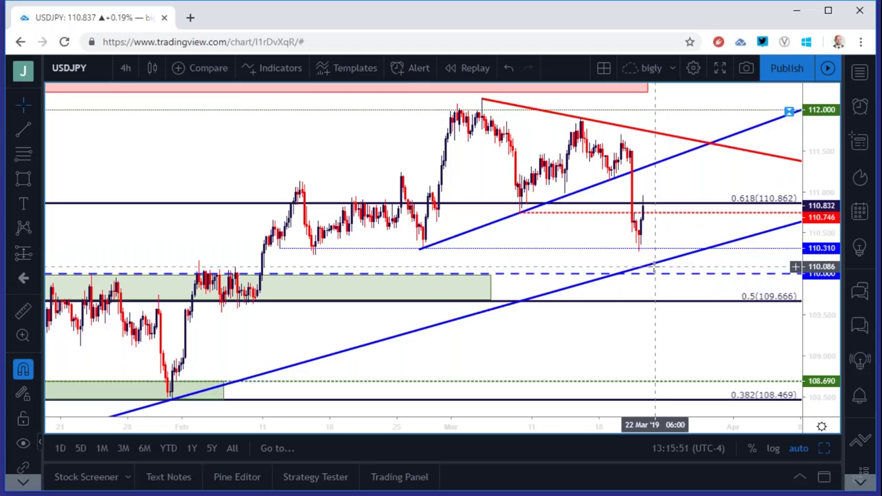
{"action": "scroll", "coordinate": [647, 265], "scroll_direction": "down", "scroll_amount": 3}
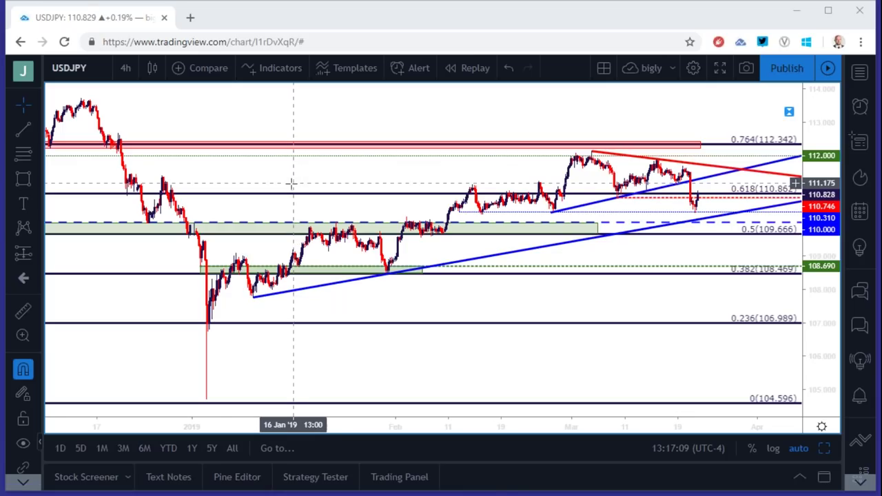
{"action": "scroll", "coordinate": [255, 180], "scroll_direction": "up", "scroll_amount": 2}
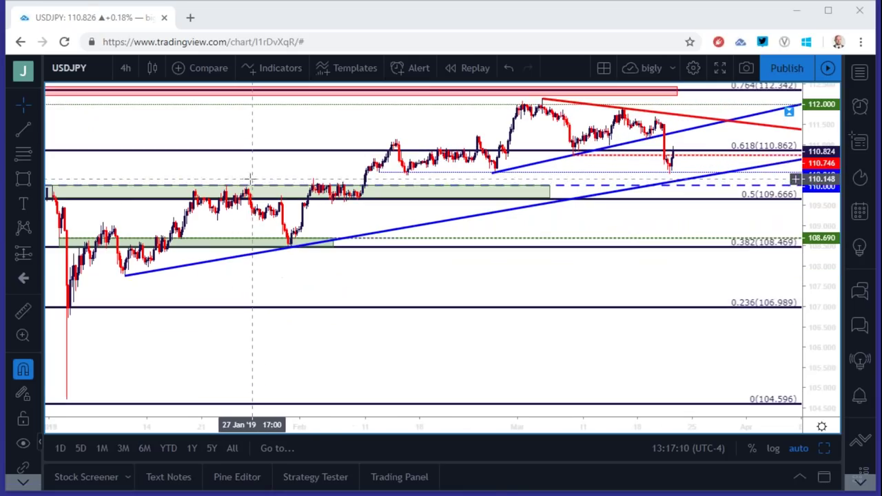
- Change the chart symbol to USDCNH and set the interval to 1 day
{"action": "left_click", "coordinate": [69, 67]}
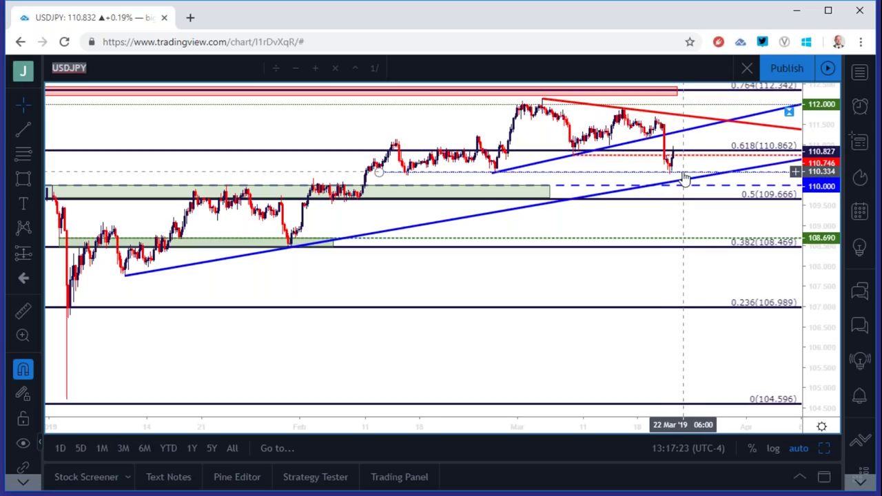
{"action": "scroll", "coordinate": [686, 179], "scroll_direction": "up", "scroll_amount": 3}
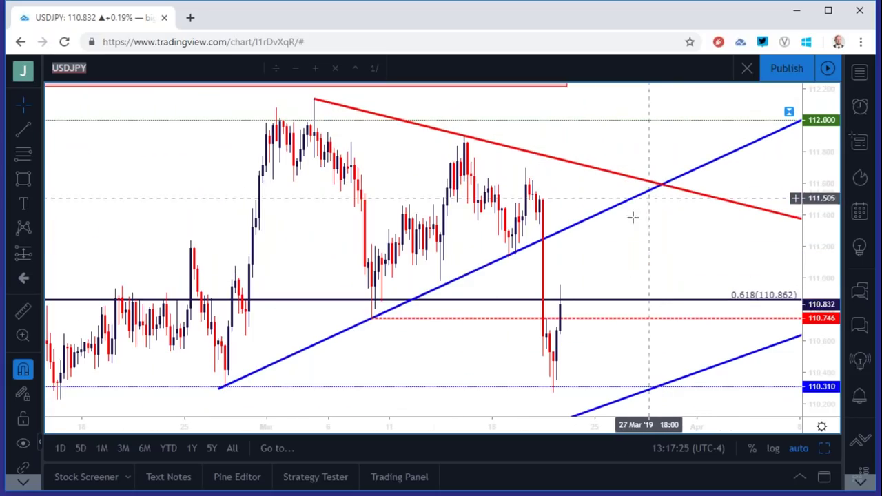
{"action": "mouse_move", "coordinate": [593, 394]}
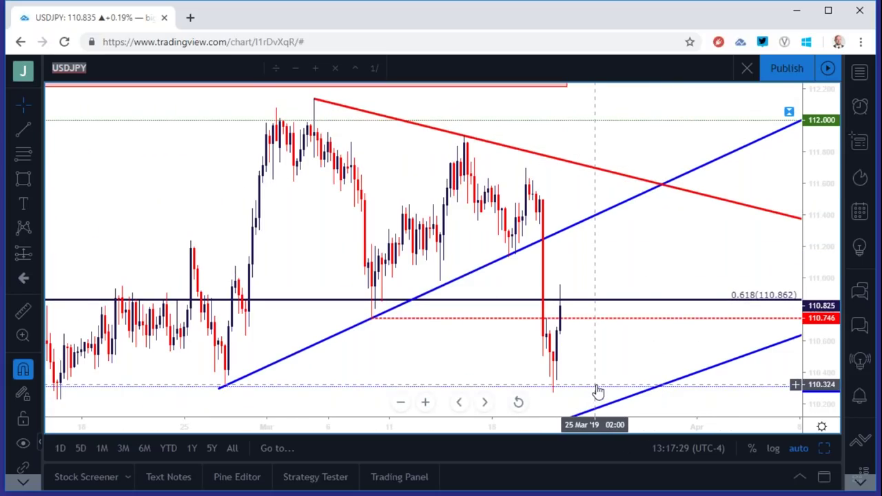
{"action": "scroll", "coordinate": [598, 393], "scroll_direction": "down", "scroll_amount": 4}
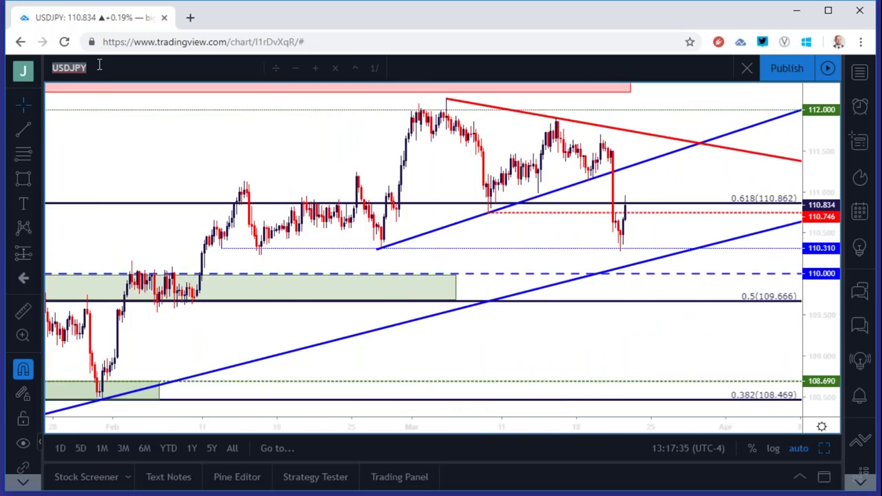
{"action": "type", "text": "USDCNH"}
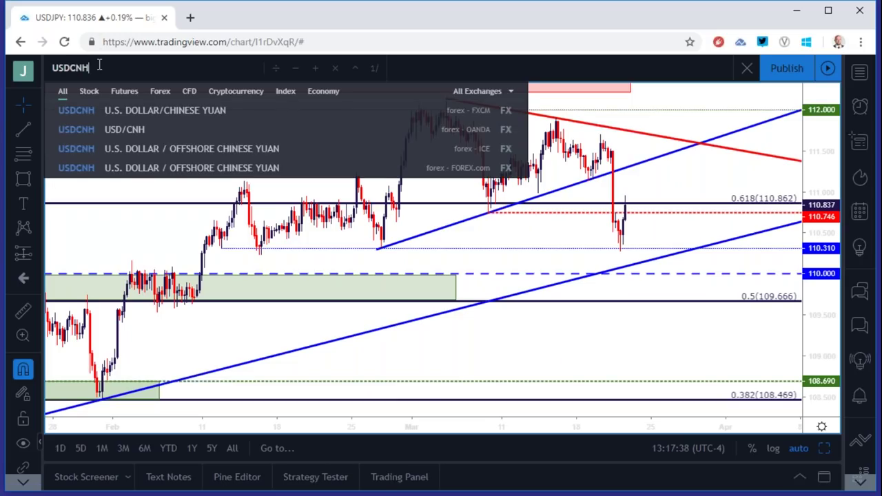
{"action": "key", "text": "Return"}
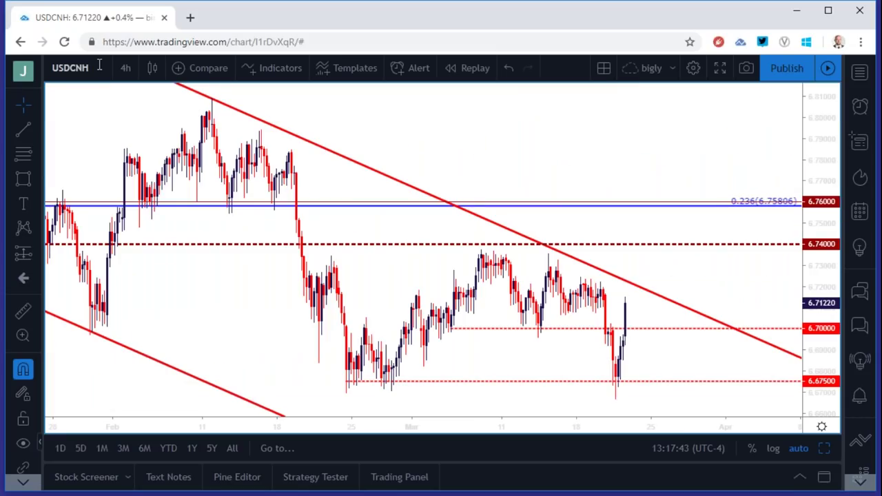
{"action": "left_click", "coordinate": [124, 80]}
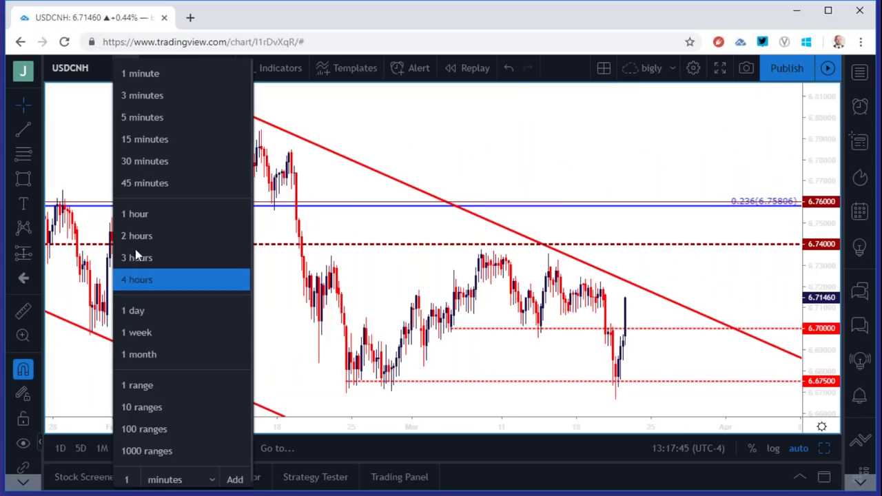
{"action": "left_click", "coordinate": [152, 315]}
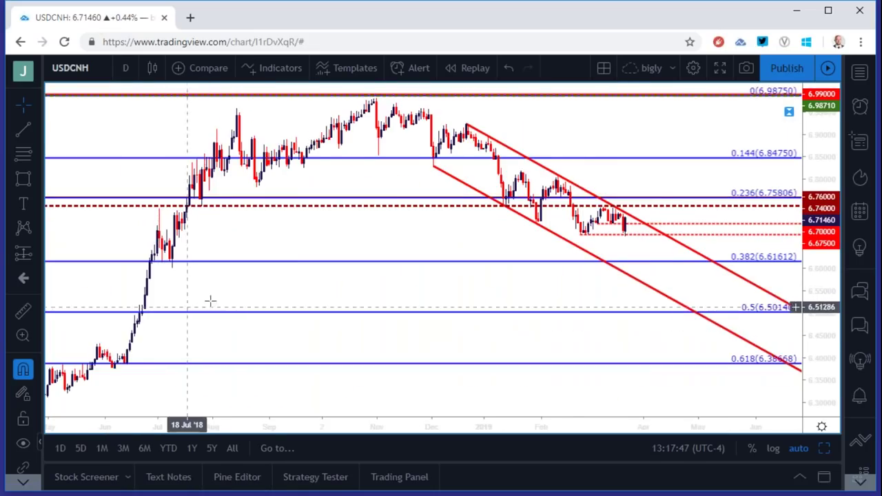
- Examine the USDCNH daily chart's multi-year highs, Fibonacci levels and descending red channel
{"action": "scroll", "coordinate": [258, 301], "scroll_direction": "down", "scroll_amount": 5}
{"action": "scroll", "coordinate": [348, 244], "scroll_direction": "down", "scroll_amount": 3}
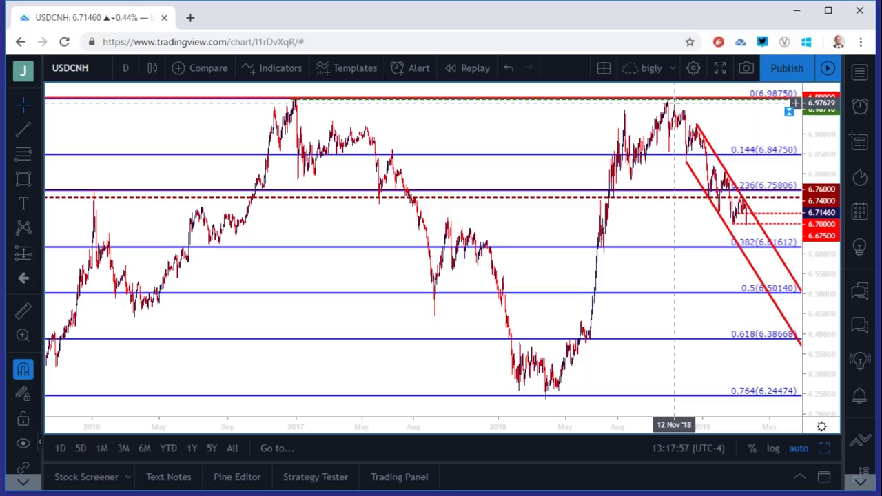
{"action": "scroll", "coordinate": [672, 110], "scroll_direction": "up", "scroll_amount": 5}
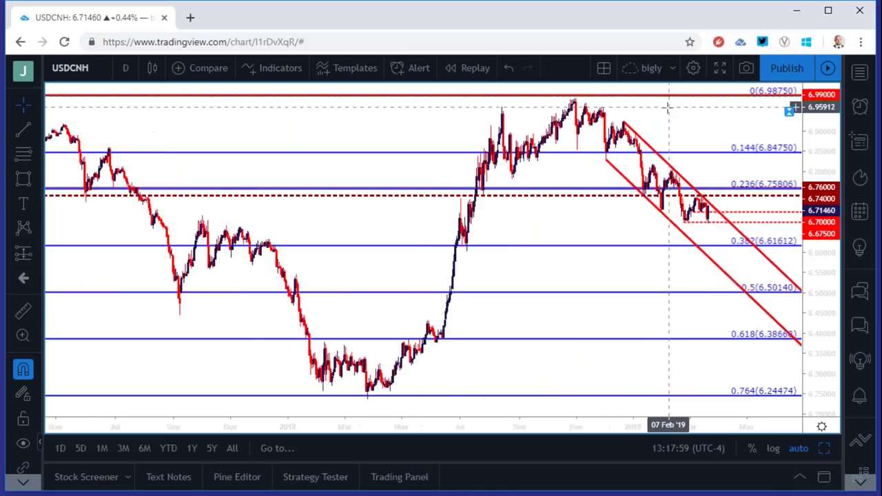
{"action": "scroll", "coordinate": [654, 115], "scroll_direction": "up", "scroll_amount": 2}
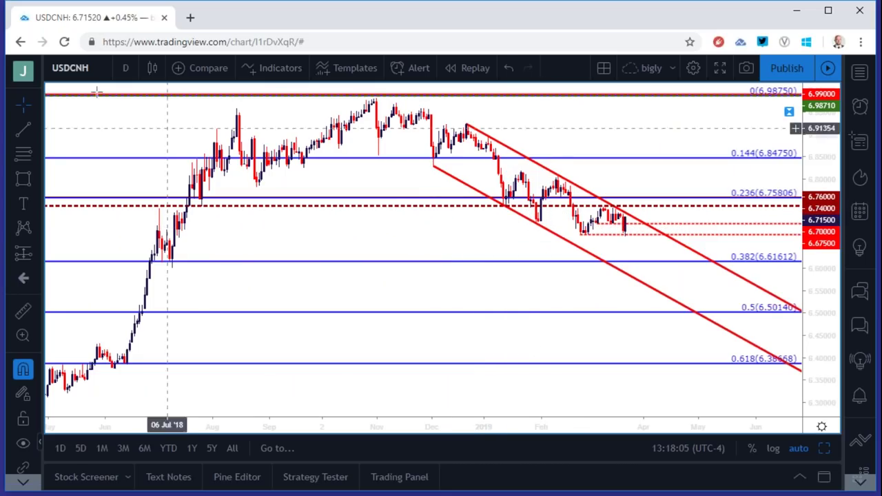
- Switch USDCNH to the 4-hour interval and examine the red channel's upper boundary and the 6.70000 and 6.67500 supports
{"action": "left_click", "coordinate": [145, 71]}
{"action": "left_click", "coordinate": [125, 69]}
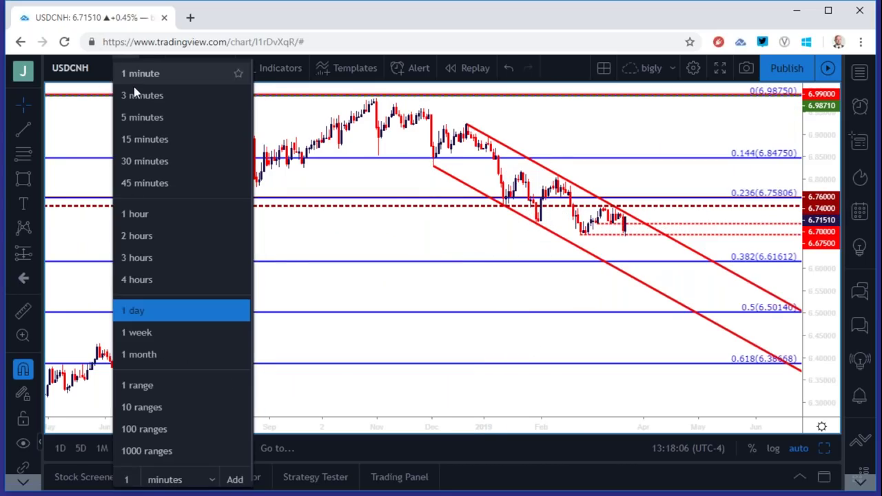
{"action": "left_click", "coordinate": [138, 284]}
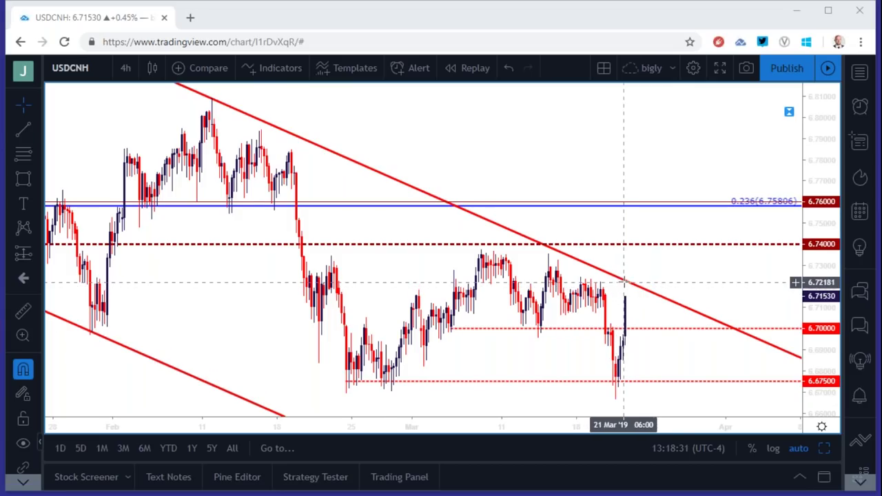
{"action": "scroll", "coordinate": [620, 287], "scroll_direction": "up", "scroll_amount": 3}
{"action": "scroll", "coordinate": [624, 287], "scroll_direction": "down", "scroll_amount": 3}
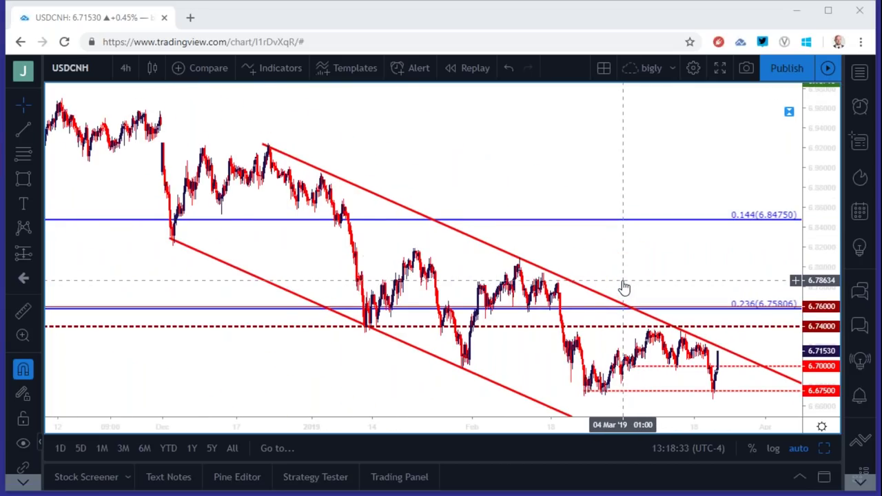
{"action": "scroll", "coordinate": [623, 286], "scroll_direction": "up", "scroll_amount": 3}
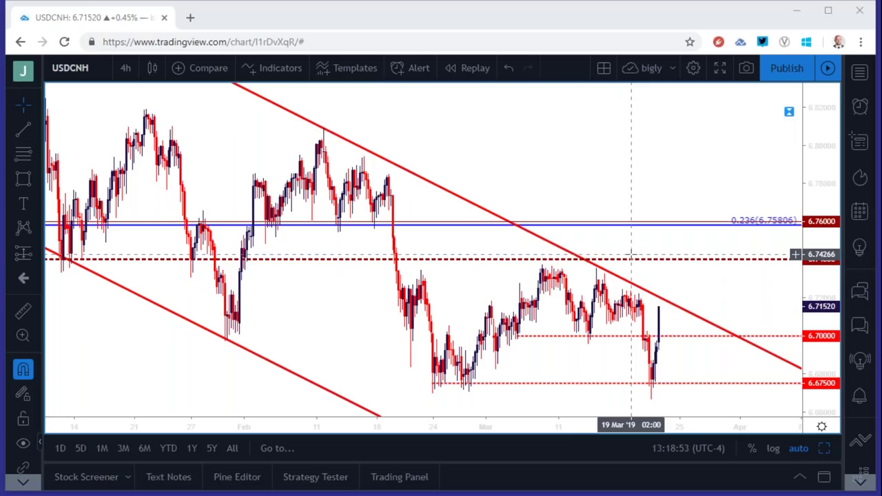
{"action": "scroll", "coordinate": [631, 255], "scroll_direction": "down", "scroll_amount": 2}
{"action": "scroll", "coordinate": [628, 254], "scroll_direction": "down", "scroll_amount": 2}
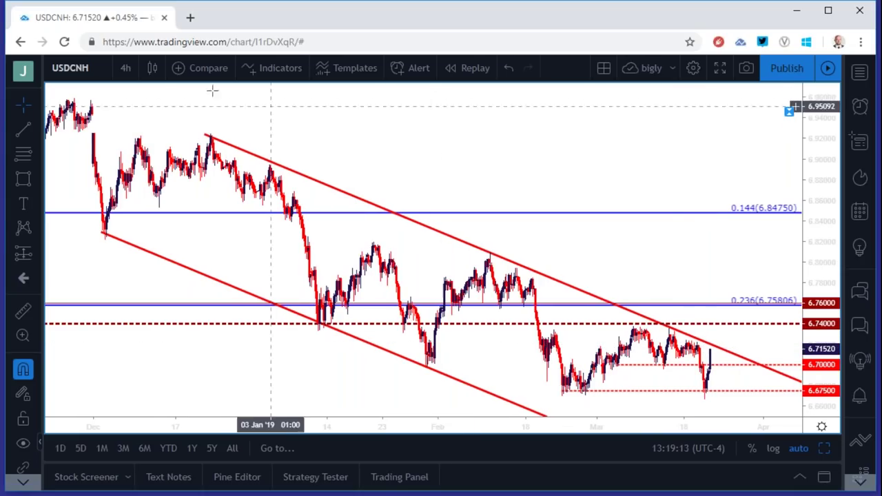
- Set the chart interval back to 1 day and change the symbol to GOLD
{"action": "left_click", "coordinate": [136, 74]}
{"action": "left_click", "coordinate": [135, 308]}
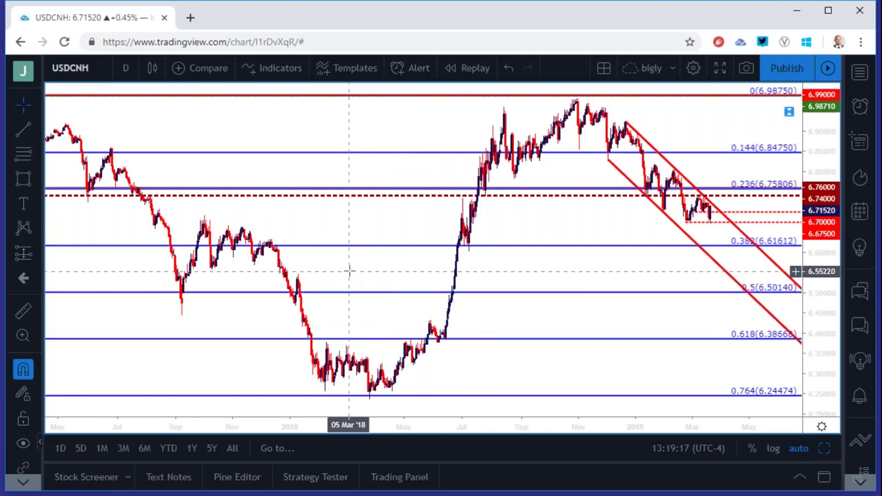
{"action": "left_click", "coordinate": [102, 69]}
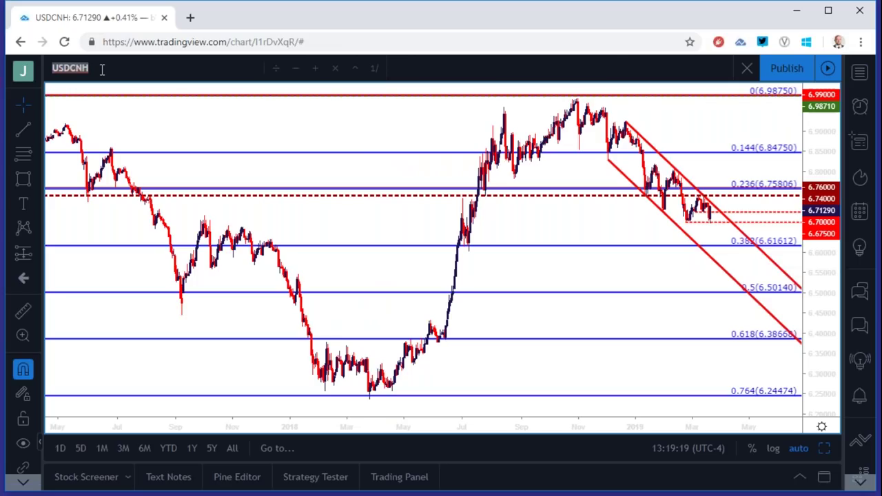
{"action": "type", "text": "GOLD"}
{"action": "key", "text": "Return"}
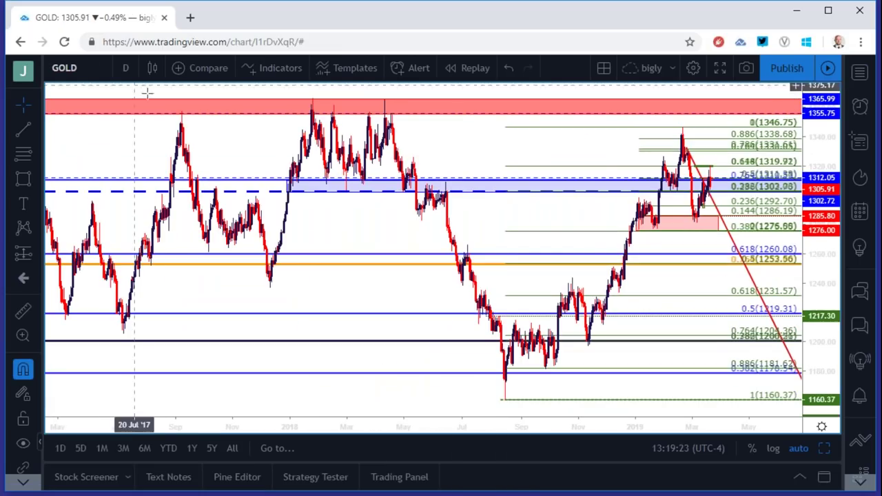
- Switch GOLD to the 4-hour interval and inspect the February and March price action up close
{"action": "left_click", "coordinate": [120, 66]}
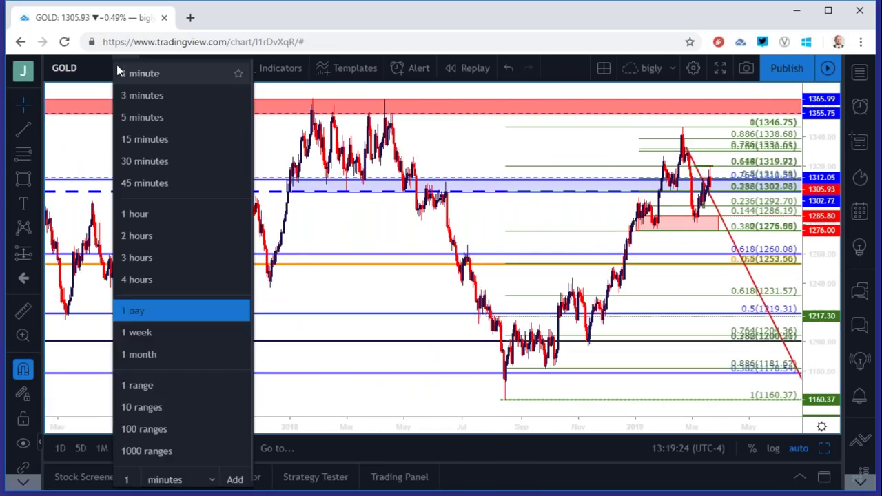
{"action": "left_click", "coordinate": [154, 273]}
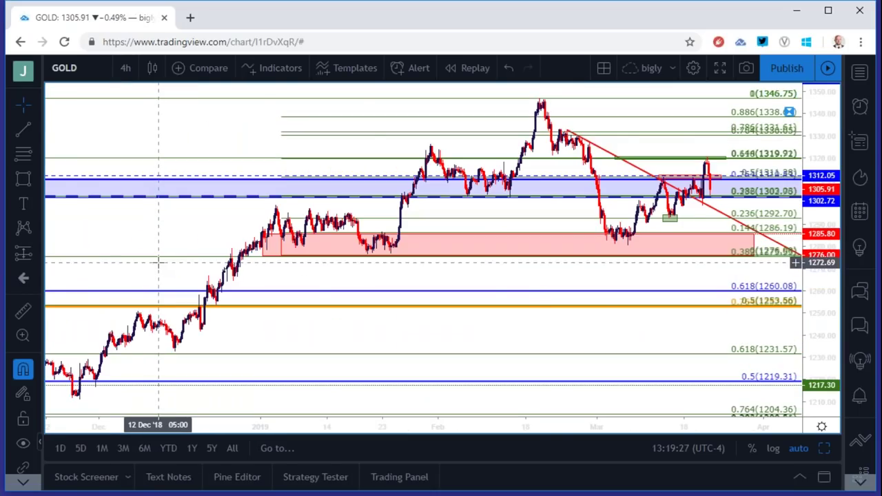
{"action": "scroll", "coordinate": [150, 258], "scroll_direction": "up", "scroll_amount": 3}
{"action": "scroll", "coordinate": [150, 258], "scroll_direction": "up", "scroll_amount": 2}
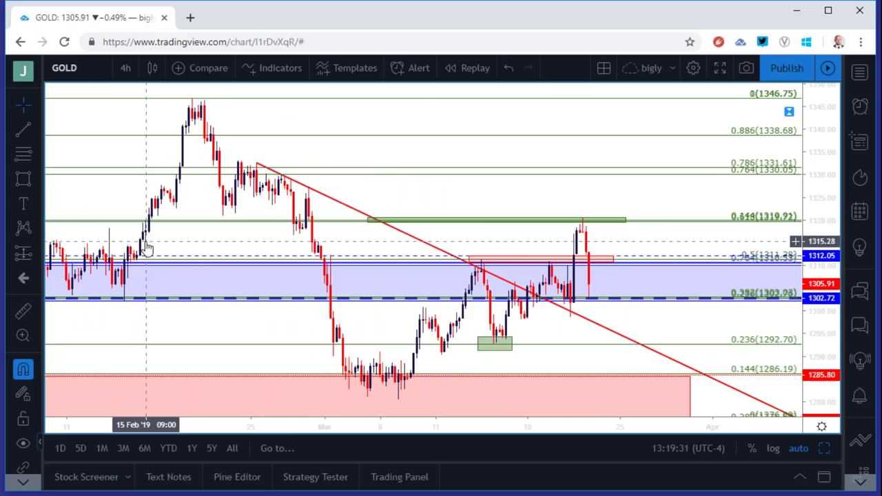
- Switch GOLD to the 2-hour interval and examine the falling red trendline, the blue zone and the upper green resistance zone
{"action": "left_click", "coordinate": [125, 67]}
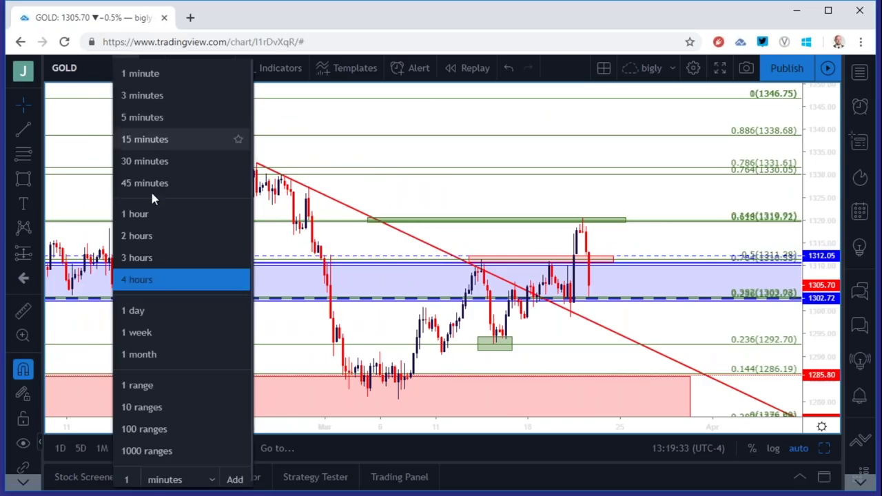
{"action": "left_click", "coordinate": [162, 234]}
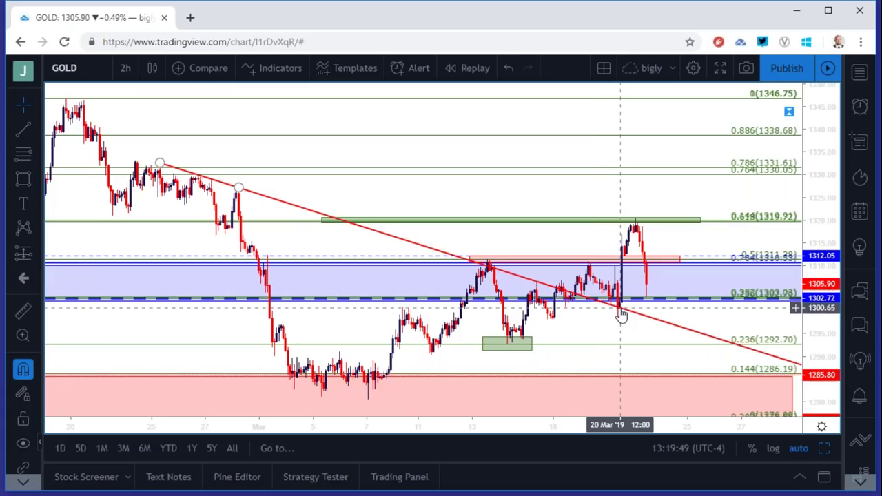
{"action": "scroll", "coordinate": [620, 313], "scroll_direction": "down", "scroll_amount": 1}
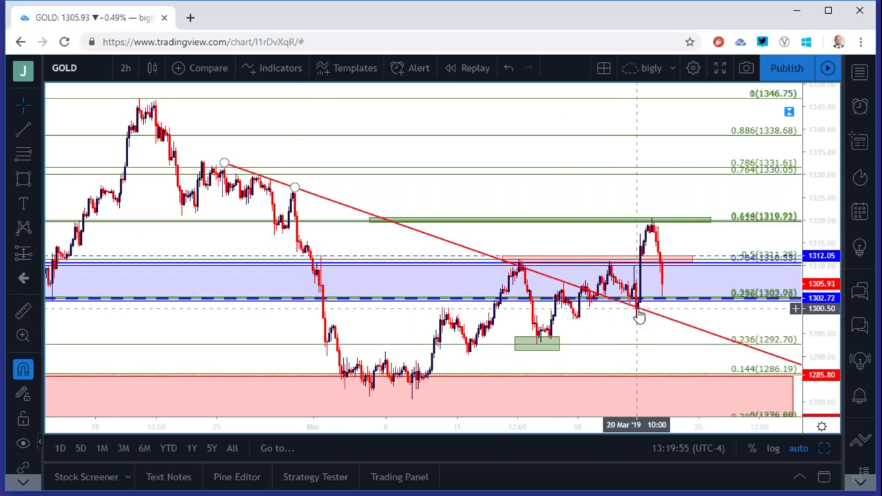
{"action": "scroll", "coordinate": [639, 315], "scroll_direction": "up", "scroll_amount": 3}
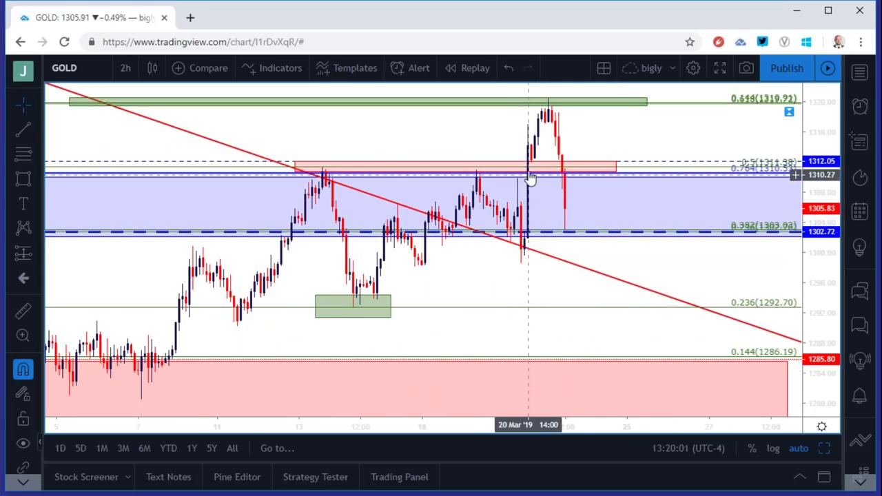
{"action": "left_click", "coordinate": [548, 104]}
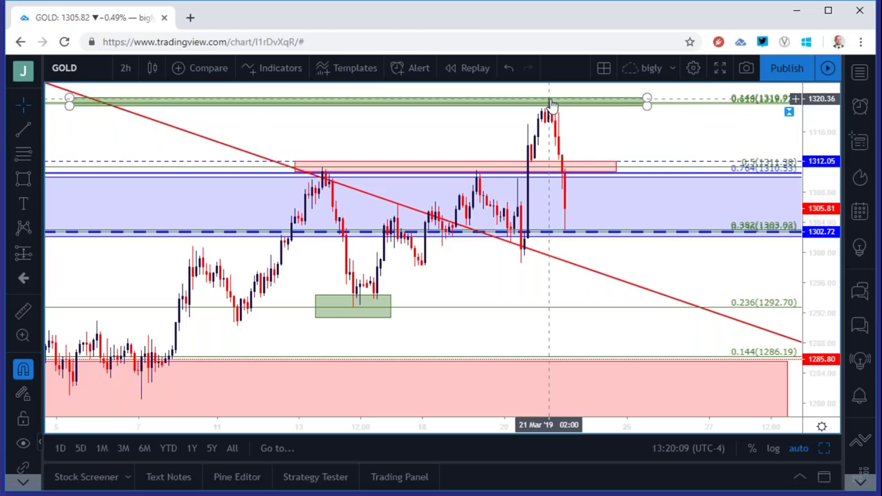
{"action": "left_click_drag", "start_coordinate": [551, 103], "coordinate": [551, 104]}
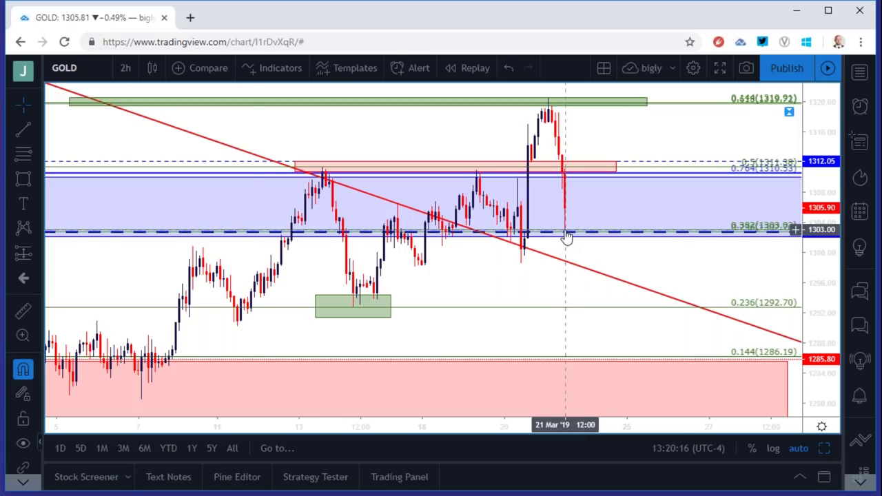
- Check GOLD's 21 March drop on the 1-hour interval and inspect the red trendline retest on the 4-hour interval
{"action": "left_click", "coordinate": [126, 68]}
{"action": "left_click", "coordinate": [153, 209]}
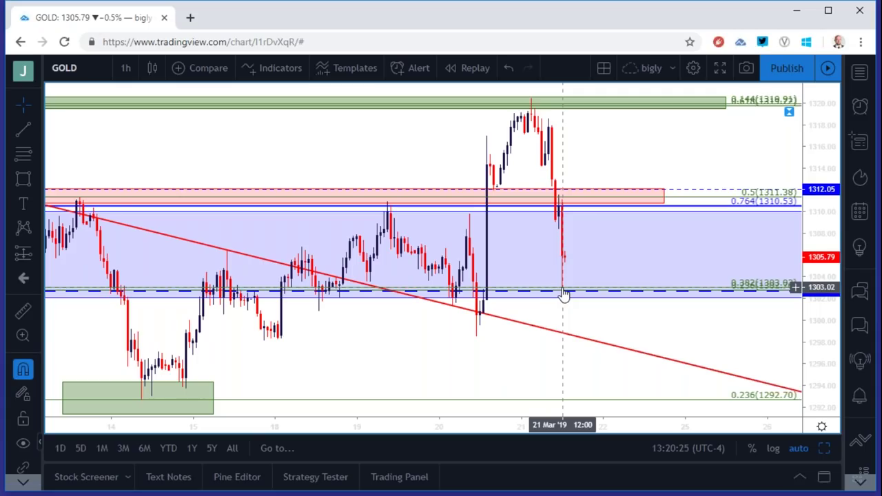
{"action": "left_click", "coordinate": [125, 67]}
{"action": "left_click", "coordinate": [163, 276]}
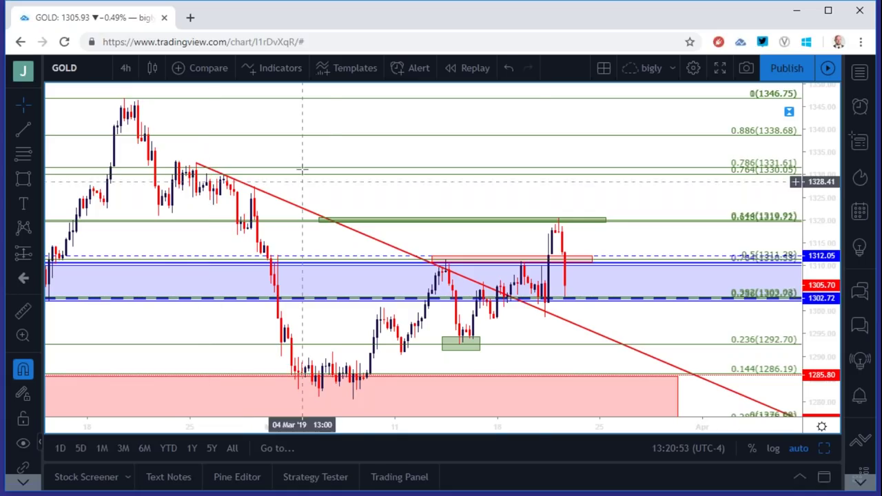
{"action": "left_click", "coordinate": [546, 317]}
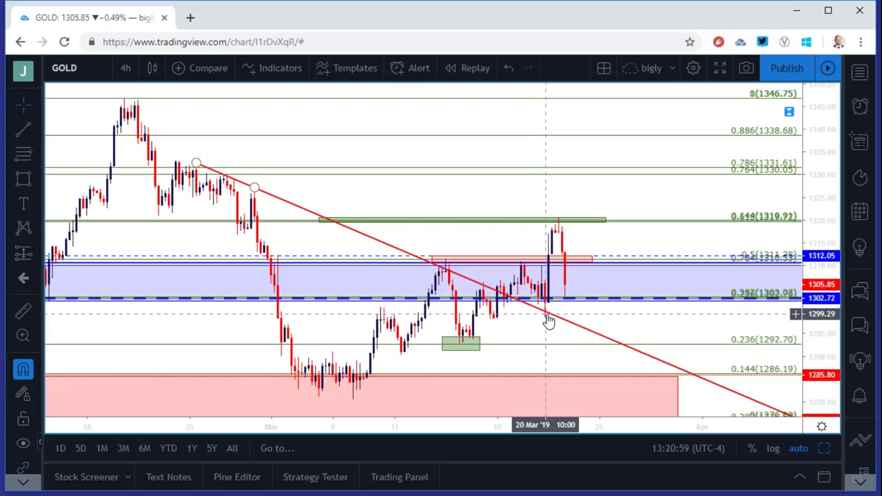
- Compare GOLD's latest candles around the blue 1302.72 support zone on the 2-hour and 4-hour intervals
{"action": "left_click", "coordinate": [125, 67]}
{"action": "left_click", "coordinate": [137, 236]}
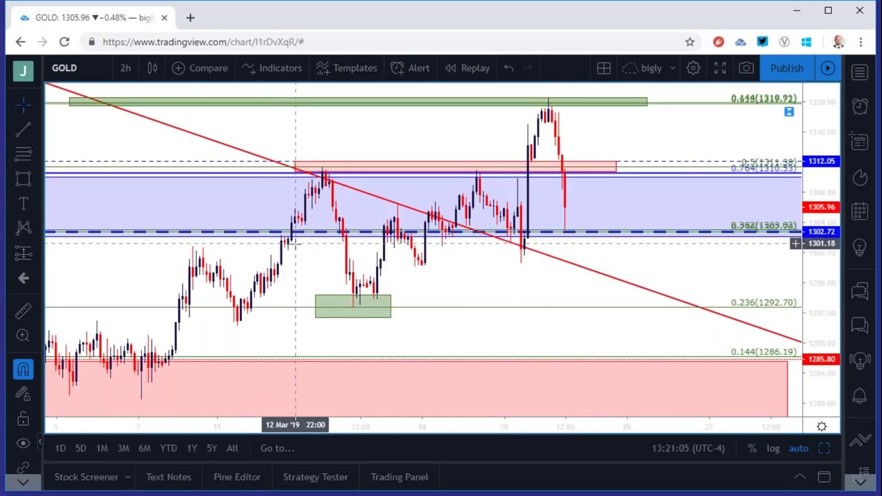
{"action": "scroll", "coordinate": [302, 254], "scroll_direction": "up", "scroll_amount": 1}
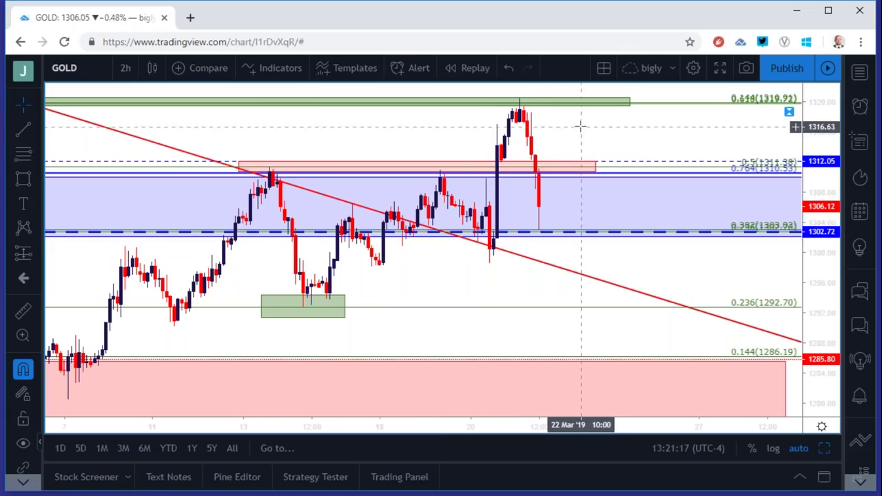
{"action": "left_click", "coordinate": [125, 68]}
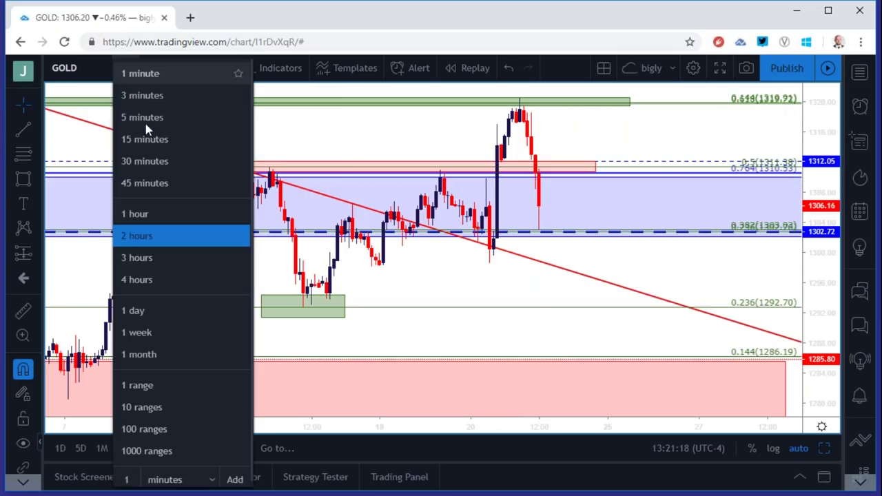
{"action": "left_click", "coordinate": [189, 277]}
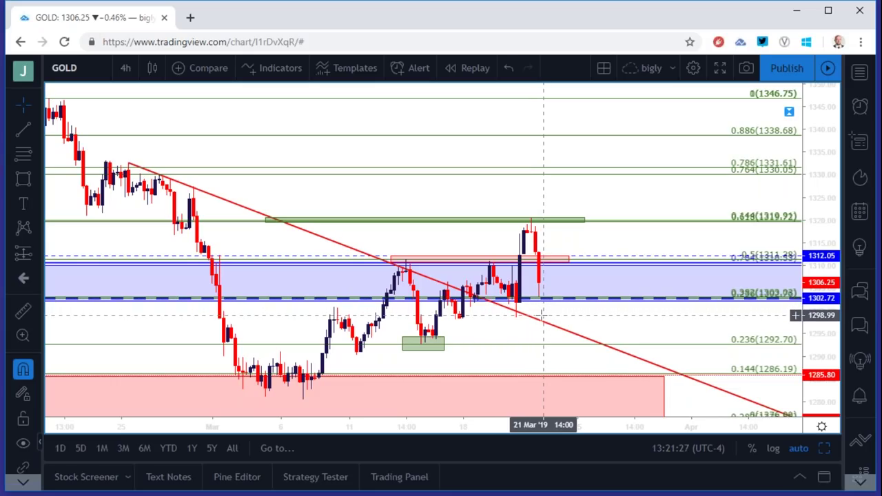
- Switch GOLD to the 1-day interval and examine the latest candle against the resistance zones, red trendline and Fibonacci levels
{"action": "left_click", "coordinate": [124, 69]}
{"action": "left_click", "coordinate": [152, 307]}
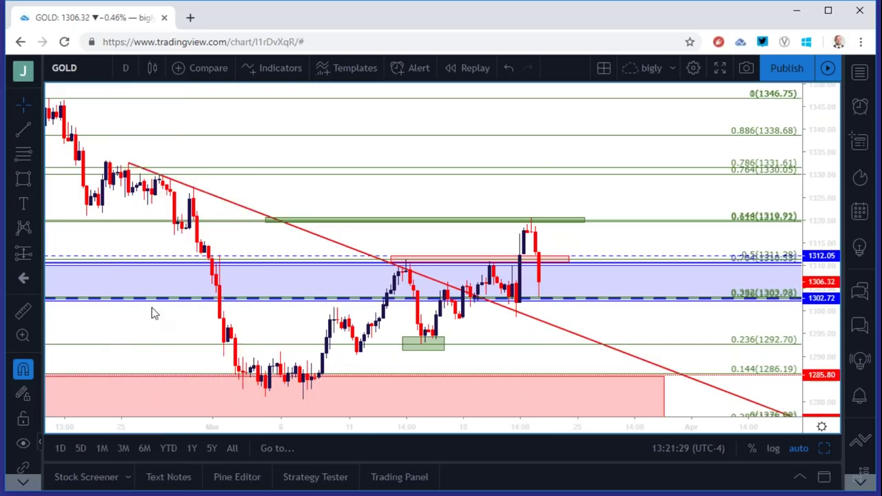
{"action": "scroll", "coordinate": [330, 282], "scroll_direction": "up", "scroll_amount": 3}
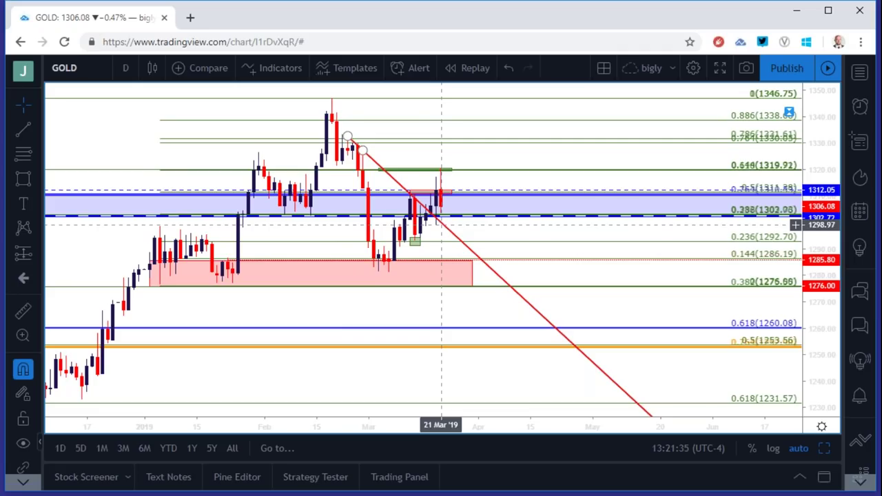
{"action": "left_click", "coordinate": [440, 194]}
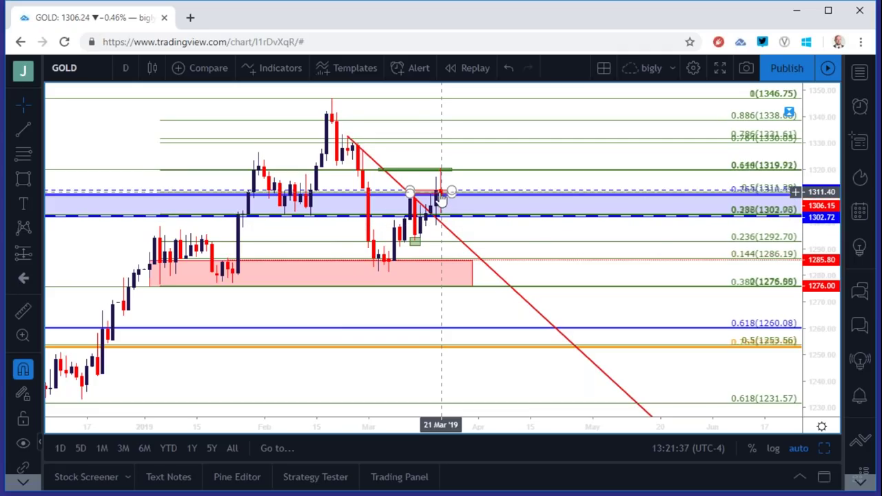
{"action": "scroll", "coordinate": [465, 180], "scroll_direction": "down", "scroll_amount": 2}
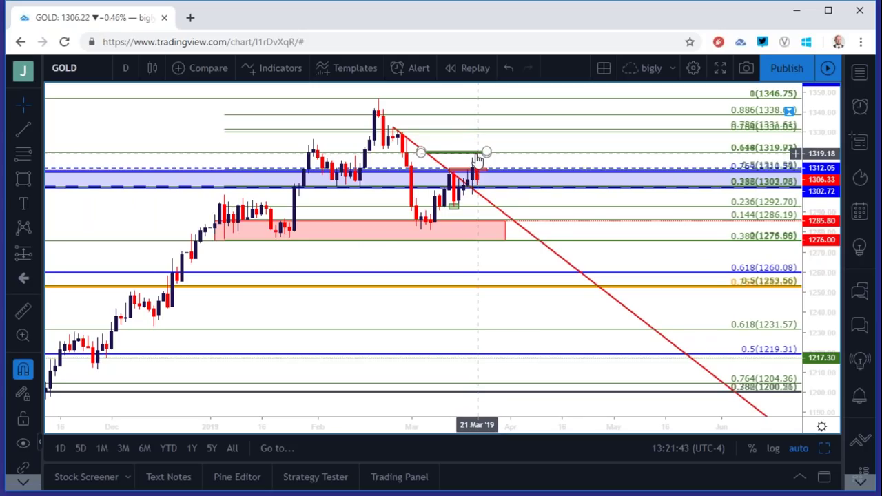
{"action": "left_click", "coordinate": [478, 203]}
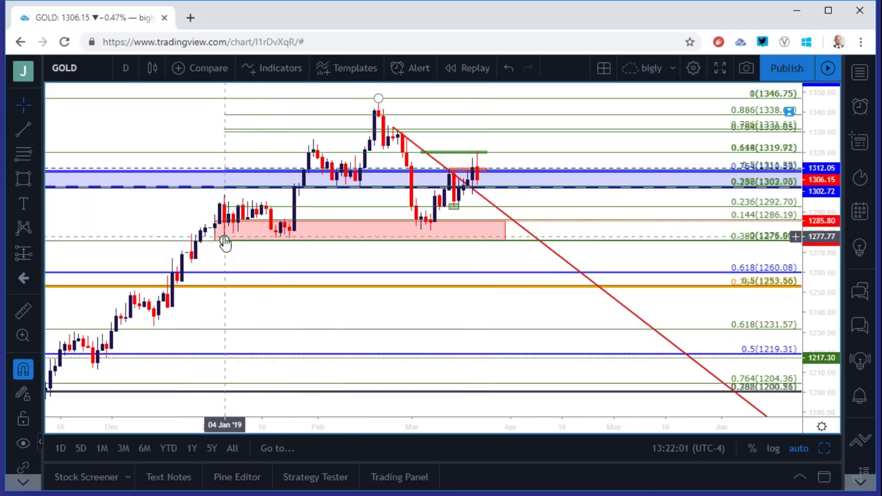
{"action": "scroll", "coordinate": [276, 238], "scroll_direction": "down", "scroll_amount": 2}
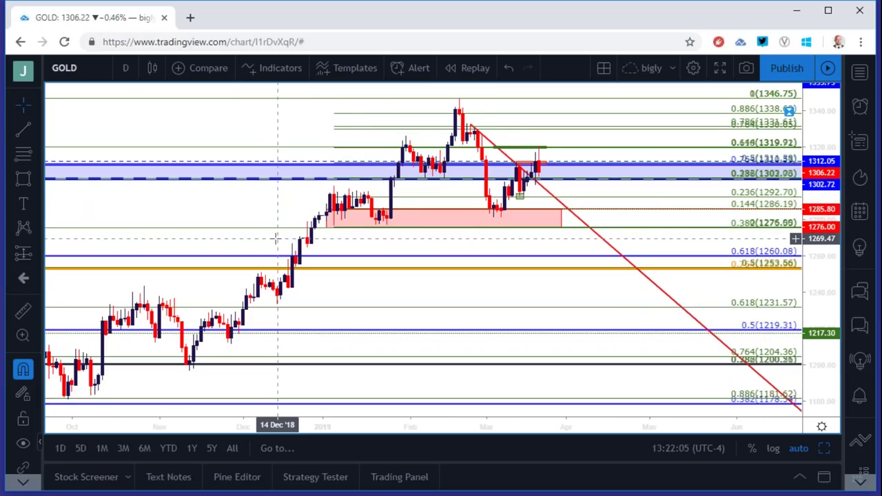
- Switch GOLD to the 1-hour interval and examine the 21 March low at the blue zone's lower edge
{"action": "left_click", "coordinate": [126, 67]}
{"action": "left_click", "coordinate": [150, 211]}
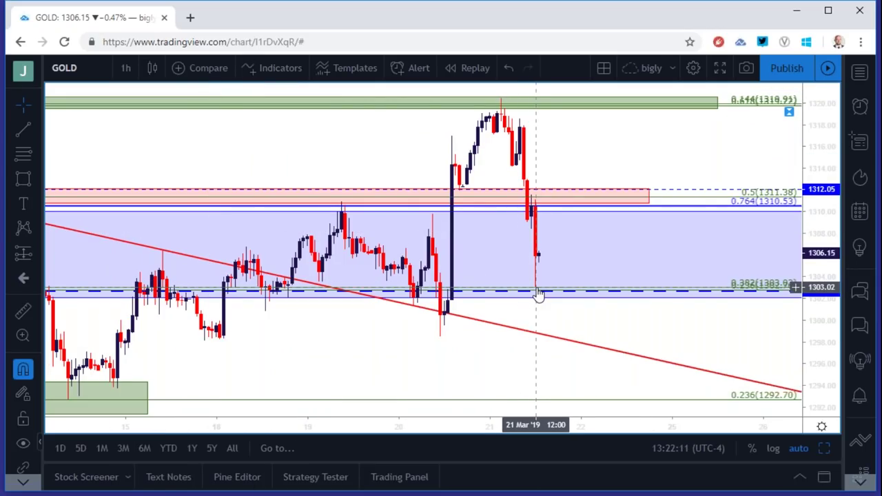
{"action": "scroll", "coordinate": [542, 296], "scroll_direction": "down", "scroll_amount": 3}
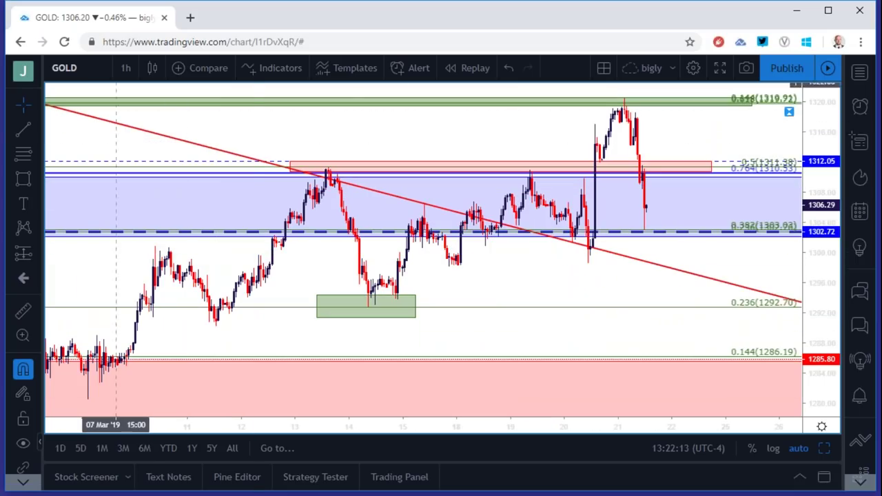
- Switch GOLD to the 1-day interval and recolour all levels of the 1276.00–1346.75 Fibonacci retracement orange
{"action": "left_click", "coordinate": [126, 69]}
{"action": "left_click", "coordinate": [142, 315]}
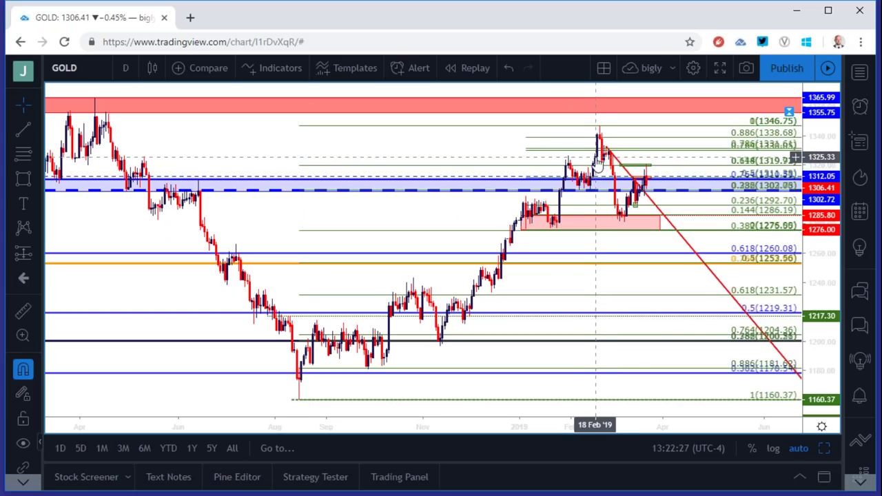
{"action": "scroll", "coordinate": [586, 160], "scroll_direction": "up", "scroll_amount": 4}
{"action": "left_click", "coordinate": [555, 136]}
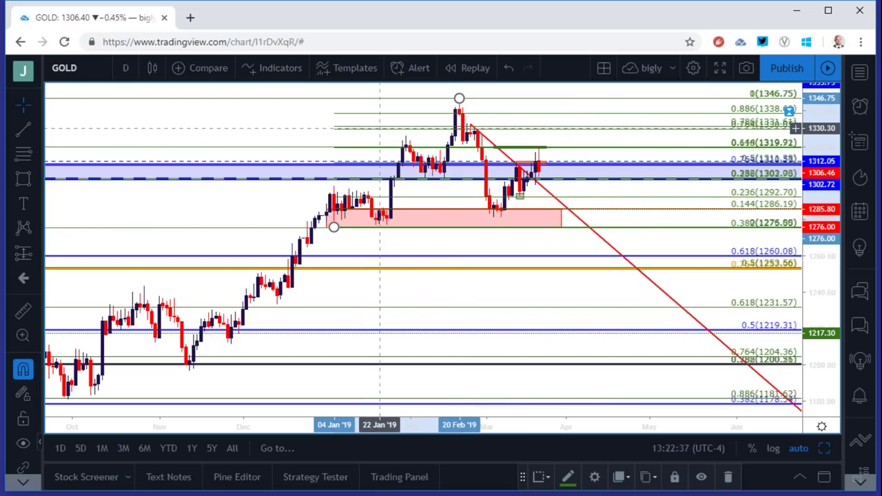
{"action": "double_click", "coordinate": [384, 133]}
{"action": "left_click", "coordinate": [362, 344]}
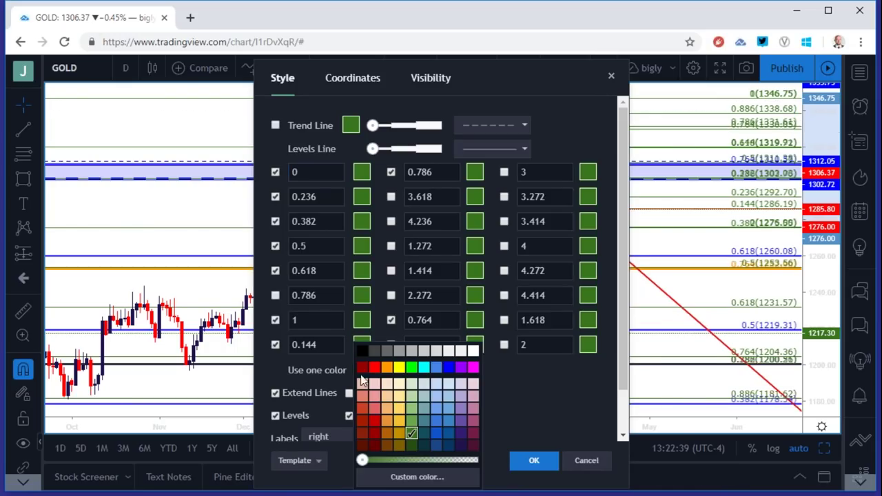
{"action": "left_click", "coordinate": [388, 370]}
{"action": "left_click", "coordinate": [534, 460]}
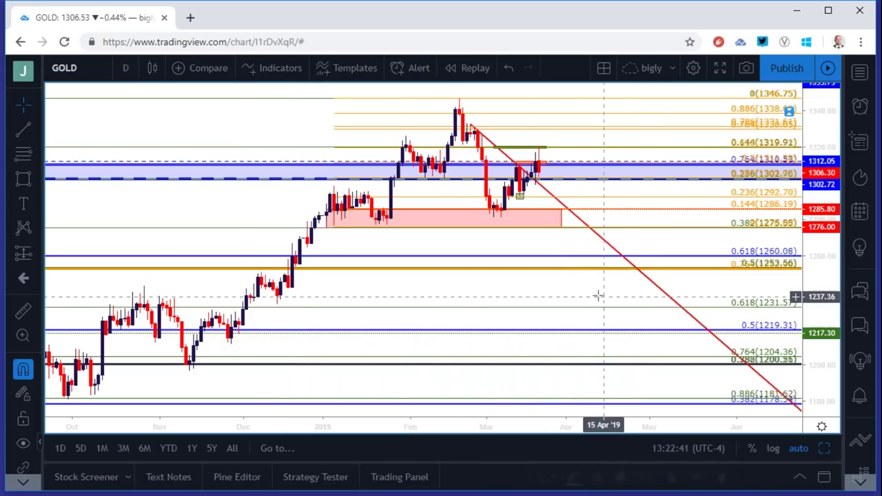
- Switch GOLD to the 1-hour interval and compare the 21 March low with the orange Fibonacci levels near 1302.72
{"action": "left_click", "coordinate": [127, 67]}
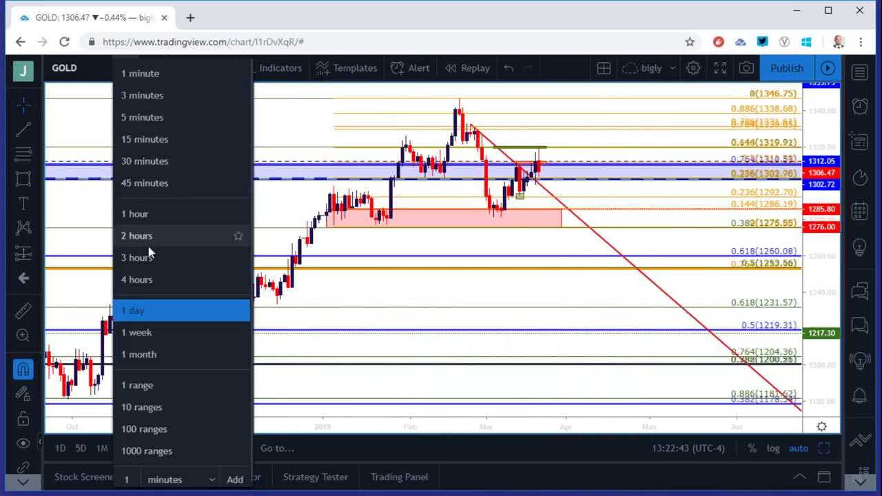
{"action": "left_click", "coordinate": [151, 217]}
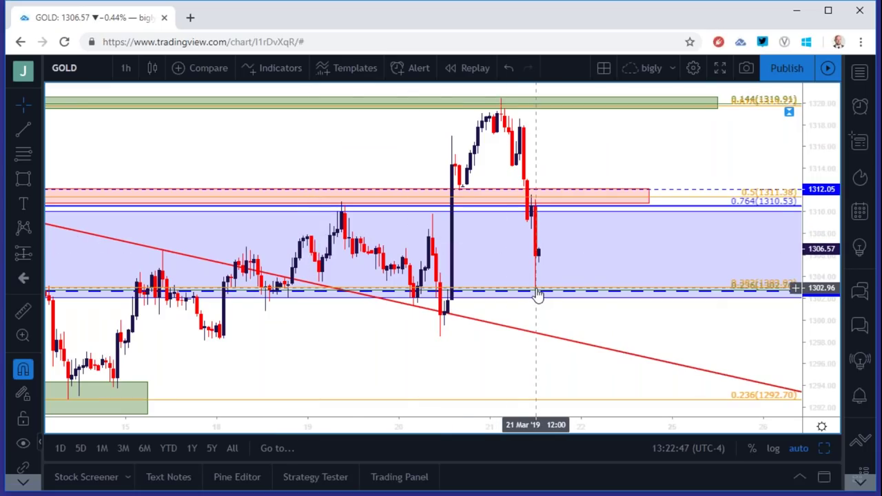
{"action": "scroll", "coordinate": [536, 272], "scroll_direction": "down", "scroll_amount": 1}
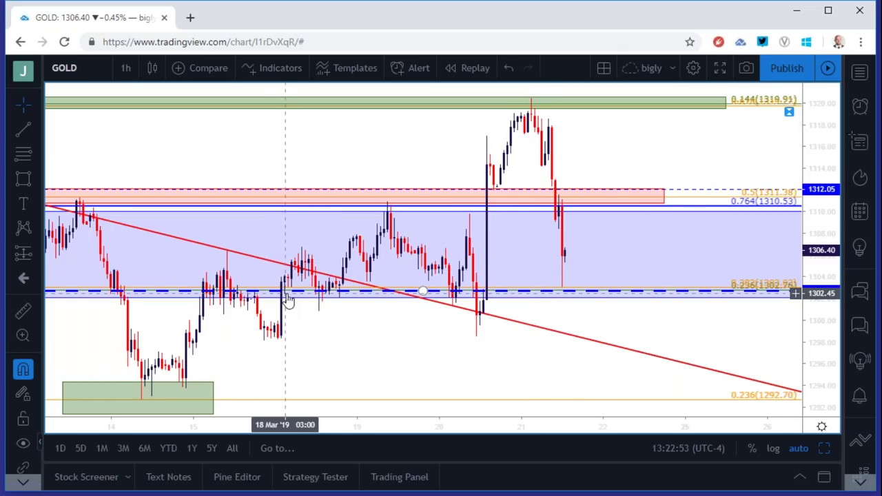
- Load AUDUSD on the 1-day interval and examine price between the blue 0.70000 line and the green resistance zone
{"action": "left_click", "coordinate": [98, 63]}
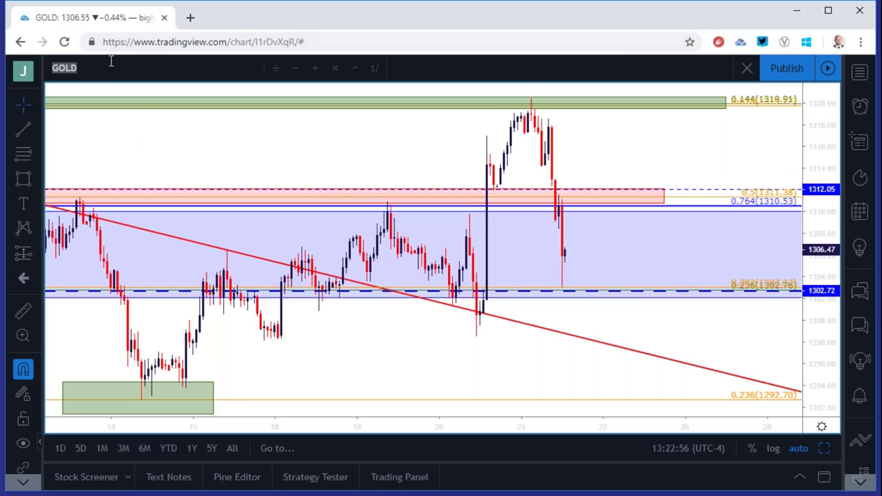
{"action": "type", "text": "AUDUSD"}
{"action": "key", "text": "Return"}
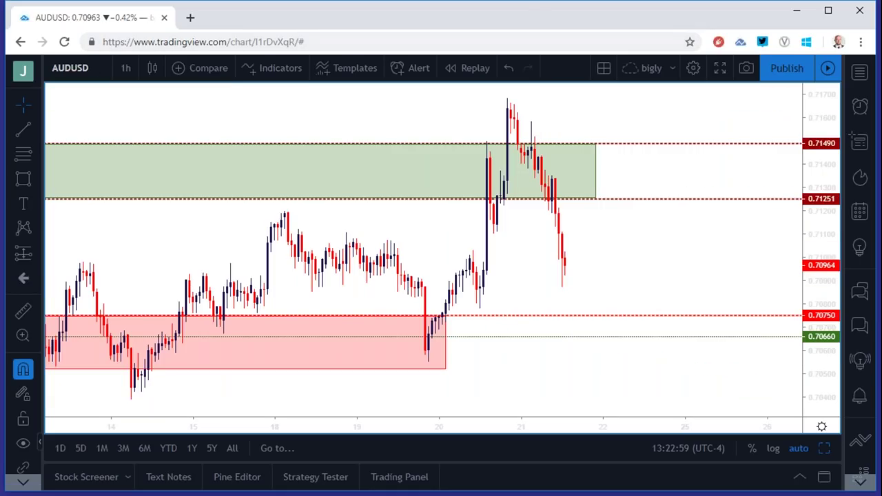
{"action": "left_click", "coordinate": [124, 69]}
{"action": "left_click", "coordinate": [144, 316]}
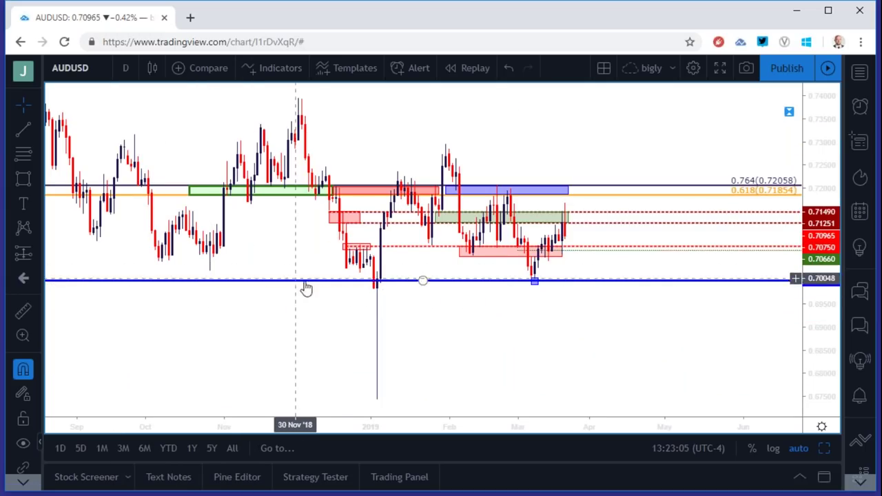
{"action": "left_click", "coordinate": [537, 282]}
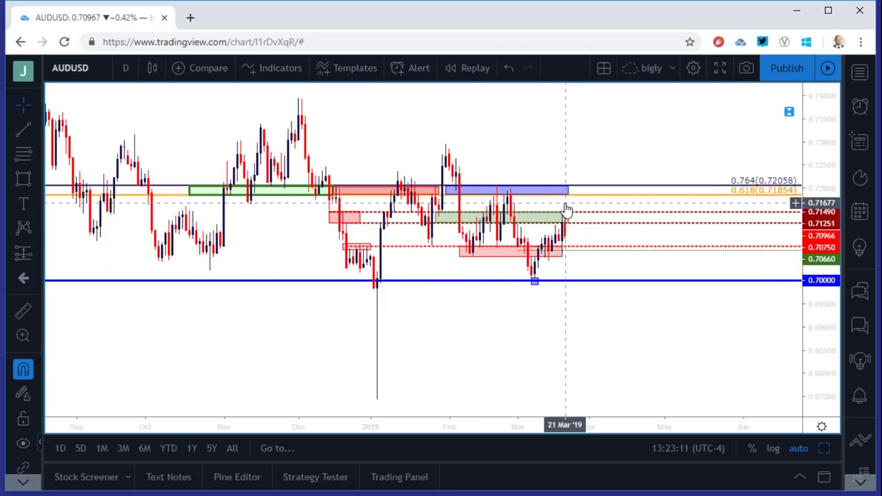
- Switch AUDUSD to the 2-hour interval and review price action since February across the blue, green and red zones
{"action": "left_click", "coordinate": [128, 69]}
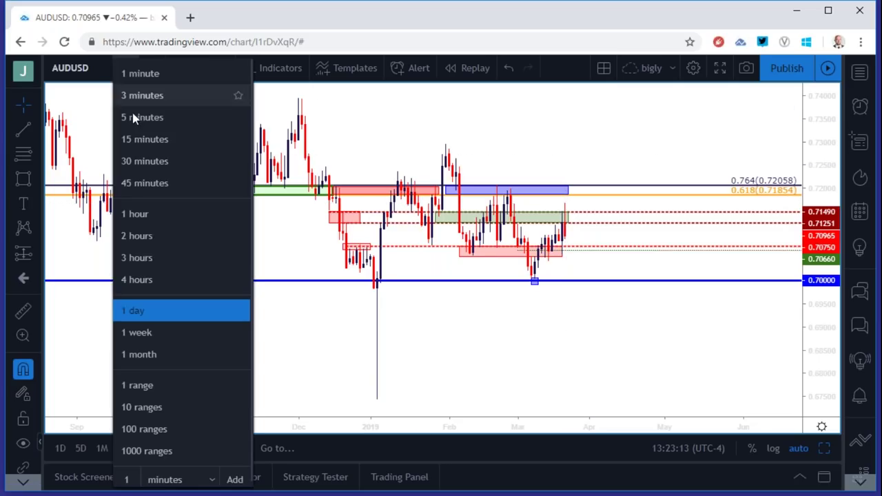
{"action": "left_click", "coordinate": [126, 236]}
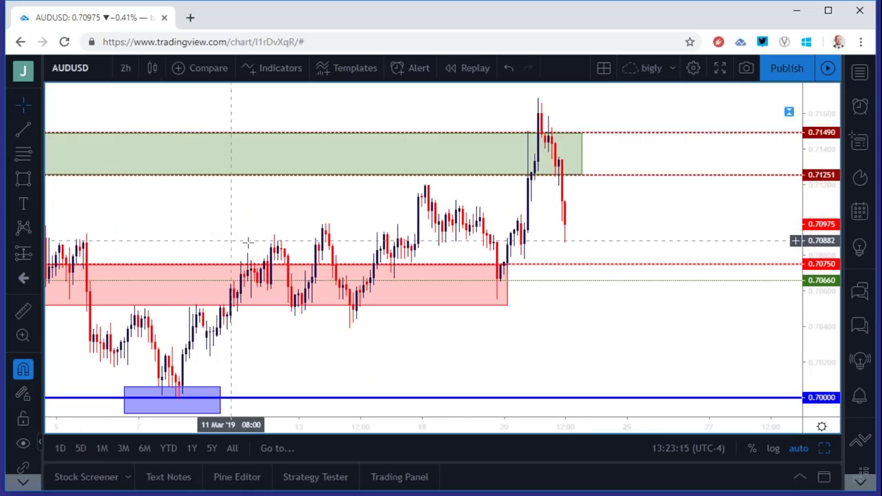
{"action": "scroll", "coordinate": [339, 256], "scroll_direction": "down", "scroll_amount": 4}
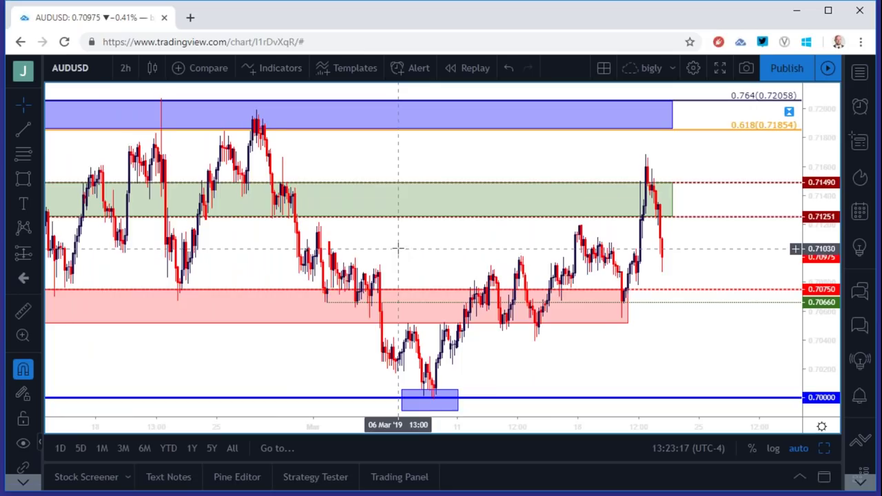
{"action": "scroll", "coordinate": [398, 248], "scroll_direction": "down", "scroll_amount": 3}
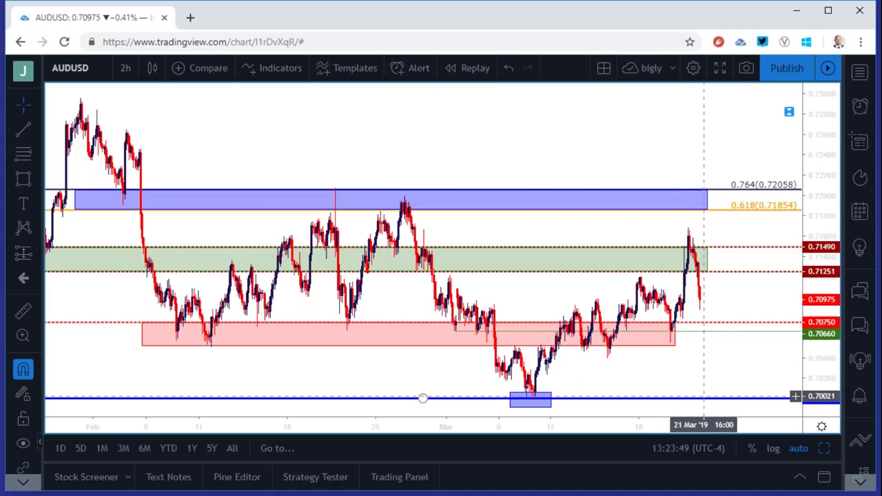
- Inspect AUDUSD's latest 2-hour candles around the 0.71251 resistance line and the 0.70750 support line
{"action": "scroll", "coordinate": [709, 374], "scroll_direction": "up", "scroll_amount": 1}
{"action": "scroll", "coordinate": [709, 374], "scroll_direction": "up", "scroll_amount": 1}
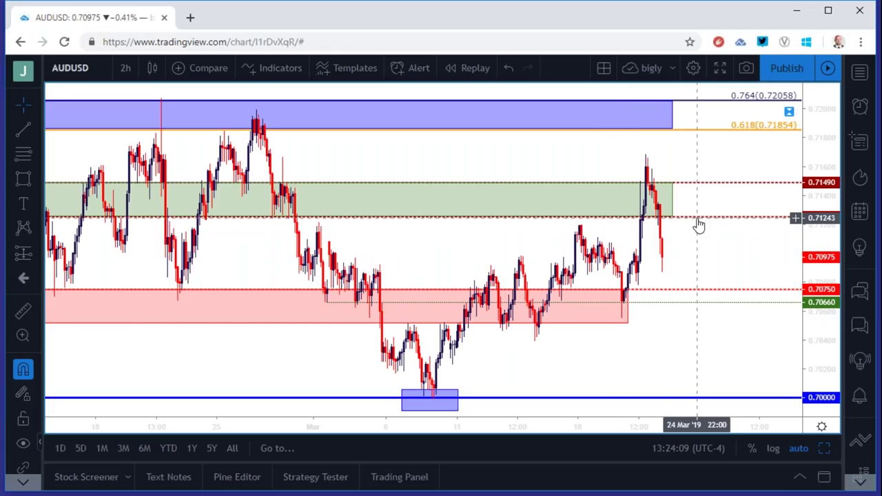
{"action": "mouse_move", "coordinate": [698, 225]}
{"action": "left_mouse_down"}
{"action": "mouse_move", "coordinate": [704, 189]}
{"action": "mouse_move", "coordinate": [689, 223]}
{"action": "left_mouse_up"}
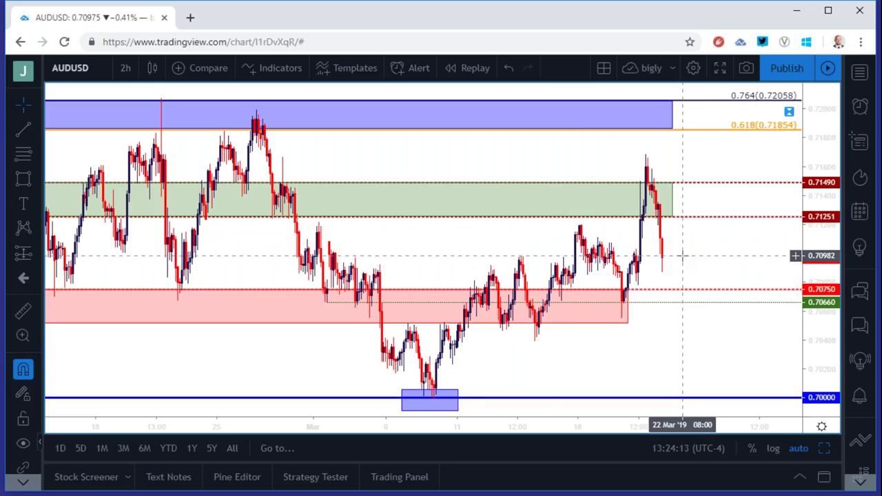
{"action": "scroll", "coordinate": [681, 256], "scroll_direction": "down", "scroll_amount": 2}
{"action": "scroll", "coordinate": [682, 256], "scroll_direction": "down", "scroll_amount": 1}
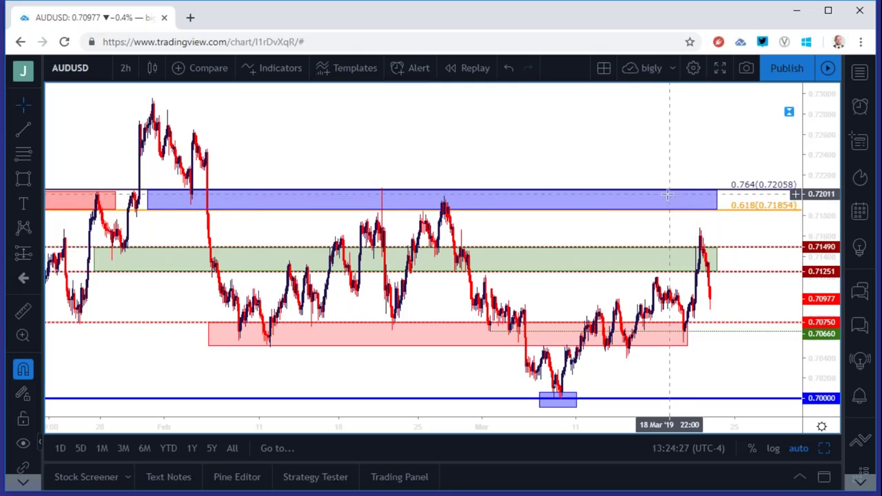
- Load the NZDUSD chart and switch it to the 1-day interval
{"action": "left_click", "coordinate": [107, 67]}
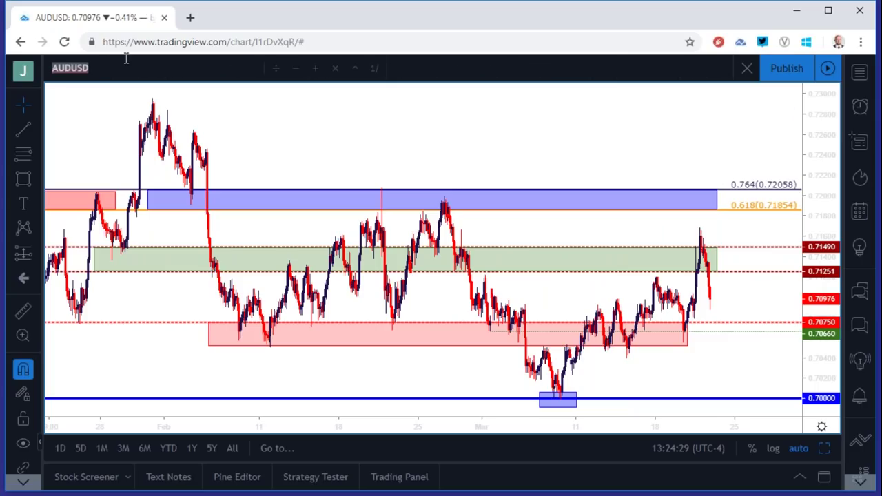
{"action": "type", "text": "NZ"}
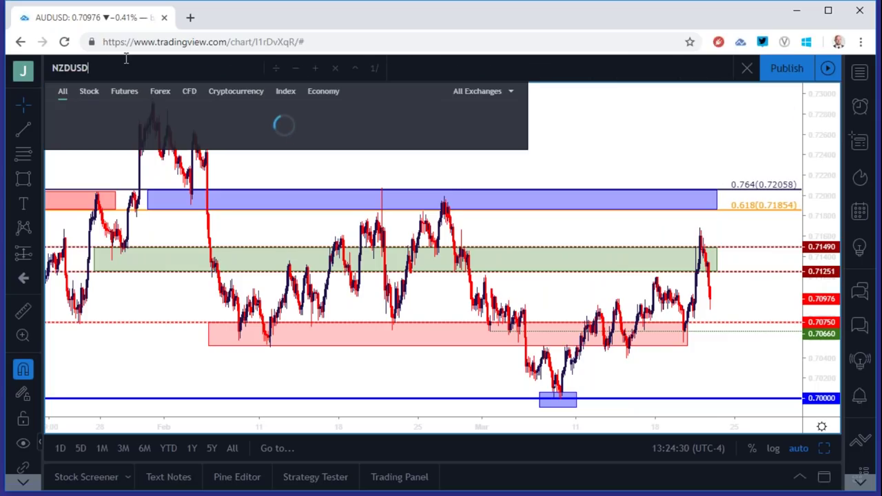
{"action": "key", "text": "Return"}
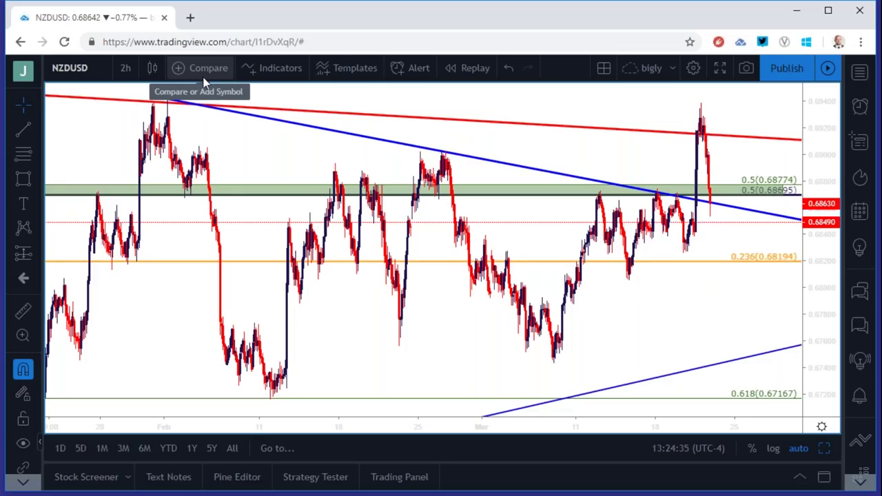
{"action": "left_click", "coordinate": [126, 67]}
{"action": "left_click", "coordinate": [134, 311]}
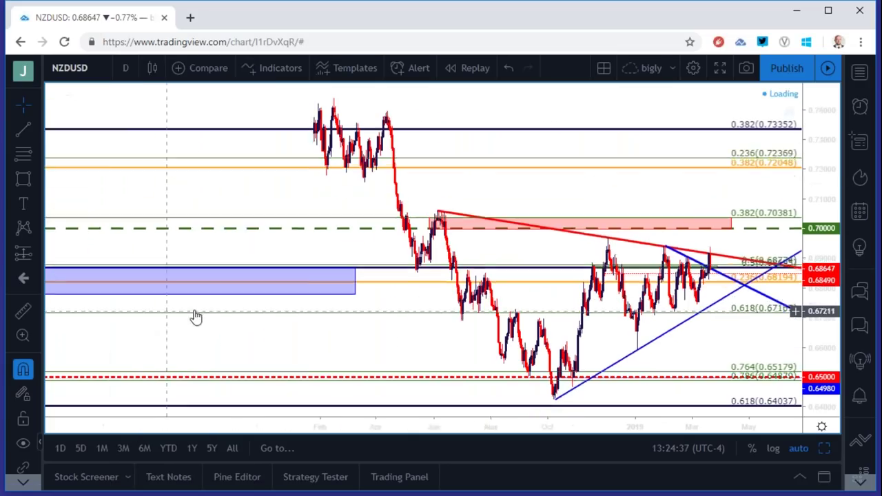
- Switch NZDUSD to the 4-hour interval and examine the March spike against the red and blue descending trendlines
{"action": "left_click", "coordinate": [129, 72]}
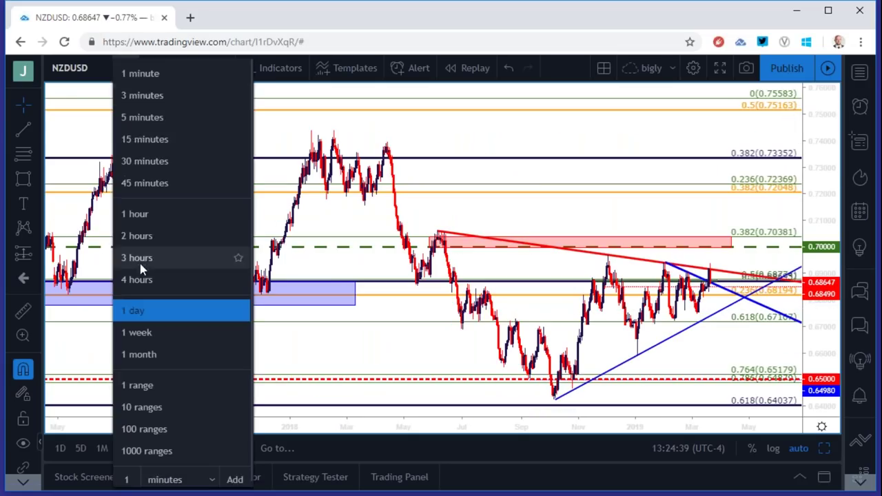
{"action": "left_click", "coordinate": [144, 280]}
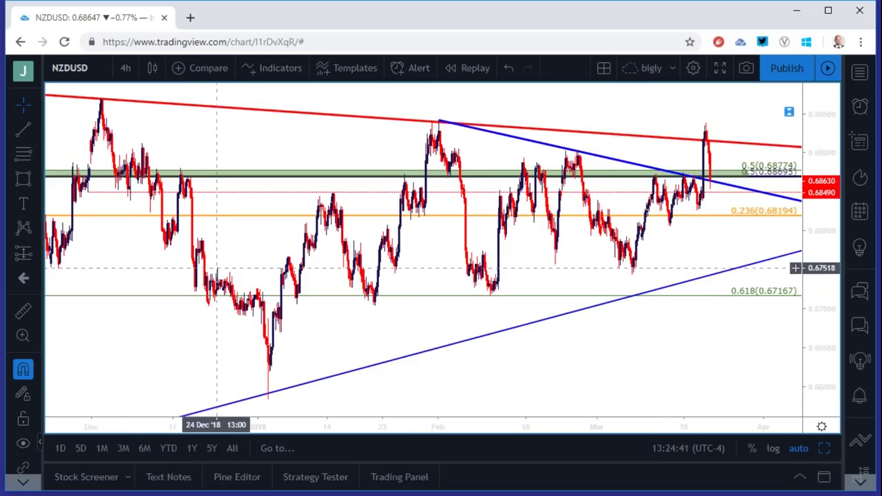
{"action": "scroll", "coordinate": [613, 265], "scroll_direction": "up", "scroll_amount": 2}
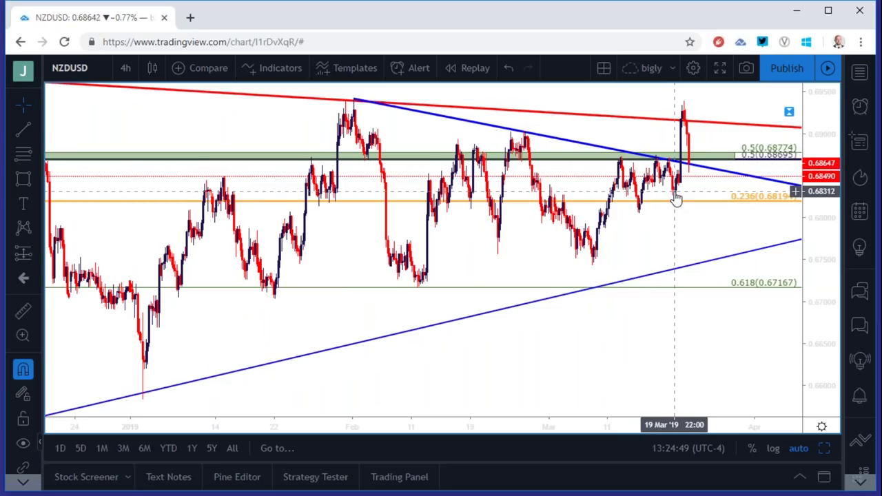
{"action": "scroll", "coordinate": [655, 207], "scroll_direction": "up", "scroll_amount": 2}
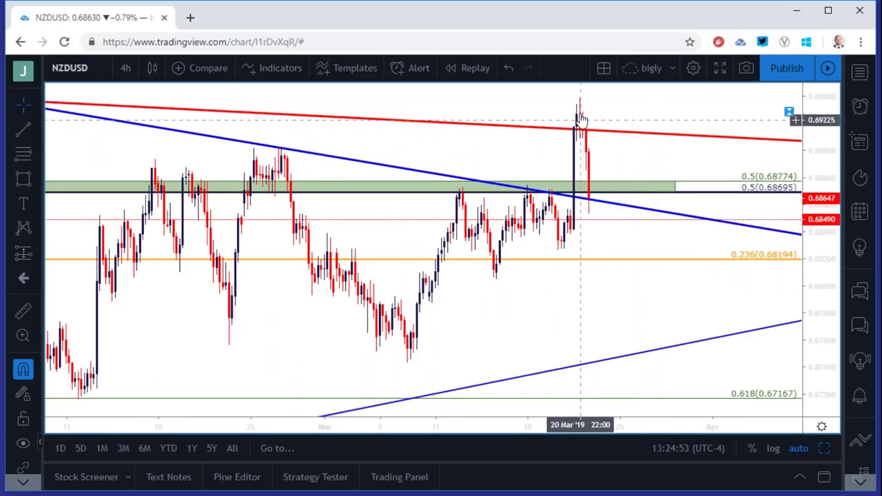
{"action": "scroll", "coordinate": [579, 98], "scroll_direction": "down", "scroll_amount": 2}
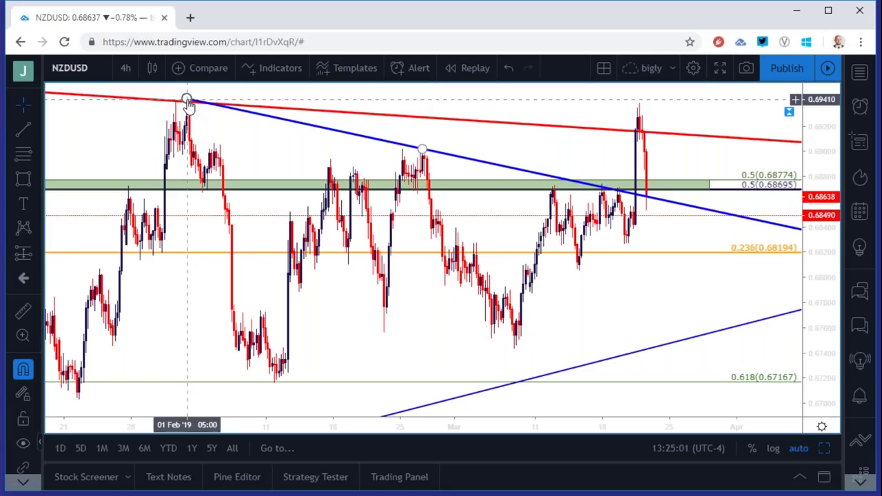
- Compare NZDUSD's pullback to the descending blue trendline on the 2-hour and 4-hour intervals
{"action": "left_click", "coordinate": [126, 67]}
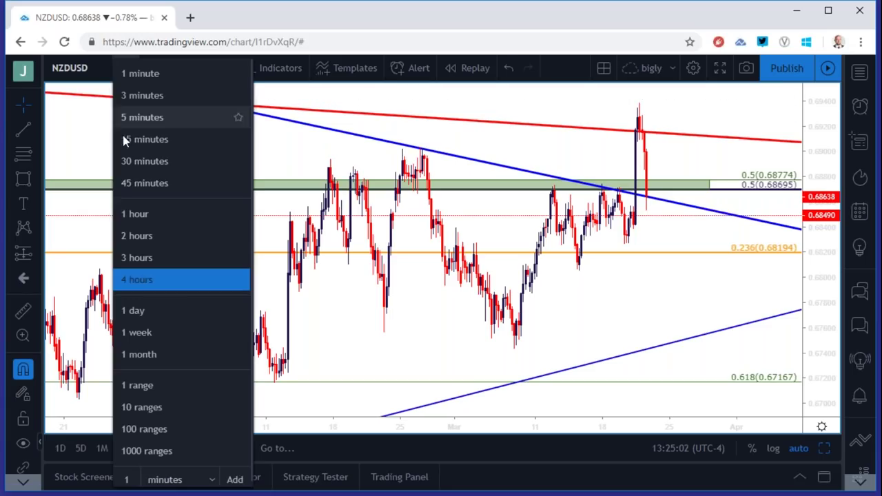
{"action": "left_click", "coordinate": [131, 236]}
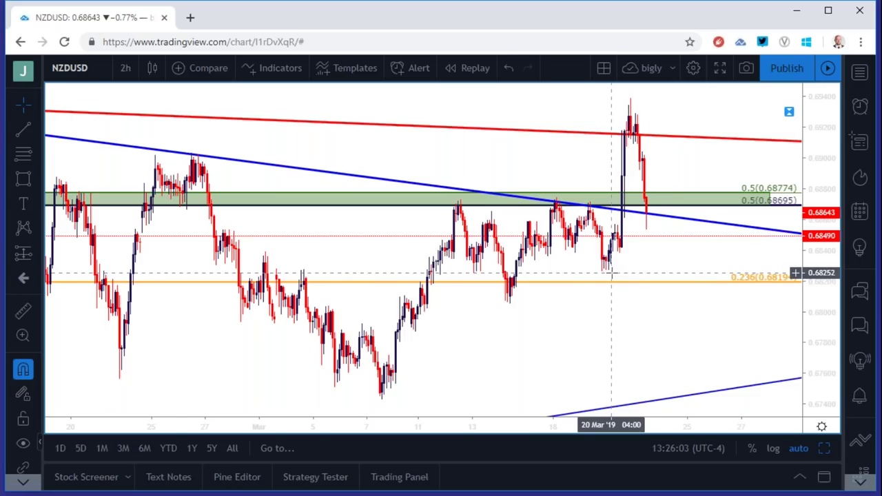
{"action": "left_click", "coordinate": [125, 68]}
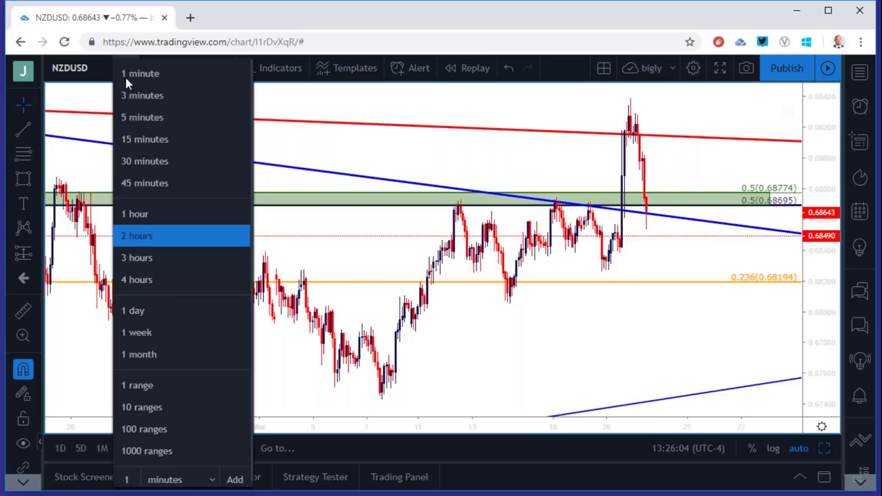
{"action": "left_click", "coordinate": [155, 281]}
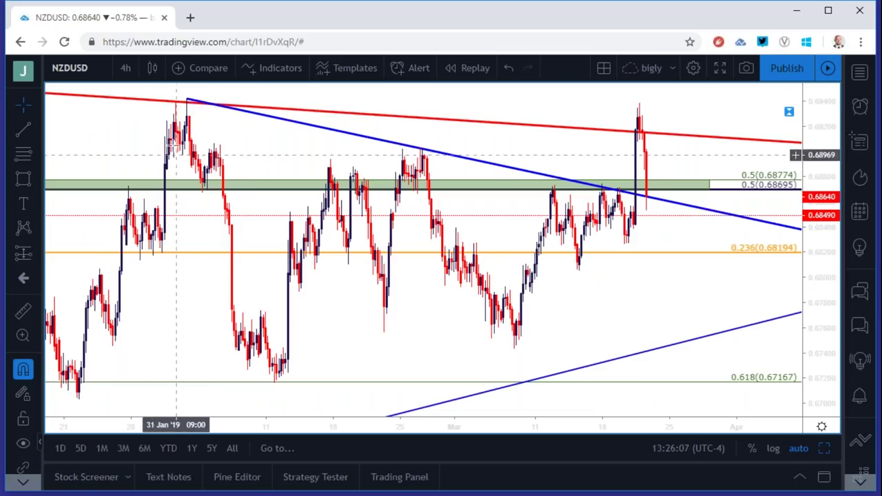
- Switch NZDUSD to the 1-day interval and delete the descending blue trendline anchored at the 1 and 27 February highs
{"action": "left_click", "coordinate": [126, 68]}
{"action": "left_click", "coordinate": [134, 310]}
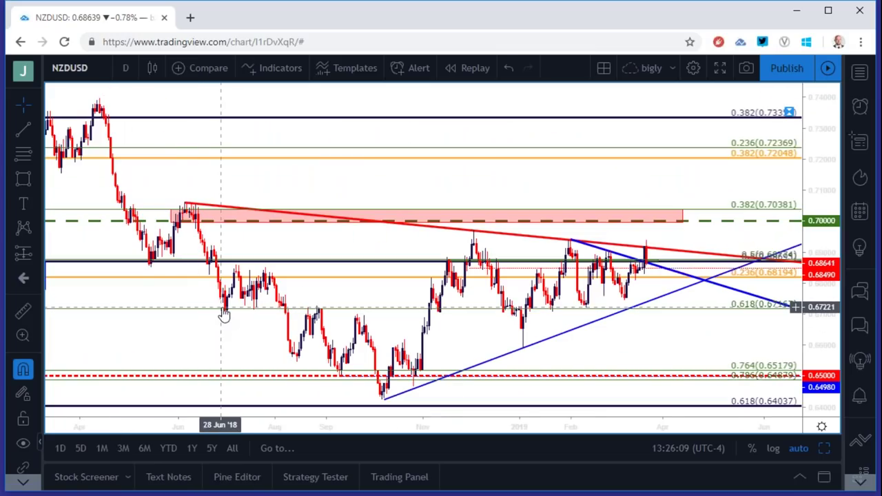
{"action": "left_click", "coordinate": [622, 258]}
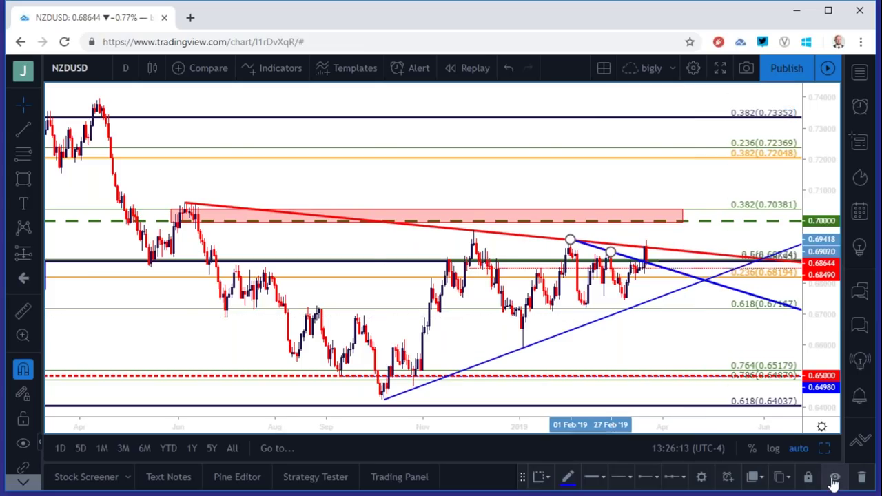
{"action": "left_click", "coordinate": [860, 477]}
{"action": "left_click", "coordinate": [92, 73]}
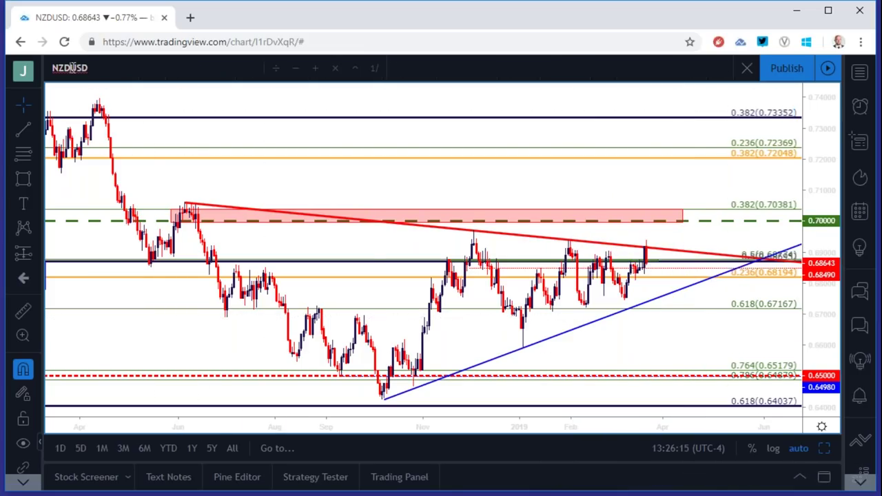
{"action": "left_click", "coordinate": [542, 184]}
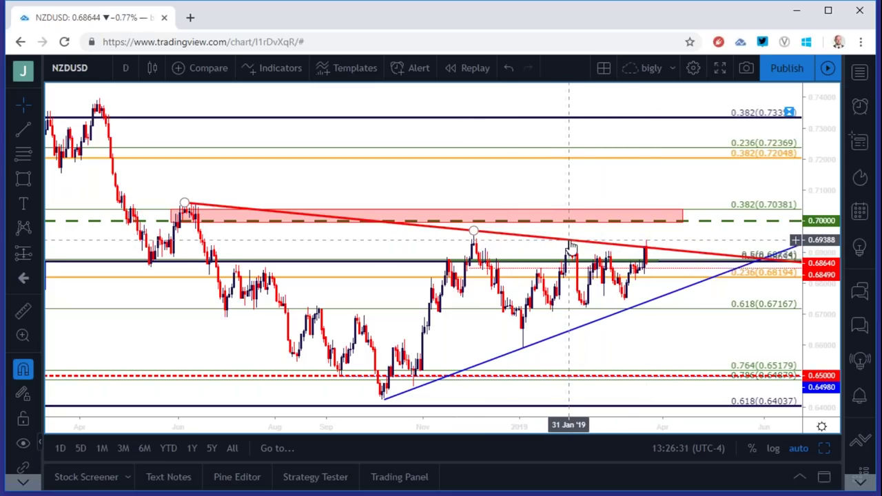
- Examine NZDUSD's March rejection at the descending red trendline on the 1-day interval and on the 2-hour interval
{"action": "scroll", "coordinate": [572, 247], "scroll_direction": "up", "scroll_amount": 2}
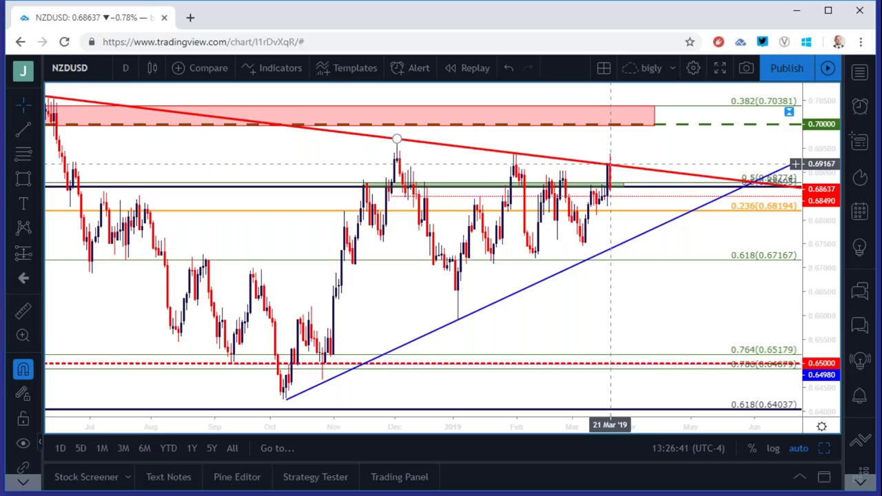
{"action": "scroll", "coordinate": [600, 215], "scroll_direction": "down", "scroll_amount": 1}
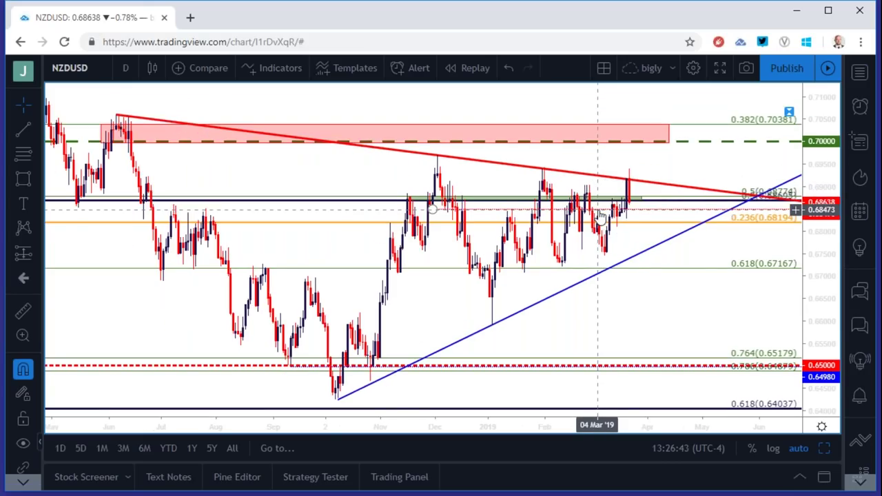
{"action": "scroll", "coordinate": [600, 216], "scroll_direction": "down", "scroll_amount": 1}
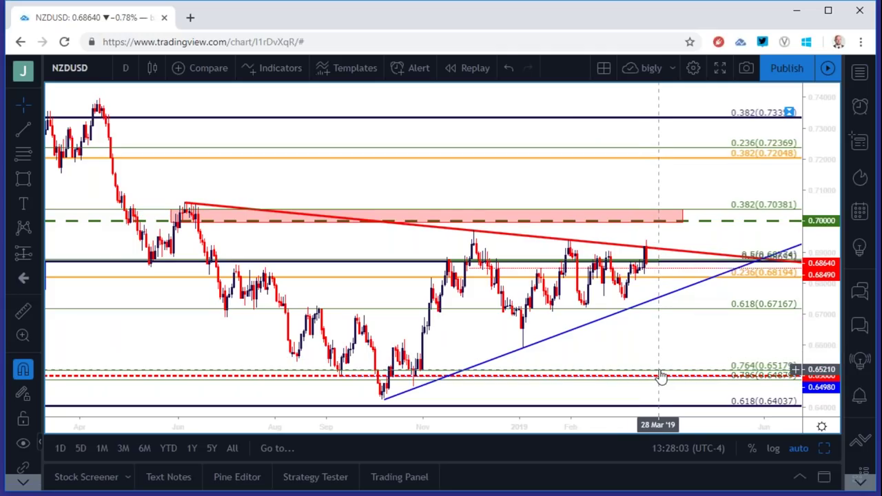
{"action": "scroll", "coordinate": [660, 375], "scroll_direction": "down", "scroll_amount": 2}
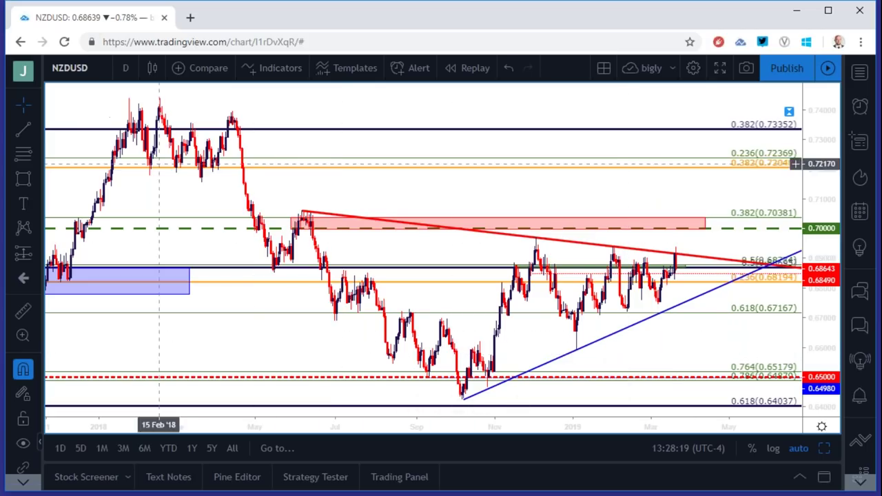
{"action": "left_click", "coordinate": [125, 68]}
{"action": "left_click", "coordinate": [155, 229]}
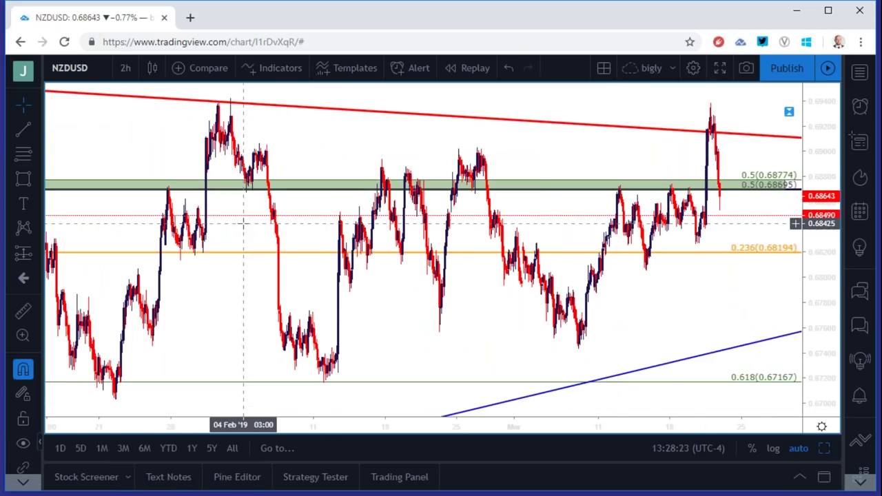
{"action": "scroll", "coordinate": [243, 222], "scroll_direction": "up", "scroll_amount": 3}
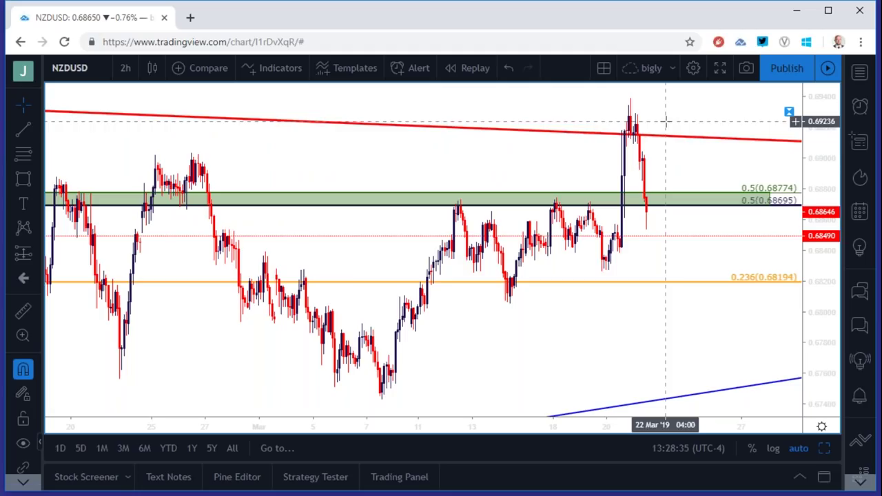
- Check the NZDUSD pullback to the green zone on the 4-hour interval and return to the wider 1-day view
{"action": "left_click", "coordinate": [127, 68]}
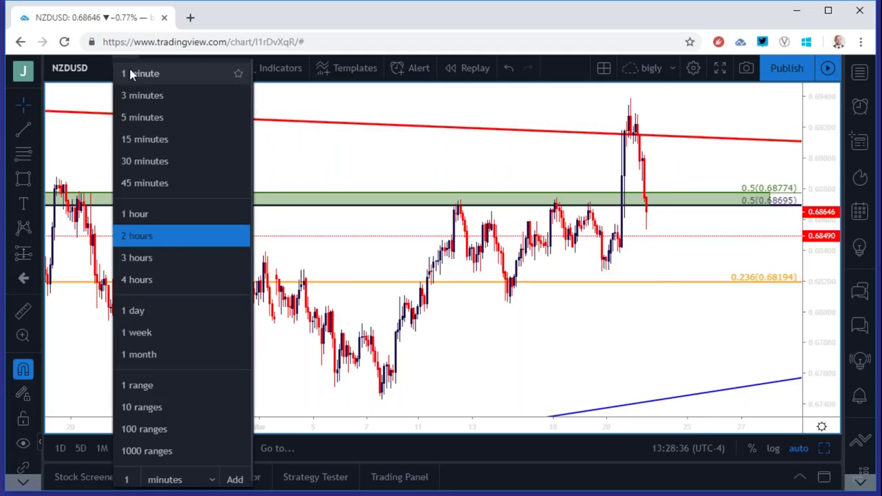
{"action": "left_click", "coordinate": [165, 275]}
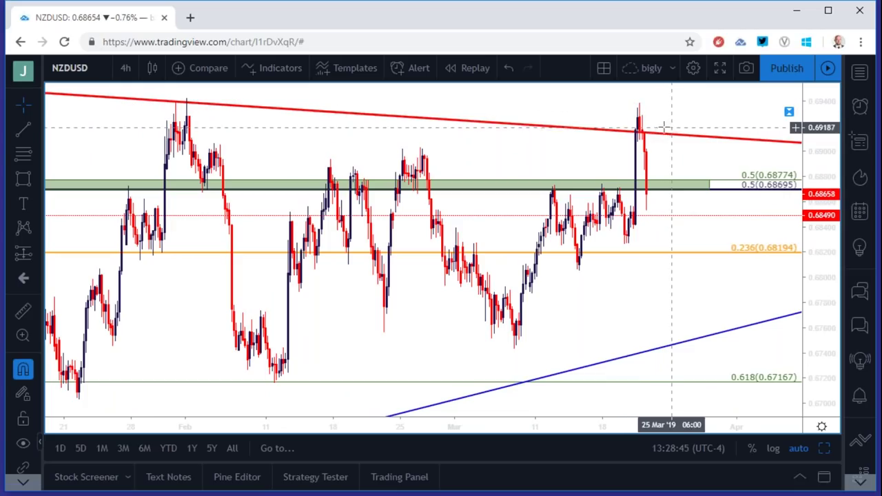
{"action": "left_click", "coordinate": [125, 68]}
{"action": "left_click", "coordinate": [136, 308]}
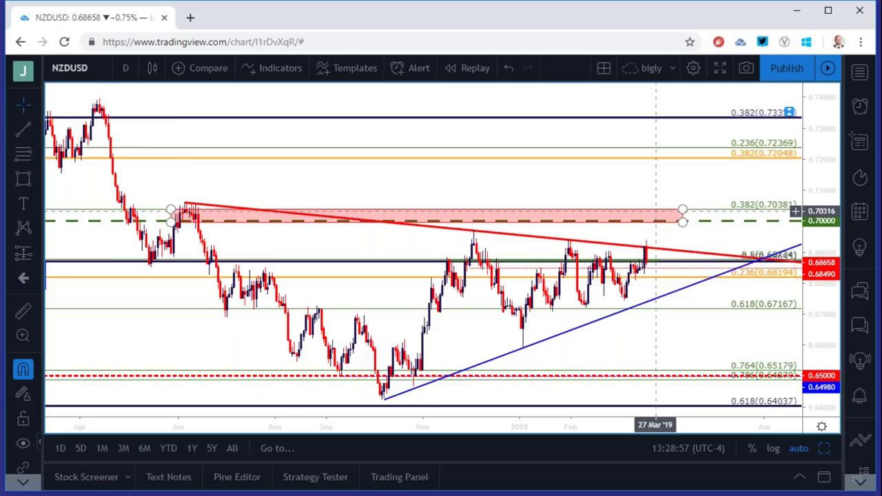
{"action": "scroll", "coordinate": [653, 215], "scroll_direction": "down", "scroll_amount": 3}
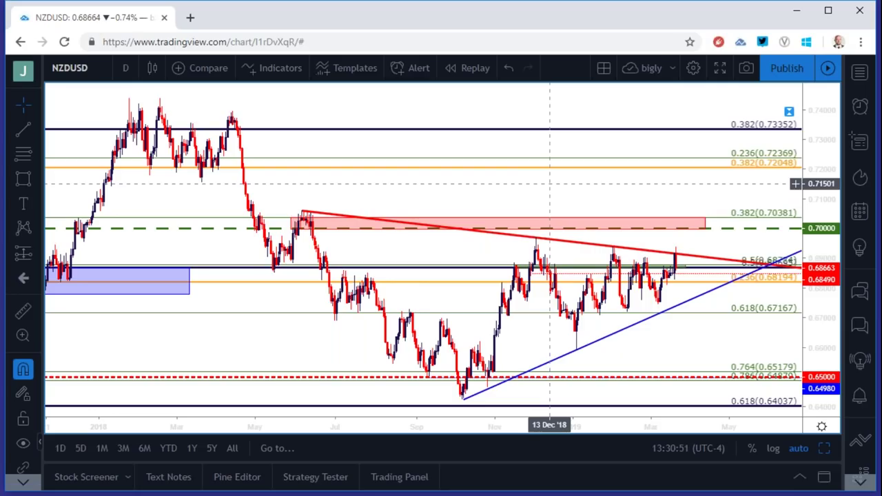
- Load the USDCAD chart and switch it to the 2-hour interval
{"action": "left_click", "coordinate": [88, 68]}
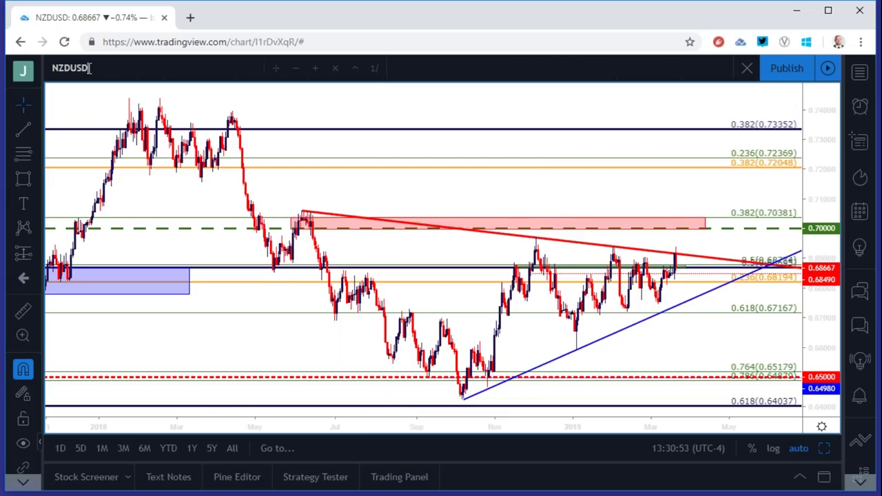
{"action": "double_click", "coordinate": [90, 68]}
{"action": "type", "text": "USDCAD"}
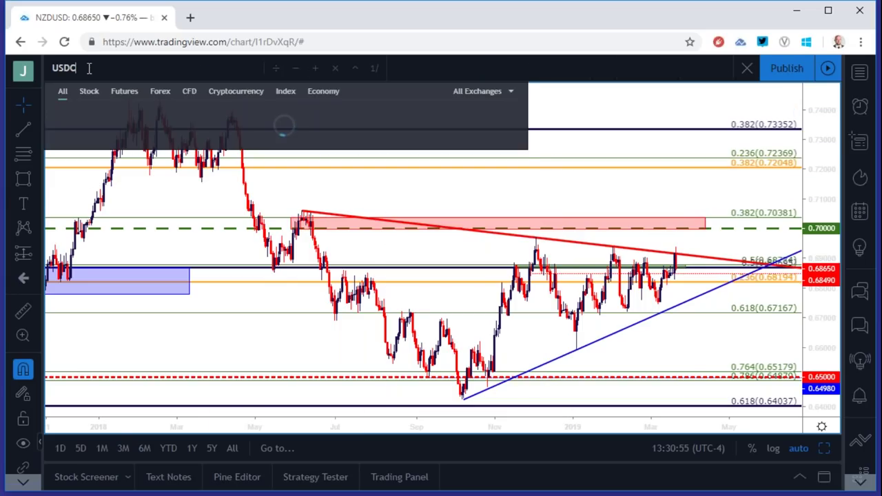
{"action": "key", "text": "Return"}
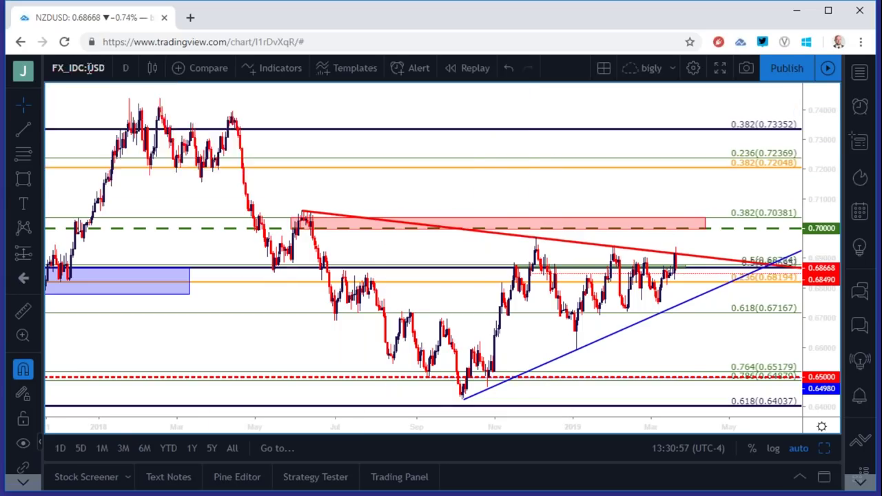
{"action": "left_click", "coordinate": [126, 67]}
{"action": "left_click", "coordinate": [151, 234]}
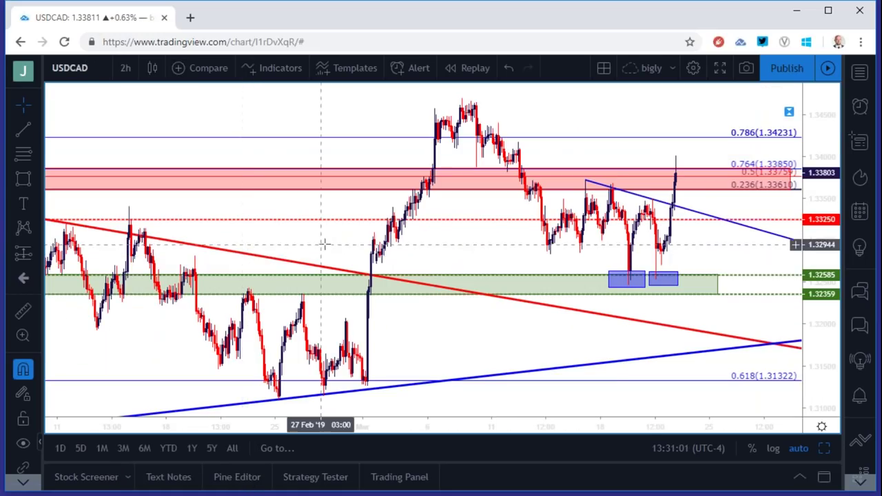
- Examine USDCAD's March highs along the descending blue trendline and the lows marked by blue boxes in the green zone
{"action": "left_click", "coordinate": [622, 191]}
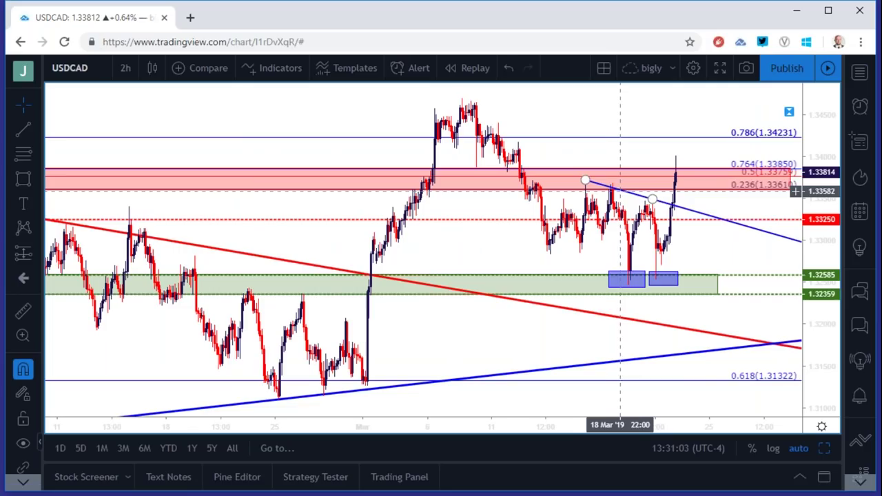
{"action": "left_click", "coordinate": [589, 196]}
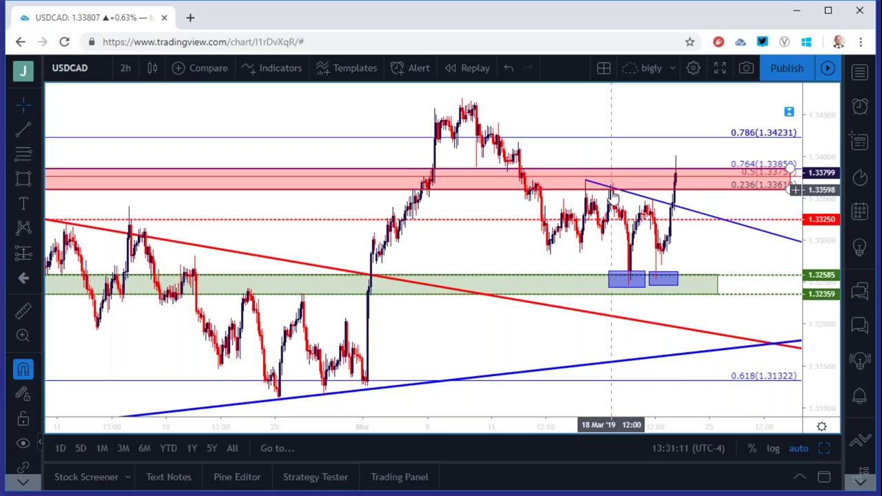
{"action": "left_click", "coordinate": [612, 195]}
{"action": "left_click", "coordinate": [630, 281]}
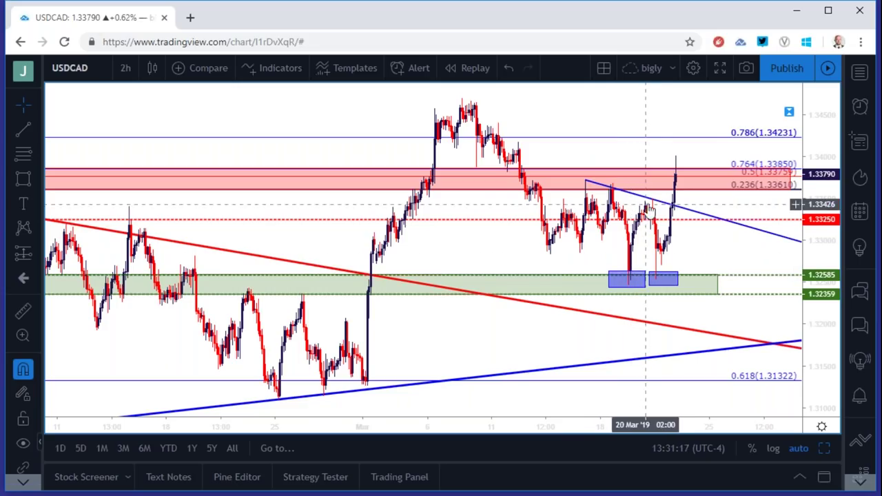
{"action": "left_click", "coordinate": [655, 234]}
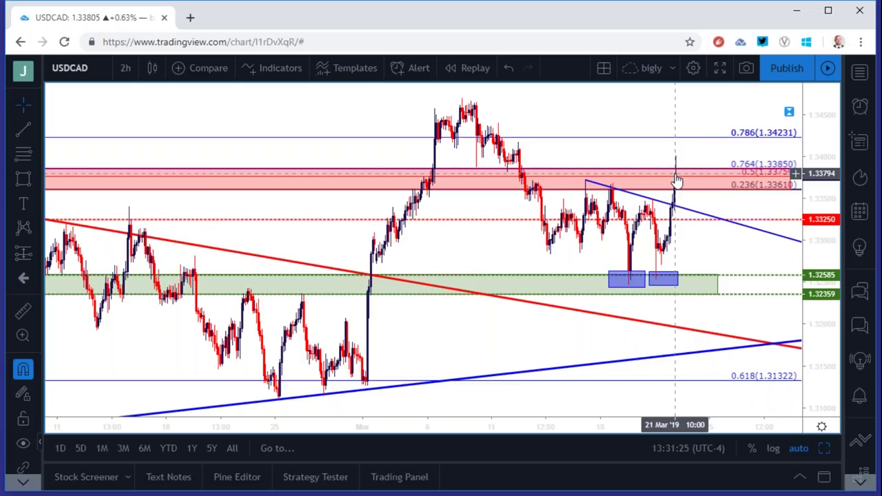
{"action": "scroll", "coordinate": [679, 175], "scroll_direction": "up", "scroll_amount": 2}
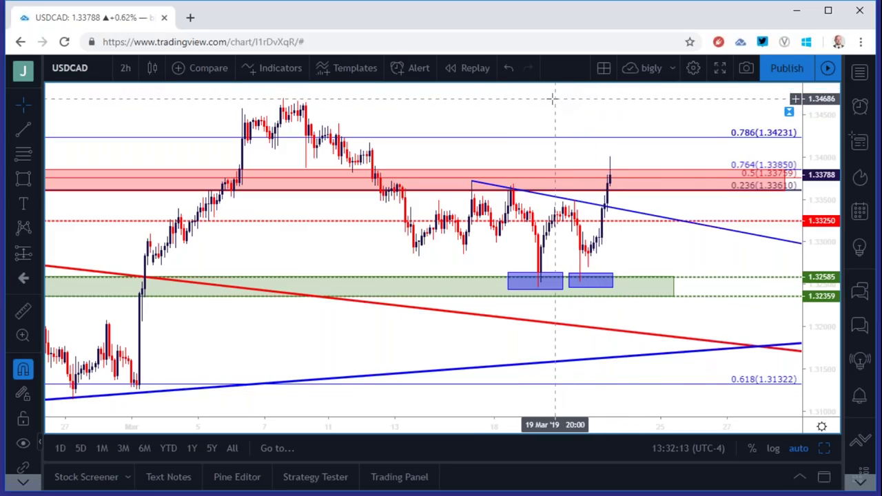
- View USDCAD on the 4-hour and 1-day intervals, and delete the descending blue trendline and the blue box at the 19 March low
{"action": "left_click", "coordinate": [126, 72]}
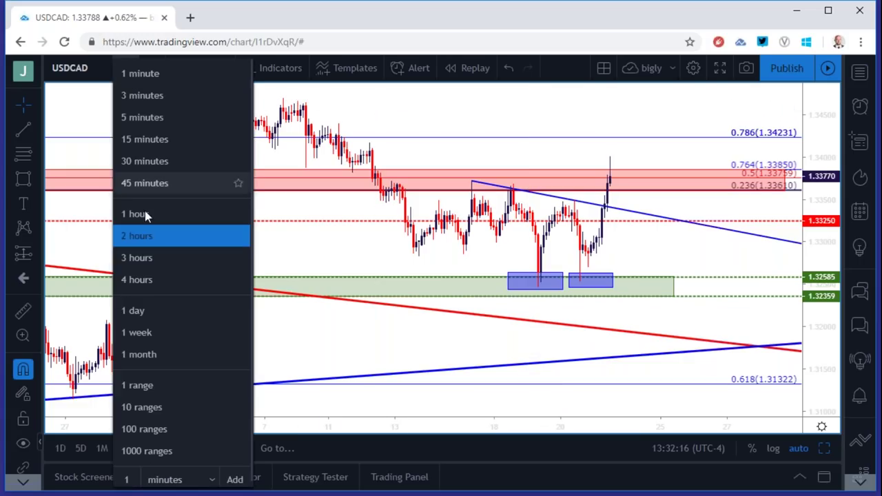
{"action": "left_click", "coordinate": [153, 279]}
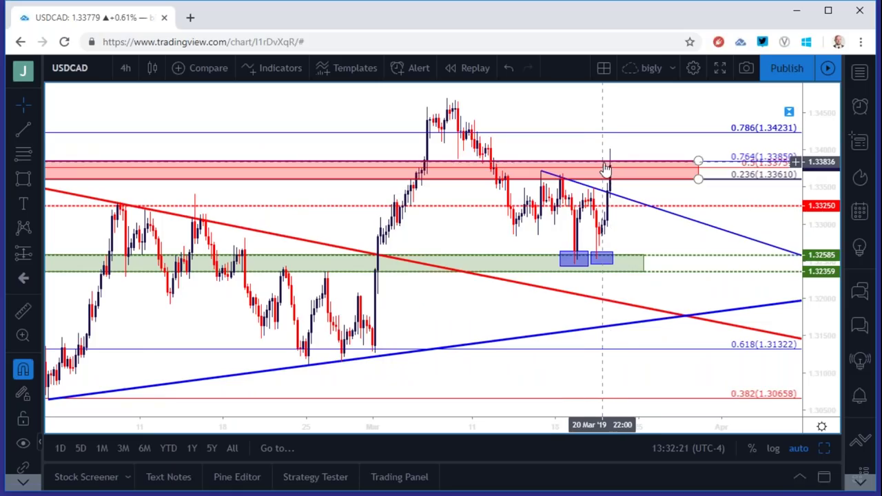
{"action": "left_click", "coordinate": [122, 74]}
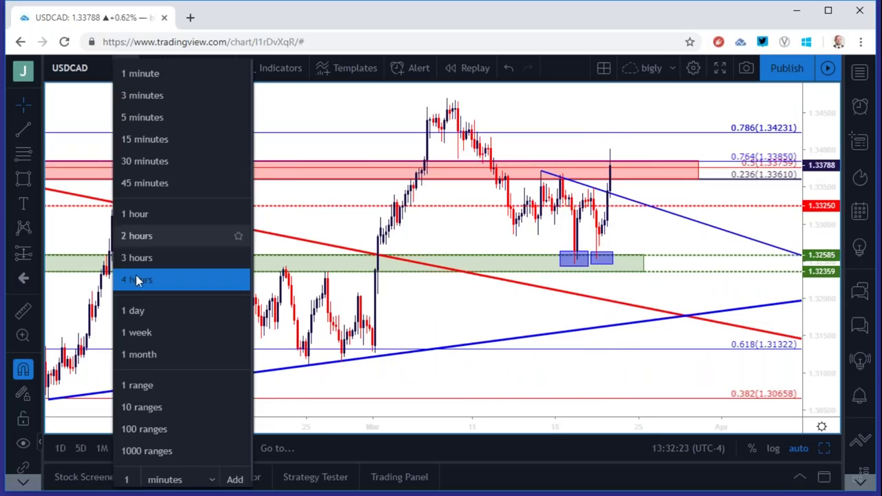
{"action": "left_click", "coordinate": [135, 315]}
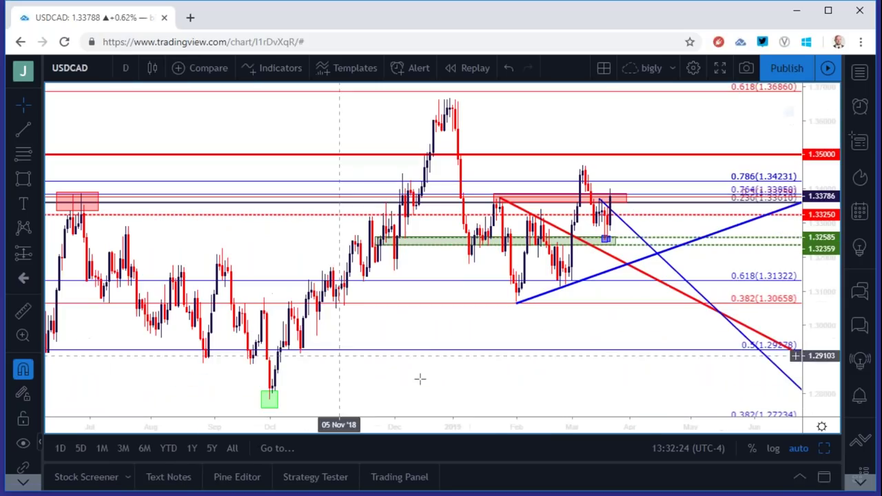
{"action": "left_click", "coordinate": [625, 220]}
{"action": "key", "text": "Delete"}
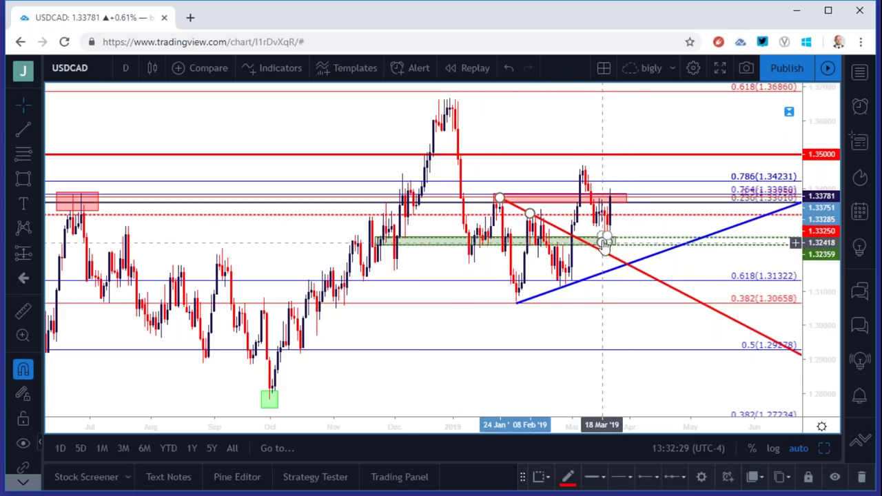
- Examine USDCAD's late-January highs inside the red resistance zone on the 1-day and 2-hour intervals
{"action": "scroll", "coordinate": [653, 230], "scroll_direction": "up", "scroll_amount": 2}
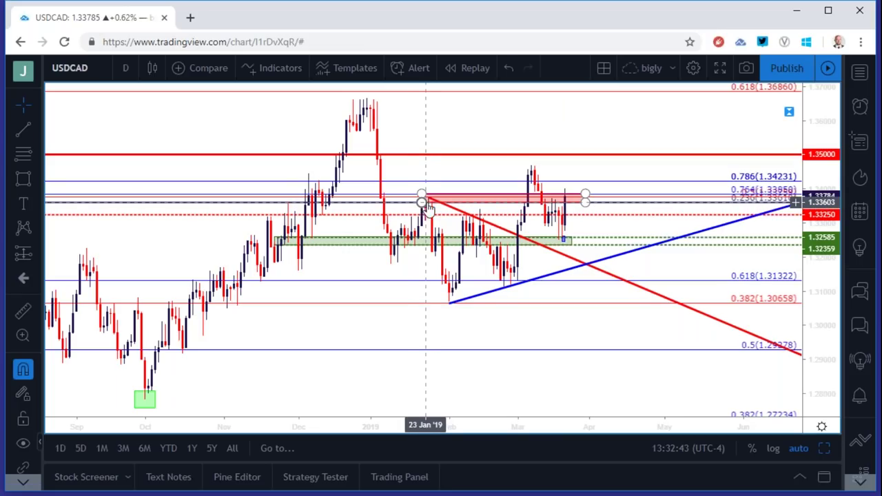
{"action": "scroll", "coordinate": [232, 247], "scroll_direction": "up", "scroll_amount": 3}
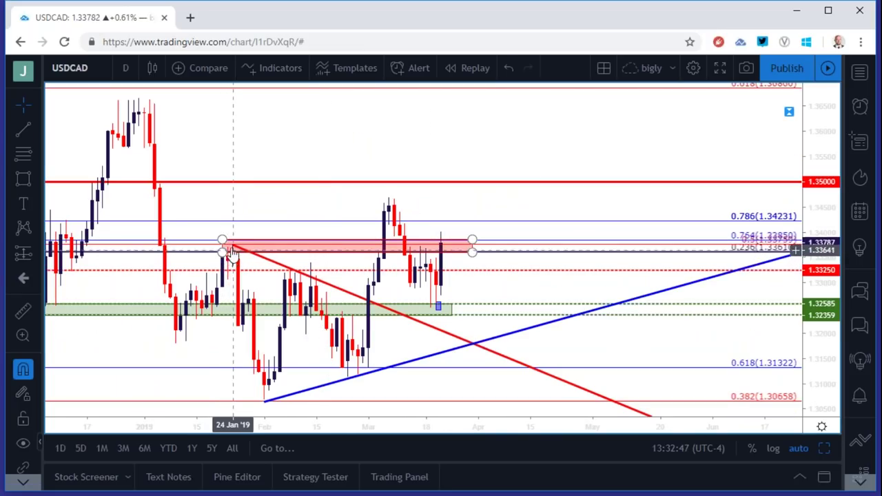
{"action": "left_click", "coordinate": [125, 67]}
{"action": "left_click", "coordinate": [146, 235]}
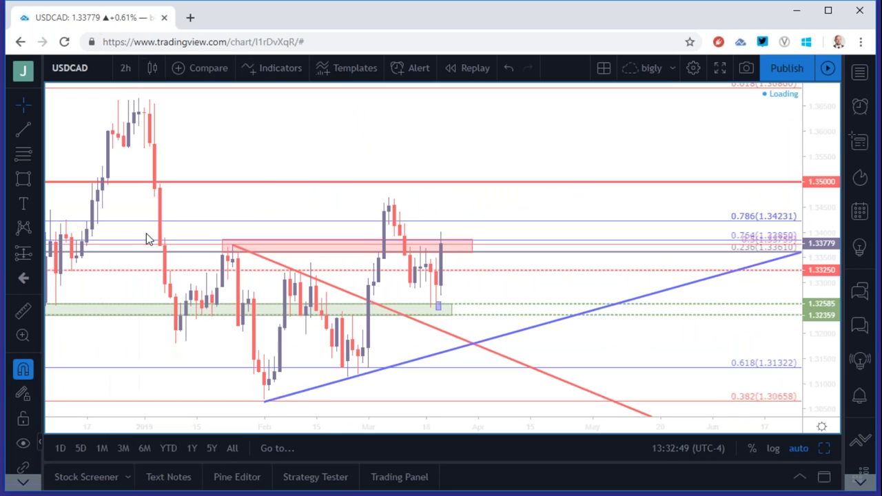
{"action": "left_click_drag", "start_coordinate": [277, 199], "coordinate": [730, 240]}
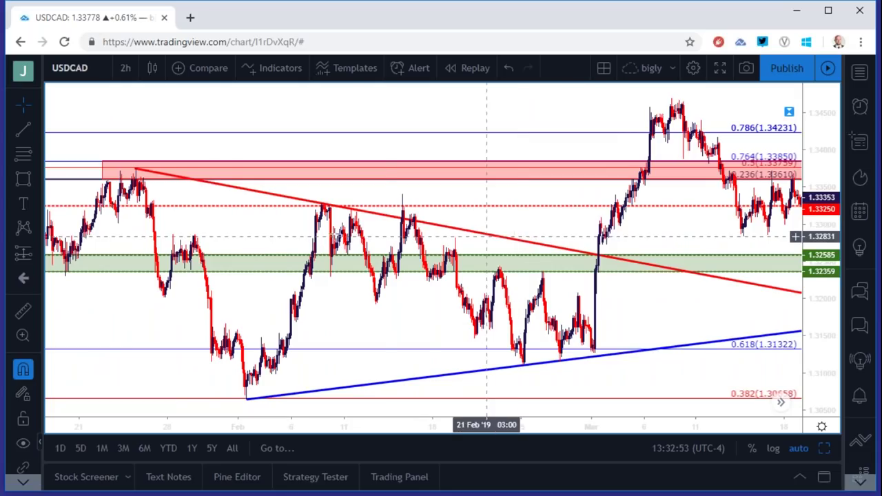
{"action": "left_click_drag", "start_coordinate": [208, 200], "coordinate": [607, 199]}
{"action": "scroll", "coordinate": [420, 250], "scroll_direction": "up", "scroll_amount": 5}
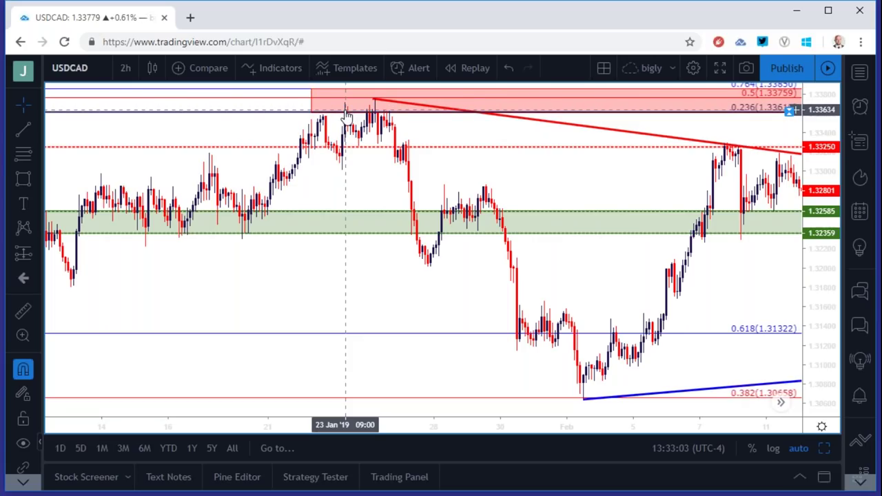
{"action": "left_click", "coordinate": [346, 110]}
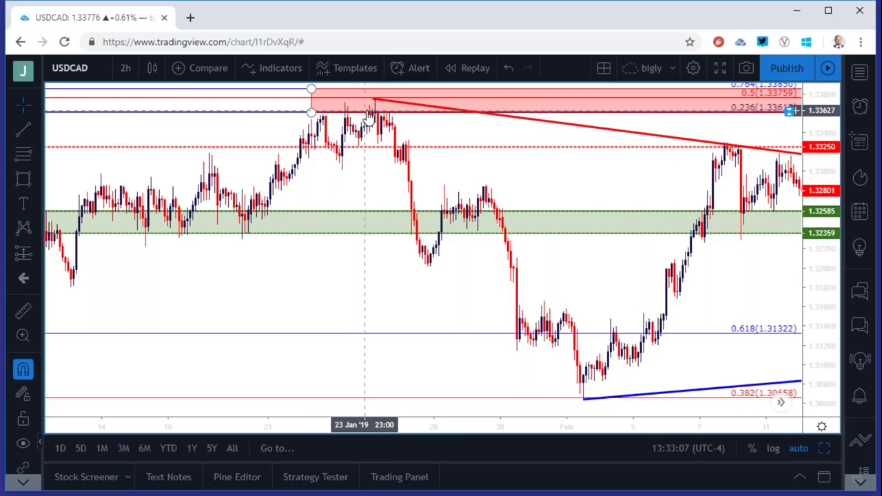
{"action": "left_click", "coordinate": [370, 117]}
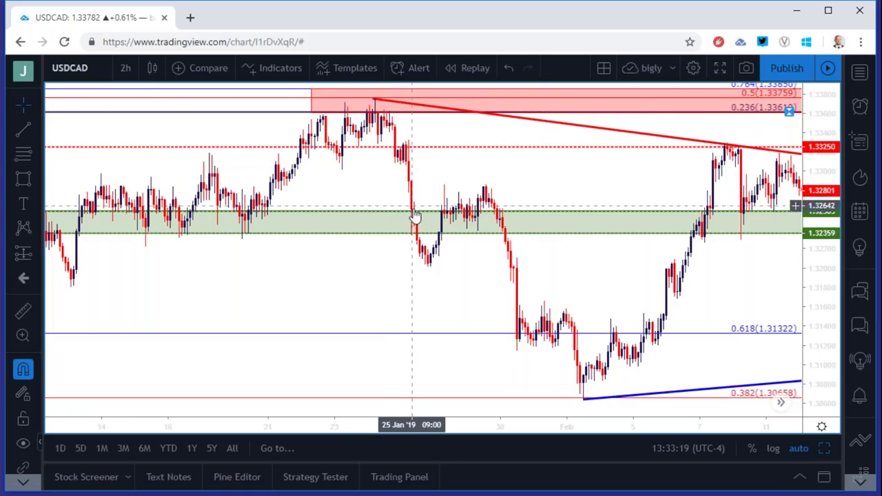
- Review USDCAD's moves from late January to the 21 March rally on the 2-hour interval, and switch to the 1-hour interval
{"action": "left_click_drag", "start_coordinate": [386, 272], "coordinate": [266, 277]}
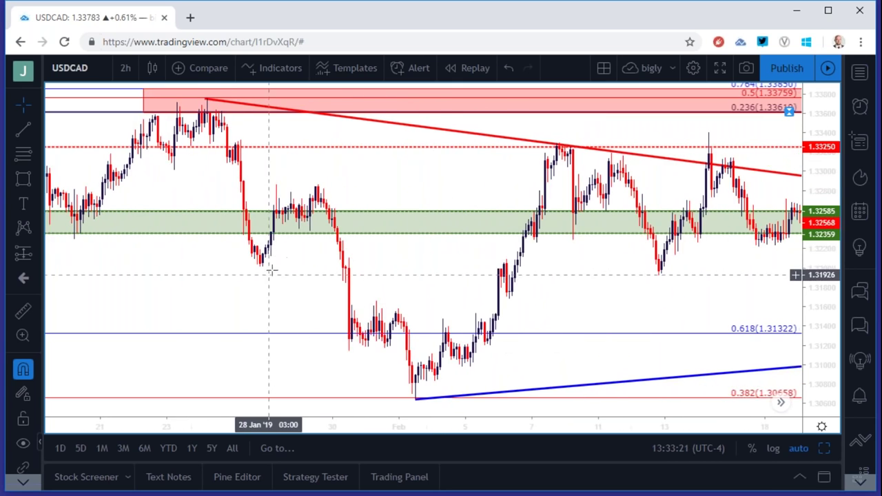
{"action": "scroll", "coordinate": [282, 242], "scroll_direction": "down", "scroll_amount": 3}
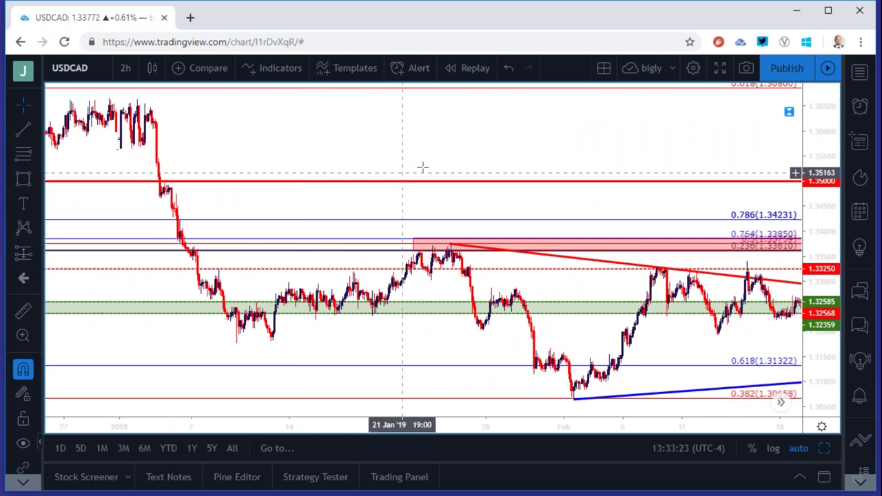
{"action": "scroll", "coordinate": [319, 153], "scroll_direction": "up", "scroll_amount": 3}
{"action": "left_click_drag", "start_coordinate": [318, 153], "coordinate": [10, 252]}
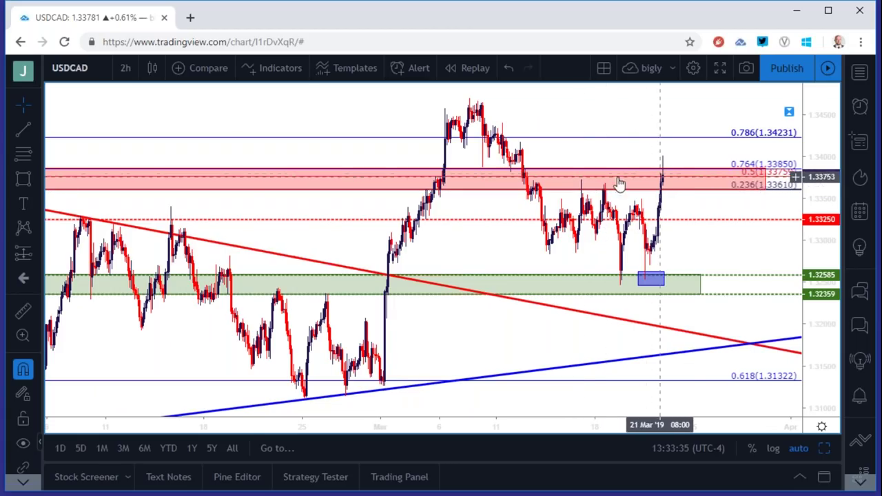
{"action": "left_click", "coordinate": [124, 73]}
{"action": "left_click", "coordinate": [139, 207]}
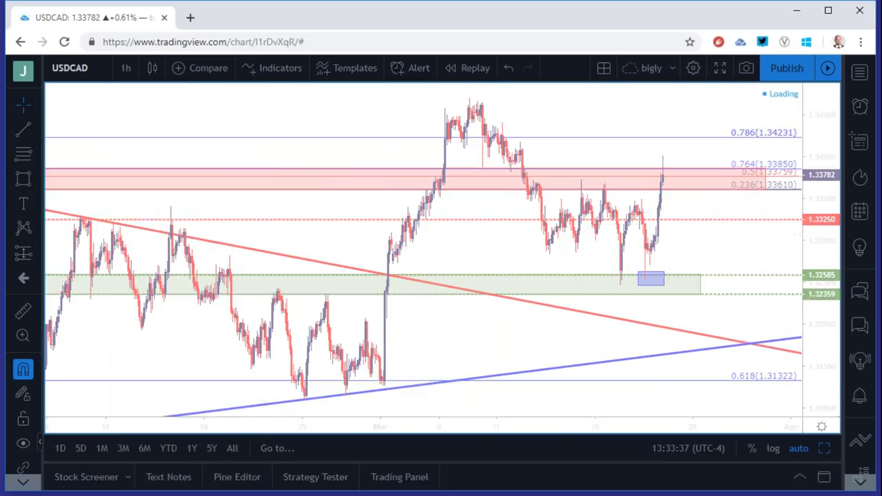
- Examine USDCAD's 21 March rally into the red resistance zone on the 1-hour interval, and switch to the 1-day interval
{"action": "scroll", "coordinate": [595, 200], "scroll_direction": "up", "scroll_amount": 3}
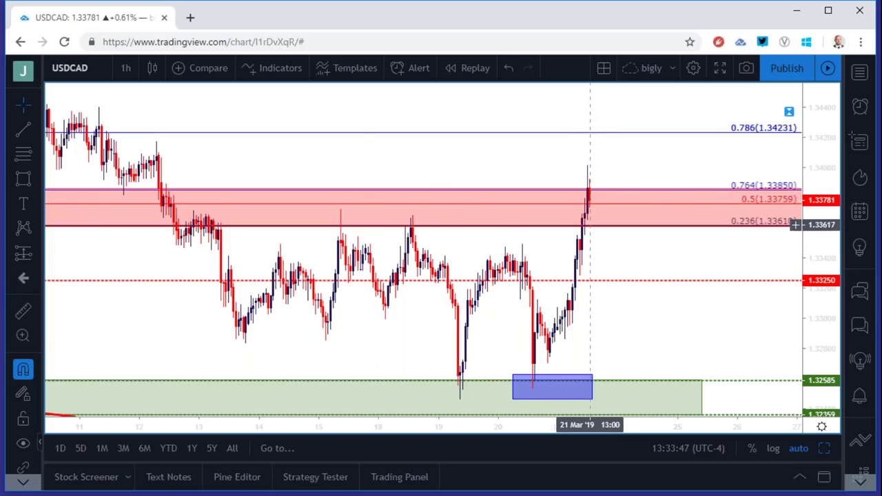
{"action": "left_click", "coordinate": [125, 67]}
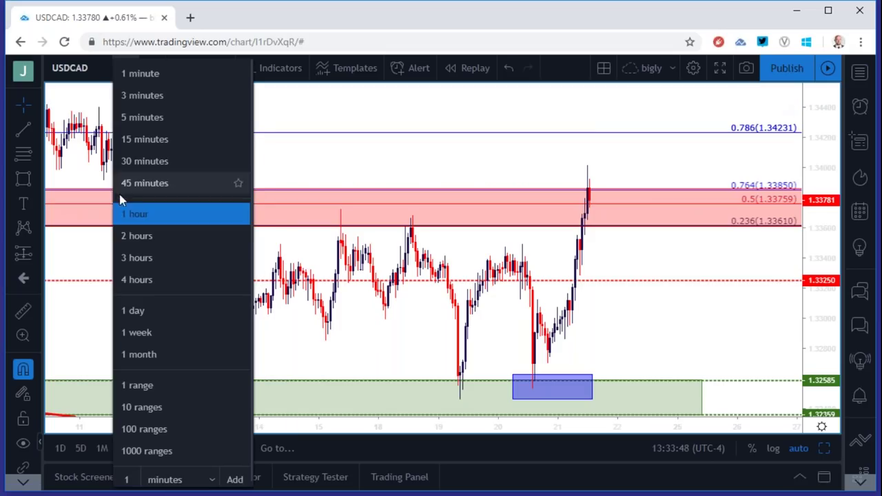
{"action": "left_click", "coordinate": [131, 303]}
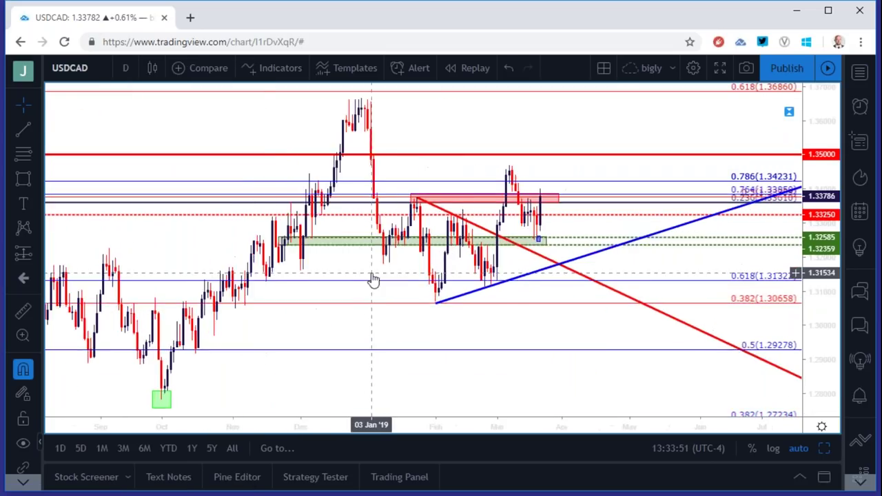
- Review USDCAD's red resistance zone, March high and rising blue trendline on the 1-day interval, and switch to the 4-hour interval
{"action": "scroll", "coordinate": [376, 279], "scroll_direction": "up", "scroll_amount": 2}
{"action": "left_click", "coordinate": [480, 215]}
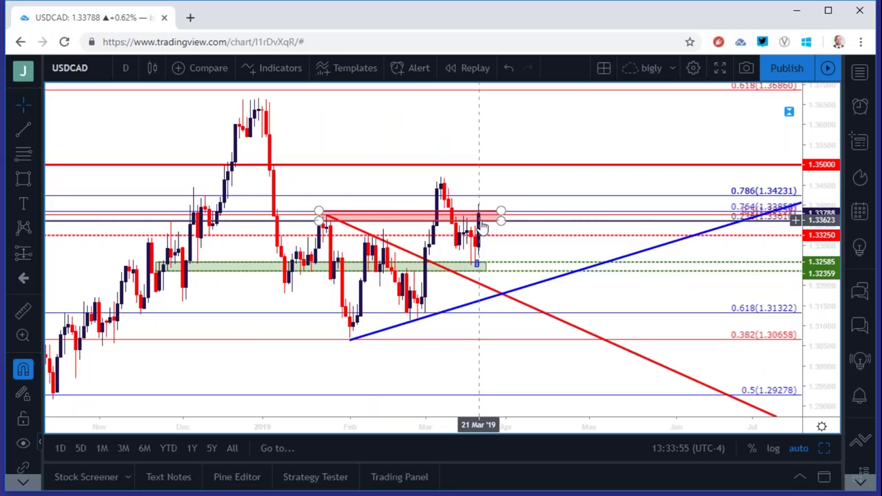
{"action": "left_click", "coordinate": [457, 178]}
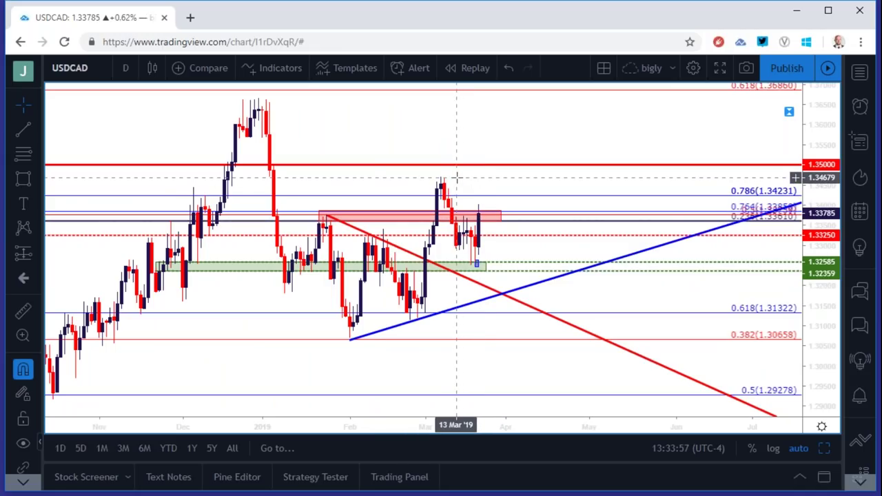
{"action": "left_click", "coordinate": [486, 298]}
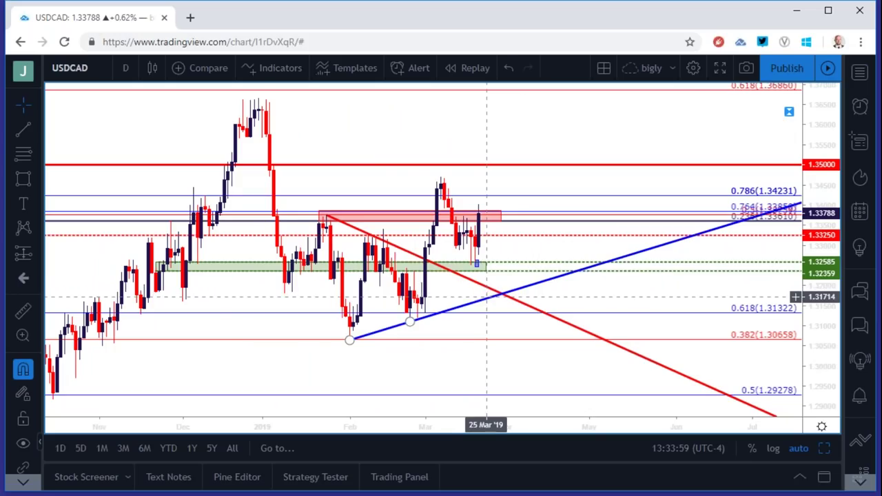
{"action": "scroll", "coordinate": [482, 262], "scroll_direction": "down", "scroll_amount": 3}
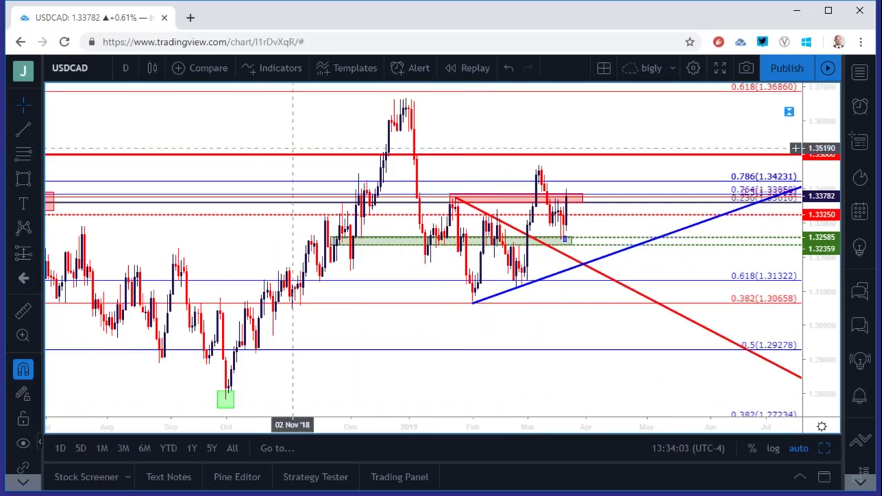
{"action": "left_click", "coordinate": [126, 68]}
{"action": "left_click", "coordinate": [142, 287]}
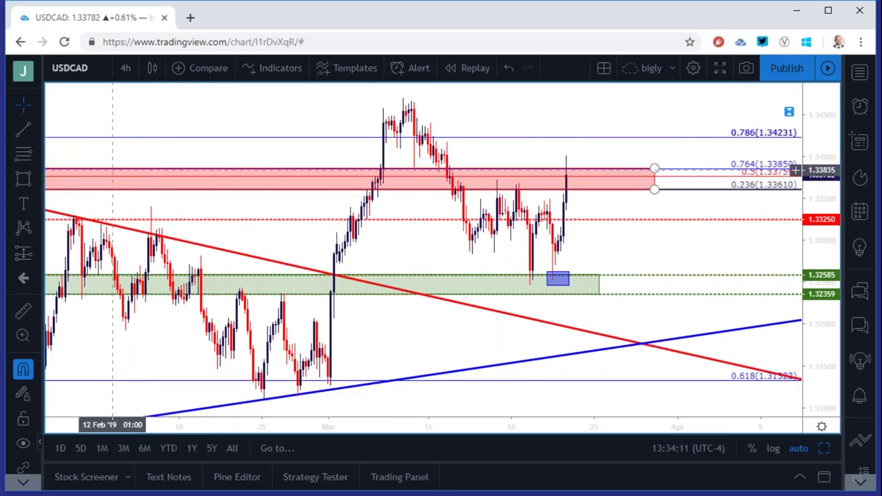
- Load the USDCHF chart and set its interval to 1 day
{"action": "left_click", "coordinate": [88, 68]}
{"action": "type", "text": "USDC"}
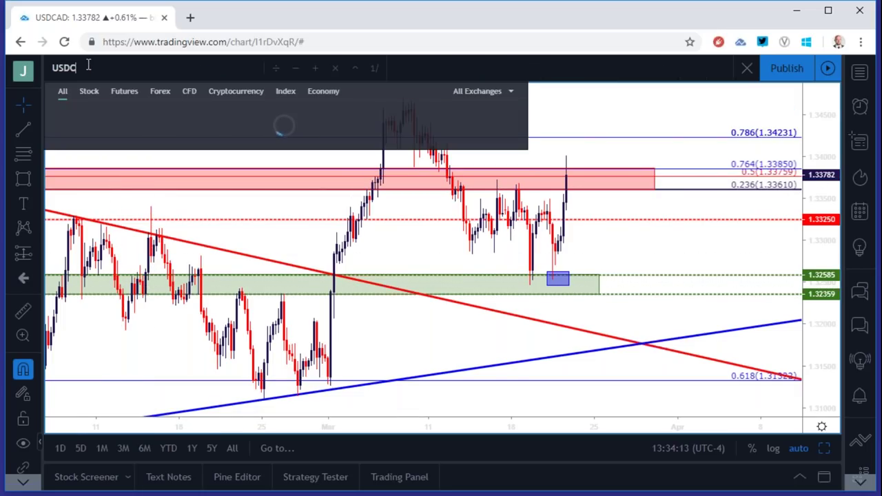
{"action": "key", "text": "BackSpace"}
{"action": "key", "text": "BackSpace"}
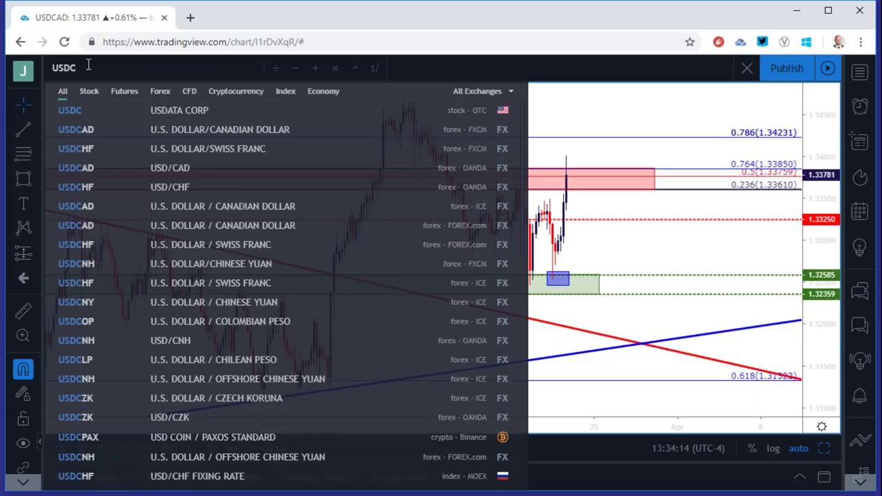
{"action": "type", "text": "HF"}
{"action": "key", "text": "Return"}
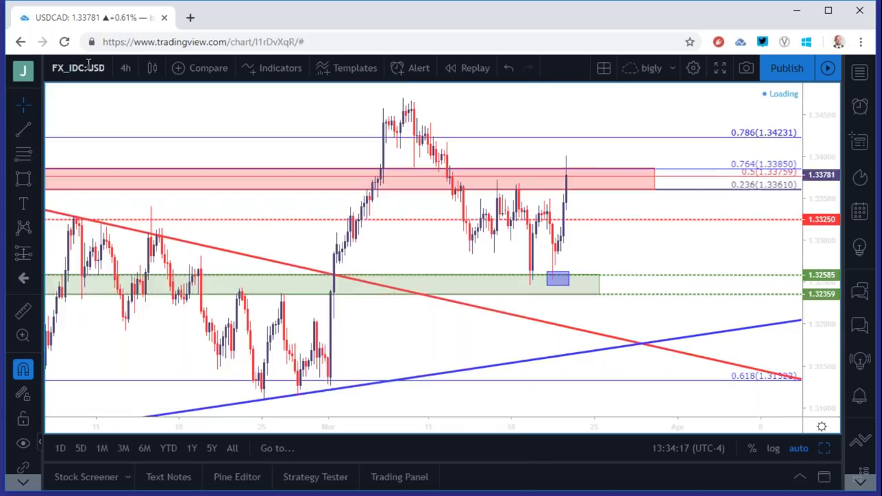
{"action": "left_click", "coordinate": [123, 67]}
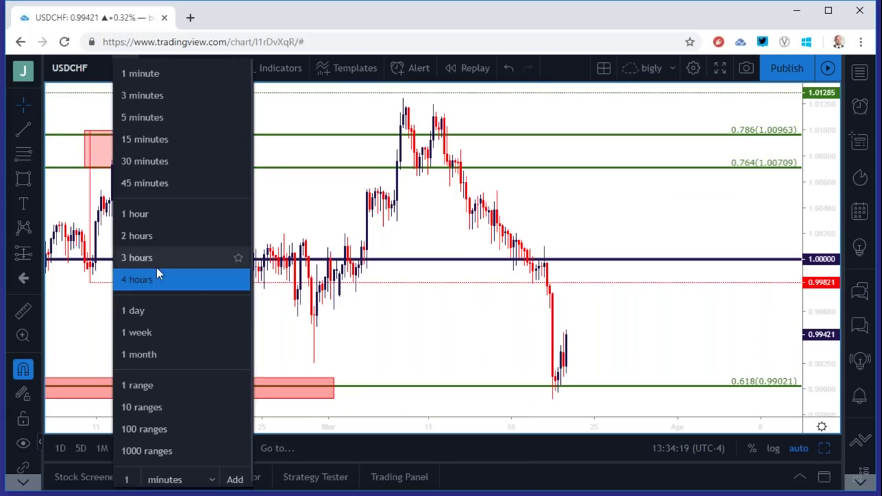
{"action": "left_click", "coordinate": [157, 308]}
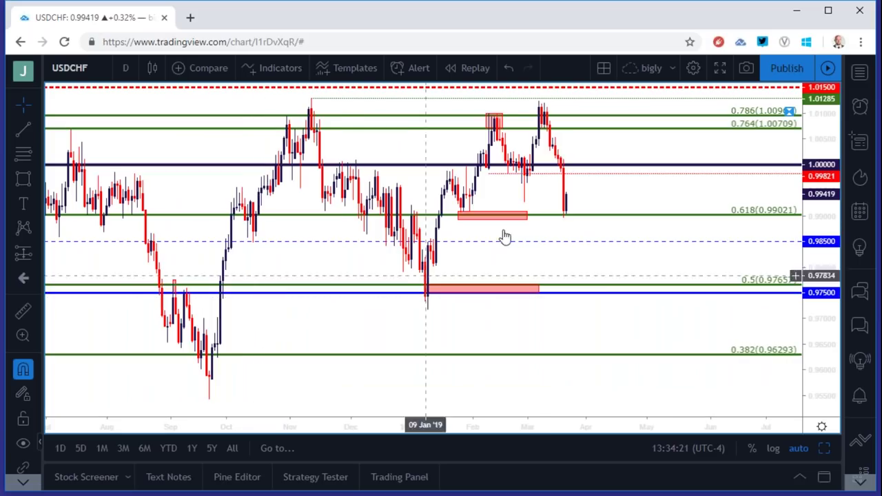
- Stretch the red rectangle on the 0.618 level past the latest candle, to about the end of March 2019
{"action": "left_click_drag", "start_coordinate": [527, 219], "coordinate": [584, 222]}
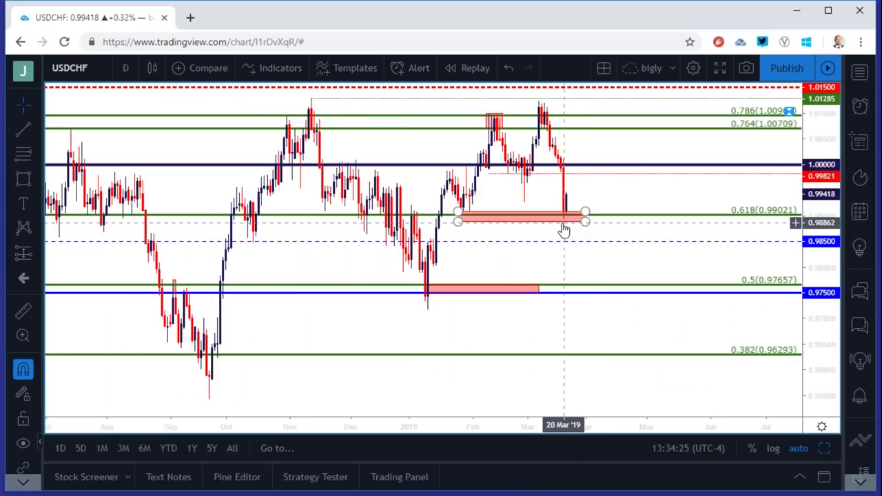
{"action": "left_click", "coordinate": [551, 220]}
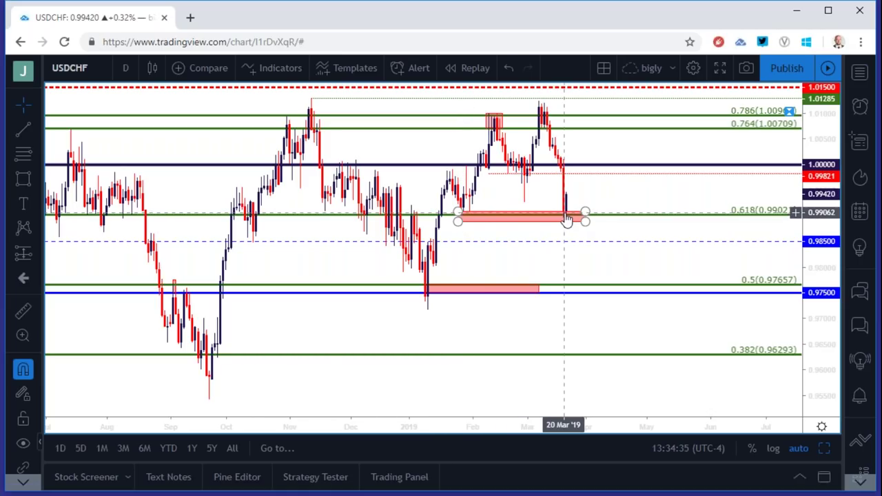
- Change the USDCHF interval to 4 hours and delete the red rectangle on the 0.618 retracement level
{"action": "left_click", "coordinate": [125, 67]}
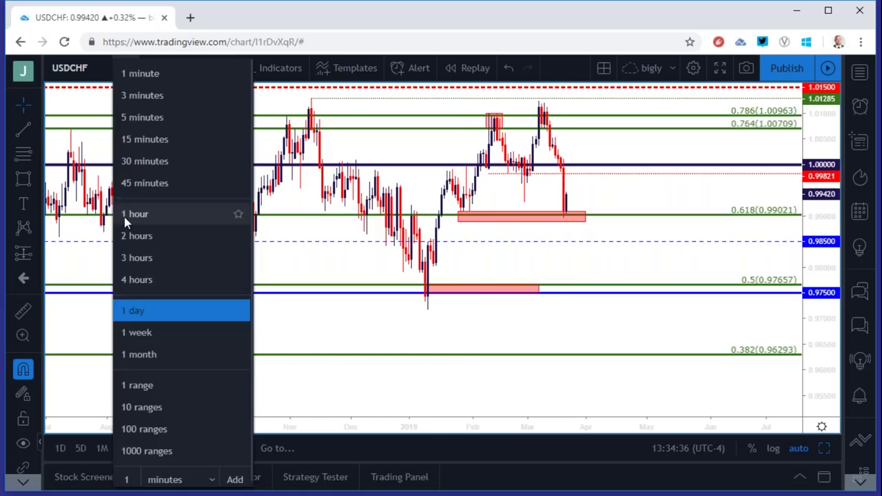
{"action": "left_click", "coordinate": [135, 278]}
{"action": "left_click", "coordinate": [561, 391]}
{"action": "key", "text": "Delete"}
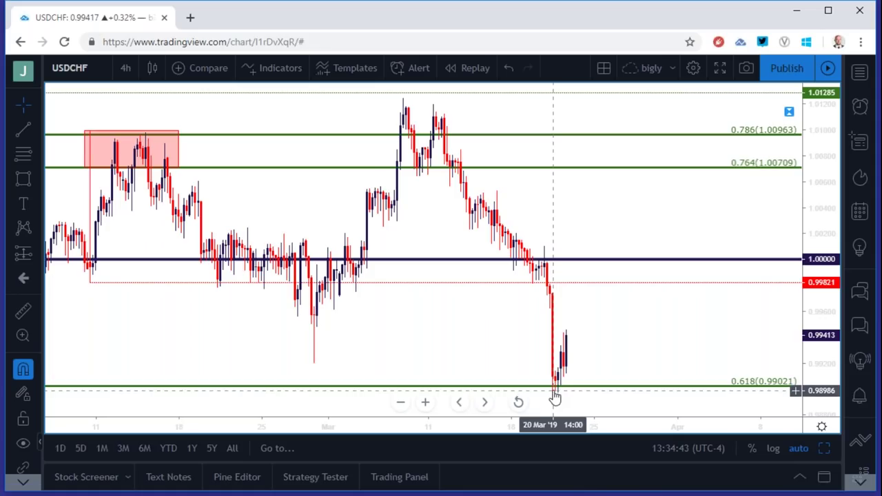
- Review the USDCHF drop toward the 0.618 level on the 1-hour chart and return to the 4-hour chart
{"action": "left_click", "coordinate": [126, 67]}
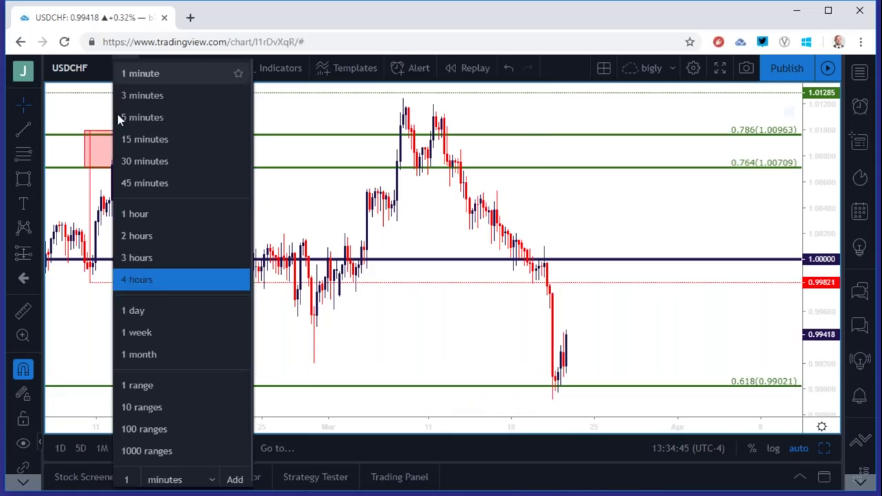
{"action": "left_click", "coordinate": [133, 214]}
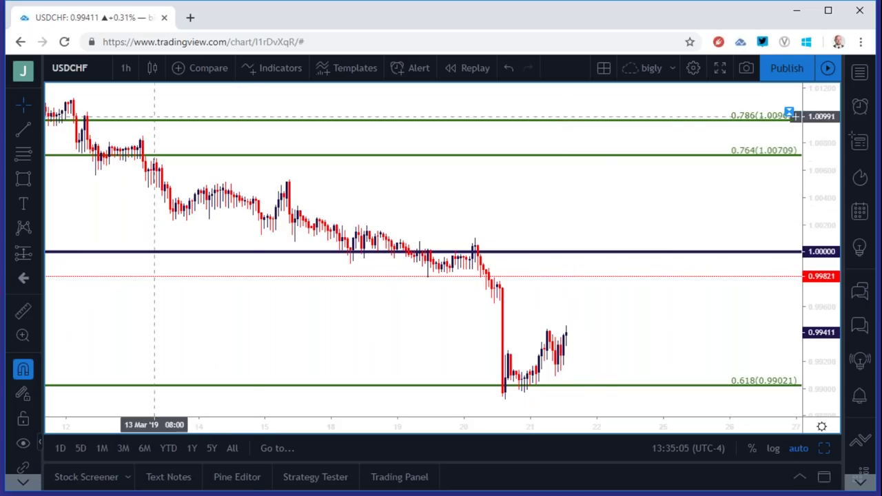
{"action": "left_click", "coordinate": [126, 67]}
{"action": "left_click", "coordinate": [146, 282]}
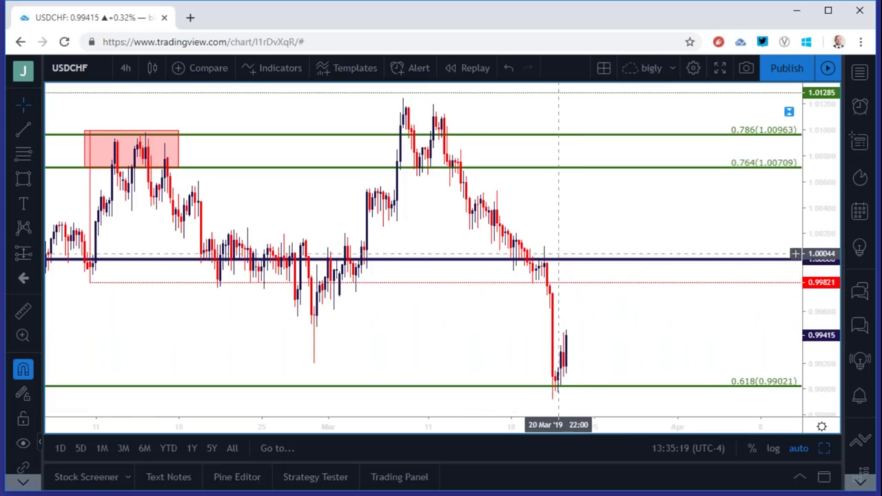
- Display USDCHF on the 1-day interval and examine recent price action between the 0.618 level and 1.00000
{"action": "left_click", "coordinate": [125, 67]}
{"action": "left_click", "coordinate": [150, 310]}
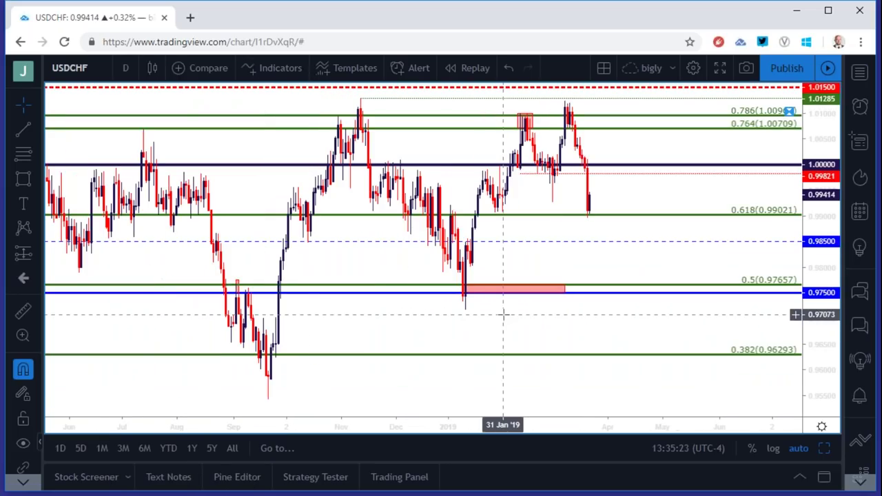
{"action": "scroll", "coordinate": [503, 314], "scroll_direction": "up", "scroll_amount": 1}
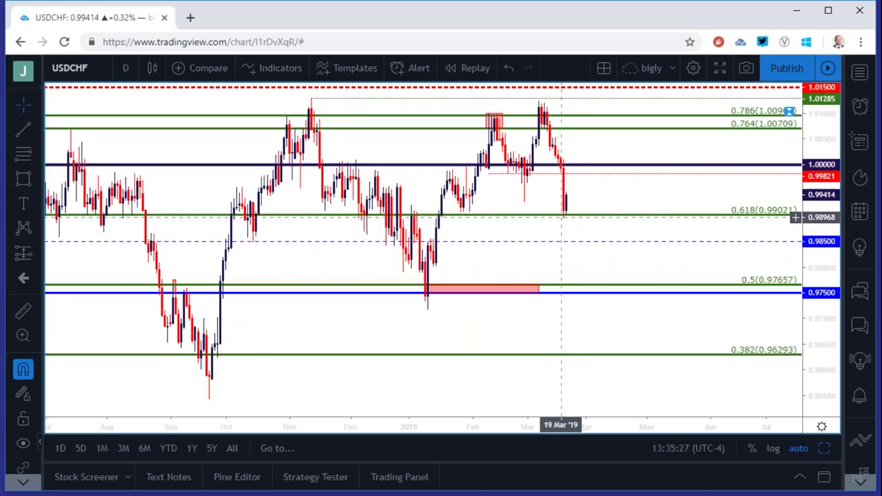
{"action": "left_click", "coordinate": [580, 166]}
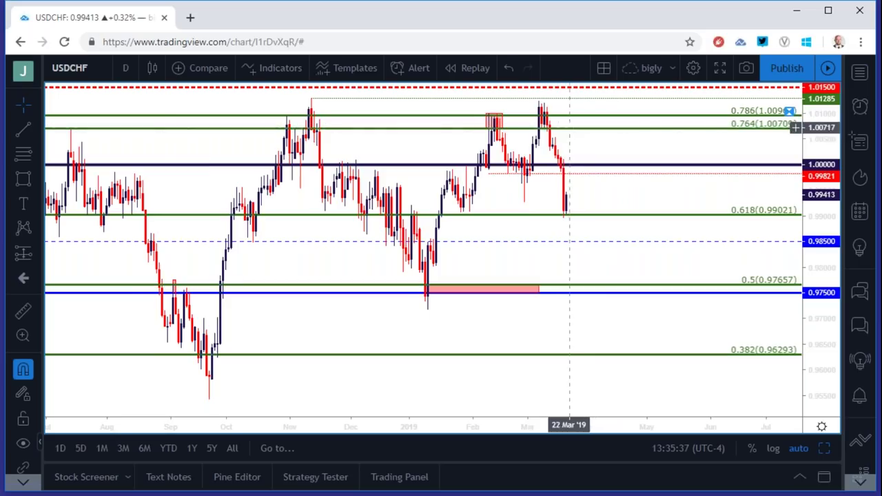
{"action": "scroll", "coordinate": [386, 120], "scroll_direction": "down", "scroll_amount": 3}
- Load the SPX500 chart and set its interval to 1 hour
{"action": "left_click", "coordinate": [97, 68]}
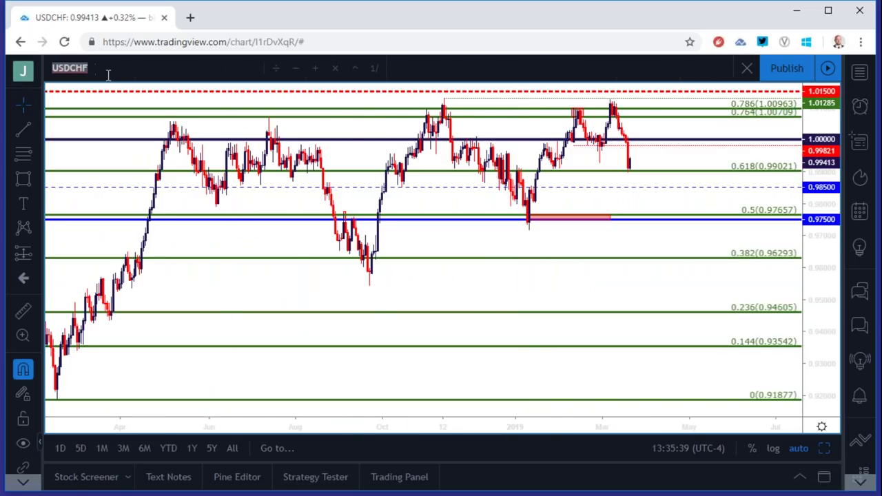
{"action": "type", "text": "SPX500"}
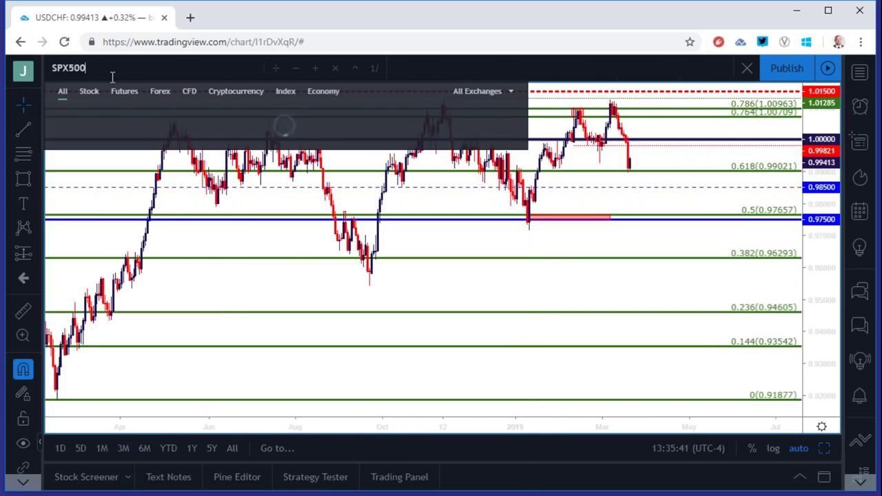
{"action": "key", "text": "Return"}
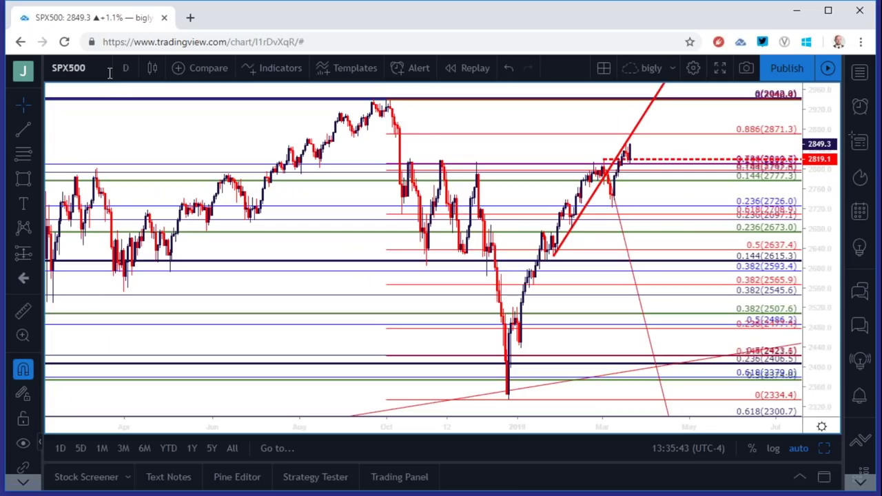
{"action": "left_click", "coordinate": [125, 68]}
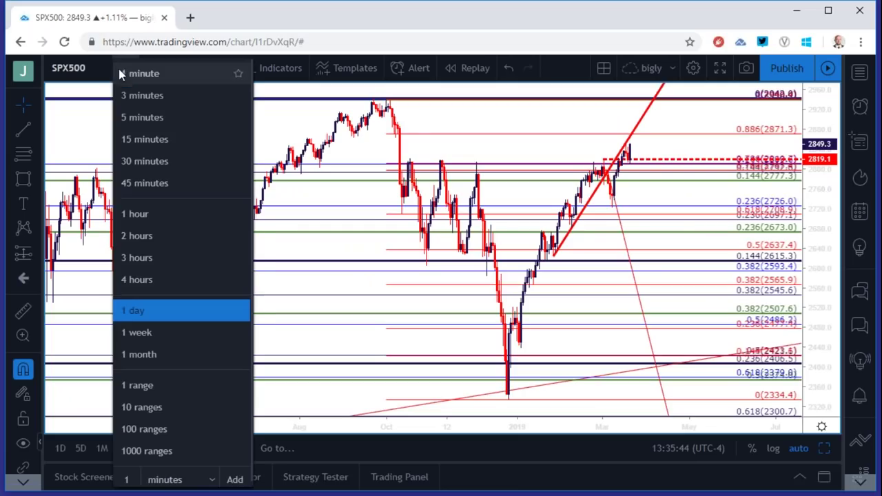
{"action": "left_click", "coordinate": [147, 213]}
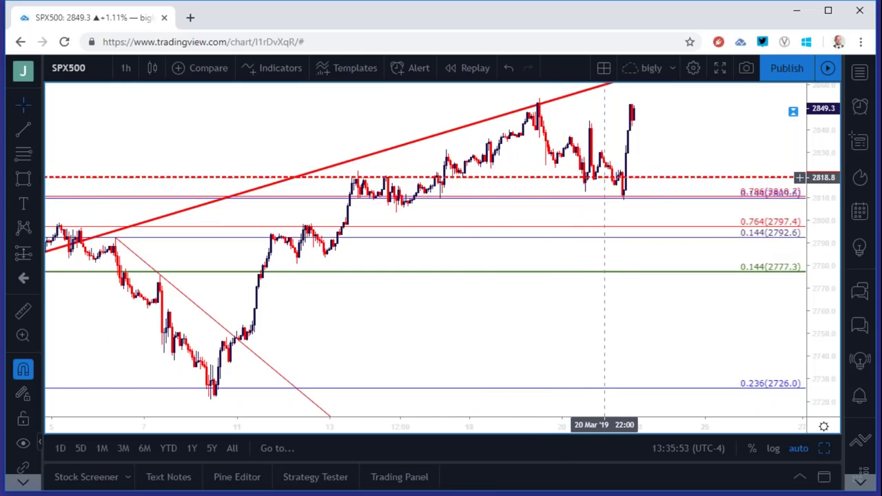
- Review SPX500 price action around the 2819.1 line on the 30-minute chart and on the 1-day chart
{"action": "left_click", "coordinate": [124, 68]}
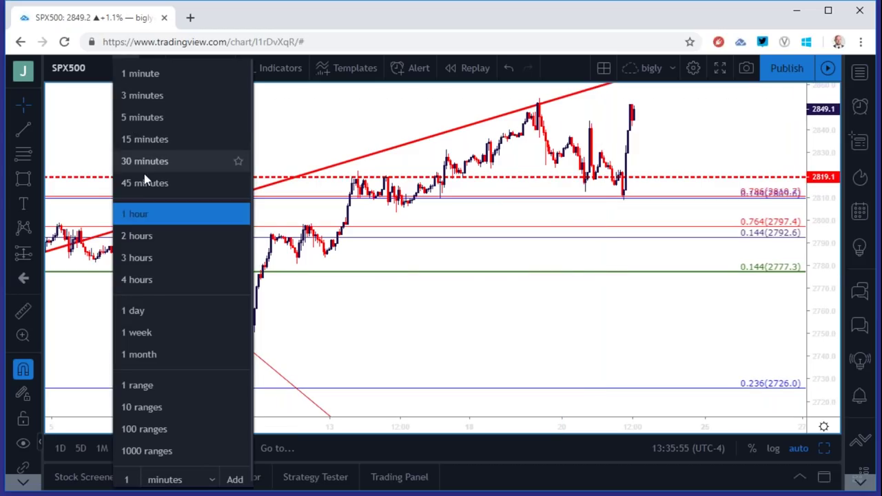
{"action": "left_click", "coordinate": [146, 155]}
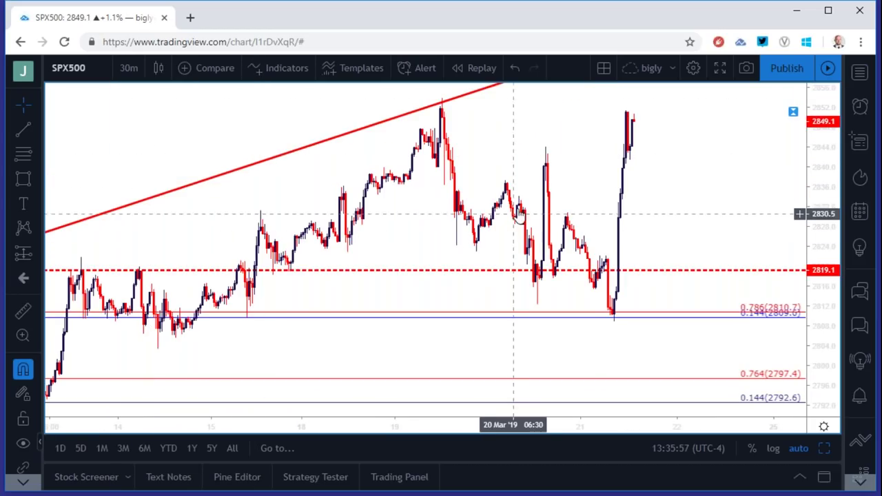
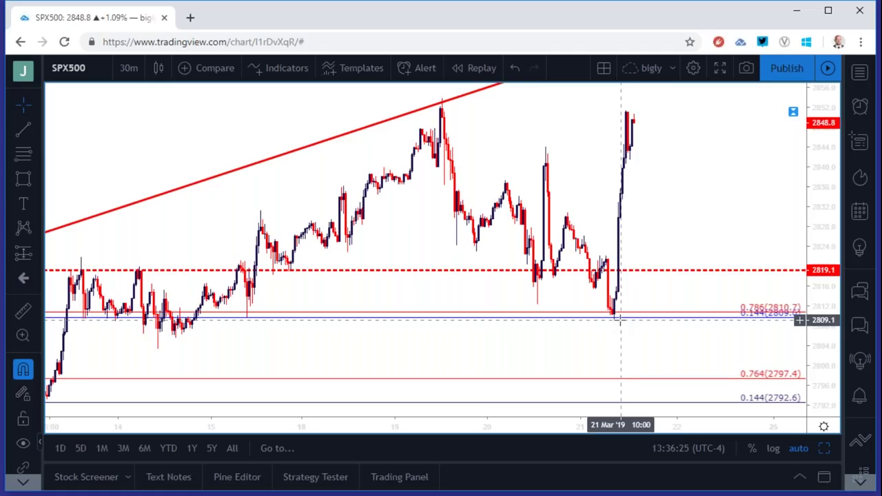
{"action": "left_click", "coordinate": [135, 74]}
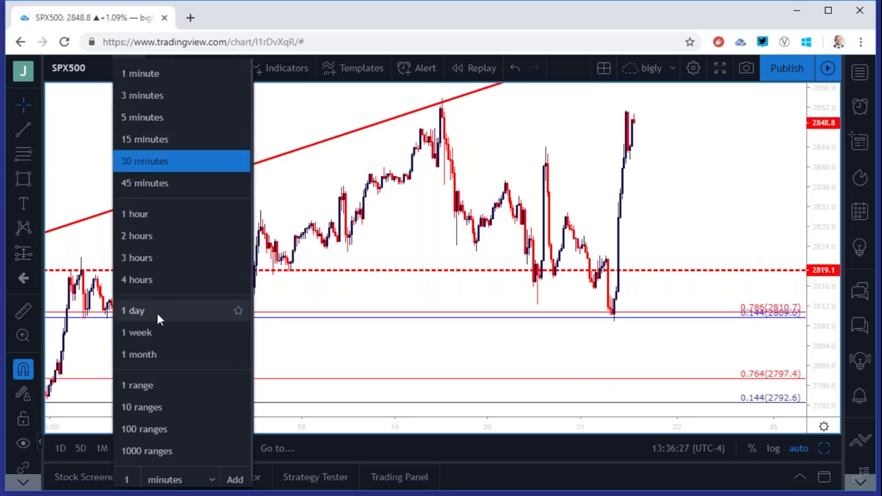
{"action": "left_click", "coordinate": [131, 309]}
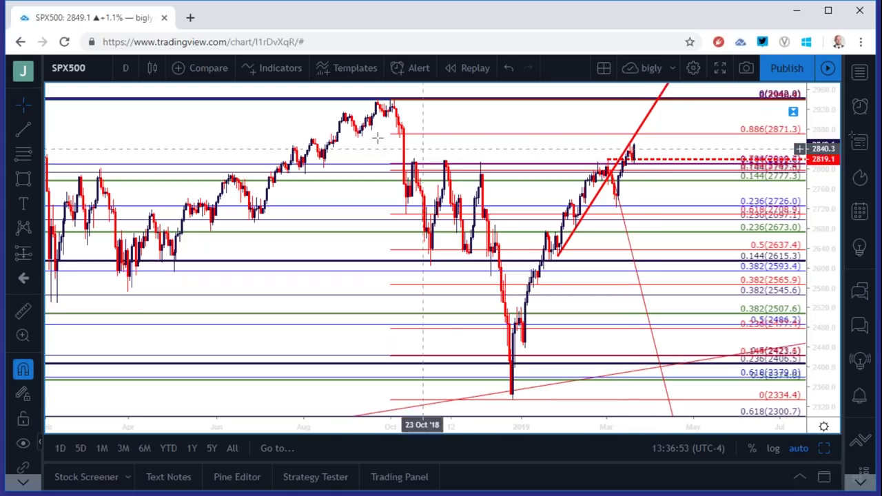
- On the 2-hour SPX500 chart, draw a horizontal ray from the latest swing high at 2853.7
{"action": "left_click", "coordinate": [125, 68]}
{"action": "left_click", "coordinate": [138, 235]}
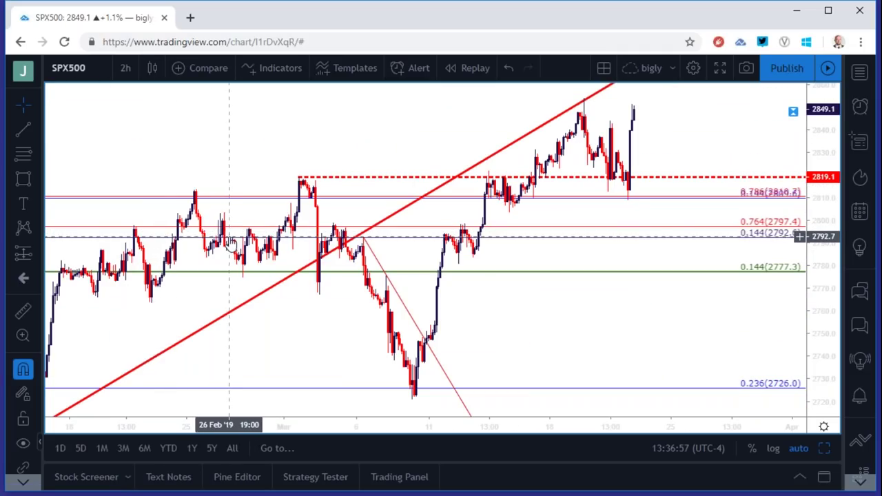
{"action": "scroll", "coordinate": [234, 234], "scroll_direction": "right", "scroll_amount": 3}
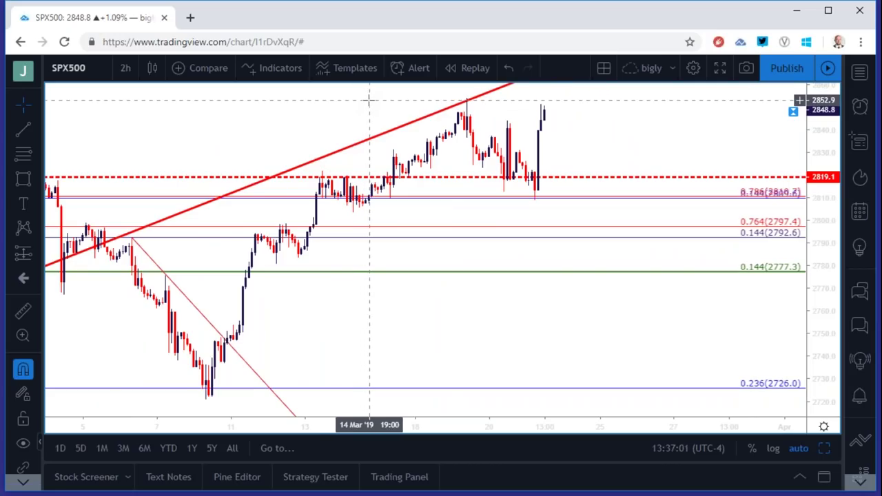
{"action": "left_click", "coordinate": [36, 129]}
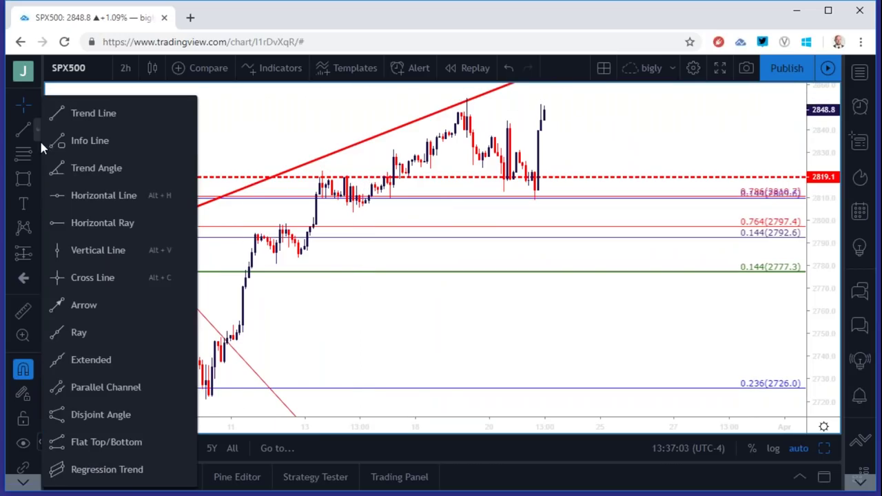
{"action": "left_click", "coordinate": [78, 225]}
{"action": "left_click", "coordinate": [466, 100]}
{"action": "left_click", "coordinate": [491, 118]}
{"action": "scroll", "coordinate": [493, 122], "scroll_direction": "down", "scroll_amount": 3}
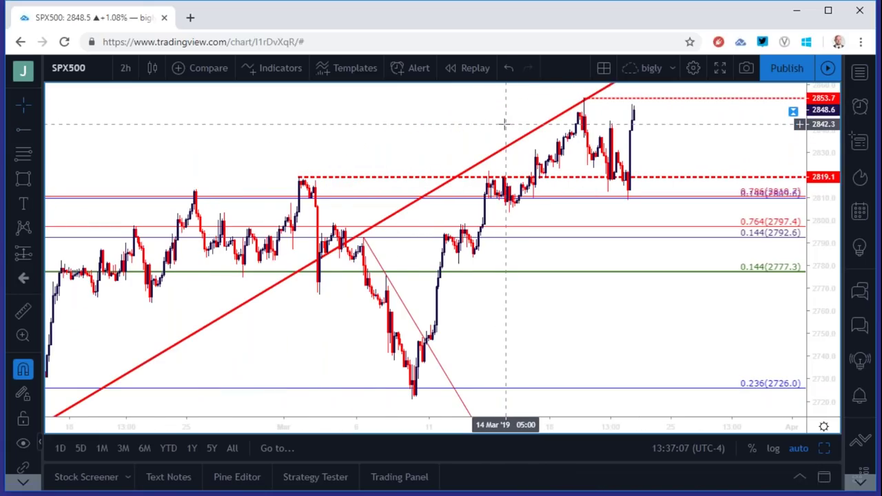
- Examine SPX500 between the 2853.7 and 2819.1 lines on the 4-hour chart
{"action": "left_click", "coordinate": [126, 67]}
{"action": "left_click", "coordinate": [134, 278]}
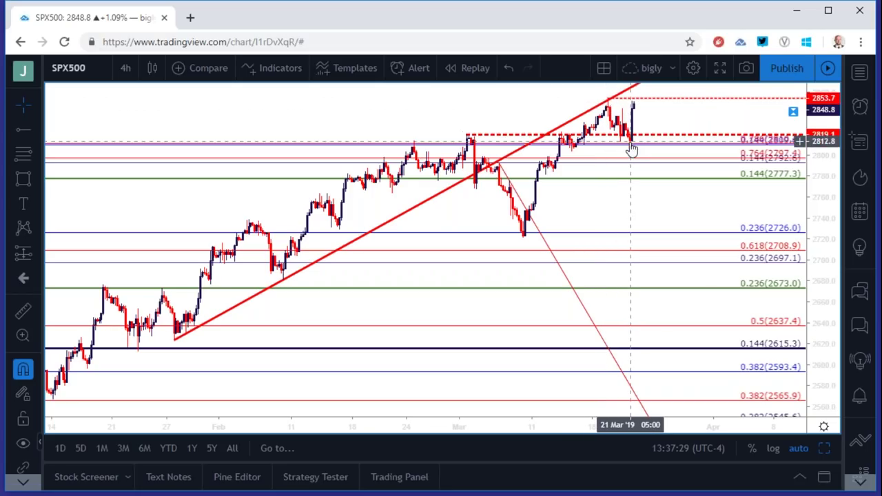
{"action": "scroll", "coordinate": [626, 148], "scroll_direction": "up", "scroll_amount": 3}
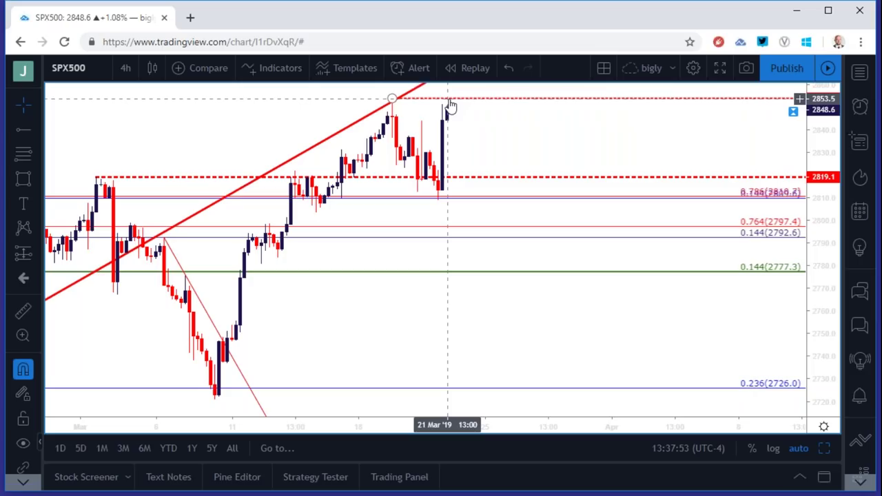
- Set the SPX500 interval to 1 hour and inspect the latest rebound relative to the dashed 2819.1 line
{"action": "left_click", "coordinate": [125, 67]}
{"action": "left_click", "coordinate": [149, 215]}
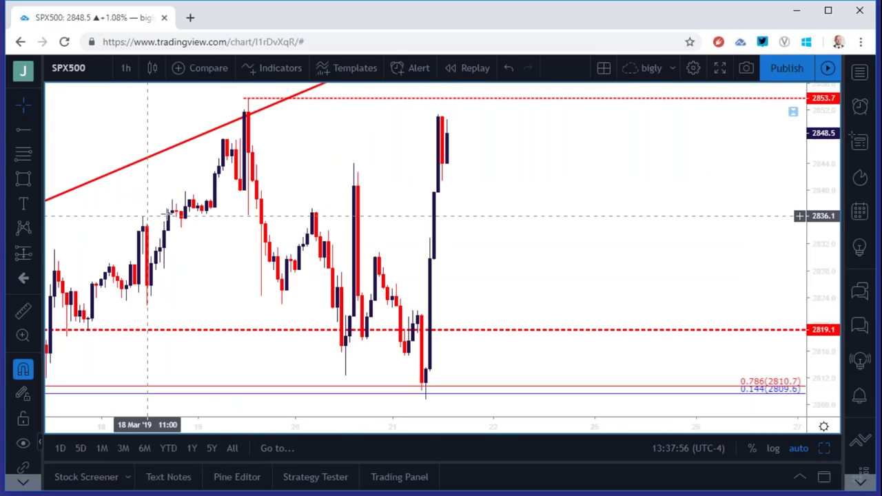
{"action": "scroll", "coordinate": [147, 215], "scroll_direction": "down", "scroll_amount": 2}
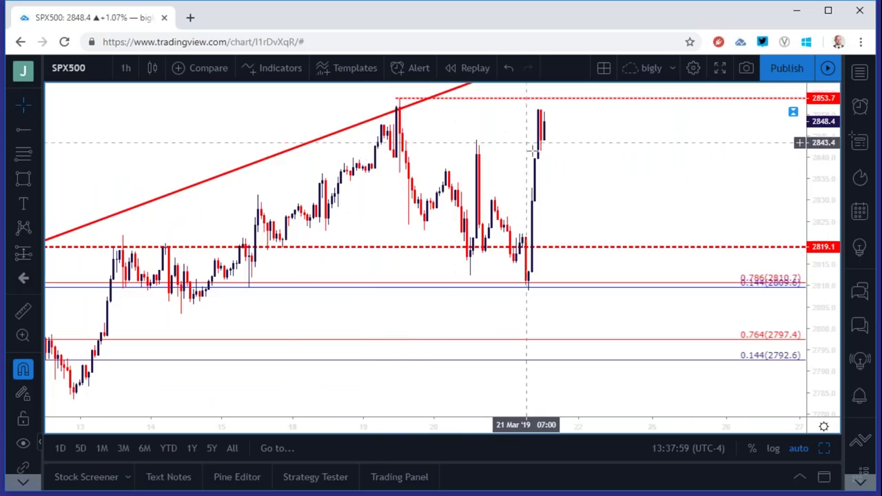
{"action": "left_click_drag", "start_coordinate": [559, 248], "coordinate": [560, 246]}
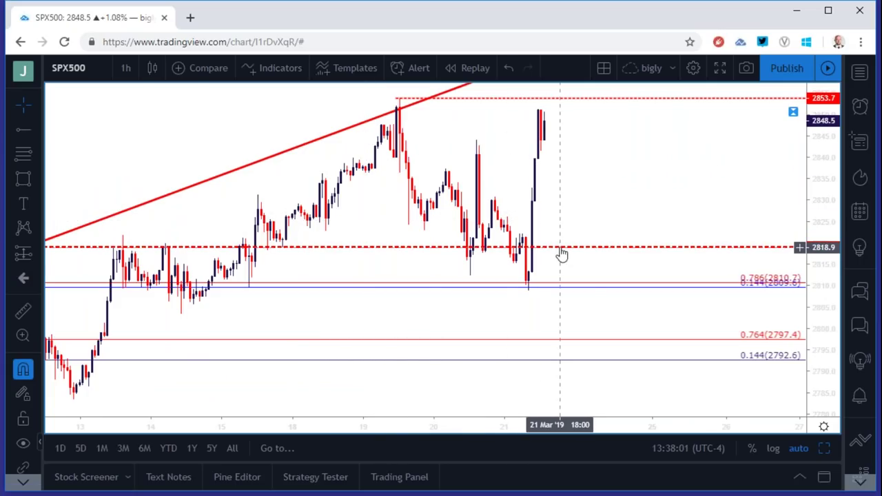
- Load the US30 Dow Jones Industrial Average chart and set its interval to 1 day
{"action": "left_click", "coordinate": [109, 63]}
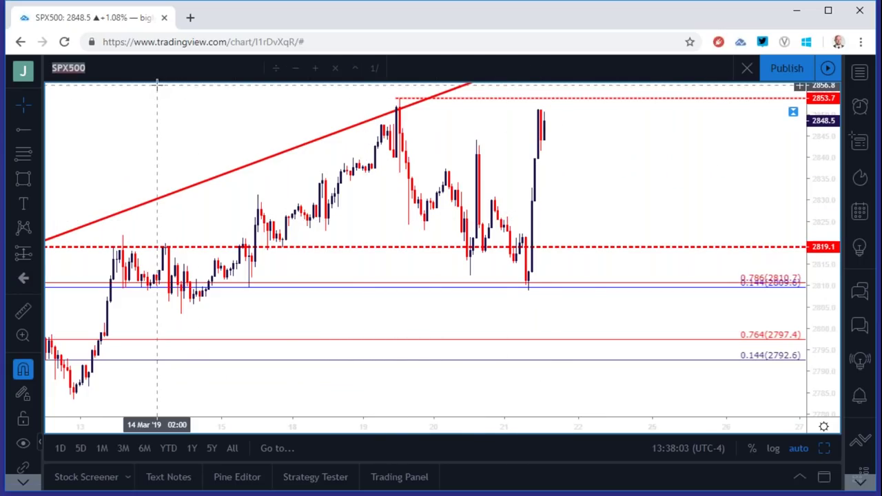
{"action": "type", "text": "US30"}
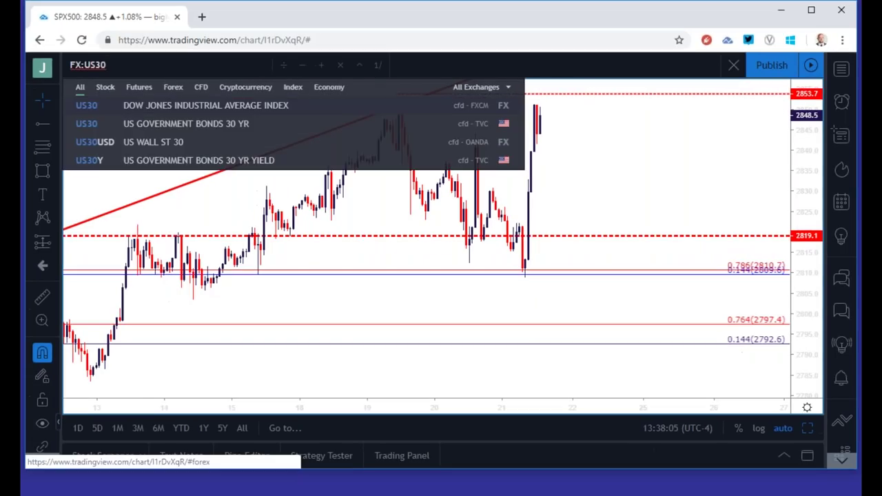
{"action": "key", "text": "Return"}
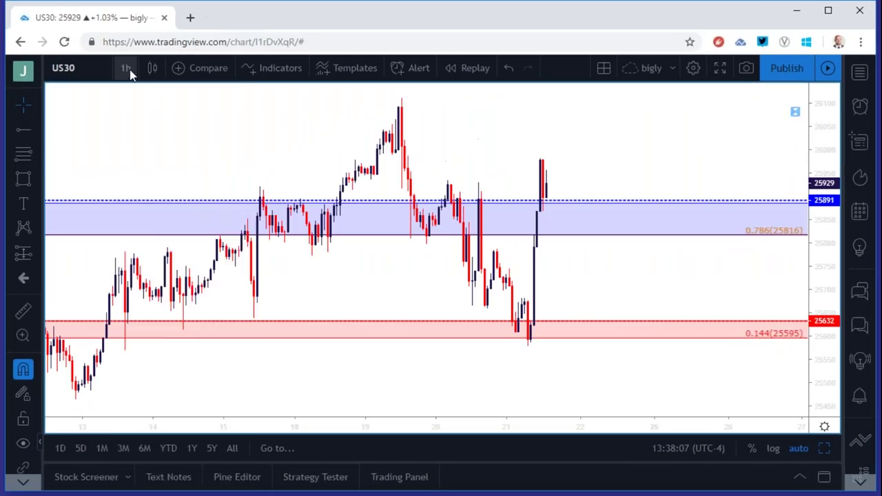
{"action": "left_click", "coordinate": [141, 66]}
{"action": "left_click", "coordinate": [167, 293]}
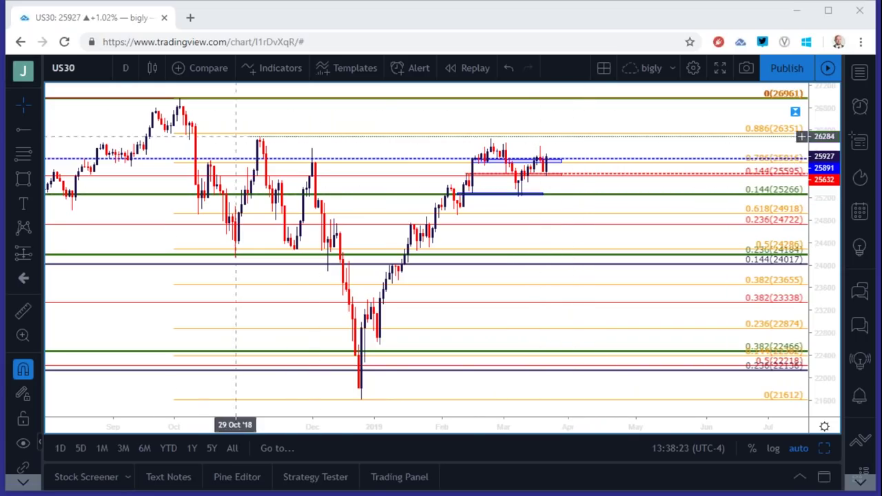
- Examine the latest US30 swing between the red 25632 zone and the blue 25891 zone on the 4-hour chart
{"action": "left_click", "coordinate": [124, 68]}
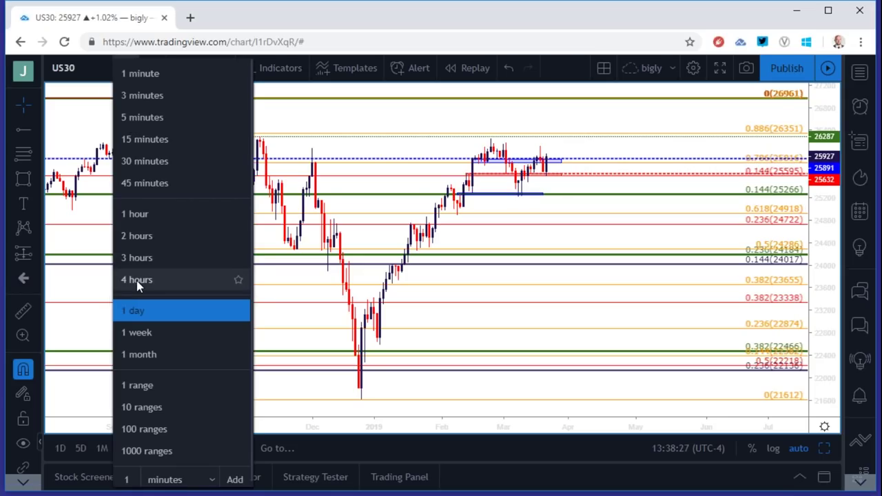
{"action": "left_click", "coordinate": [136, 281]}
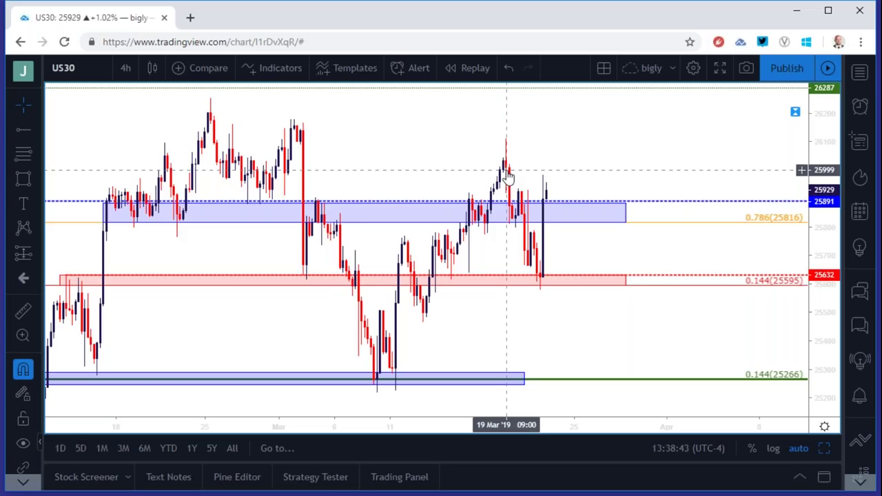
{"action": "left_click", "coordinate": [539, 278]}
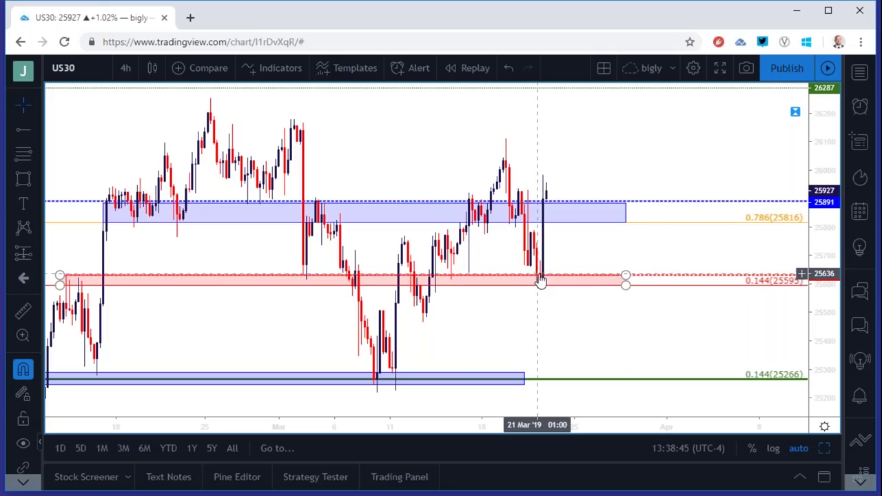
{"action": "left_click", "coordinate": [544, 205]}
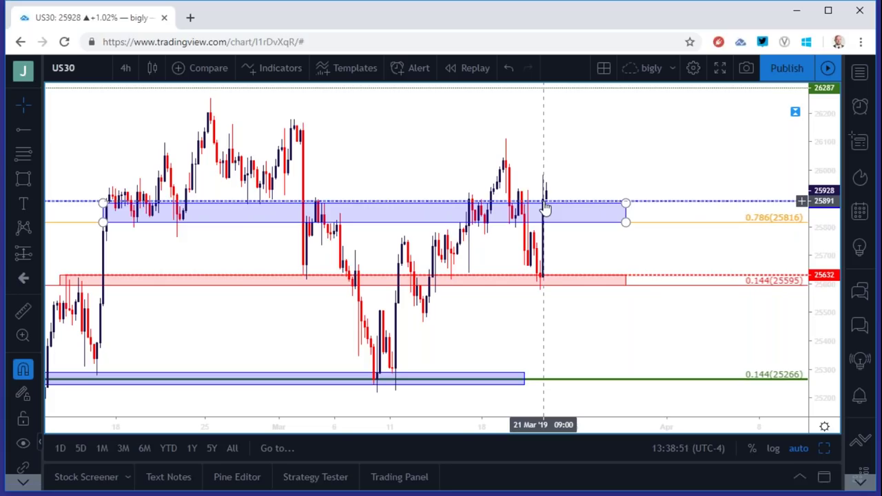
- Set the US30 interval to 1 day and compare the October 2018 high with the latest candles
{"action": "left_click", "coordinate": [125, 67]}
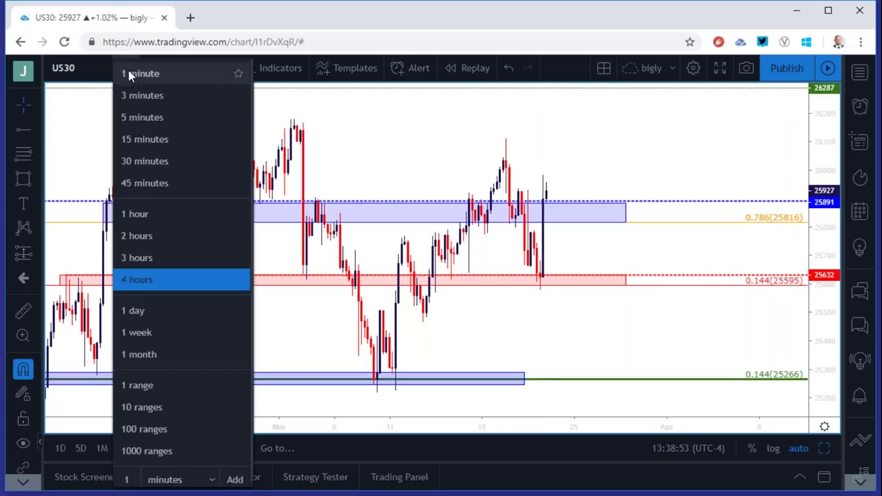
{"action": "left_click", "coordinate": [151, 310]}
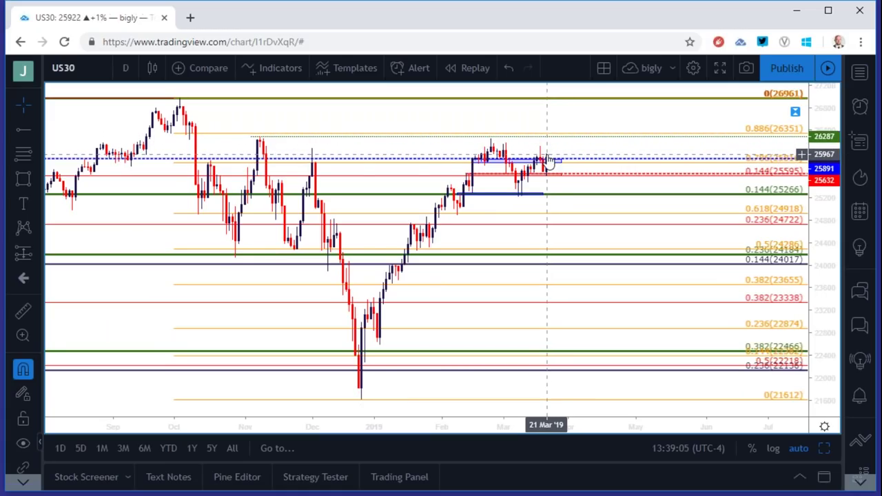
{"action": "left_click", "coordinate": [82, 71]}
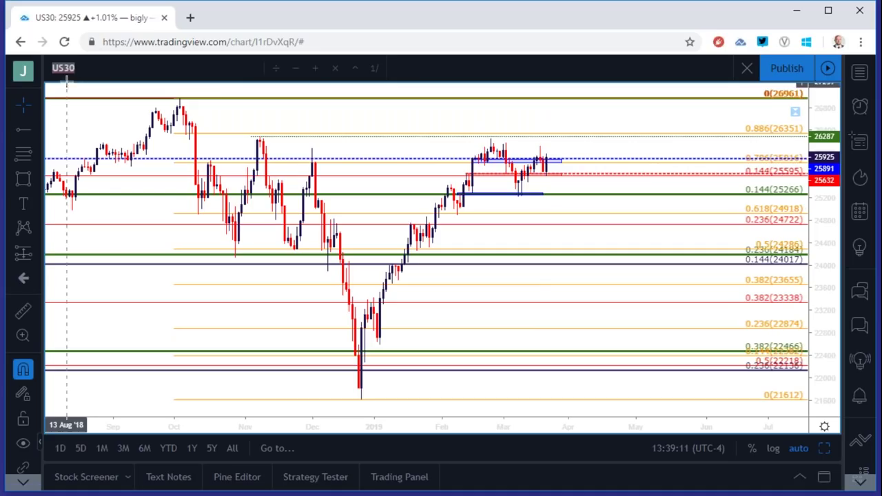
{"action": "left_click", "coordinate": [76, 100]}
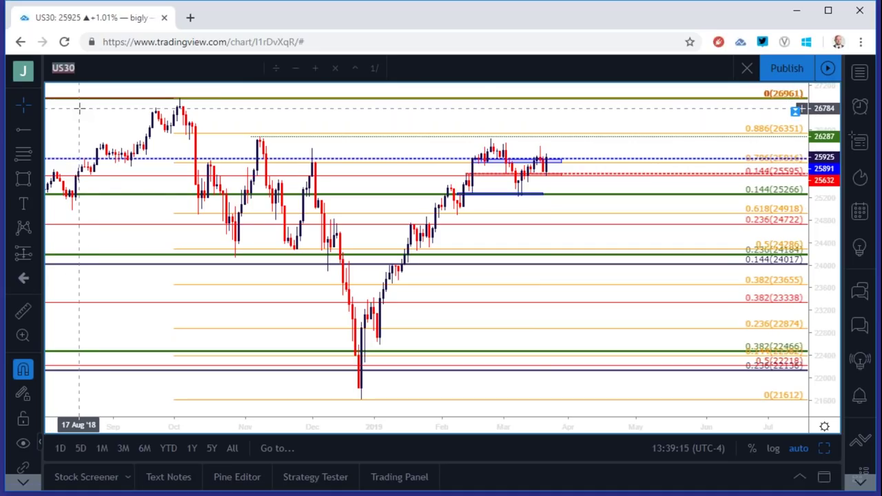
{"action": "left_click", "coordinate": [173, 98]}
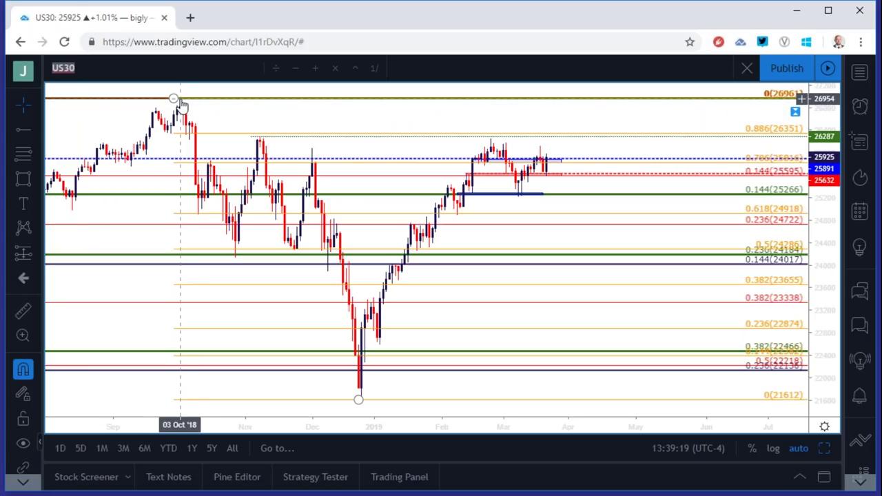
{"action": "left_click", "coordinate": [114, 103]}
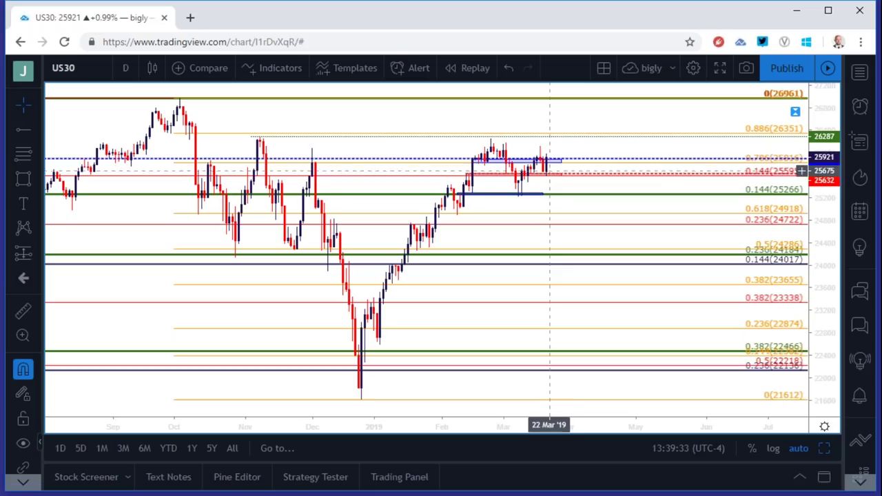
{"action": "left_click_drag", "start_coordinate": [549, 168], "coordinate": [548, 164]}
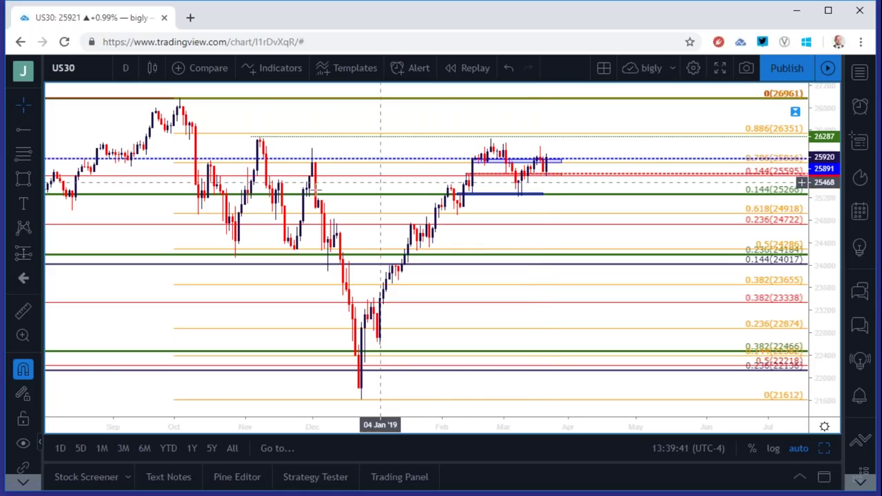
- Draw a descending trend line on US30 from the 3 October 2018 high at 26961 through the 25 February 2019 high
{"action": "left_click", "coordinate": [34, 128]}
{"action": "left_click", "coordinate": [71, 113]}
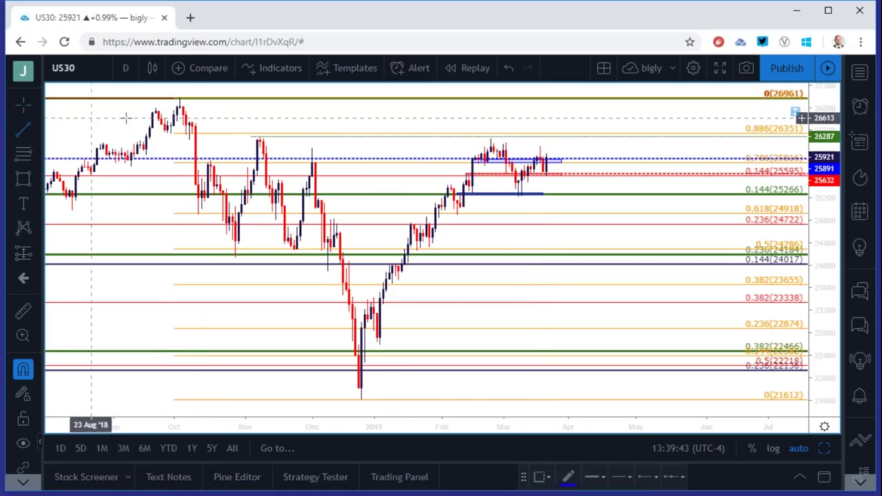
{"action": "left_click", "coordinate": [179, 99]}
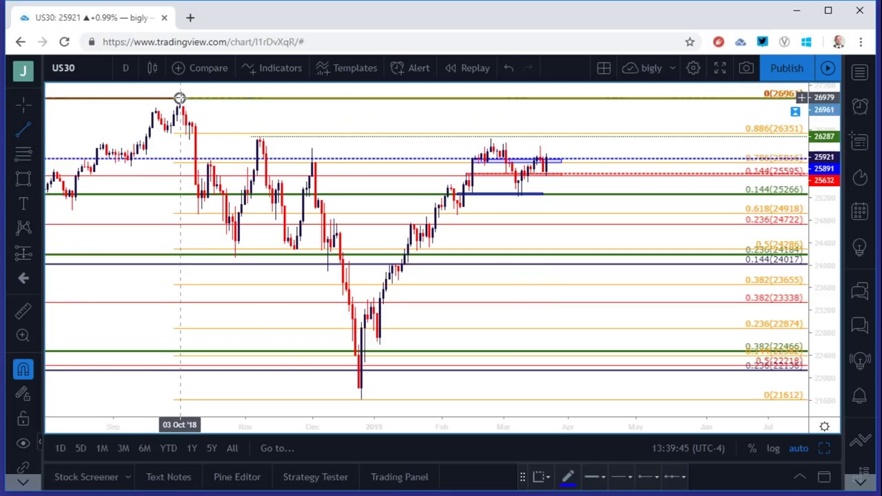
{"action": "left_click", "coordinate": [491, 138]}
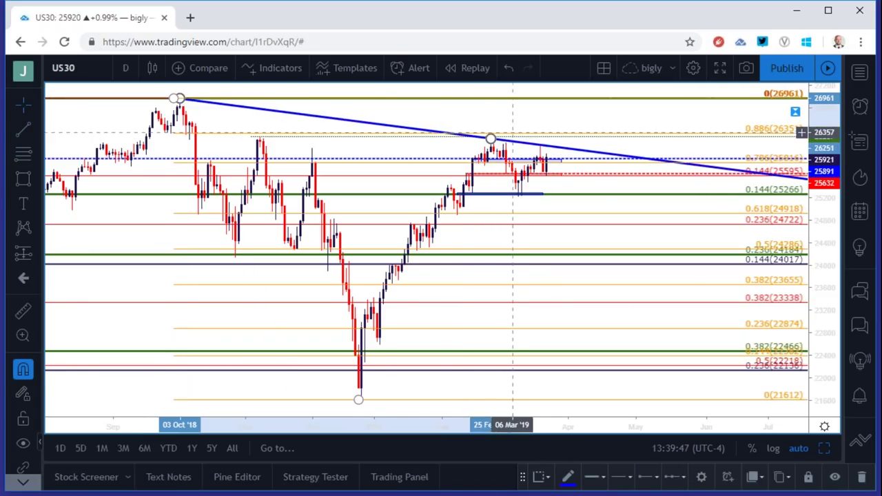
{"action": "scroll", "coordinate": [509, 203], "scroll_direction": "up", "scroll_amount": 2}
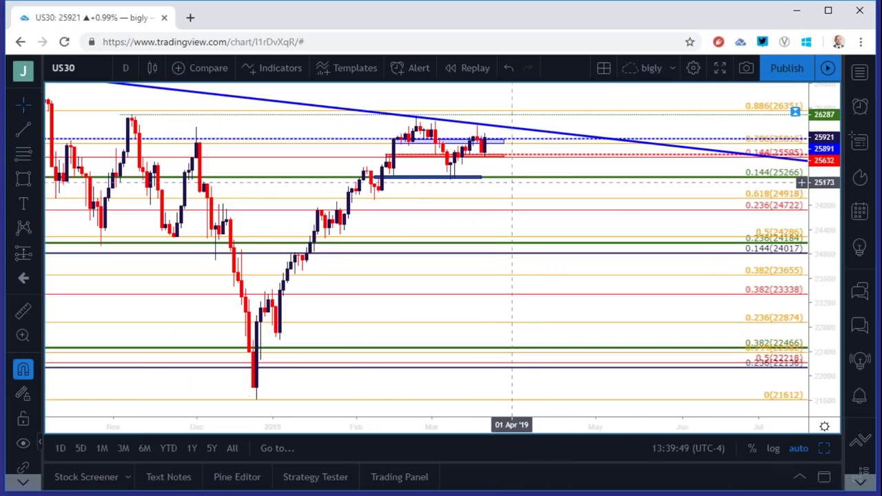
{"action": "scroll", "coordinate": [553, 121], "scroll_direction": "down", "scroll_amount": 2}
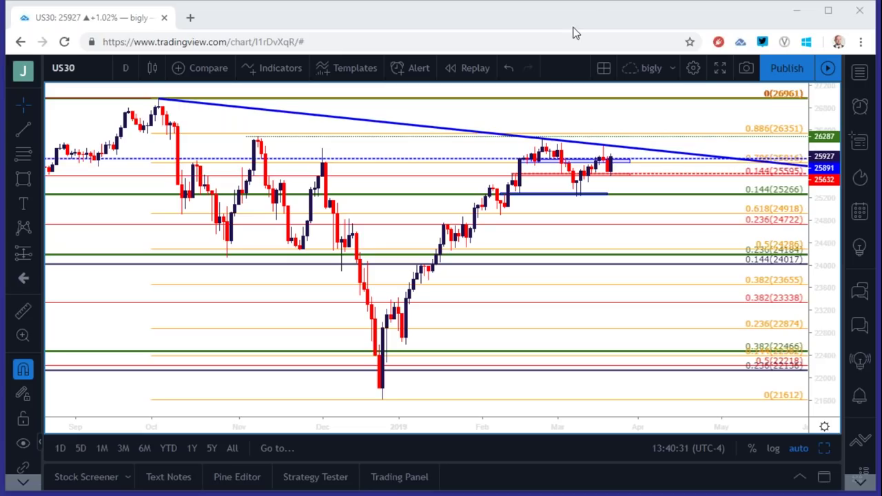
- Search the symbols for DXY and load NASDAQ:DXYN from the matches
{"action": "left_click", "coordinate": [83, 64]}
{"action": "double_click", "coordinate": [83, 62]}
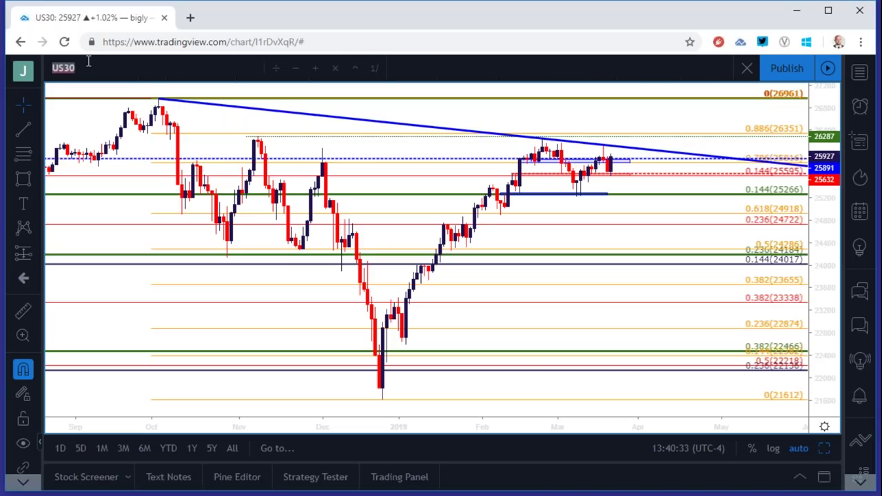
{"action": "type", "text": "DXY"}
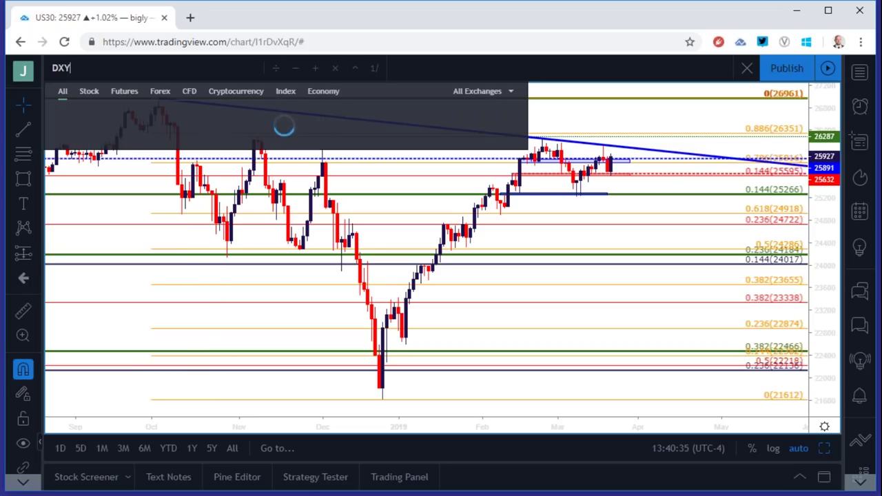
{"action": "key", "text": "Down"}
{"action": "key", "text": "Down"}
{"action": "key", "text": "Down"}
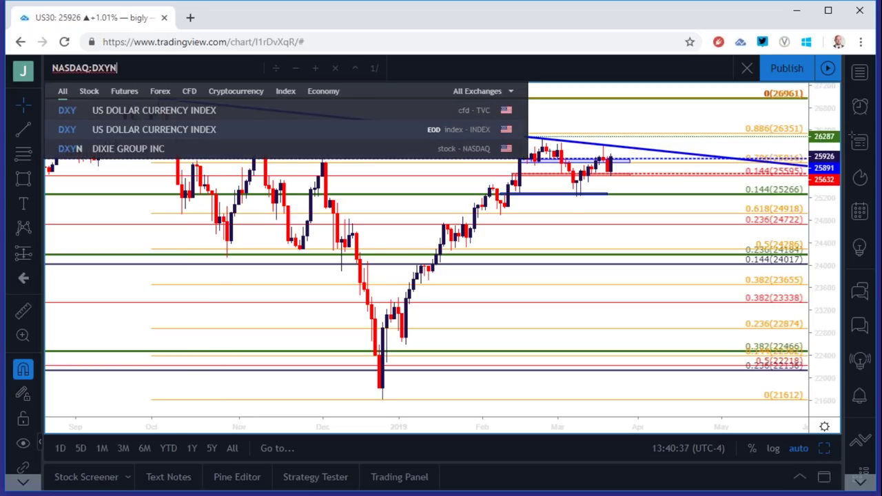
{"action": "key", "text": "Return"}
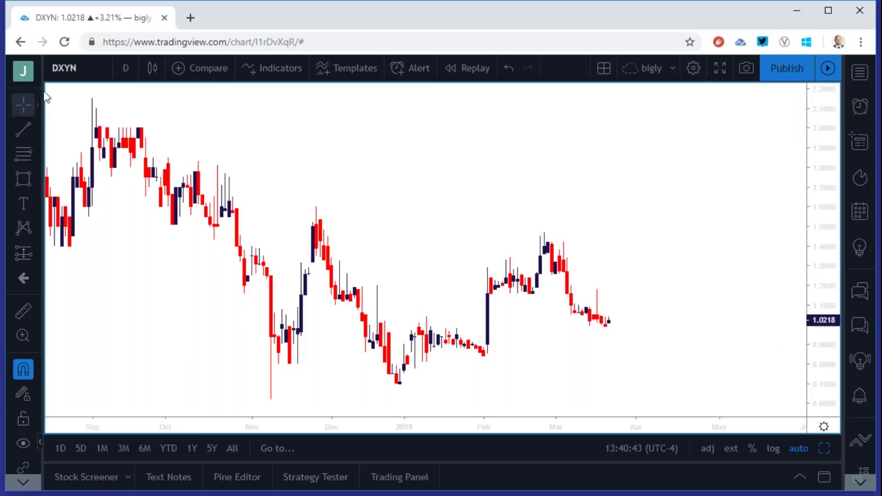
- Load the DXY chart at the 1-hour interval and inspect the 20 March low against the blue trend line
{"action": "left_click", "coordinate": [64, 68]}
{"action": "type", "text": "DXY"}
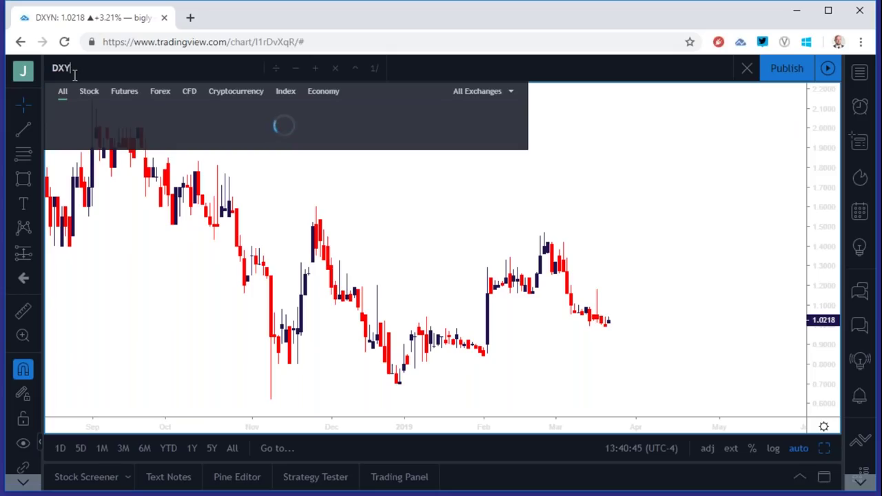
{"action": "key", "text": "Return"}
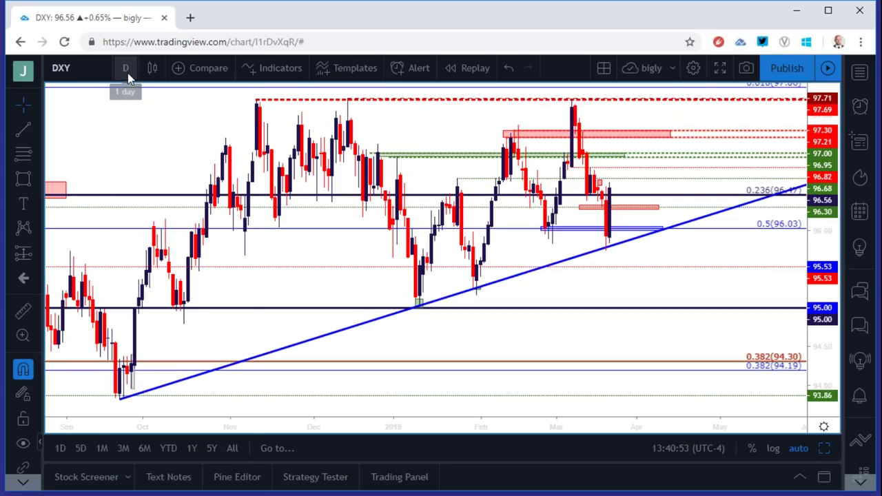
{"action": "left_click", "coordinate": [127, 73]}
{"action": "left_click", "coordinate": [124, 213]}
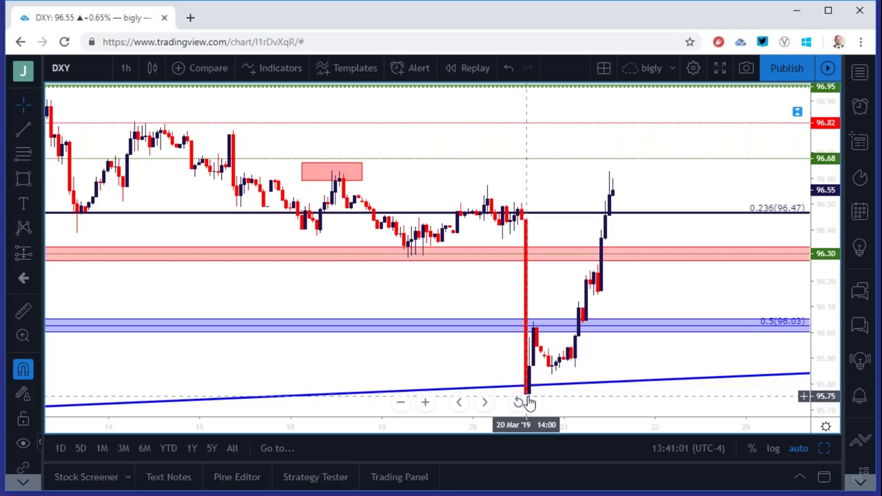
{"action": "left_click", "coordinate": [527, 400]}
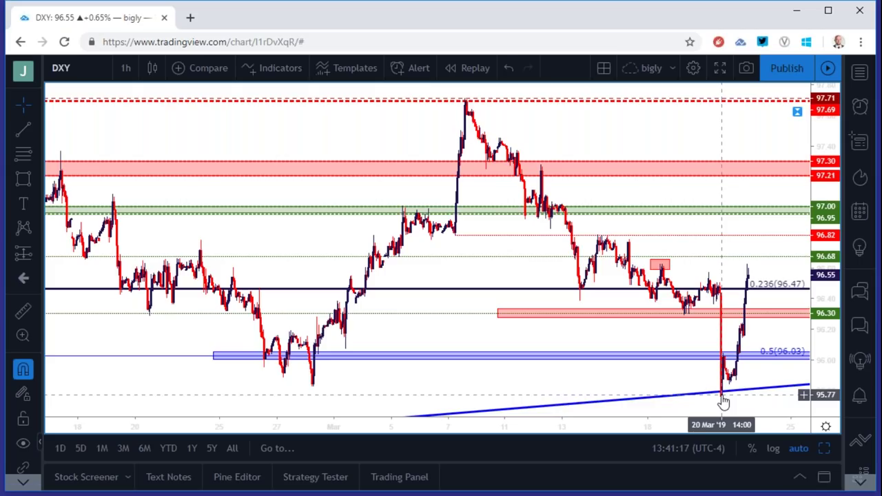
- Set the DXY interval to 1 minute and go back to the sharp drop on 20 March
{"action": "left_click", "coordinate": [125, 67]}
{"action": "left_click", "coordinate": [159, 76]}
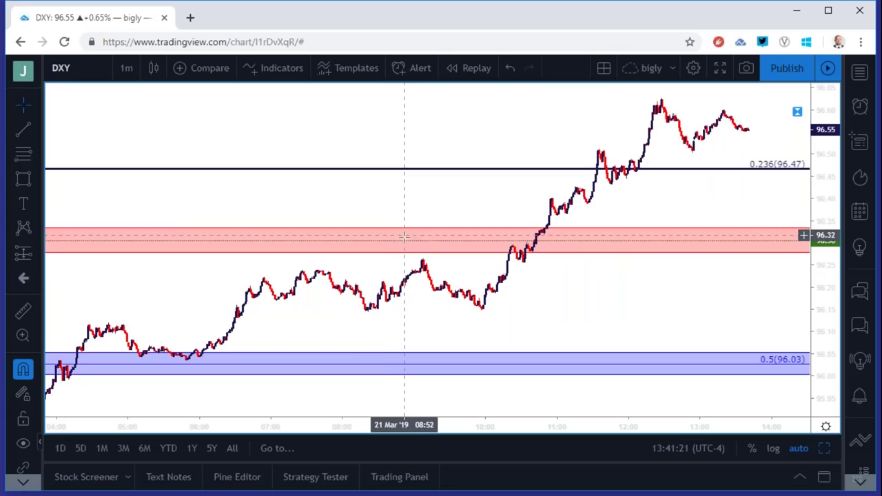
{"action": "left_click_drag", "start_coordinate": [380, 177], "coordinate": [629, 200]}
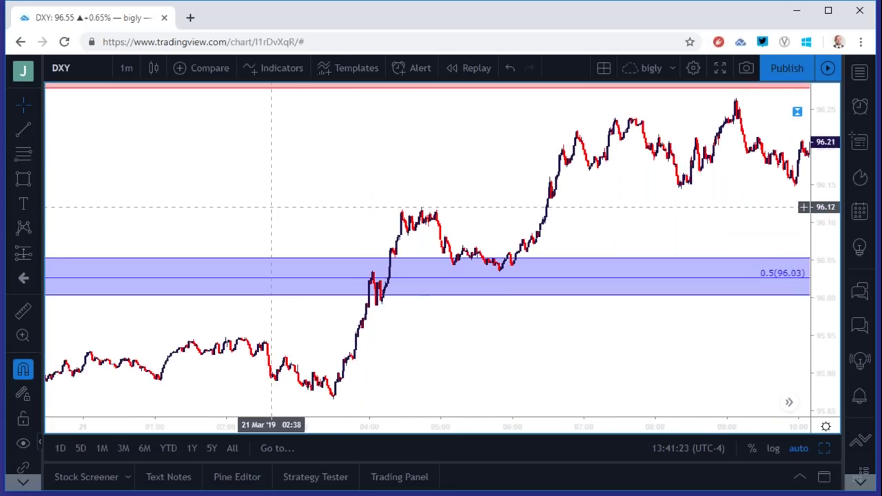
{"action": "left_click_drag", "start_coordinate": [269, 206], "coordinate": [685, 191]}
{"action": "left_click_drag", "start_coordinate": [399, 273], "coordinate": [495, 281]}
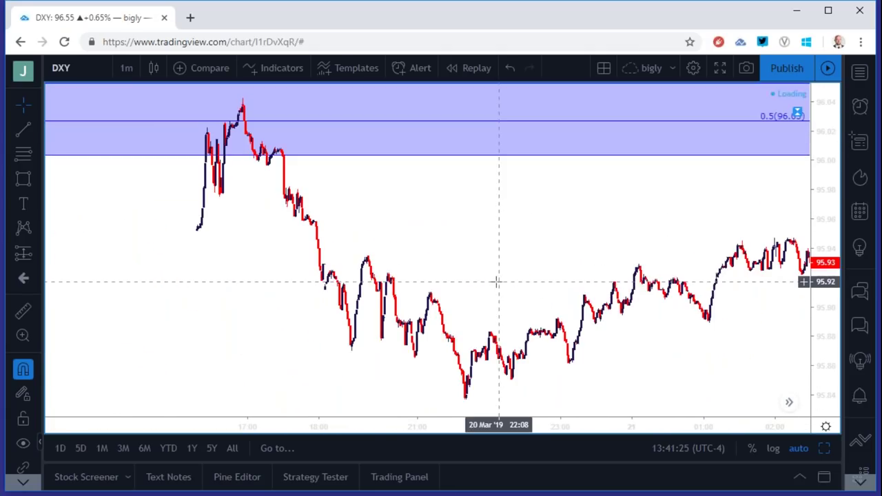
{"action": "left_click_drag", "start_coordinate": [327, 306], "coordinate": [622, 301]}
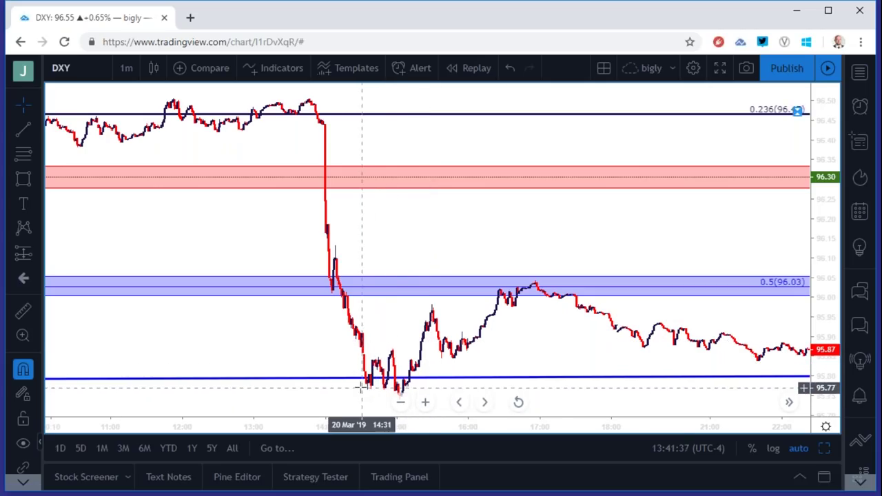
- Examine the 20 March DXY drop from the 0.236 level to the blue trend line and the rebound into the blue zone
{"action": "scroll", "coordinate": [345, 361], "scroll_direction": "up", "scroll_amount": 2}
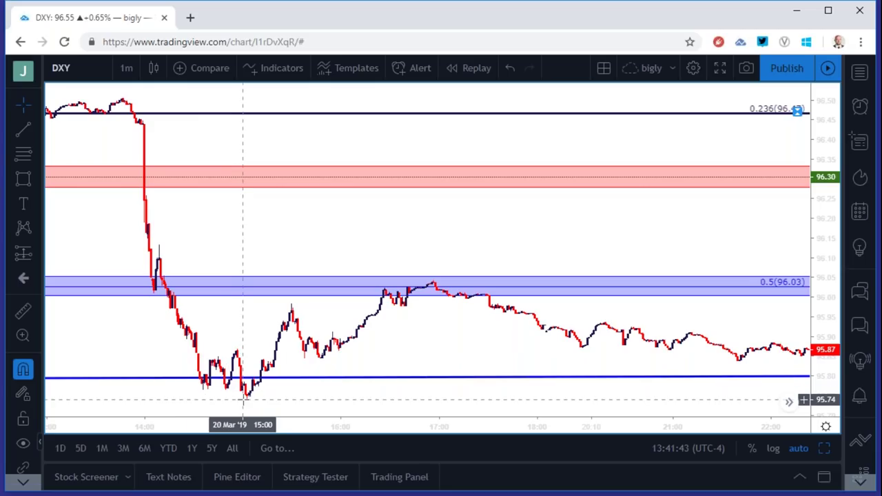
{"action": "scroll", "coordinate": [182, 365], "scroll_direction": "up", "scroll_amount": 4}
{"action": "scroll", "coordinate": [193, 360], "scroll_direction": "down", "scroll_amount": 5}
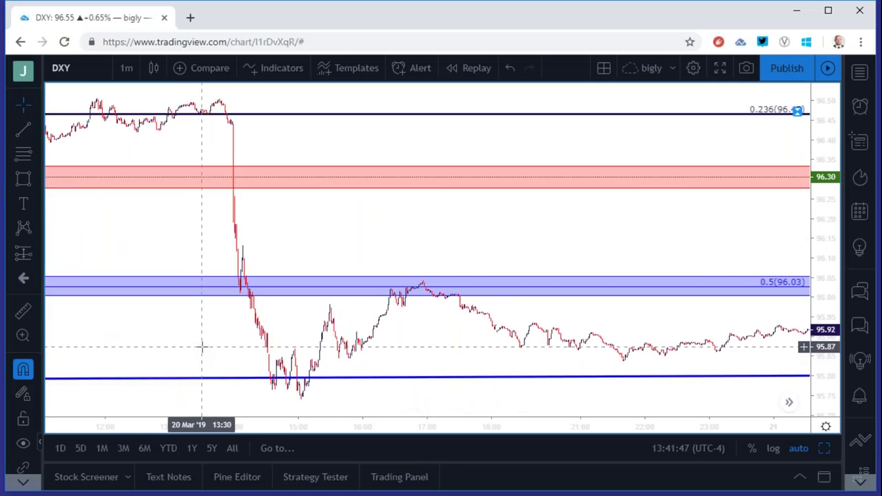
{"action": "left_click_drag", "start_coordinate": [410, 250], "coordinate": [319, 248]}
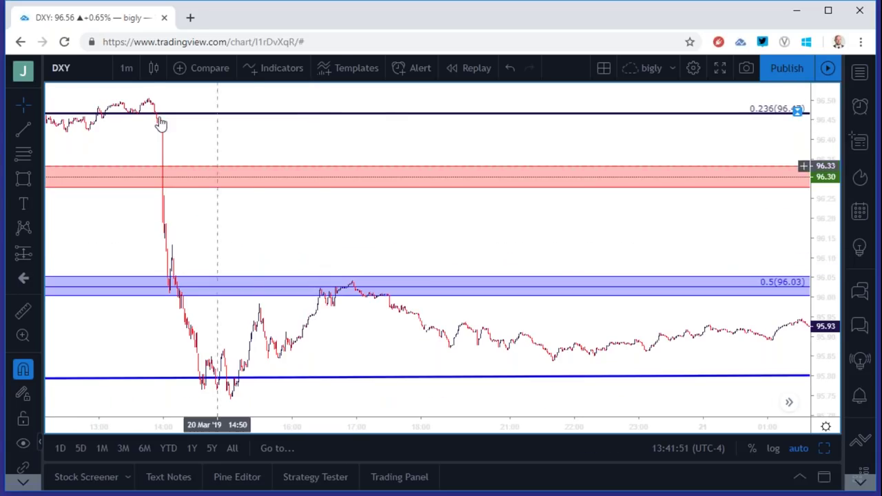
- Review DXY on the 1-day chart along the rising blue trend line, and switch the interval to 2 hours
{"action": "left_click", "coordinate": [126, 67]}
{"action": "left_click", "coordinate": [154, 307]}
{"action": "left_click_drag", "start_coordinate": [377, 168], "coordinate": [95, 203]}
{"action": "scroll", "coordinate": [511, 175], "scroll_direction": "up", "scroll_amount": 5}
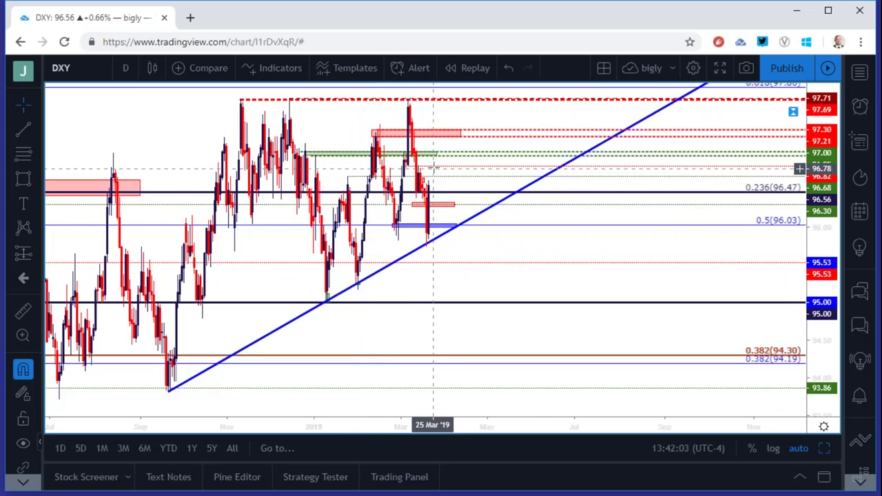
{"action": "left_click", "coordinate": [127, 68]}
{"action": "left_click", "coordinate": [136, 242]}
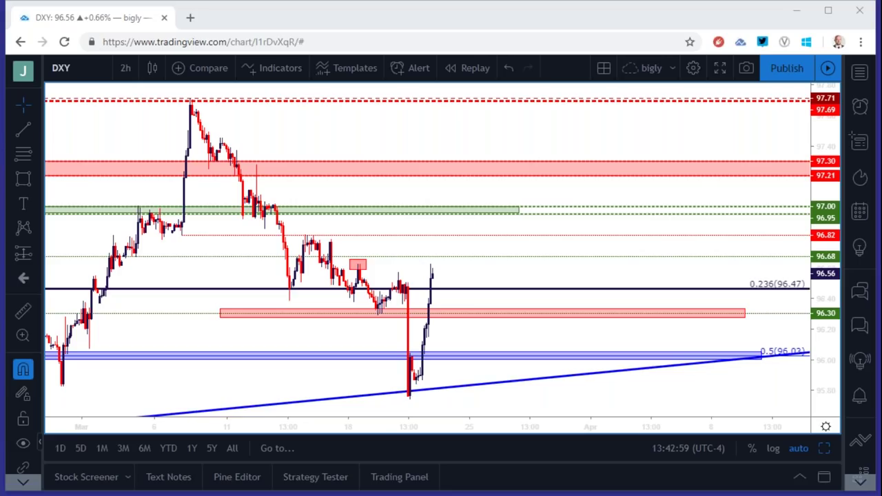
- Return DXY to the 1-day interval and look over the price swings above the blue trend line
{"action": "left_click", "coordinate": [124, 68]}
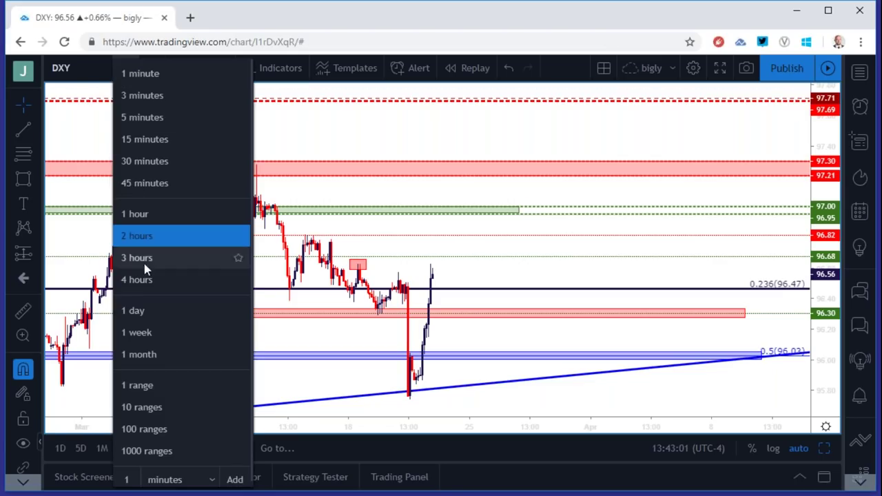
{"action": "left_click", "coordinate": [132, 310]}
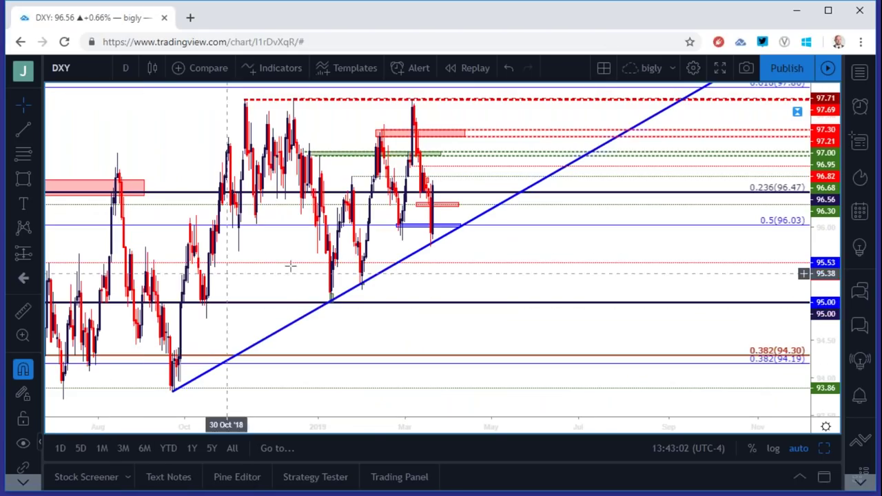
{"action": "scroll", "coordinate": [354, 260], "scroll_direction": "down", "scroll_amount": 2}
- Set the DXY interval to 1 hour and inspect the February and March swings around the green and red zones
{"action": "left_click", "coordinate": [124, 67]}
{"action": "left_click", "coordinate": [150, 214]}
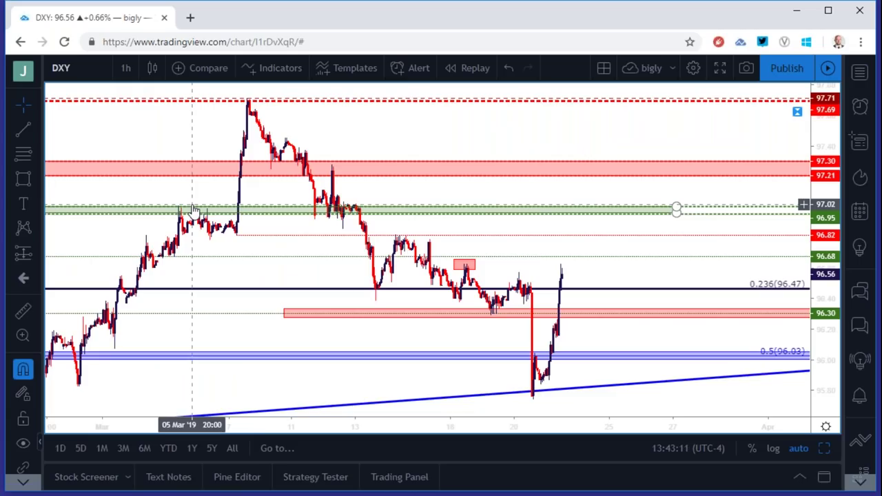
{"action": "scroll", "coordinate": [195, 210], "scroll_direction": "down", "scroll_amount": 3}
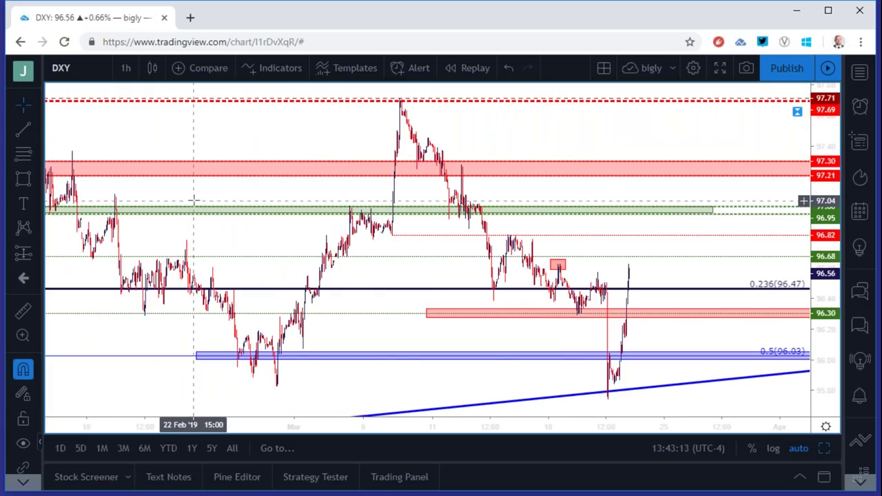
{"action": "left_click_drag", "start_coordinate": [199, 192], "coordinate": [205, 191]}
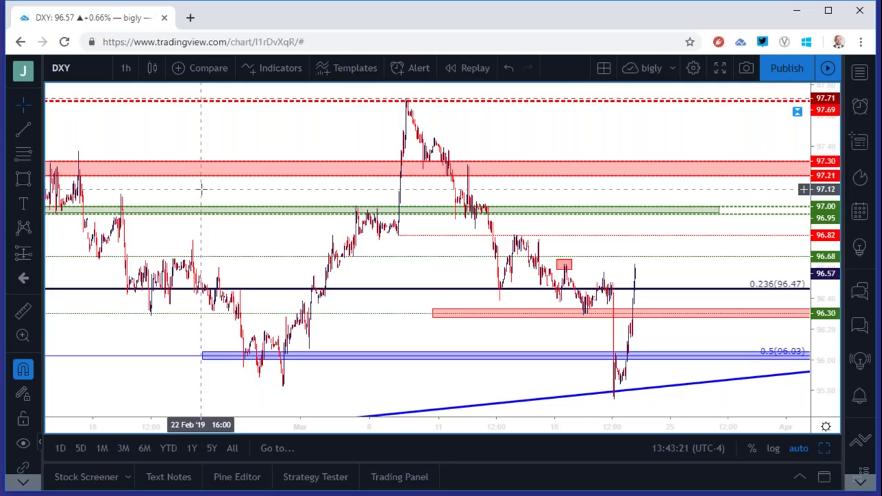
{"action": "scroll", "coordinate": [203, 184], "scroll_direction": "up", "scroll_amount": 2}
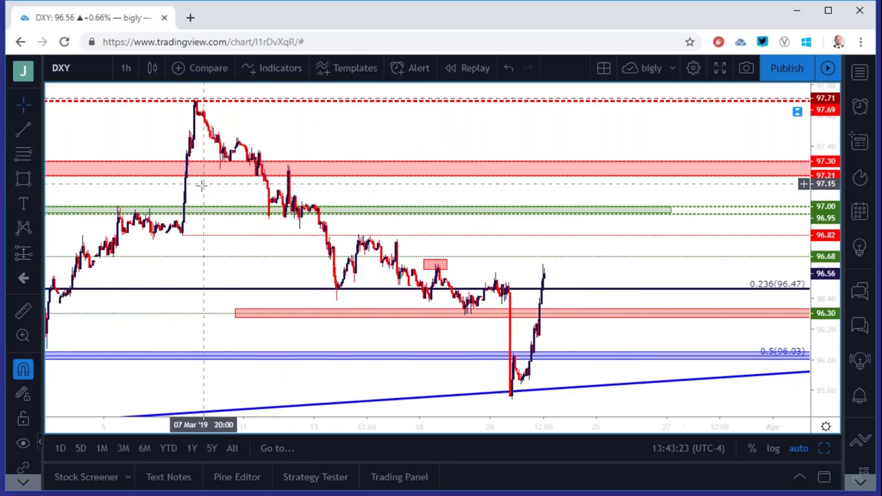
- Set the DXY interval to 4 hours and examine the touches of the blue trend line since October 2018
{"action": "left_click", "coordinate": [126, 68]}
{"action": "left_click", "coordinate": [150, 277]}
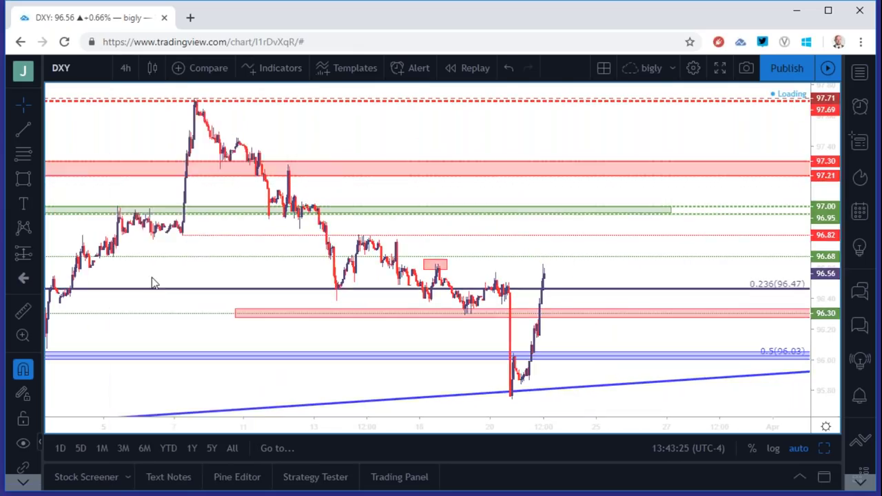
{"action": "scroll", "coordinate": [176, 271], "scroll_direction": "down", "scroll_amount": 5}
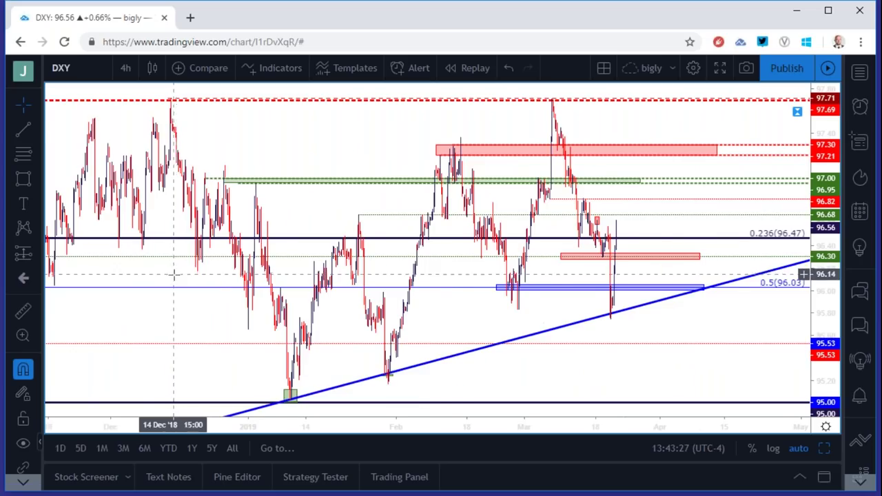
{"action": "scroll", "coordinate": [176, 271], "scroll_direction": "down", "scroll_amount": 3}
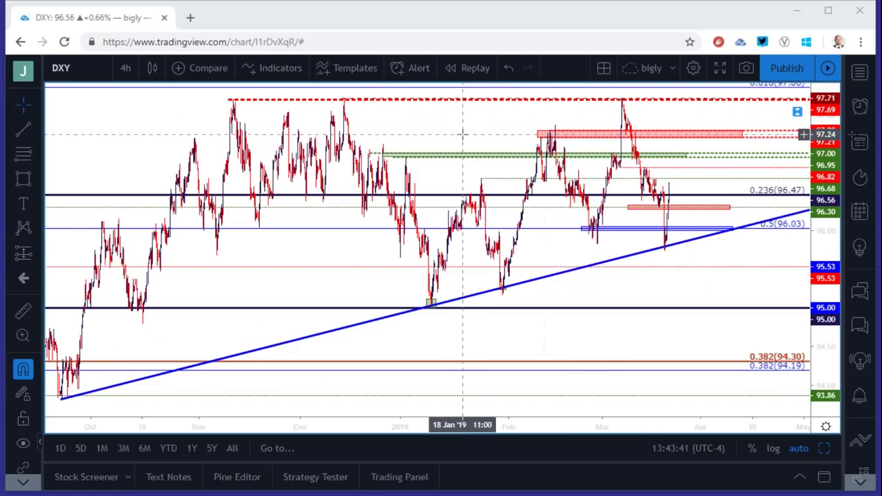
{"action": "scroll", "coordinate": [459, 136], "scroll_direction": "up", "scroll_amount": 3}
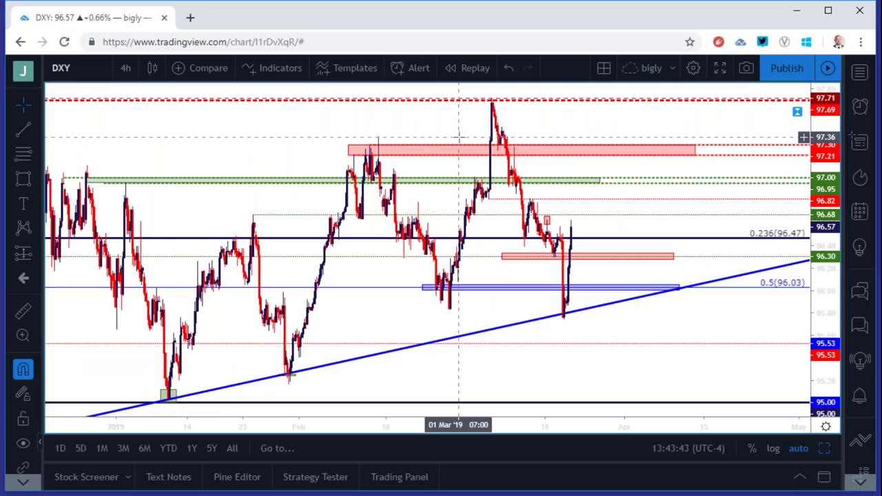
- Check the wider DXY picture at the 1-day interval and return the chart to 2 hours
{"action": "left_click", "coordinate": [127, 69]}
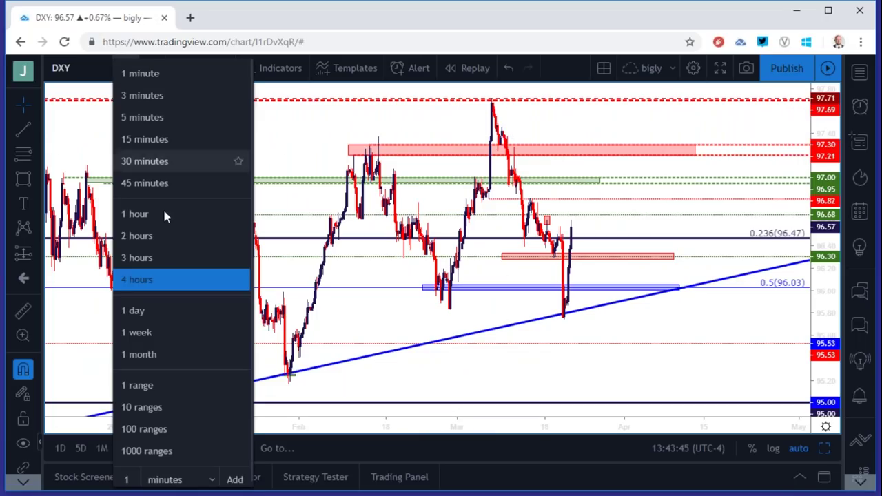
{"action": "left_click", "coordinate": [156, 310]}
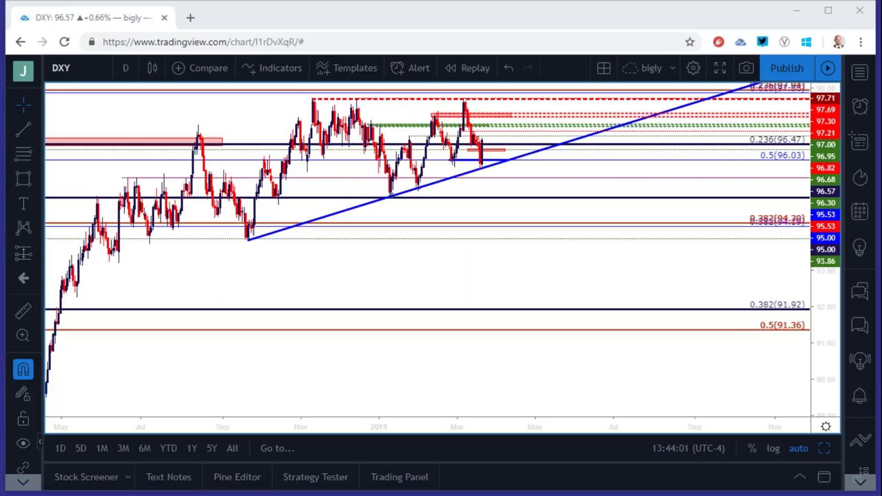
{"action": "left_click", "coordinate": [125, 68]}
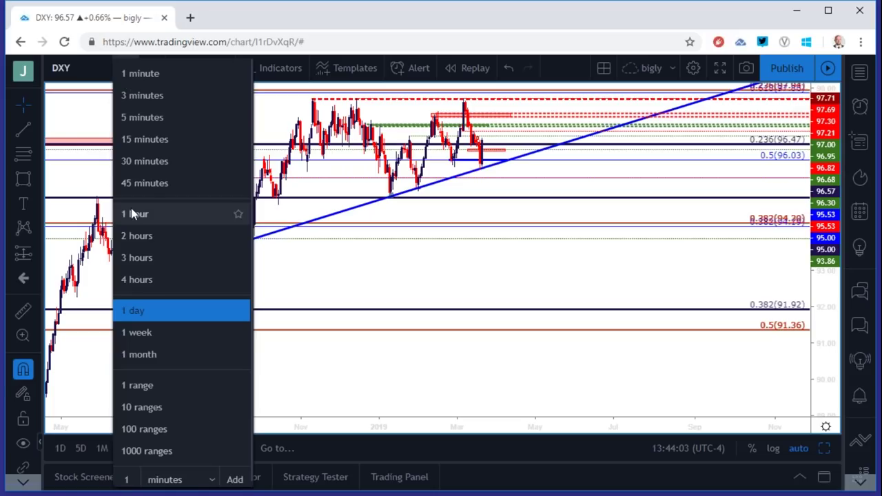
{"action": "left_click", "coordinate": [136, 235]}
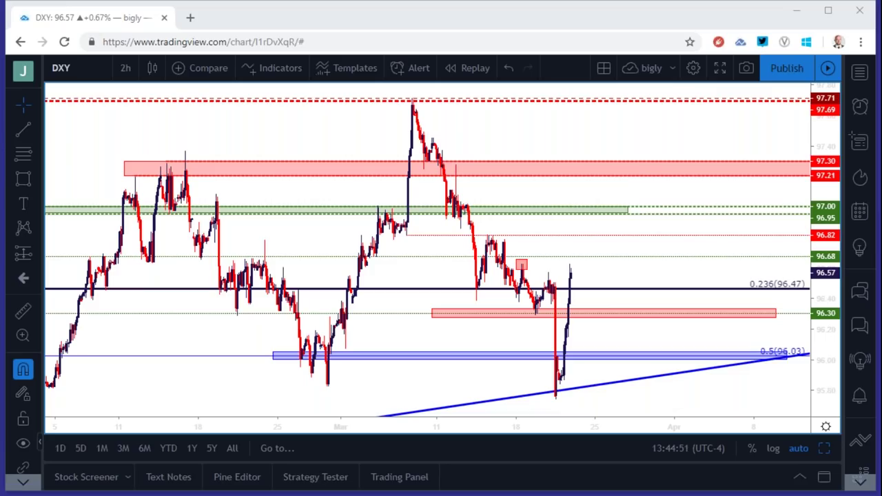
- Maximize the weekly DXY chart from the four-chart layout and examine the 97.69 resistance and 95.82 support at the trend line
{"action": "left_click", "coordinate": [96, 73]}
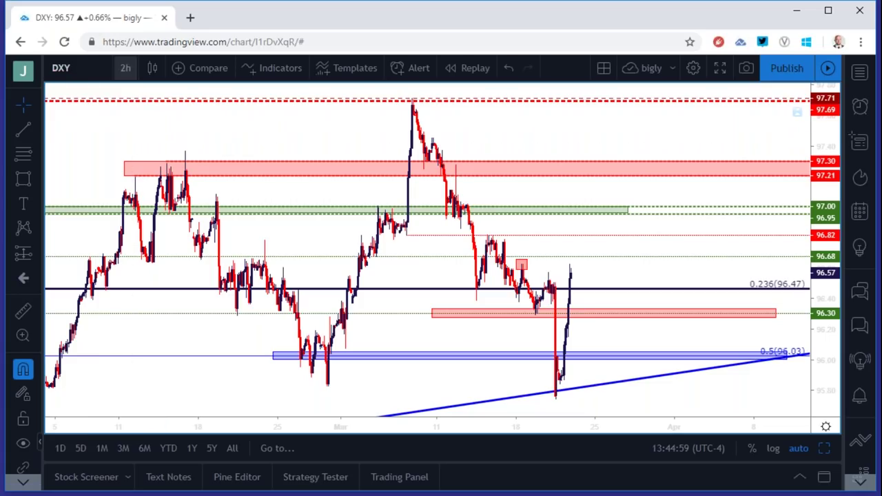
{"action": "left_click", "coordinate": [827, 447]}
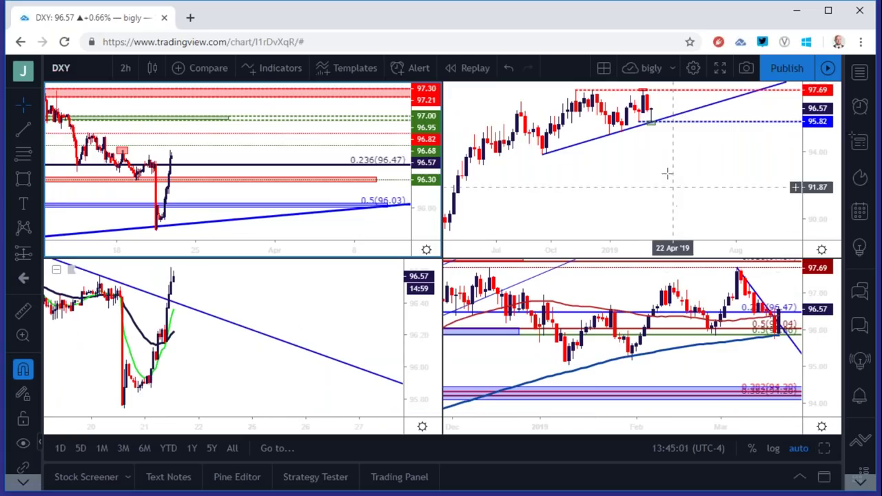
{"action": "left_click", "coordinate": [672, 176]}
{"action": "left_click", "coordinate": [824, 448]}
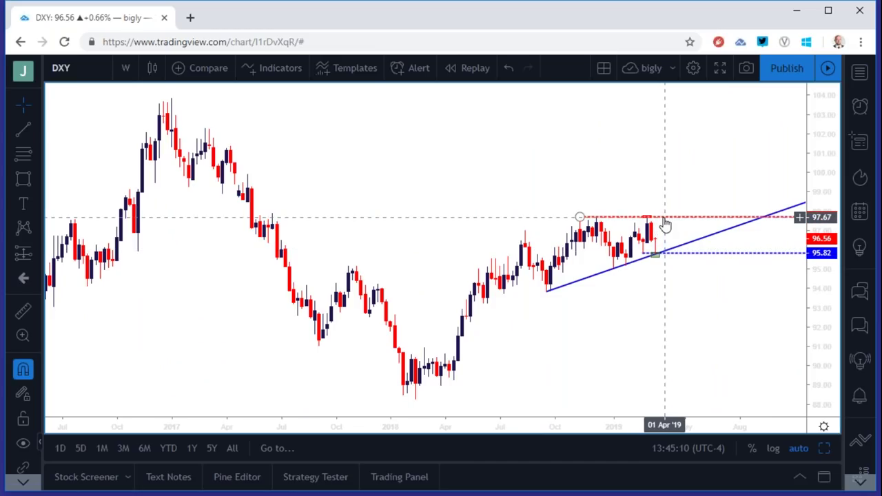
{"action": "left_click", "coordinate": [656, 256]}
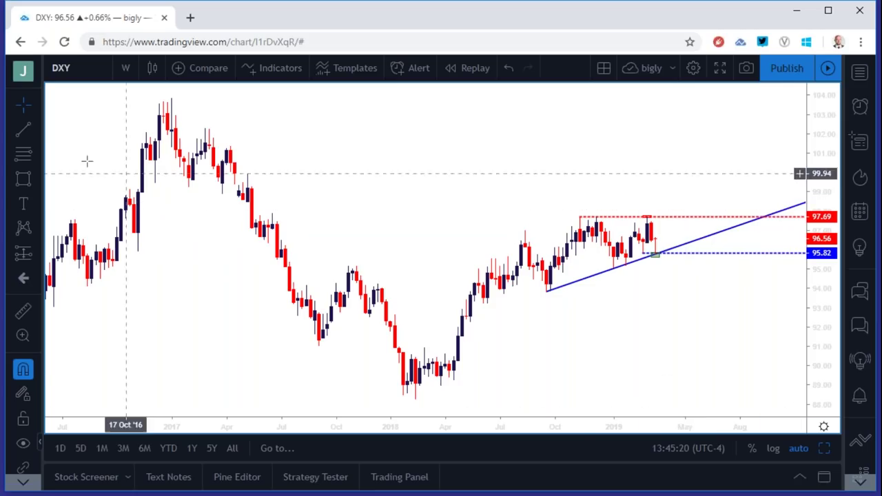
- Load the SPX500 symbol in the chart
{"action": "left_click", "coordinate": [61, 68]}
{"action": "type", "text": "SPX500"}
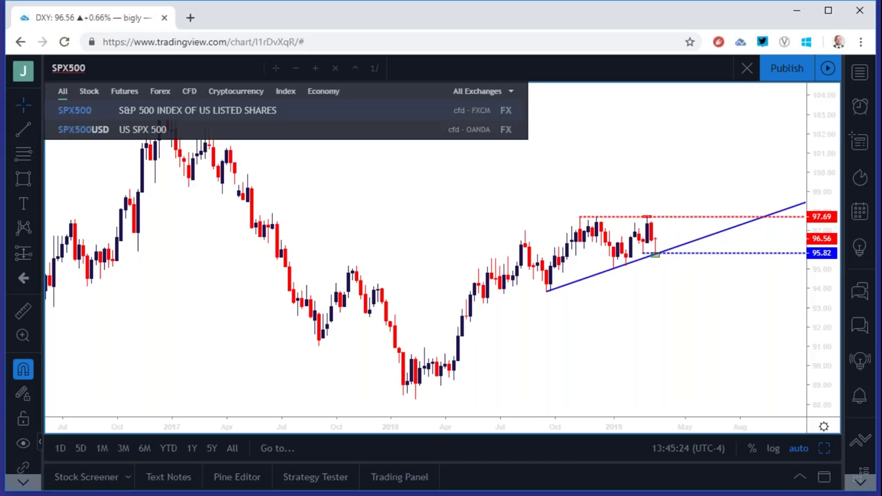
{"action": "key", "text": "Return"}
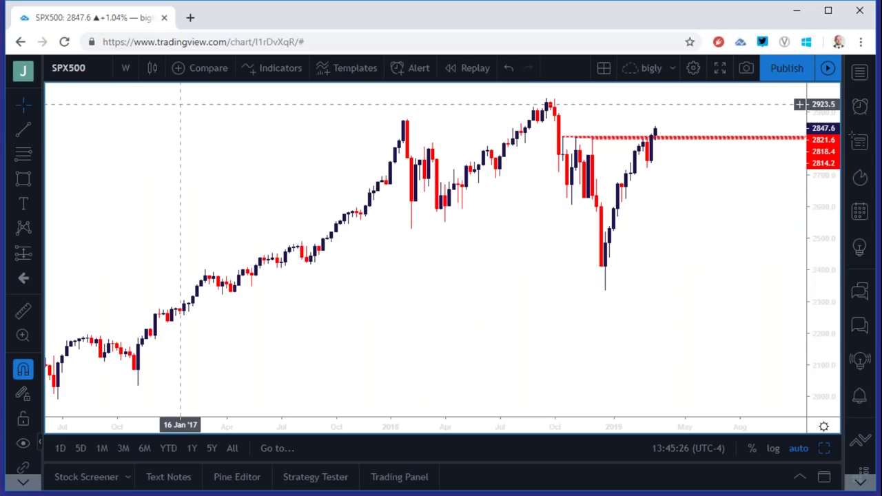
- Maximize the 2-hour SPX500 chart from the four-chart layout and inspect price between the 2819.1 and 2853.7 levels
{"action": "left_click", "coordinate": [823, 448]}
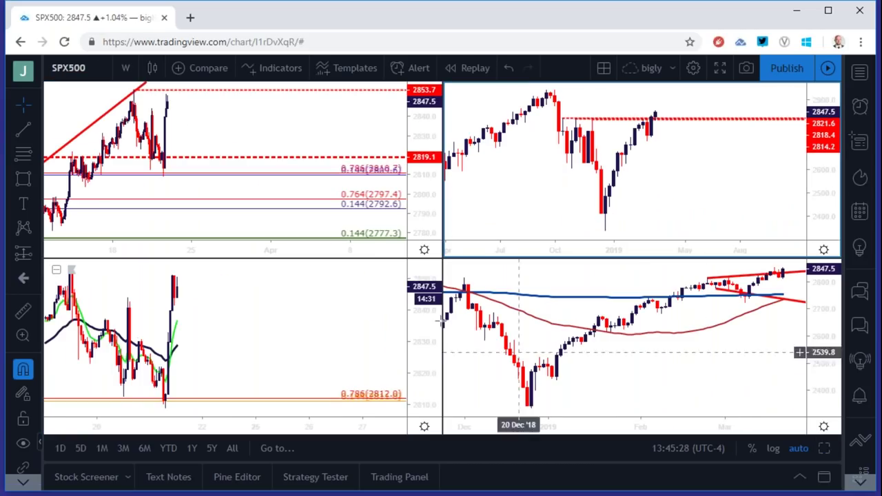
{"action": "left_click", "coordinate": [823, 448]}
{"action": "scroll", "coordinate": [600, 264], "scroll_direction": "up", "scroll_amount": 2}
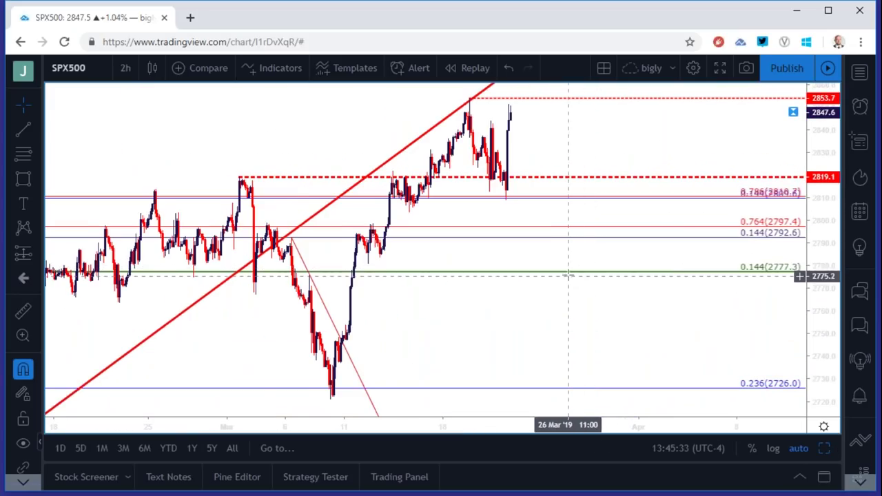
{"action": "scroll", "coordinate": [567, 282], "scroll_direction": "up", "scroll_amount": 2}
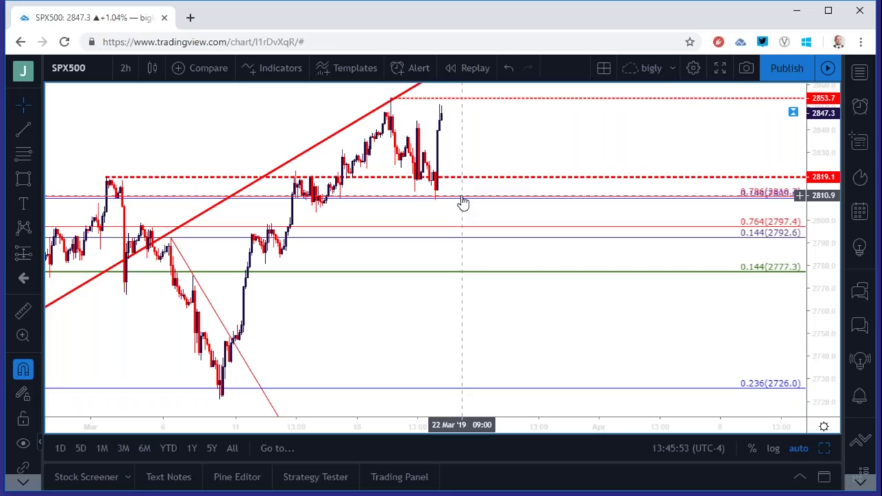
{"action": "scroll", "coordinate": [463, 199], "scroll_direction": "down", "scroll_amount": 3}
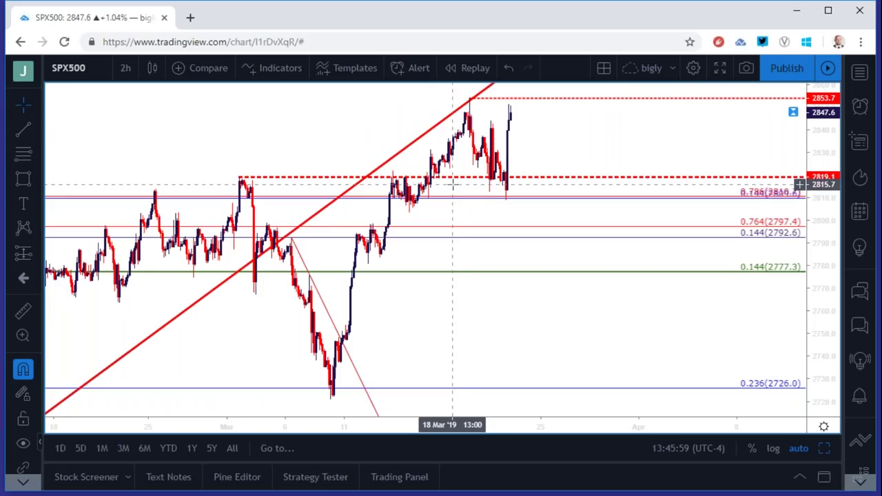
{"action": "left_click", "coordinate": [105, 74]}
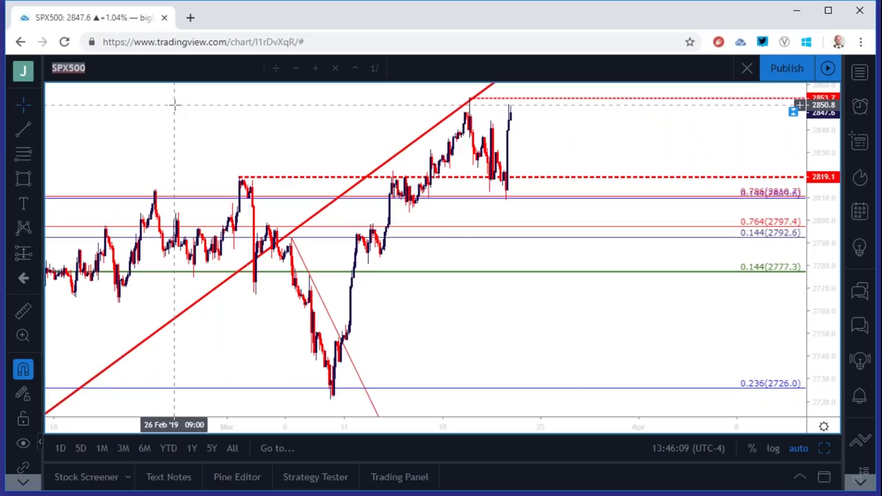
{"action": "key", "text": "Escape"}
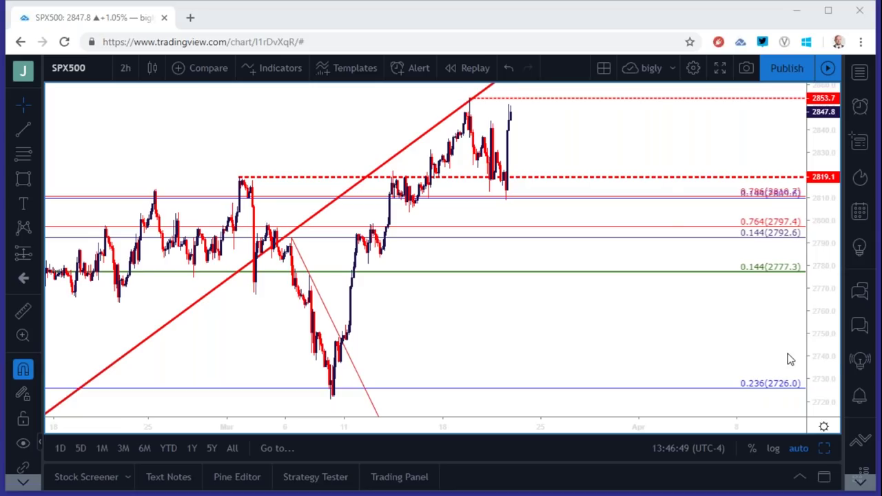
- Load the GBPUSD symbol in the 2-hour chart
{"action": "left_click", "coordinate": [96, 74]}
{"action": "double_click", "coordinate": [97, 74]}
{"action": "type", "text": "GBPUSD"}
{"action": "key", "text": "Return"}
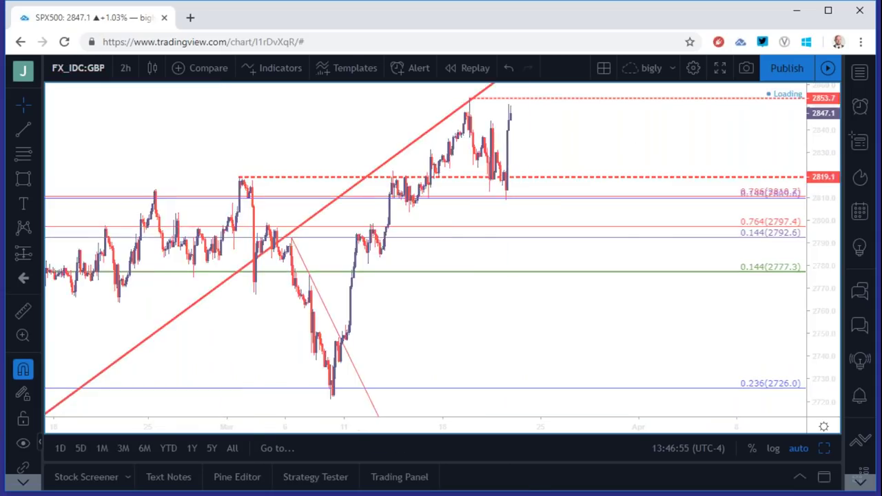
- Examine the GBPUSD drop through the blue trend line toward the blue zone below 1.3000
{"action": "scroll", "coordinate": [323, 207], "scroll_direction": "down", "scroll_amount": 2}
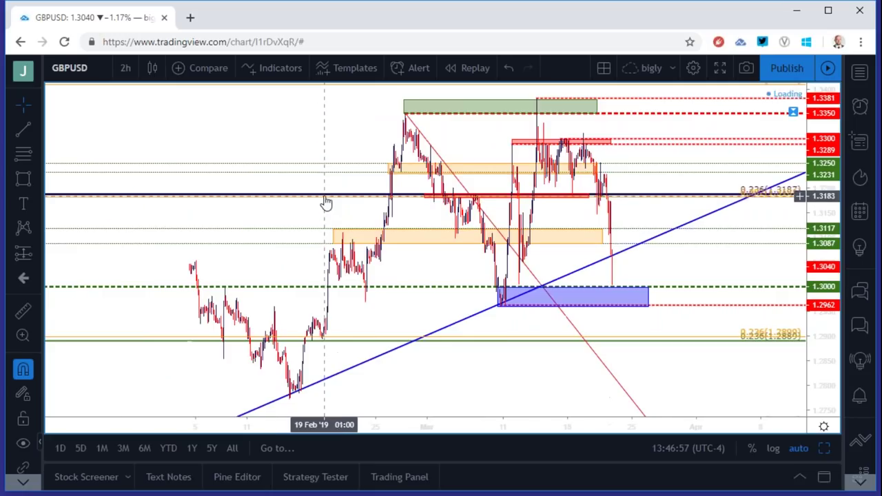
{"action": "scroll", "coordinate": [324, 207], "scroll_direction": "down", "scroll_amount": 3}
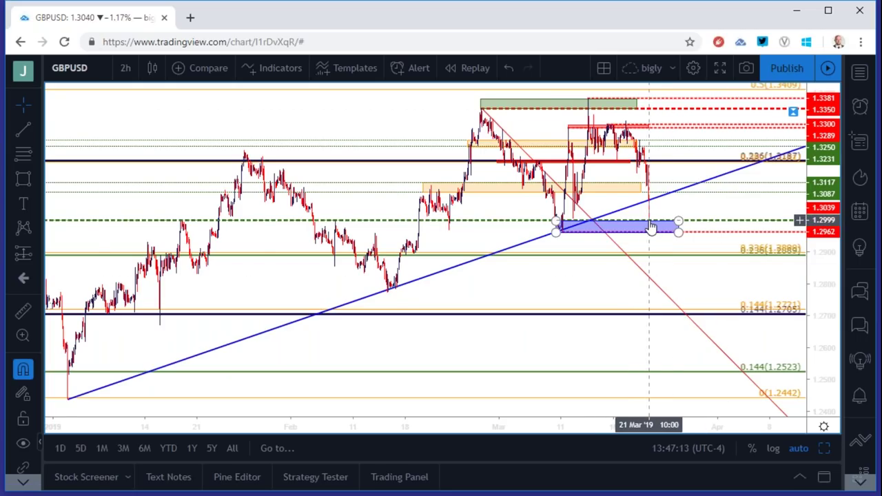
{"action": "scroll", "coordinate": [651, 226], "scroll_direction": "up", "scroll_amount": 3}
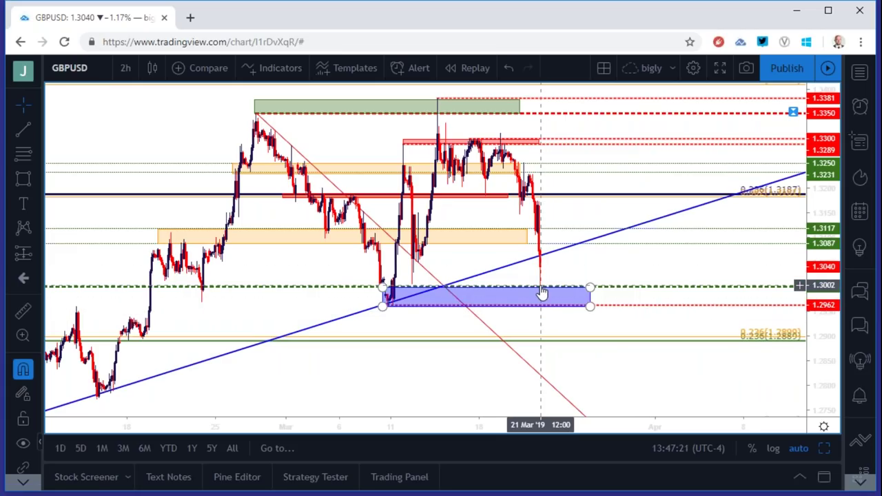
{"action": "left_click", "coordinate": [540, 290]}
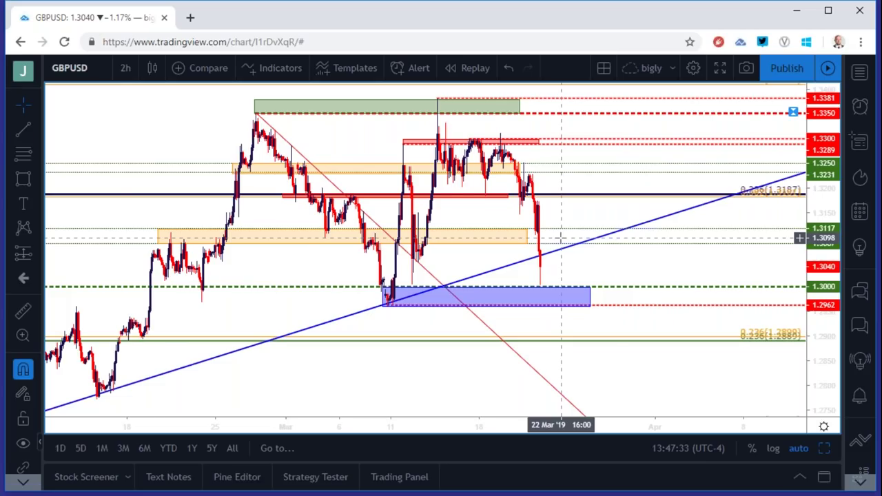
- Set the GBPUSD interval to 1 hour and extend the orange 1.3087–1.3117 zone past the latest candles to about 26 March
{"action": "scroll", "coordinate": [103, 132], "scroll_direction": "up", "scroll_amount": 1}
{"action": "left_click", "coordinate": [126, 68]}
{"action": "left_click", "coordinate": [138, 212]}
{"action": "left_click_drag", "start_coordinate": [589, 183], "coordinate": [731, 251]}
{"action": "scroll", "coordinate": [731, 252], "scroll_direction": "up", "scroll_amount": 1}
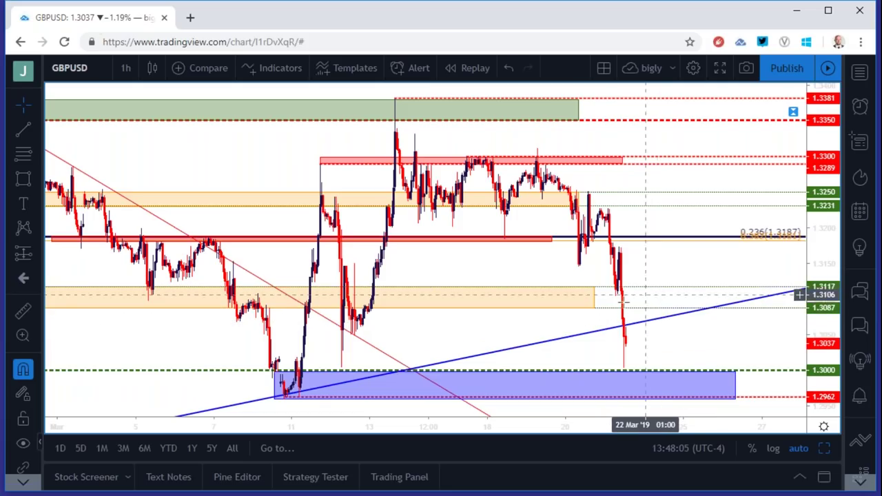
{"action": "left_click", "coordinate": [594, 308]}
{"action": "left_click_drag", "start_coordinate": [594, 308], "coordinate": [756, 307]}
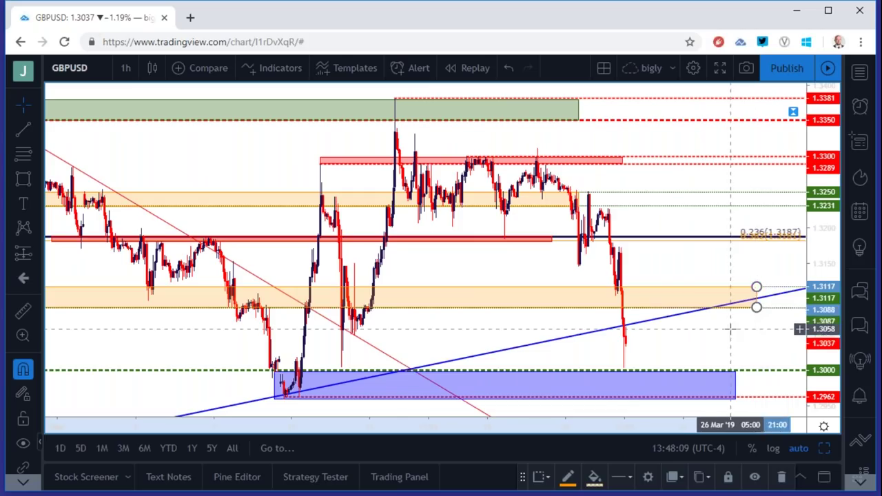
- Extend the orange 1.3231–1.3250 zone on the GBPUSD chart past the latest candles to about 26 March
{"action": "left_click", "coordinate": [730, 329]}
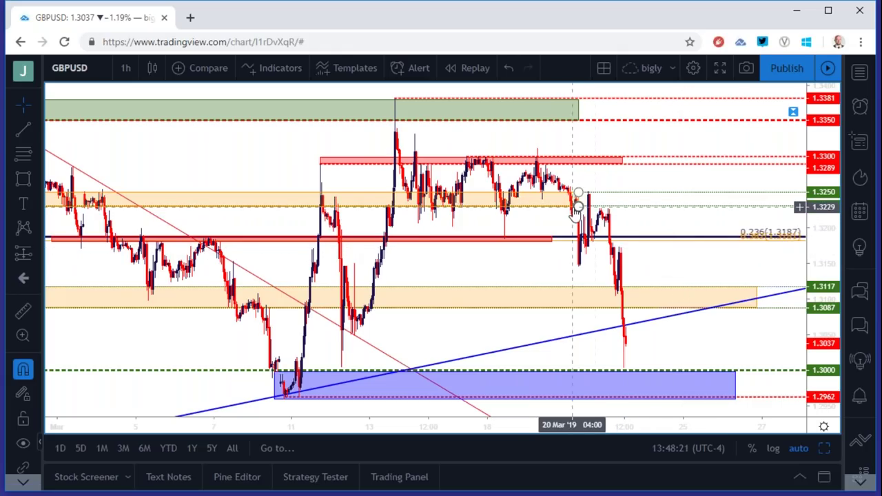
{"action": "left_click_drag", "start_coordinate": [583, 192], "coordinate": [741, 205]}
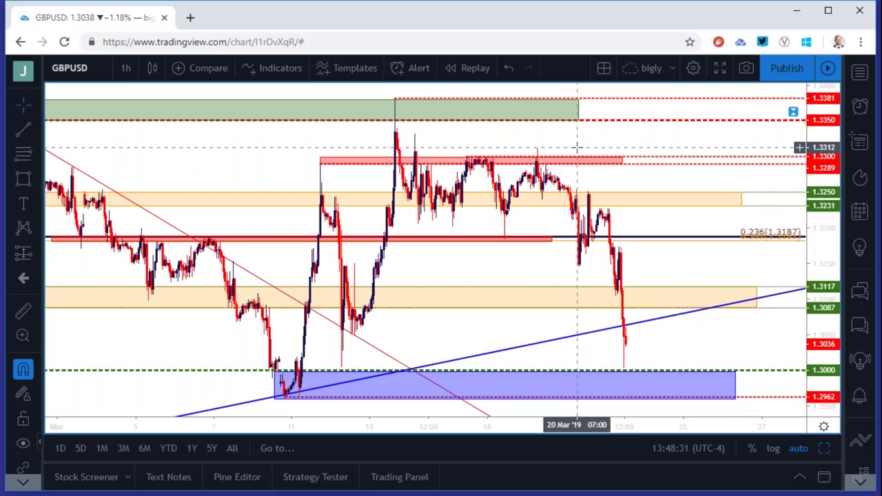
{"action": "scroll", "coordinate": [577, 147], "scroll_direction": "down", "scroll_amount": 3}
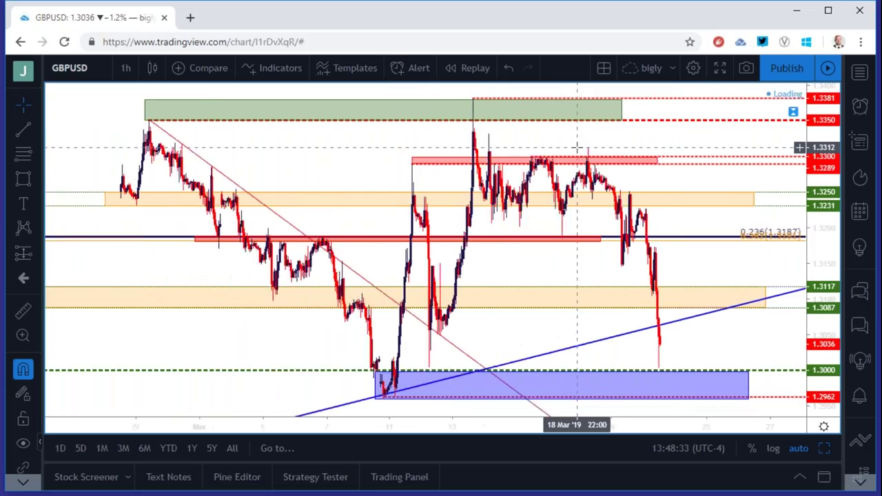
{"action": "scroll", "coordinate": [578, 146], "scroll_direction": "down", "scroll_amount": 4}
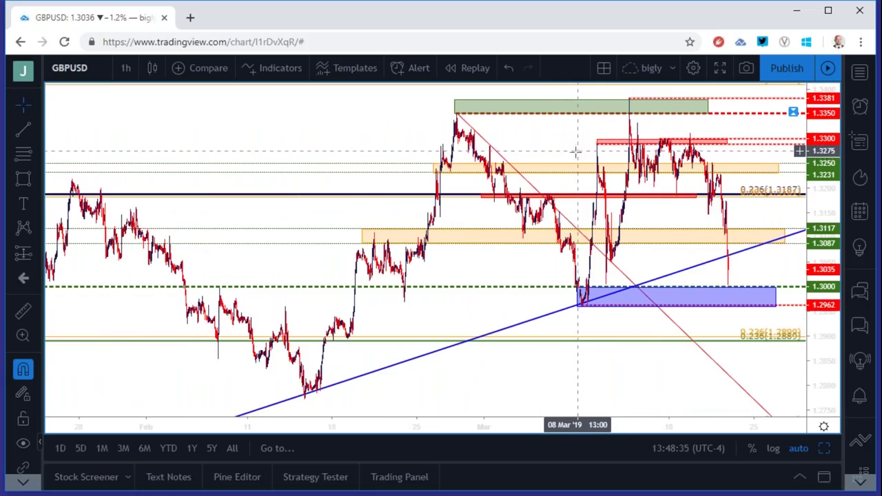
{"action": "left_click_drag", "start_coordinate": [370, 213], "coordinate": [297, 222]}
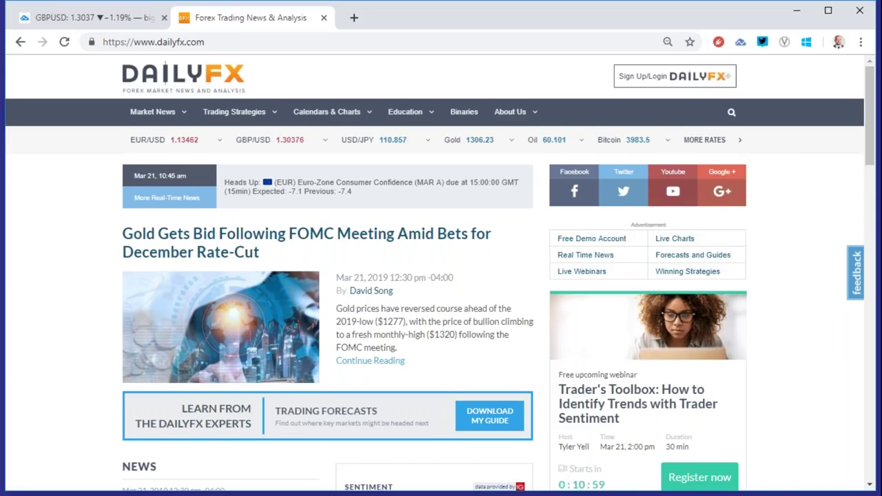
- Look over the DailyFX home page, including the lead article, the news list, the sentiment gauges and the webinar notice
{"action": "scroll", "coordinate": [626, 328], "scroll_direction": "down", "scroll_amount": 5}
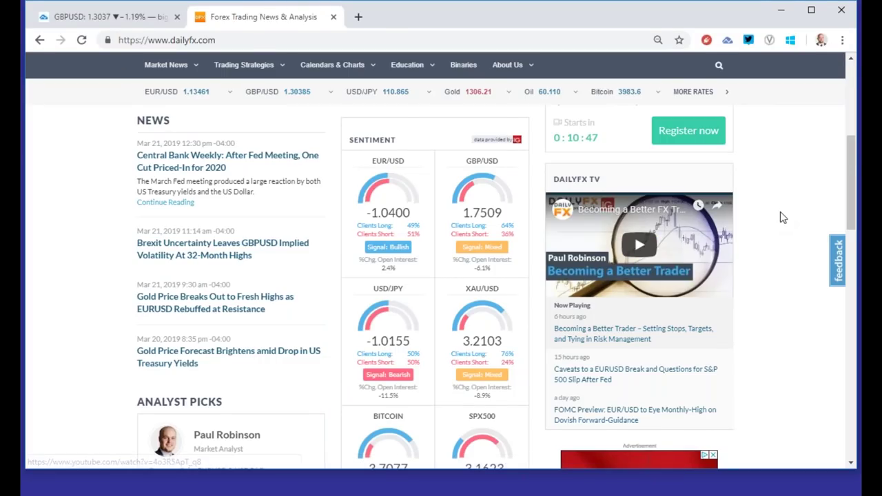
{"action": "scroll", "coordinate": [783, 218], "scroll_direction": "up", "scroll_amount": 5}
{"action": "scroll", "coordinate": [697, 368], "scroll_direction": "down", "scroll_amount": 3}
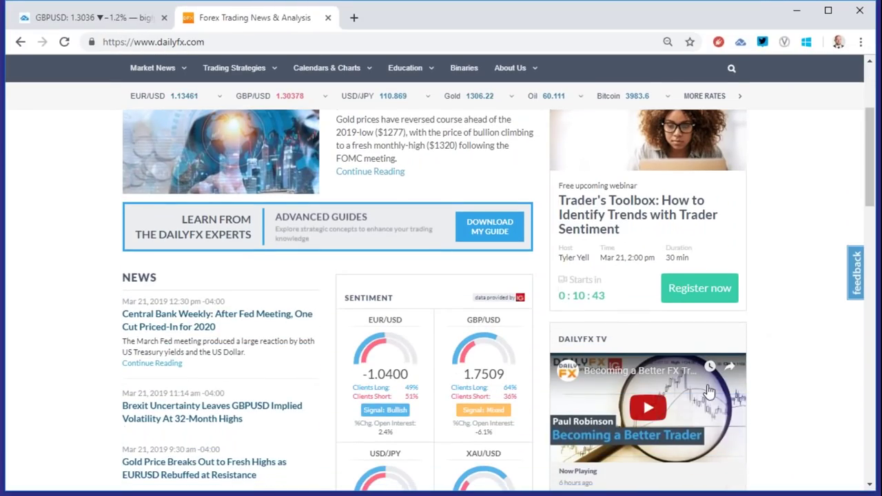
{"action": "scroll", "coordinate": [694, 383], "scroll_direction": "up", "scroll_amount": 3}
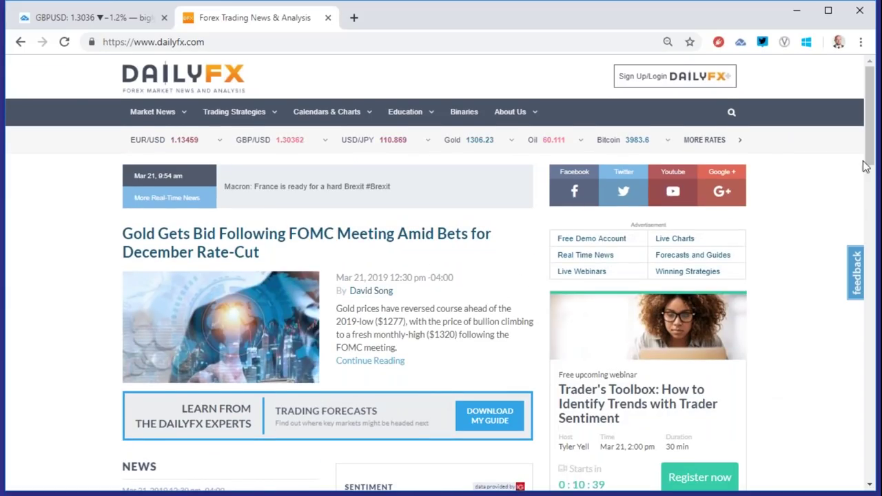
{"action": "left_click_drag", "start_coordinate": [870, 147], "coordinate": [875, 205]}
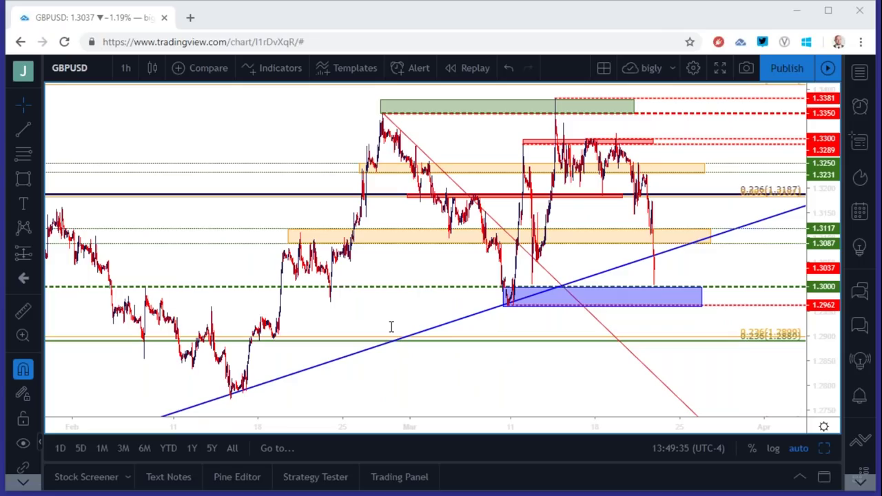
- Return to the TradingView chart, load the AUDJPY symbol and set its interval to 1 day
{"action": "left_click", "coordinate": [81, 66]}
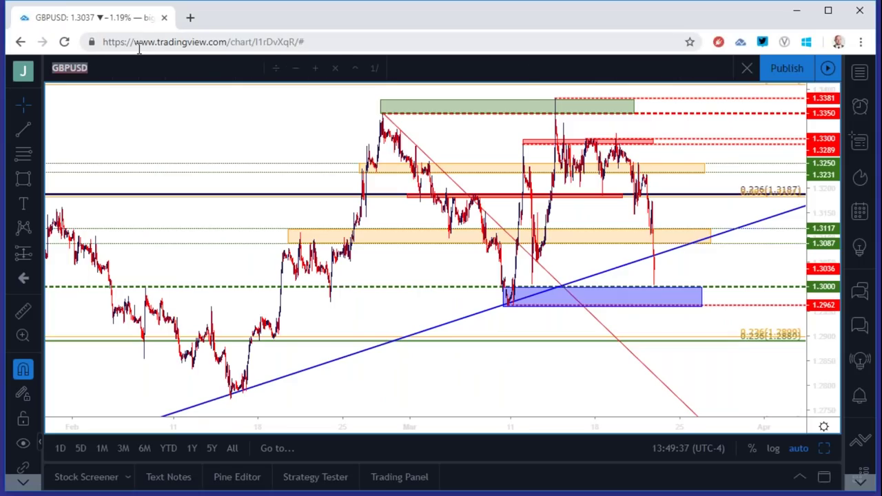
{"action": "type", "text": "AUDJPY"}
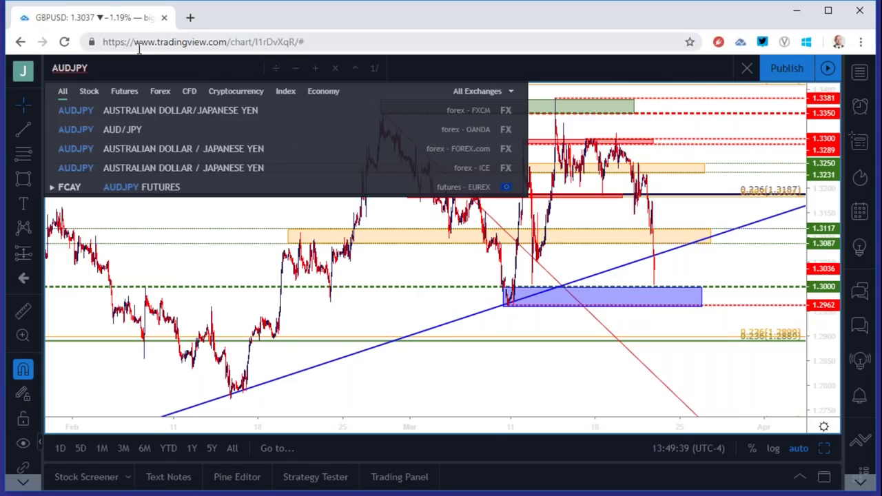
{"action": "key", "text": "Down"}
{"action": "key", "text": "Down"}
{"action": "key", "text": "Down"}
{"action": "key", "text": "Down"}
{"action": "key", "text": "Down"}
{"action": "key", "text": "Return"}
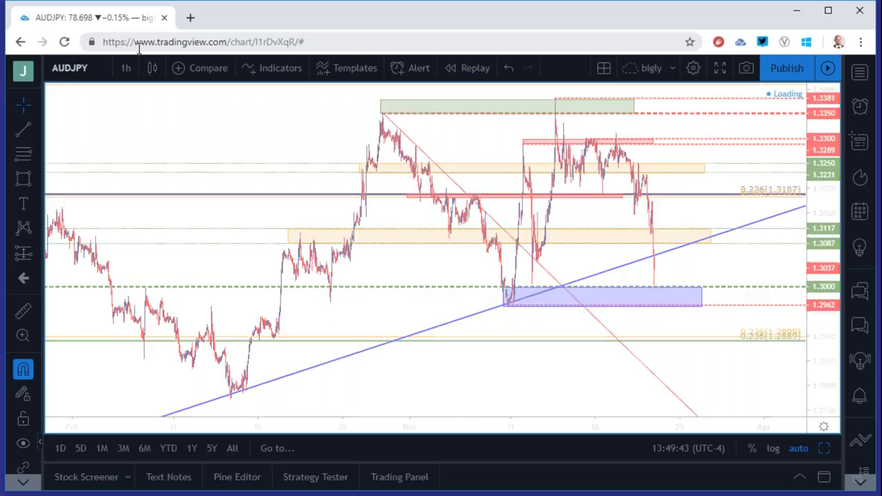
{"action": "left_click", "coordinate": [125, 68]}
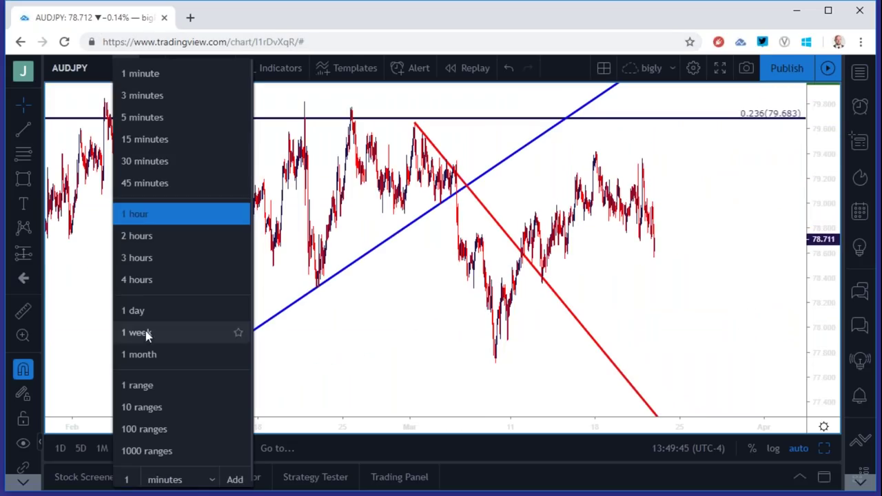
{"action": "left_click", "coordinate": [146, 310]}
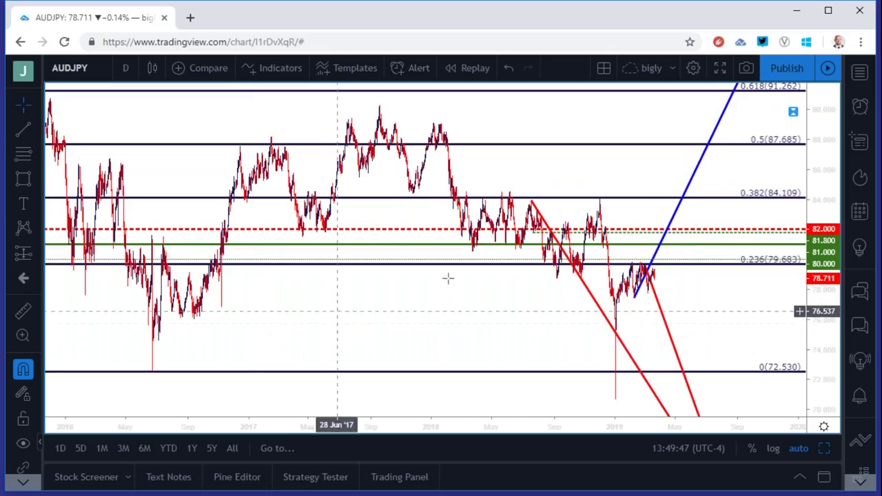
- Delete the rising blue trend line and both falling red trend lines from the daily AUDJPY chart
{"action": "left_click", "coordinate": [688, 195]}
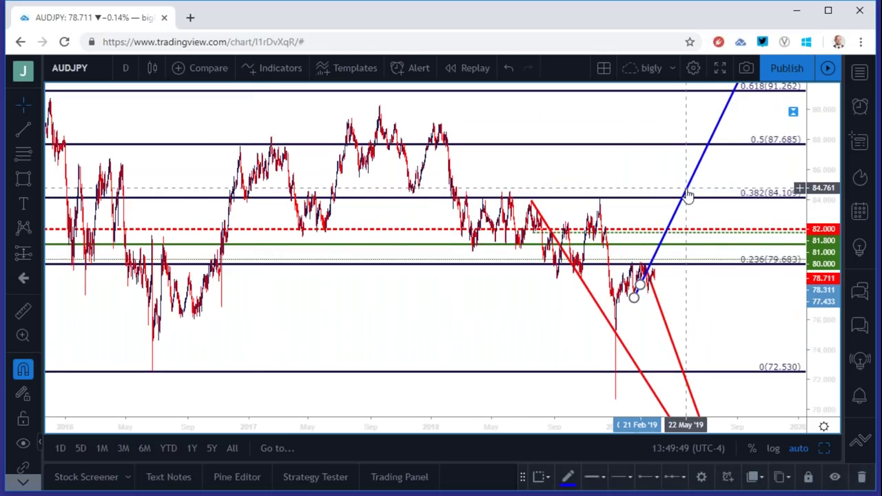
{"action": "scroll", "coordinate": [684, 204], "scroll_direction": "up", "scroll_amount": 1}
{"action": "left_click", "coordinate": [672, 206]}
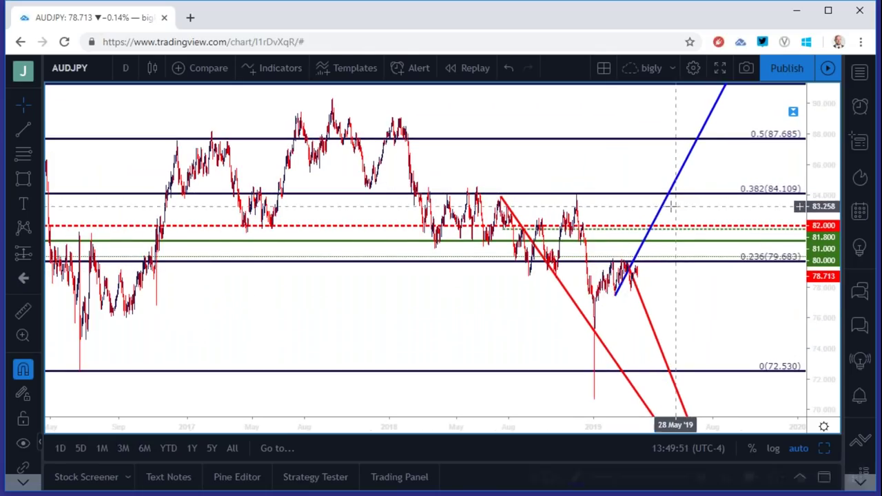
{"action": "scroll", "coordinate": [671, 206], "scroll_direction": "up", "scroll_amount": 3}
{"action": "left_click", "coordinate": [544, 186]}
{"action": "key", "text": "Delete"}
{"action": "left_click", "coordinate": [494, 288]}
{"action": "key", "text": "Delete"}
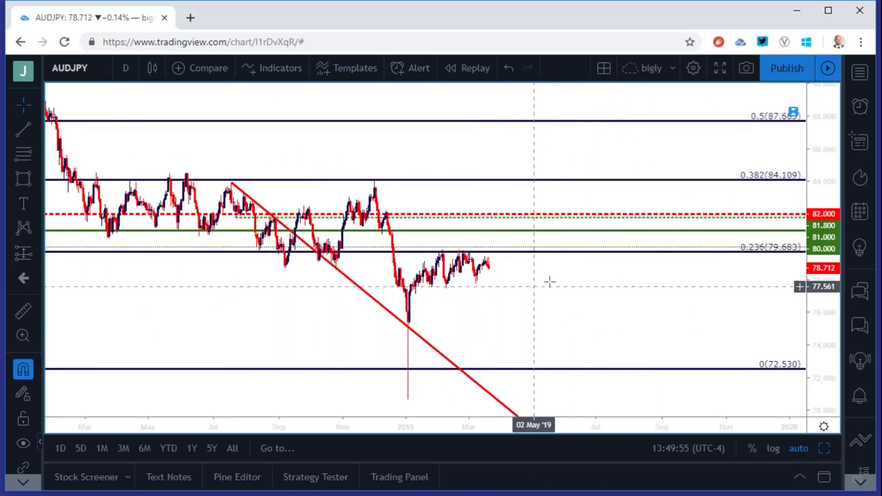
{"action": "left_click", "coordinate": [383, 307]}
{"action": "key", "text": "Delete"}
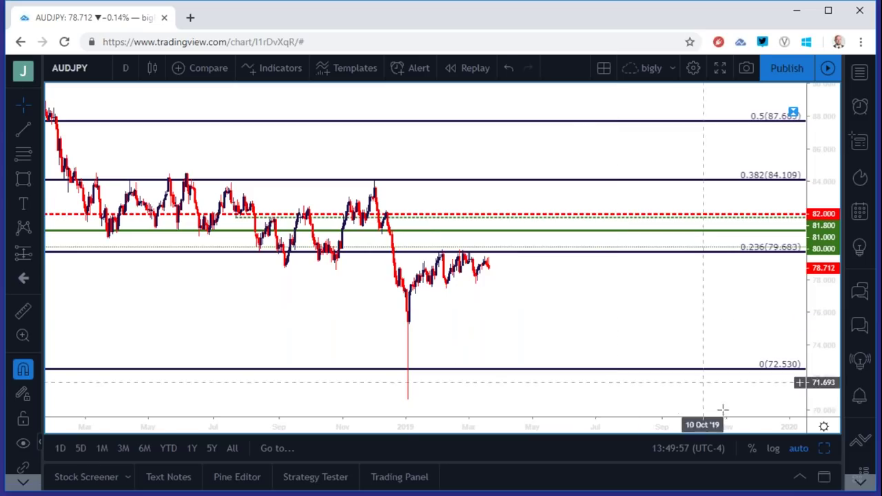
- Restore the four-chart layout and maximize the weekly AUDJPY chart
{"action": "left_click", "coordinate": [824, 447]}
{"action": "scroll", "coordinate": [315, 197], "scroll_direction": "down", "scroll_amount": 5}
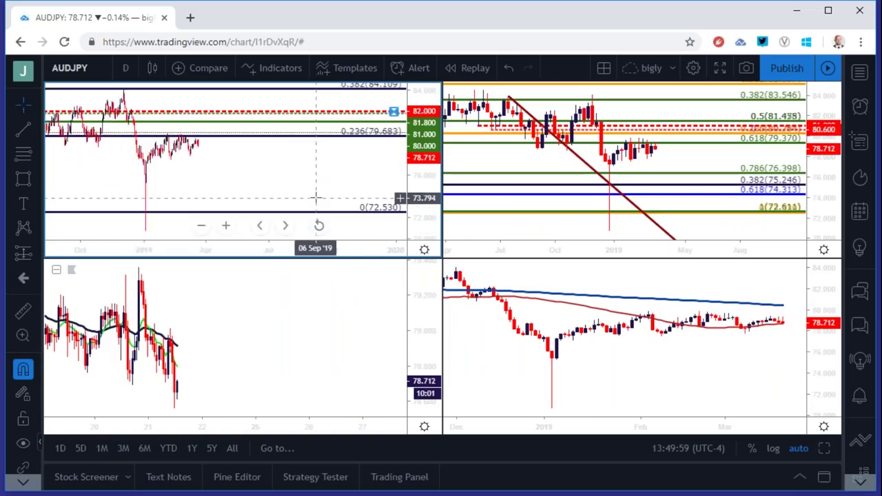
{"action": "left_click", "coordinate": [775, 189]}
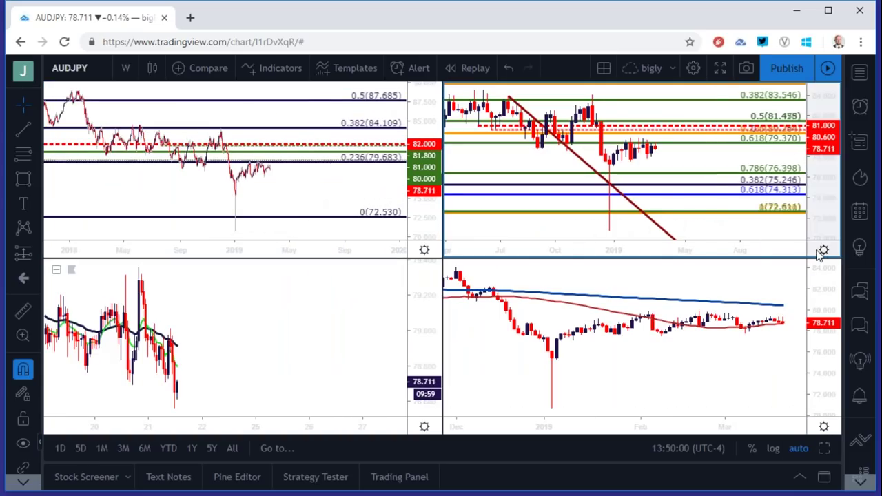
{"action": "left_click", "coordinate": [823, 427]}
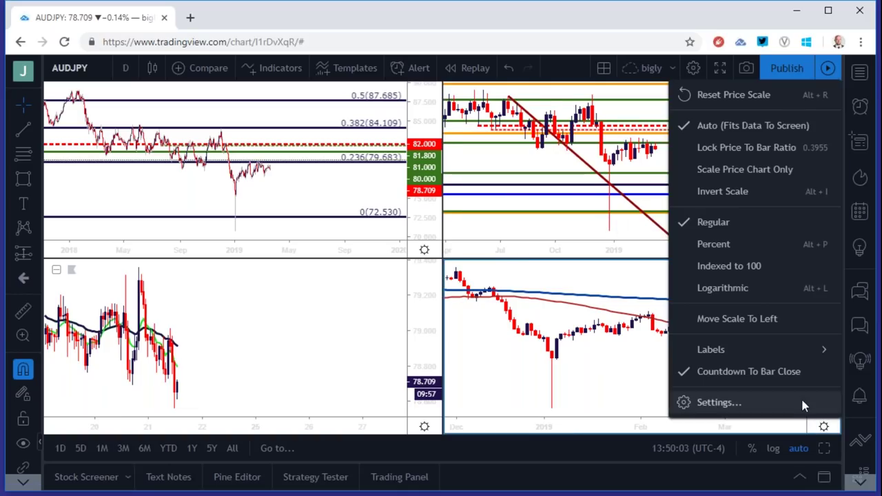
{"action": "left_click", "coordinate": [586, 230]}
{"action": "left_click", "coordinate": [823, 448]}
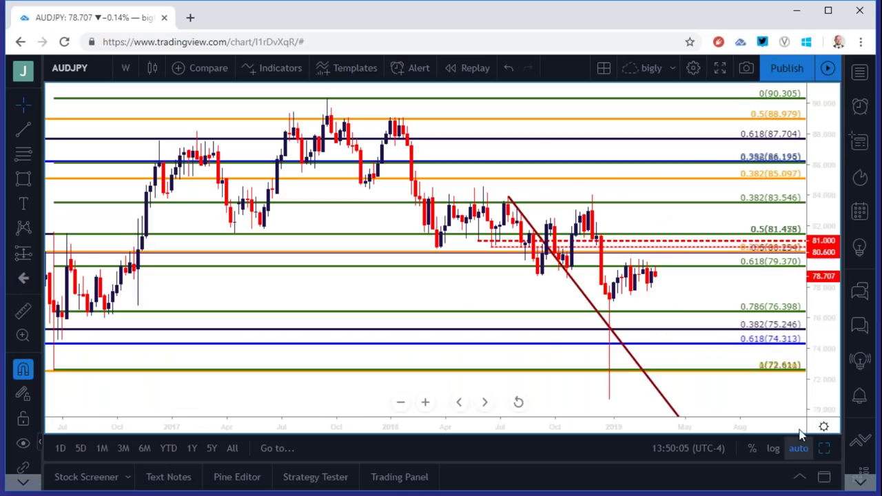
- Select the green Fibonacci retracement between 72.611 and 90.305 and examine it on the 1-month interval
{"action": "left_click", "coordinate": [549, 270]}
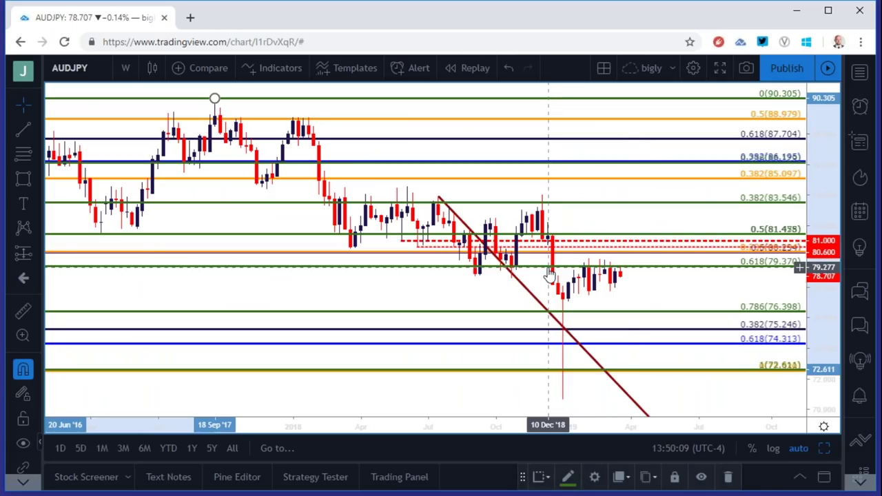
{"action": "double_click", "coordinate": [549, 275]}
{"action": "left_click", "coordinate": [587, 460]}
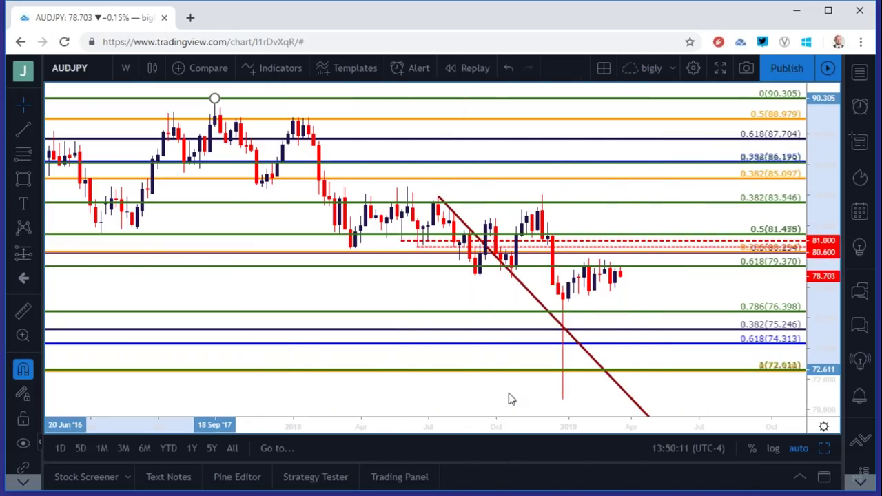
{"action": "left_click", "coordinate": [125, 68]}
{"action": "left_click", "coordinate": [158, 354]}
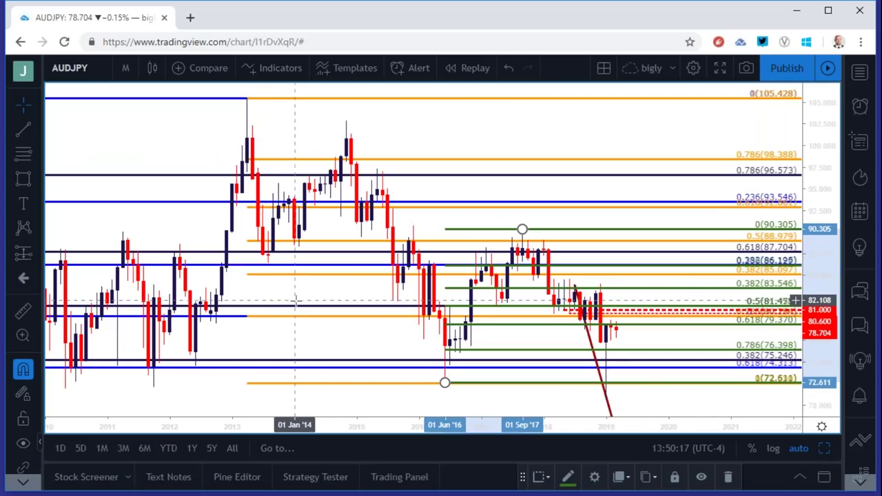
- Compare recent AUDJPY price action with the green 0.618 level at 79.370 on the 4-hour and 1-day intervals
{"action": "left_click", "coordinate": [124, 69]}
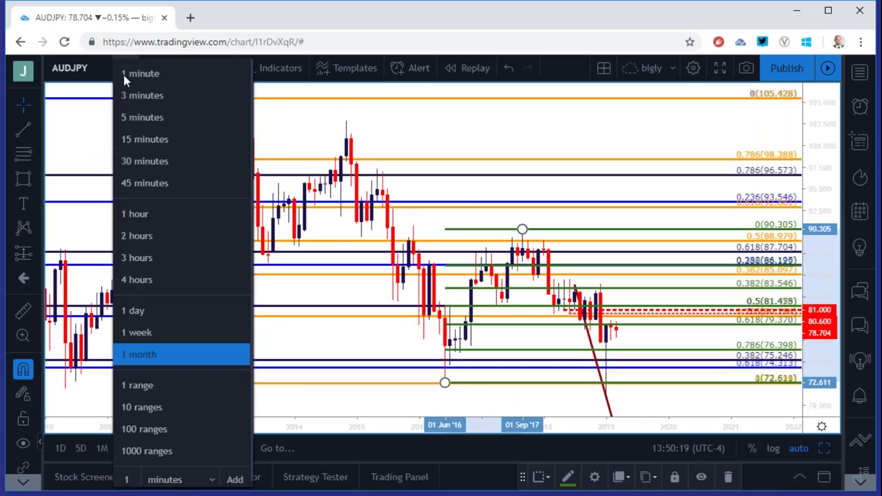
{"action": "left_click", "coordinate": [153, 282]}
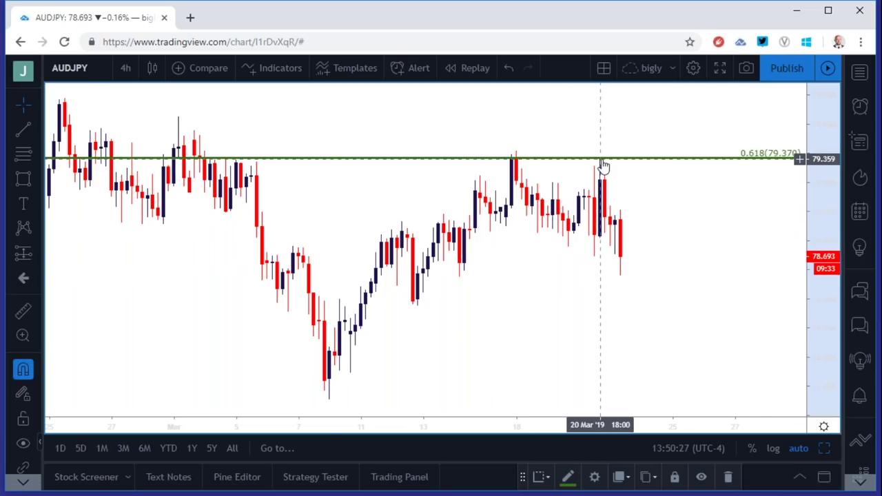
{"action": "left_click", "coordinate": [126, 68]}
{"action": "left_click", "coordinate": [155, 309]}
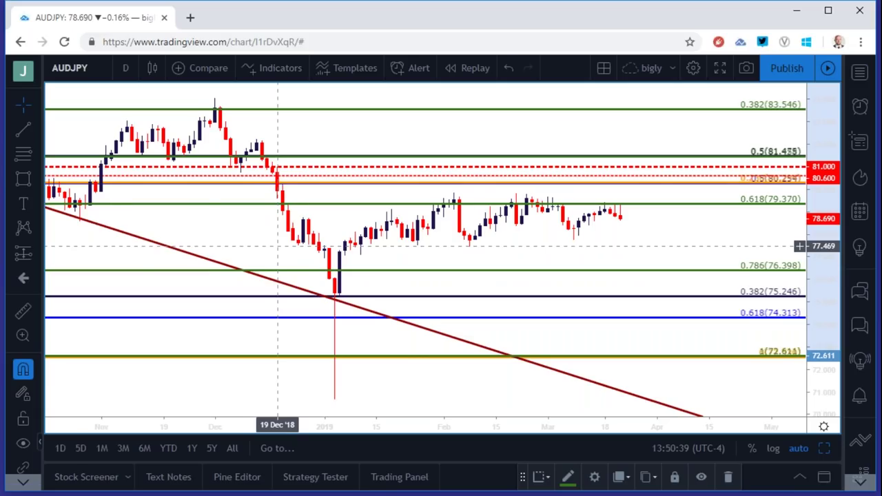
{"action": "scroll", "coordinate": [278, 245], "scroll_direction": "up", "scroll_amount": 3}
- Set the interval to 4 hours and draw a rising blue trend line from the 9 January low through the 7 February low
{"action": "left_click", "coordinate": [133, 67]}
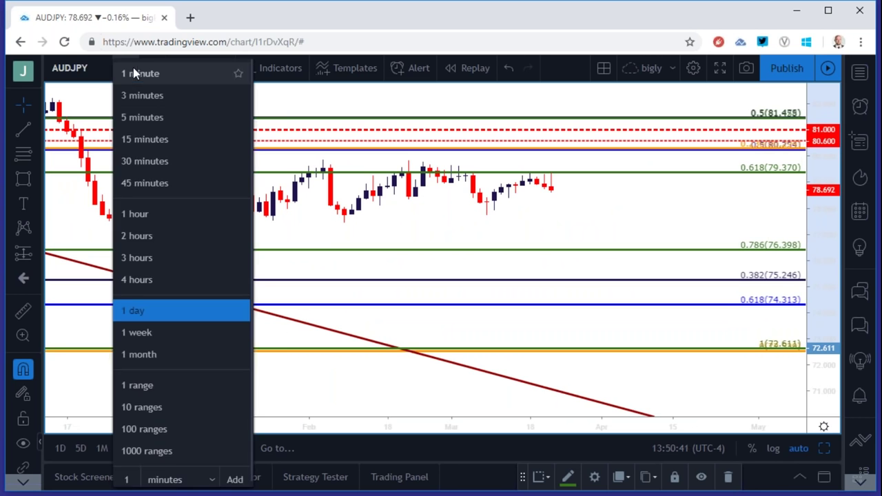
{"action": "left_click", "coordinate": [168, 276]}
{"action": "scroll", "coordinate": [269, 262], "scroll_direction": "down", "scroll_amount": 8}
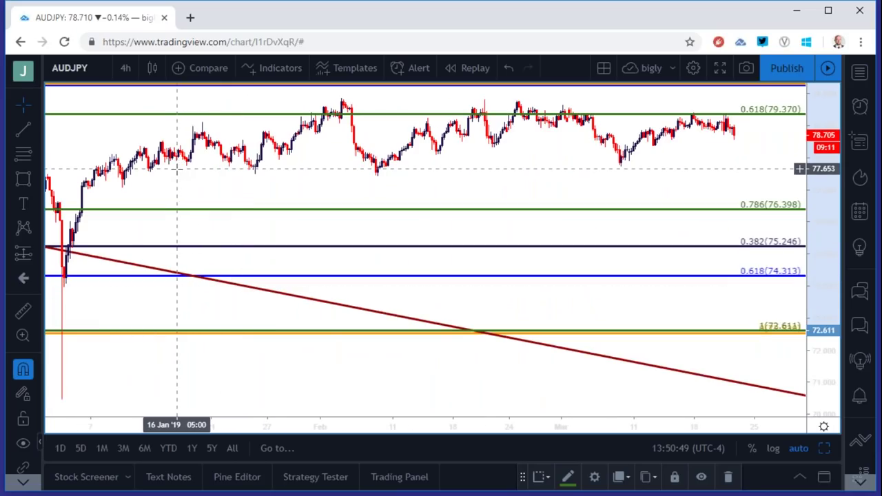
{"action": "left_click", "coordinate": [30, 127]}
{"action": "left_click", "coordinate": [88, 113]}
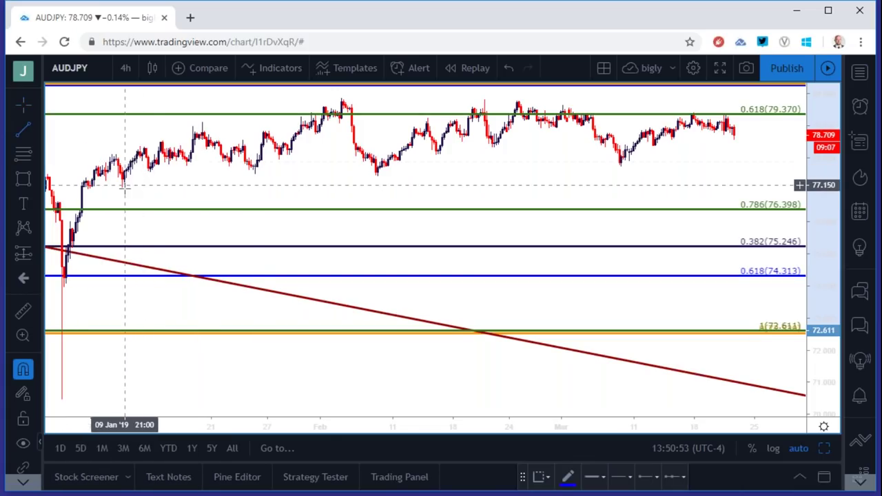
{"action": "left_click", "coordinate": [122, 187]}
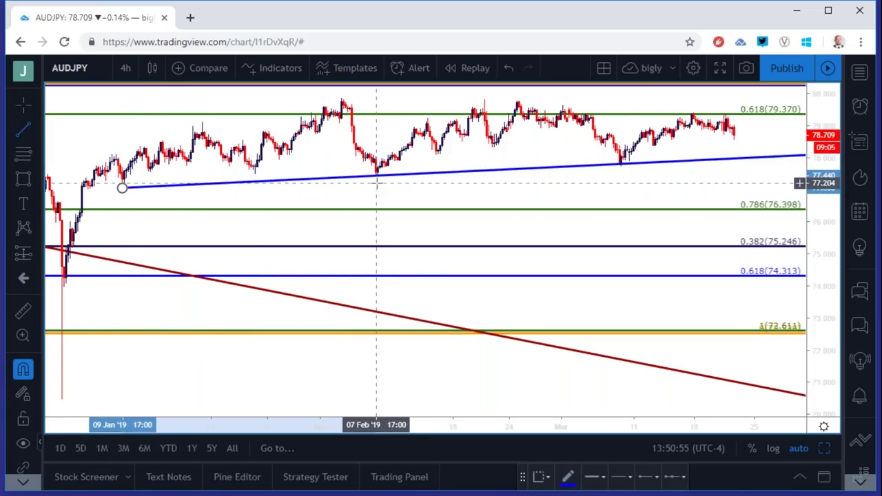
{"action": "left_click", "coordinate": [377, 182]}
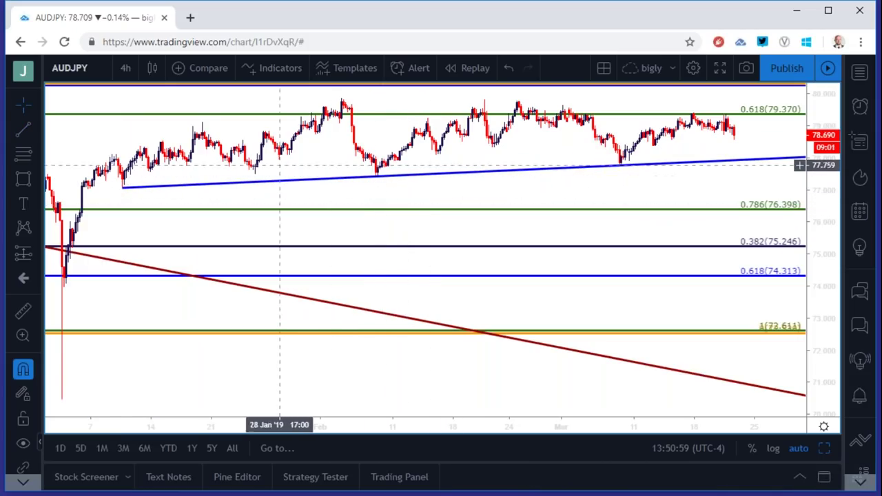
- Draw a blue trend line across the AUDJPY highs from about 79.843 on 4 February through the later February high at about 79.818
{"action": "left_click", "coordinate": [36, 129]}
{"action": "left_click", "coordinate": [103, 113]}
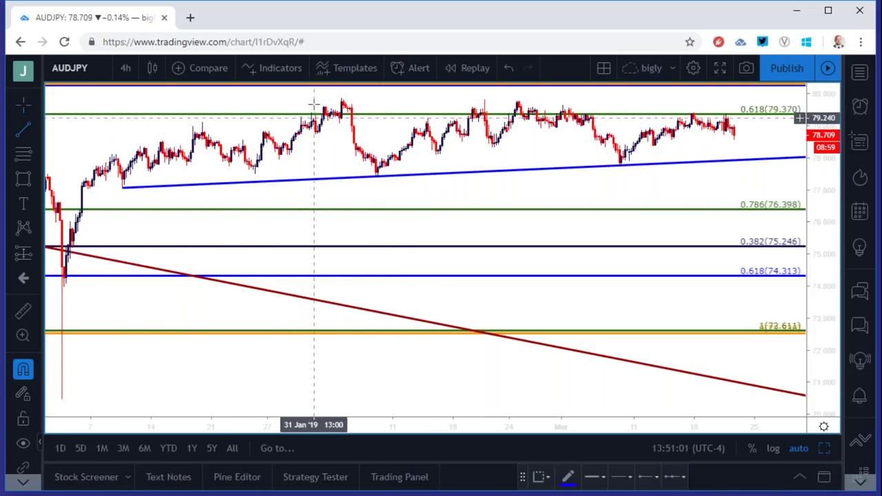
{"action": "left_click", "coordinate": [342, 99]}
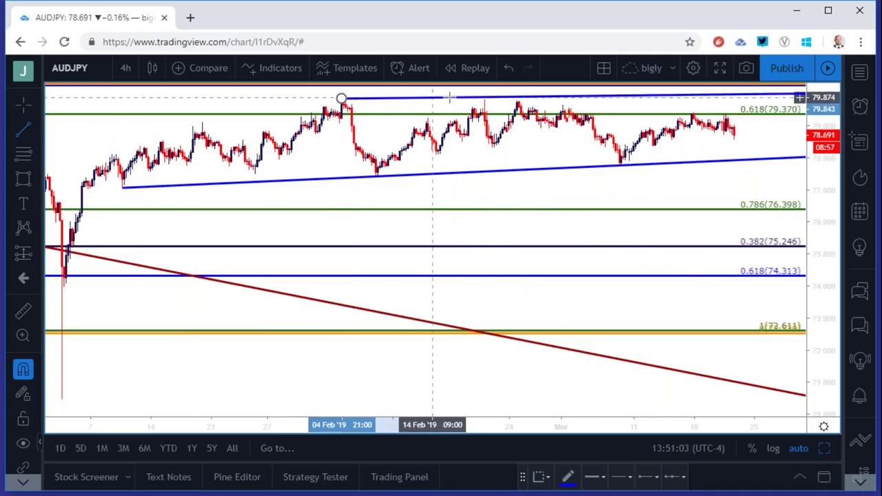
{"action": "left_click", "coordinate": [485, 98]}
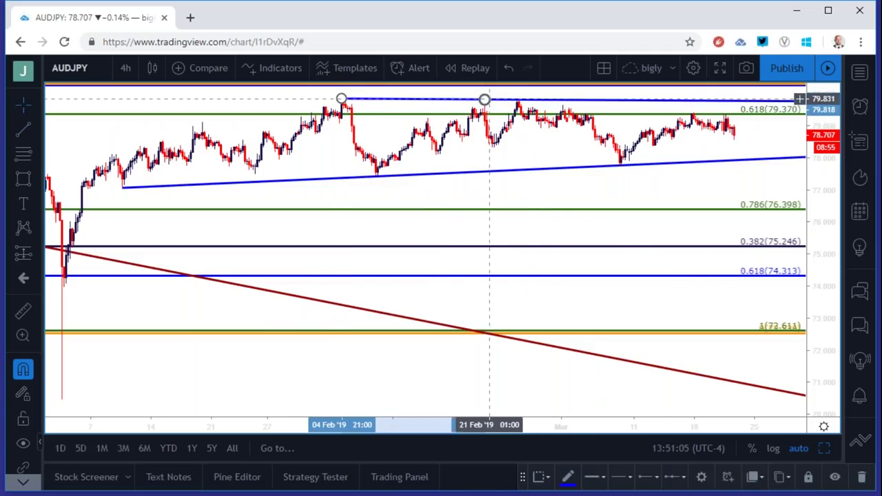
{"action": "scroll", "coordinate": [535, 147], "scroll_direction": "down", "scroll_amount": 1}
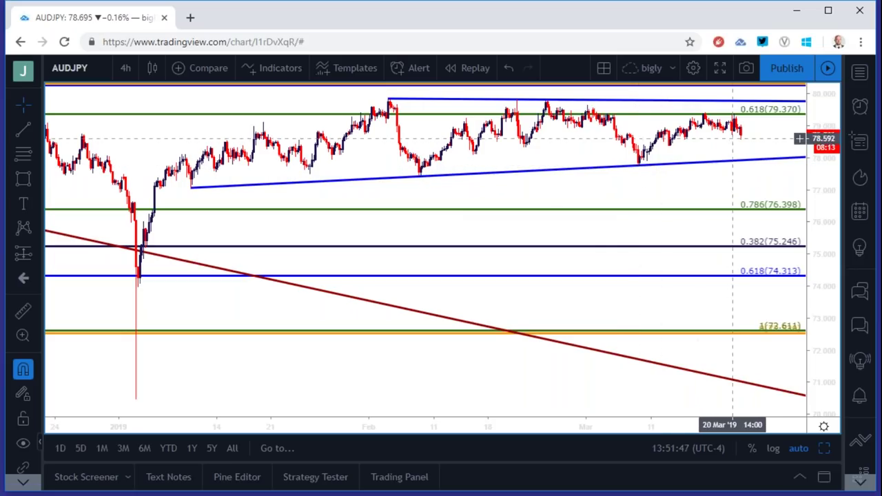
{"action": "scroll", "coordinate": [641, 155], "scroll_direction": "up", "scroll_amount": 2}
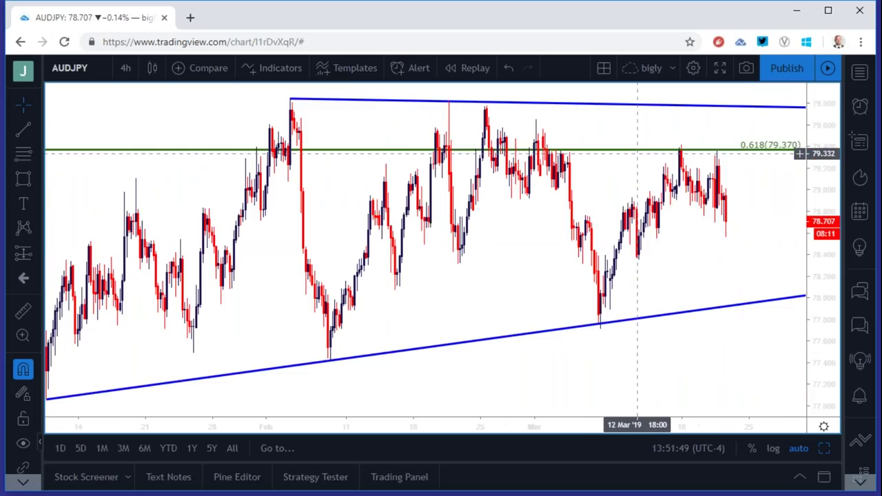
{"action": "scroll", "coordinate": [623, 153], "scroll_direction": "down", "scroll_amount": 1}
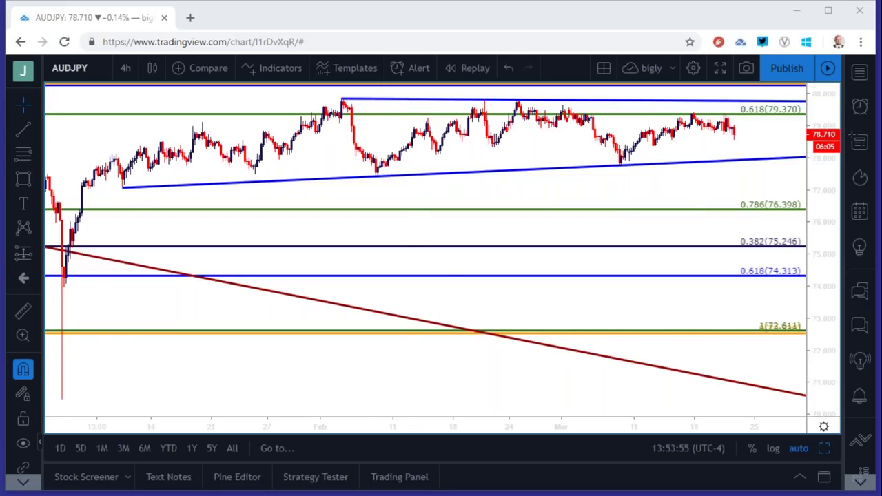
- Restore the four-chart layout, maximize the 1-hour AUDJPY chart with the EMAs, and set its interval to 5 minutes
{"action": "left_click", "coordinate": [821, 448]}
{"action": "left_click", "coordinate": [222, 344]}
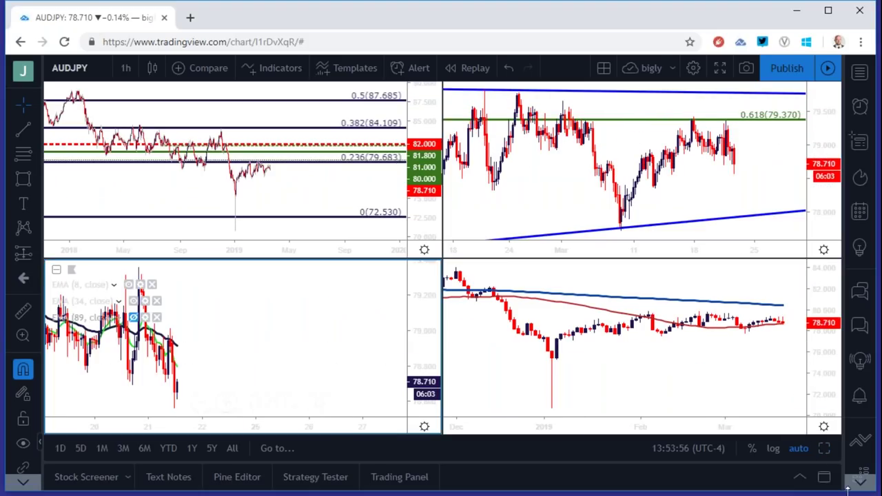
{"action": "left_click", "coordinate": [823, 447]}
{"action": "left_click", "coordinate": [122, 68]}
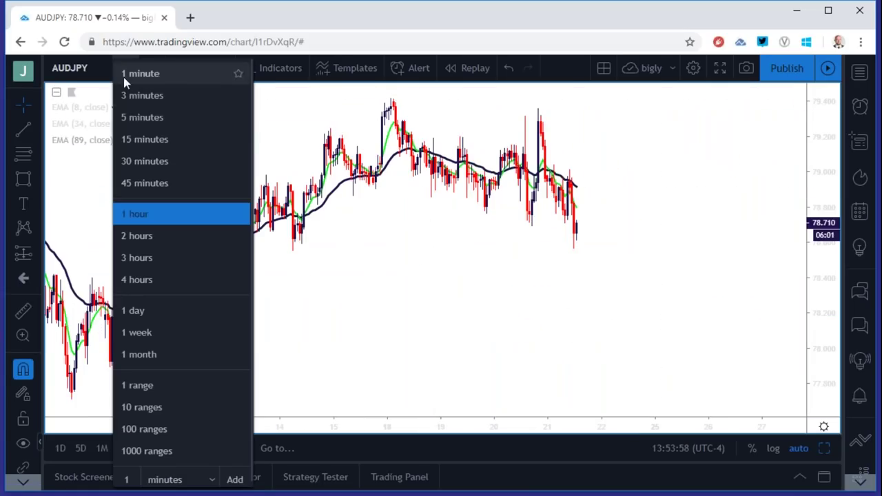
{"action": "left_click", "coordinate": [149, 118]}
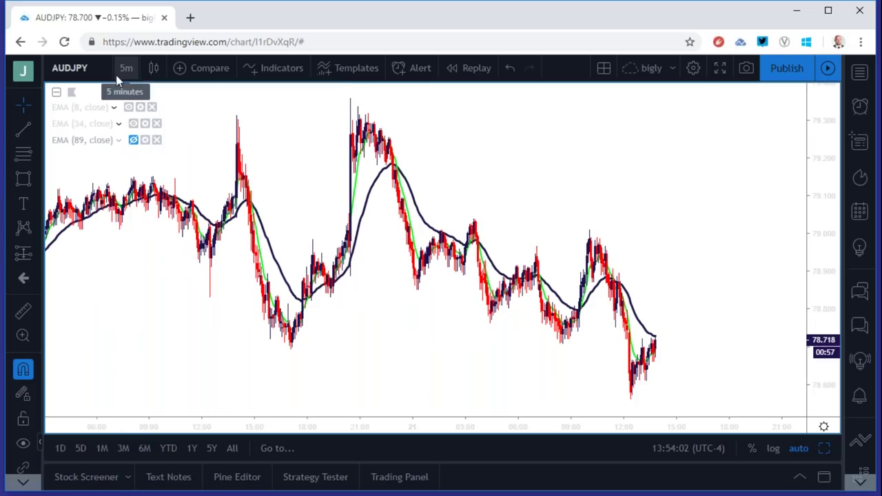
- Switch the maximized 5-minute chart to the FX:EURUSD symbol
{"action": "left_click", "coordinate": [82, 69]}
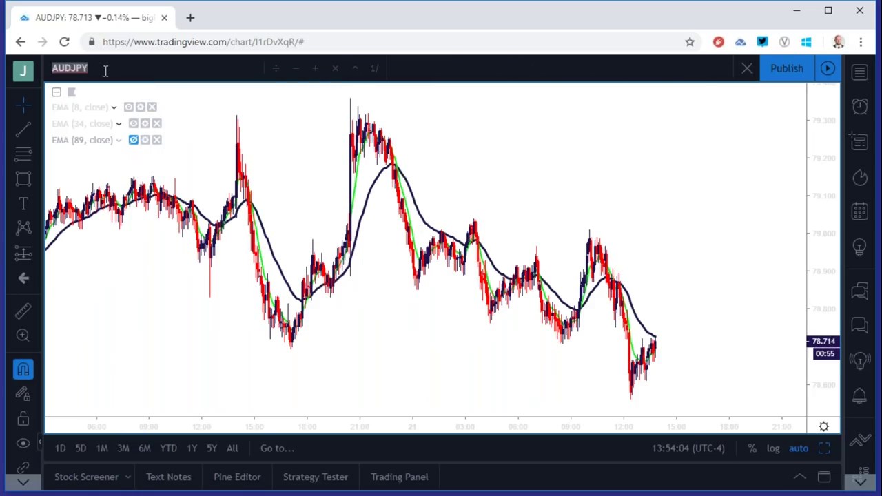
{"action": "type", "text": "EURUSD"}
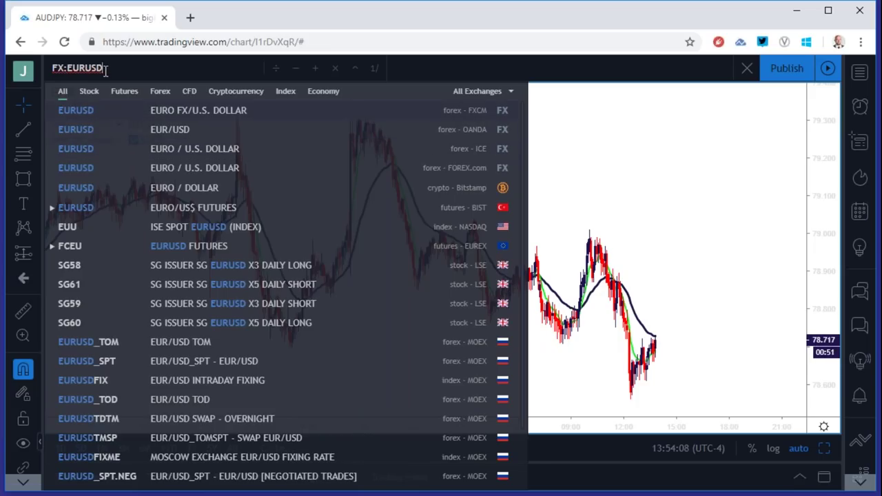
{"action": "key", "text": "Return"}
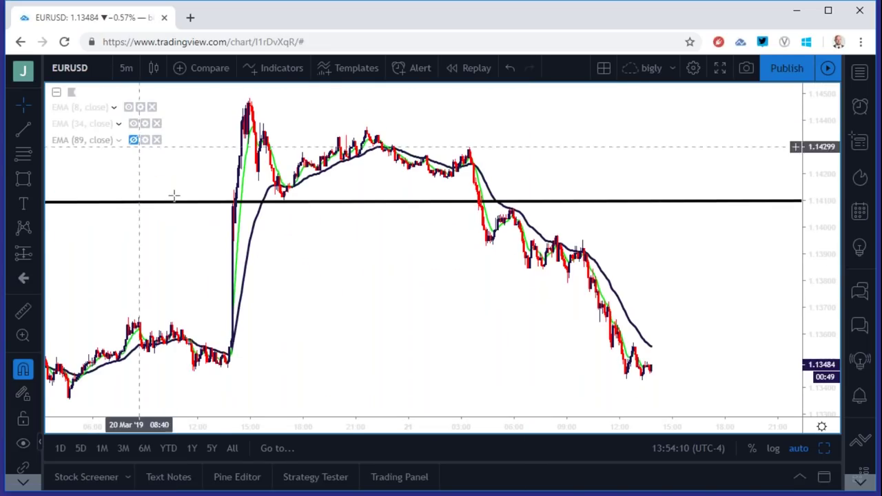
- Compare the EURUSD decline with the moving averages and the black trend line on the 5-minute interval, and set the interval to 4 hours
{"action": "scroll", "coordinate": [321, 274], "scroll_direction": "up", "scroll_amount": 2}
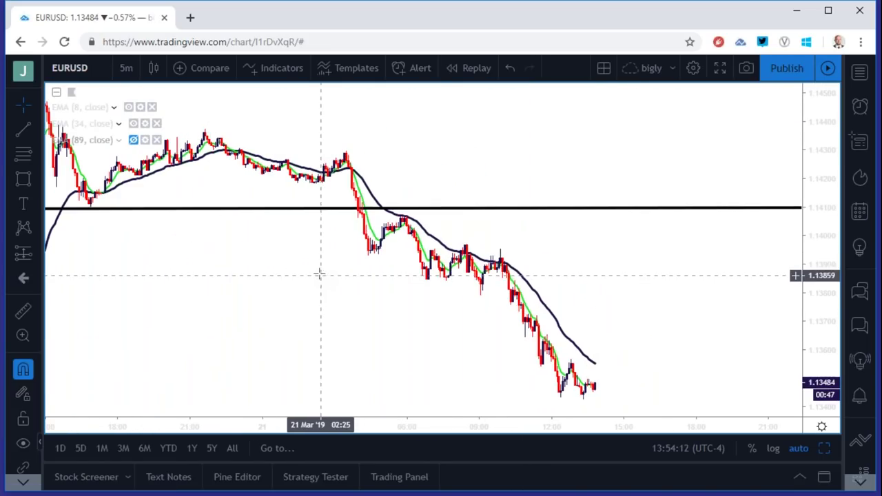
{"action": "scroll", "coordinate": [207, 145], "scroll_direction": "down", "scroll_amount": 3}
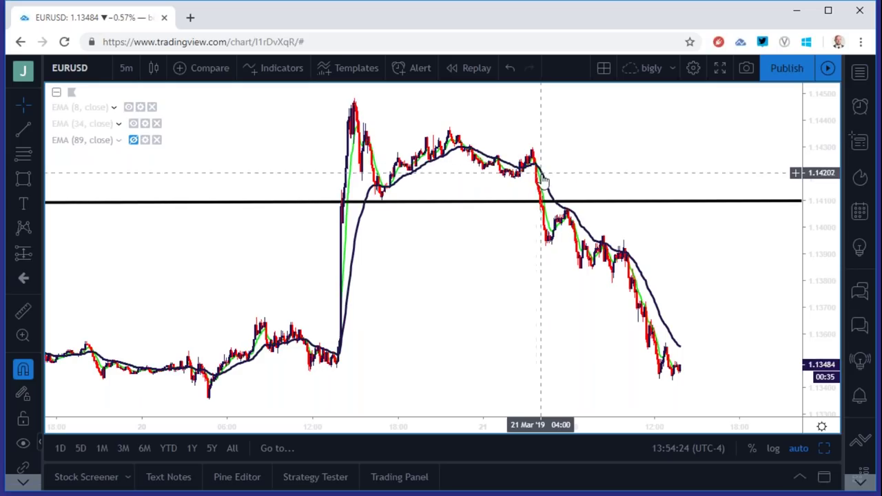
{"action": "scroll", "coordinate": [545, 203], "scroll_direction": "up", "scroll_amount": 3}
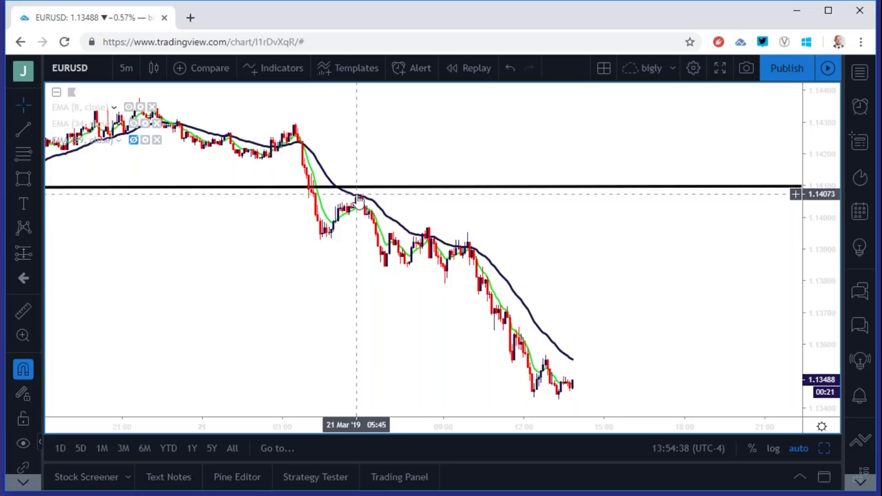
{"action": "scroll", "coordinate": [363, 196], "scroll_direction": "down", "scroll_amount": 2}
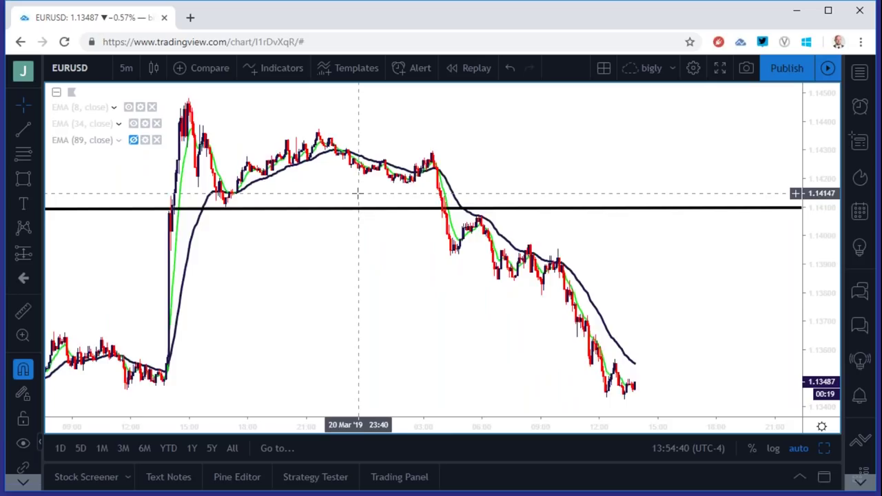
{"action": "scroll", "coordinate": [356, 194], "scroll_direction": "down", "scroll_amount": 1}
{"action": "left_click", "coordinate": [126, 67]}
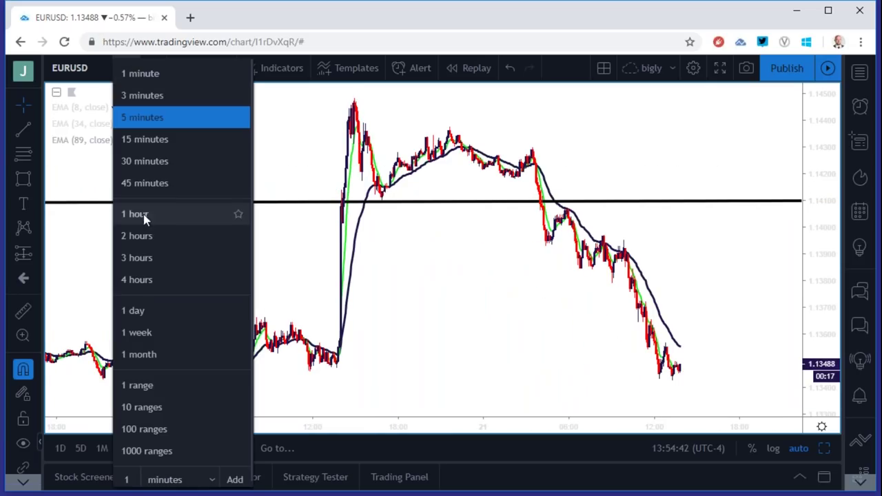
{"action": "left_click", "coordinate": [150, 277]}
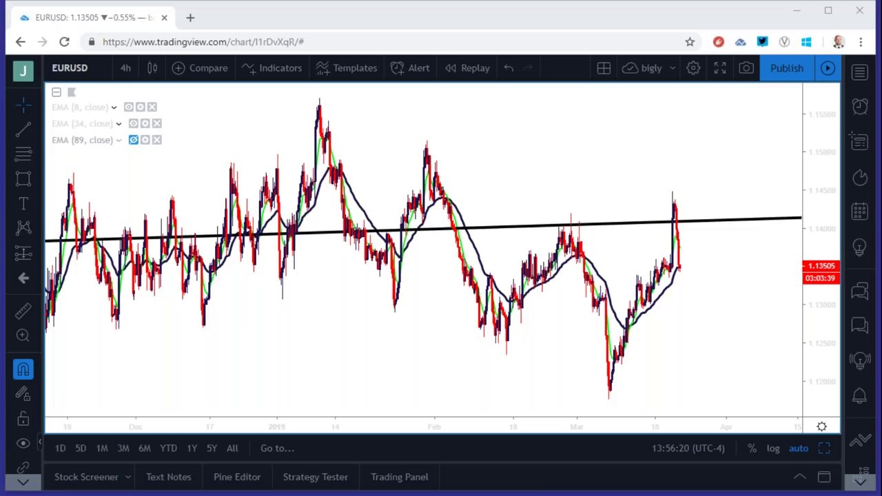
- Maximize the daily EURUSD chart from the four-chart layout, set it to 4 hours, and examine price around the rising trend line and Fibonacci levels
{"action": "left_click", "coordinate": [823, 448]}
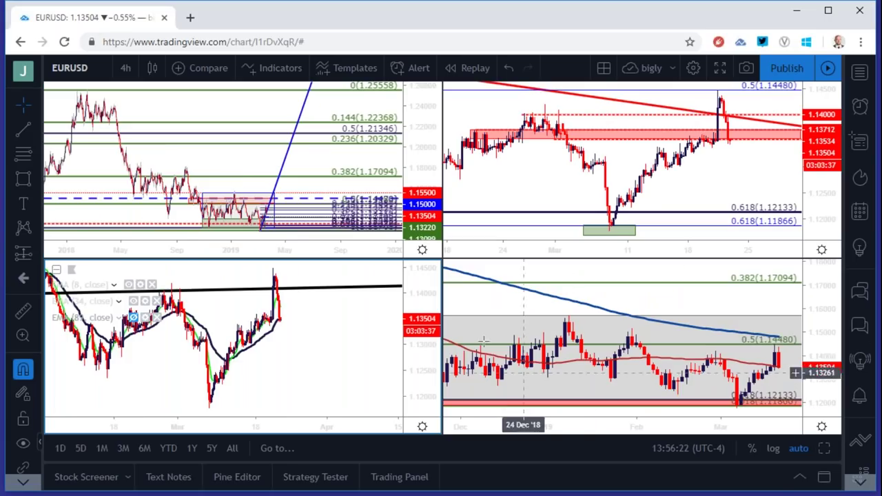
{"action": "left_click", "coordinate": [187, 155]}
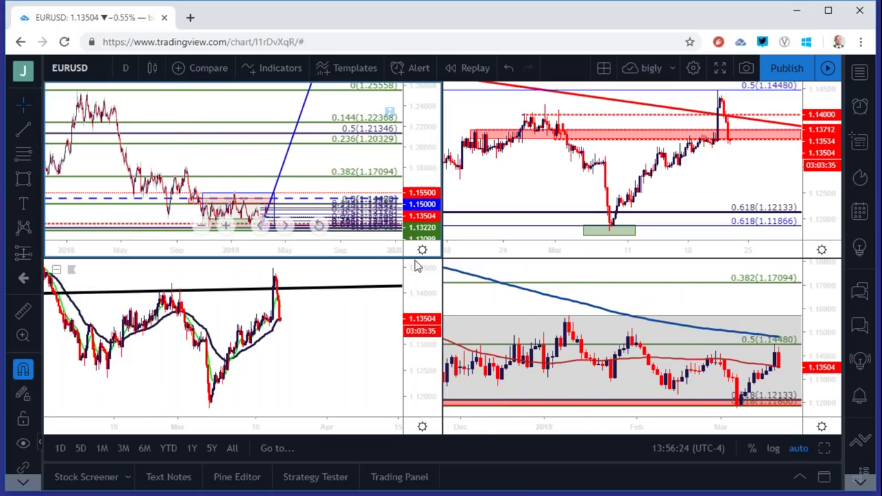
{"action": "left_click", "coordinate": [824, 447]}
{"action": "left_click", "coordinate": [128, 68]}
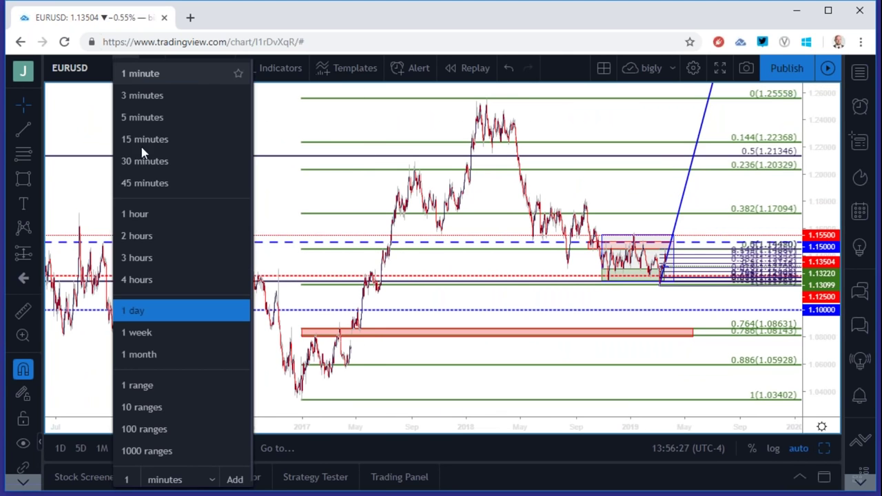
{"action": "left_click", "coordinate": [156, 279]}
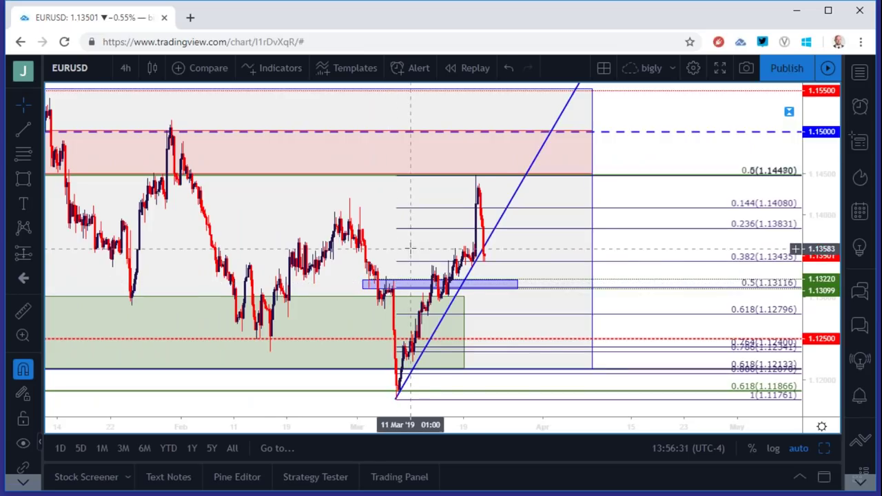
{"action": "left_click_drag", "start_coordinate": [390, 304], "coordinate": [523, 255]}
{"action": "scroll", "coordinate": [488, 262], "scroll_direction": "up", "scroll_amount": 2}
{"action": "scroll", "coordinate": [489, 262], "scroll_direction": "up", "scroll_amount": 1}
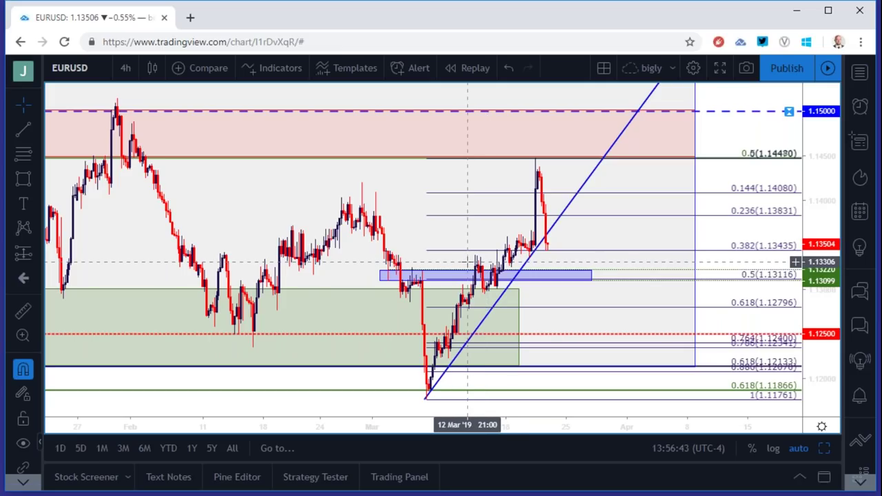
{"action": "scroll", "coordinate": [468, 262], "scroll_direction": "down", "scroll_amount": 1}
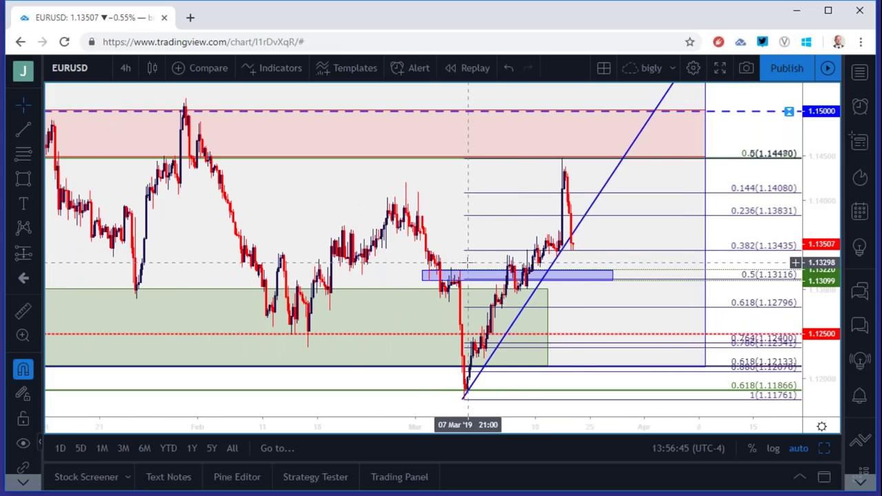
{"action": "scroll", "coordinate": [468, 262], "scroll_direction": "down", "scroll_amount": 1}
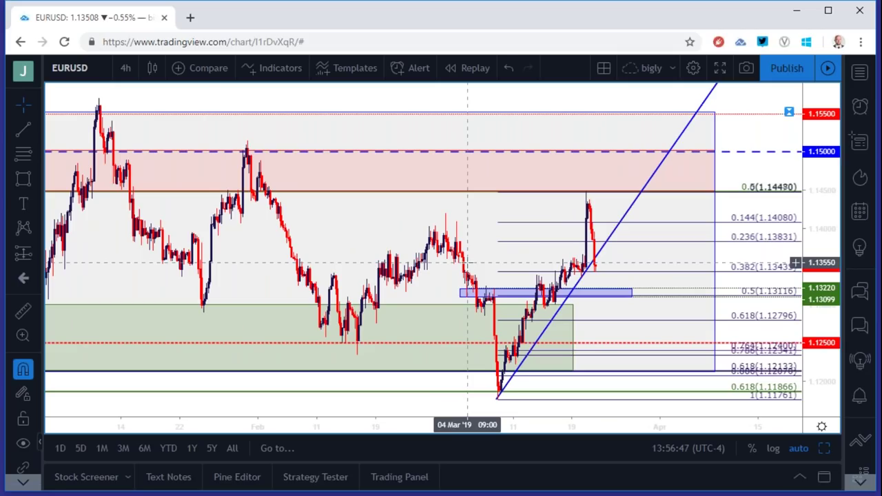
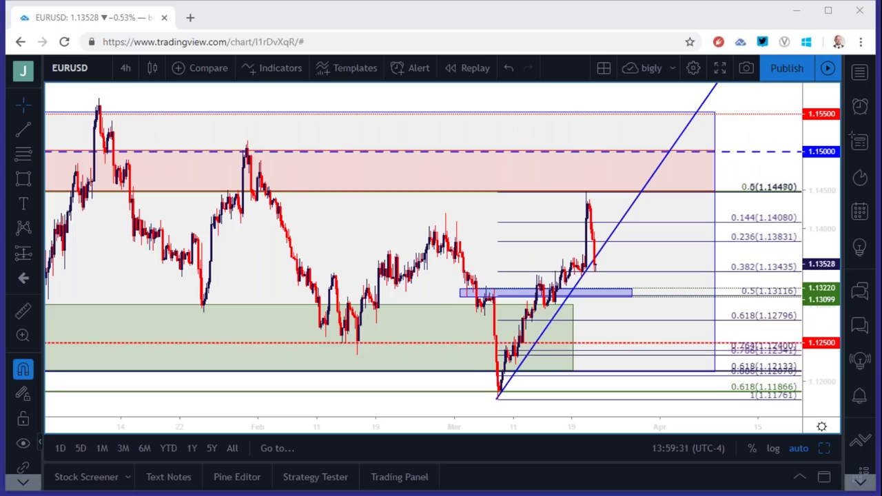
- Switch the 4-hour chart to the DXY symbol to compare it with EURUSD
{"action": "left_click", "coordinate": [99, 66]}
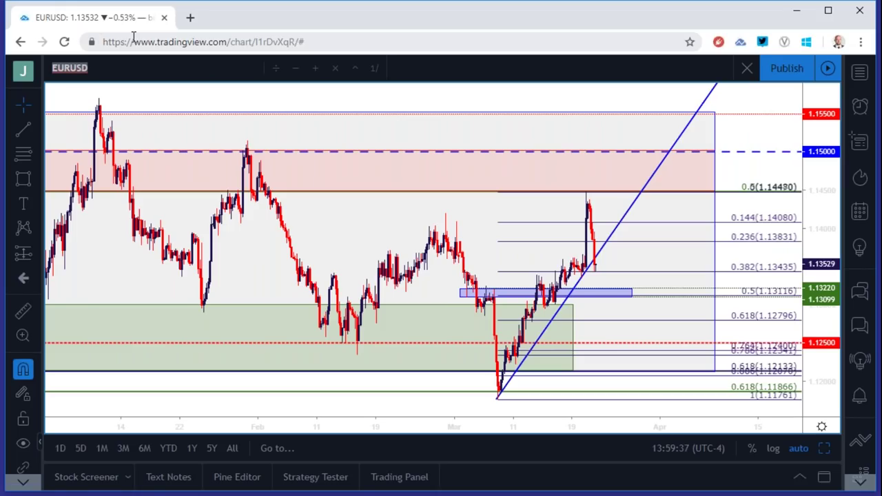
{"action": "type", "text": "DXY"}
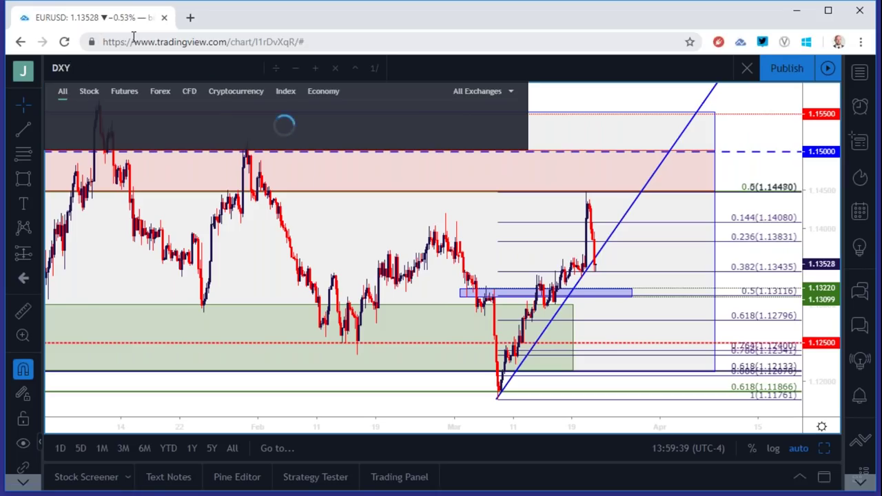
{"action": "key", "text": "Return"}
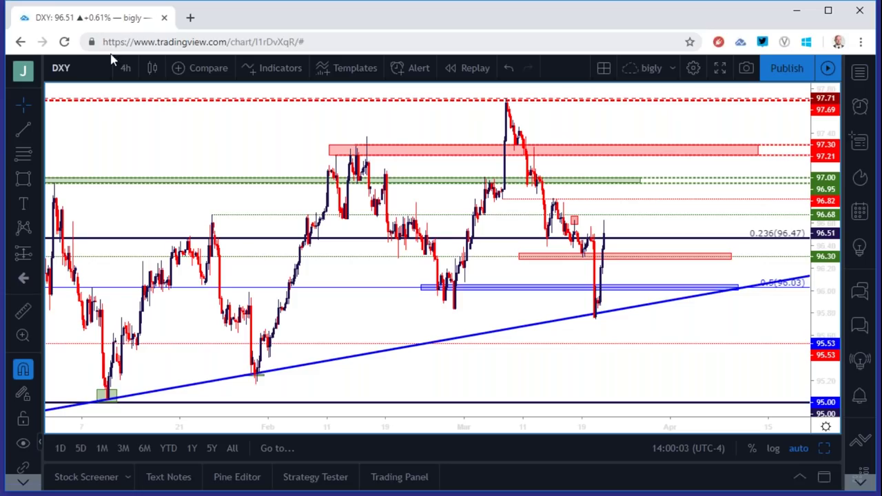
{"action": "left_click", "coordinate": [94, 67]}
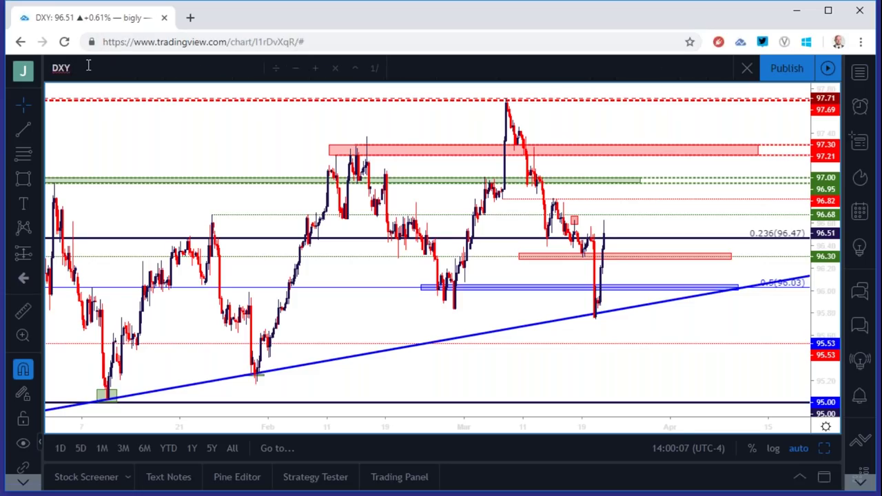
{"action": "double_click", "coordinate": [89, 67]}
{"action": "type", "text": "GBPUSD"}
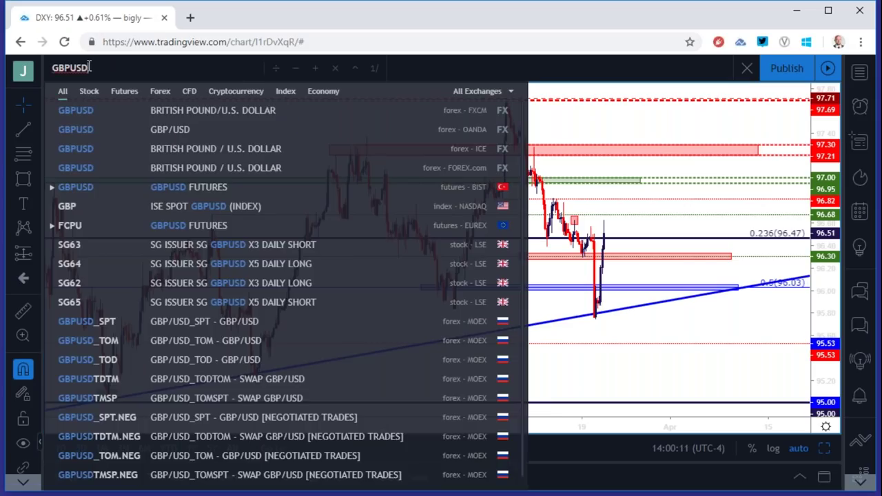
{"action": "key", "text": "BackSpace"}
{"action": "key", "text": "BackSpace"}
{"action": "key", "text": "BackSpace"}
{"action": "key", "text": "BackSpace"}
{"action": "key", "text": "BackSpace"}
{"action": "key", "text": "BackSpace"}
{"action": "type", "text": "EURUS"}
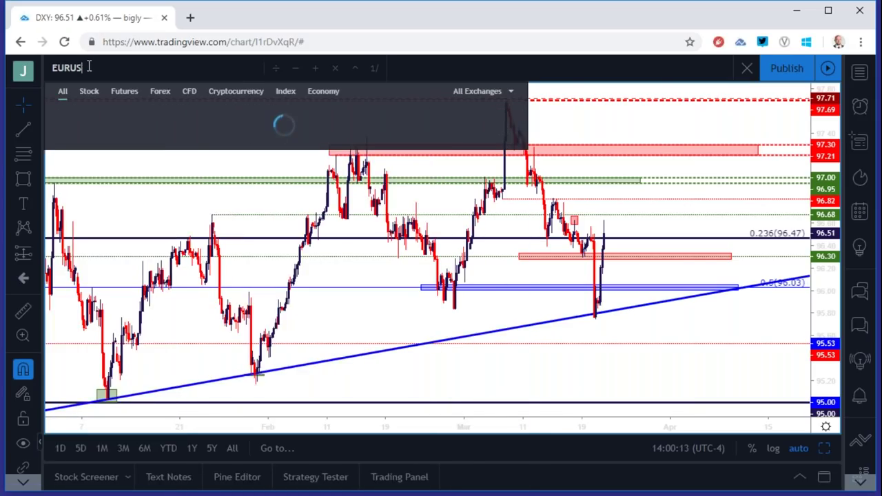
{"action": "type", "text": "D"}
{"action": "key", "text": "Down"}
{"action": "key", "text": "Down"}
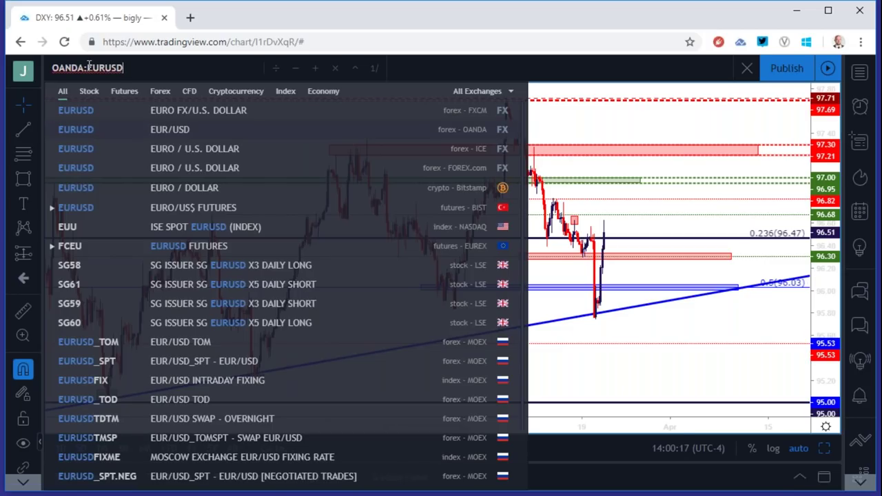
- Switch the 4-hour DXY chart to the USDCNH symbol and examine price inside the falling red channel
{"action": "double_click", "coordinate": [89, 67]}
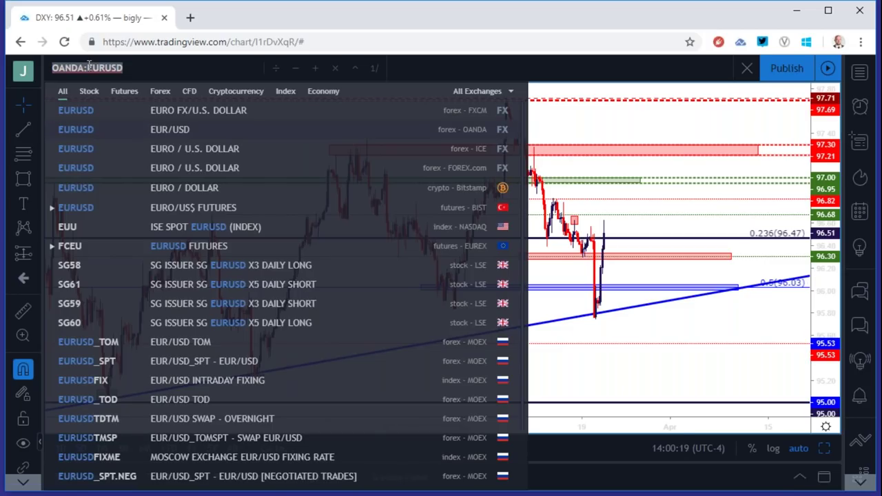
{"action": "type", "text": "USD"}
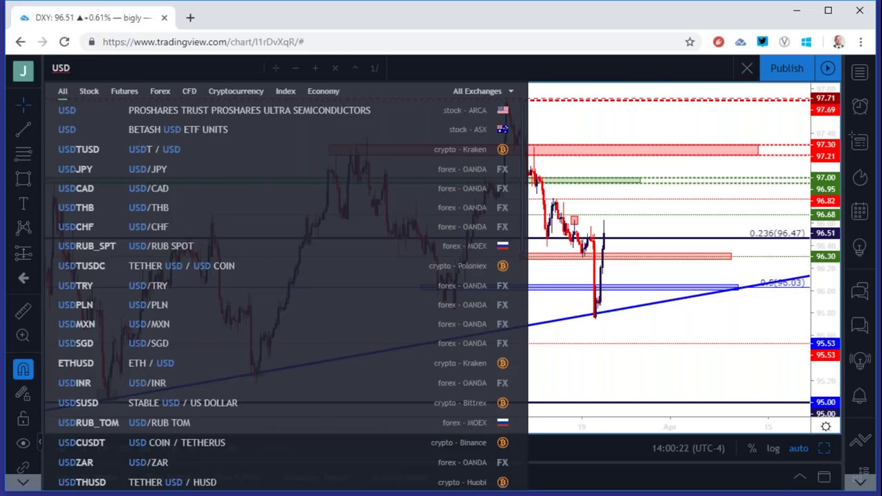
{"action": "key", "text": "BackSpace"}
{"action": "type", "text": "DCNH"}
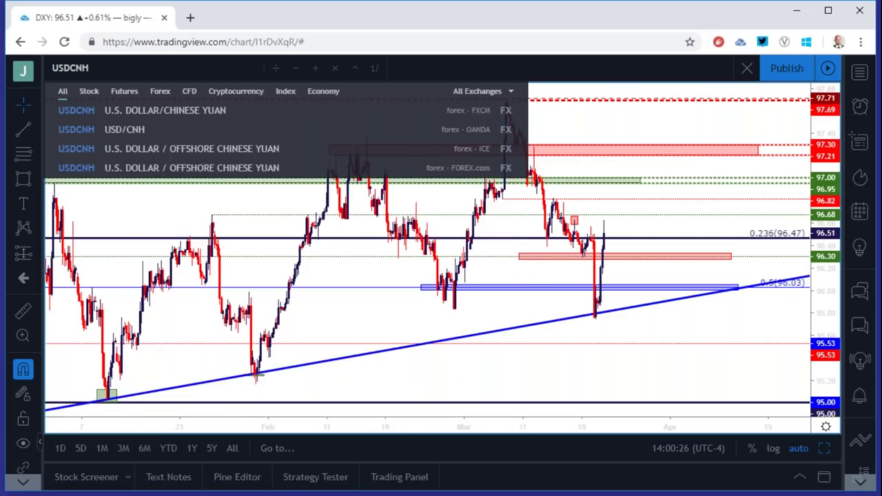
{"action": "key", "text": "Down"}
{"action": "key", "text": "Return"}
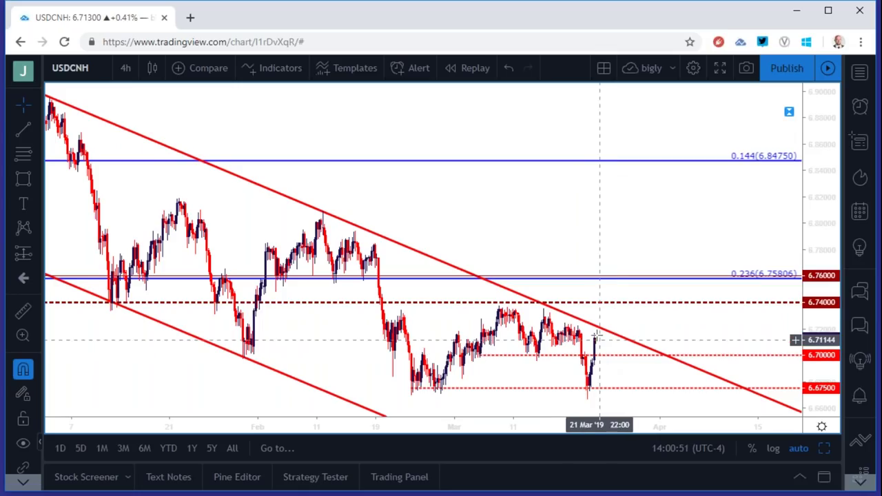
{"action": "scroll", "coordinate": [588, 306], "scroll_direction": "down", "scroll_amount": 5}
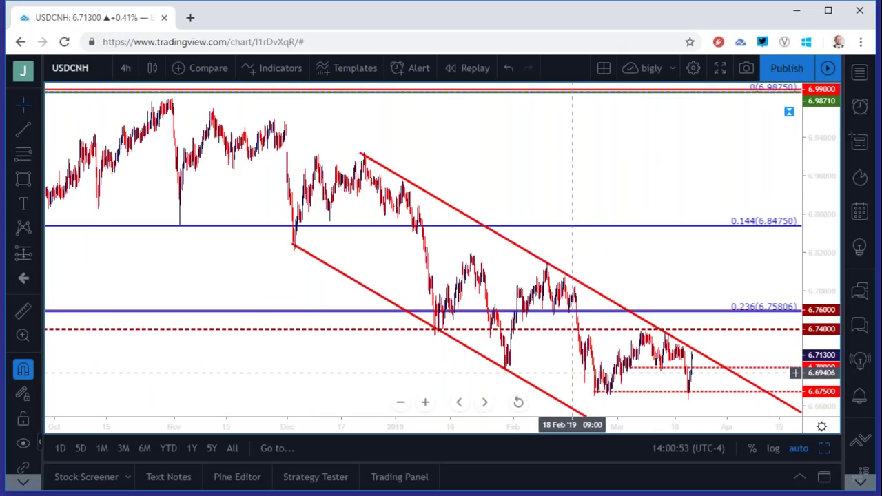
- Switch the 4-hour chart from USDCNH to the EURUSD symbol
{"action": "left_click", "coordinate": [89, 73]}
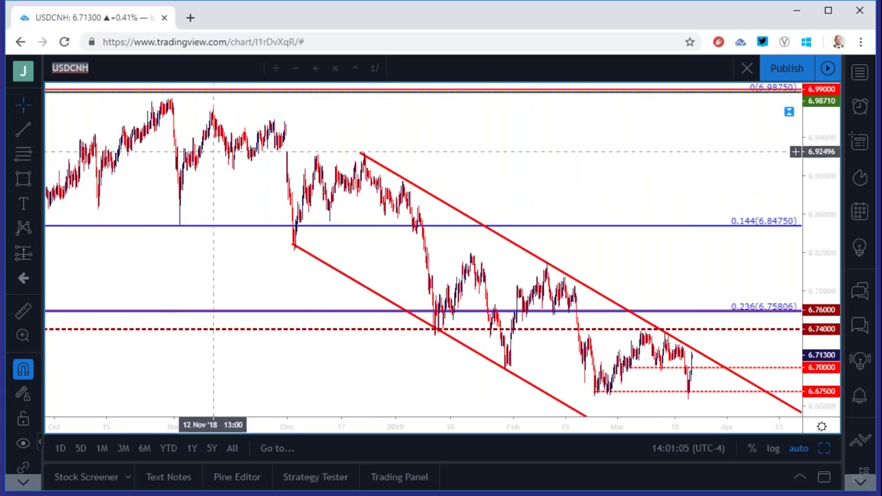
{"action": "type", "text": "EURUSD"}
{"action": "key", "text": "Down"}
{"action": "key", "text": "Down"}
{"action": "key", "text": "Down"}
{"action": "key", "text": "Down"}
{"action": "key", "text": "Up"}
{"action": "key", "text": "Return"}
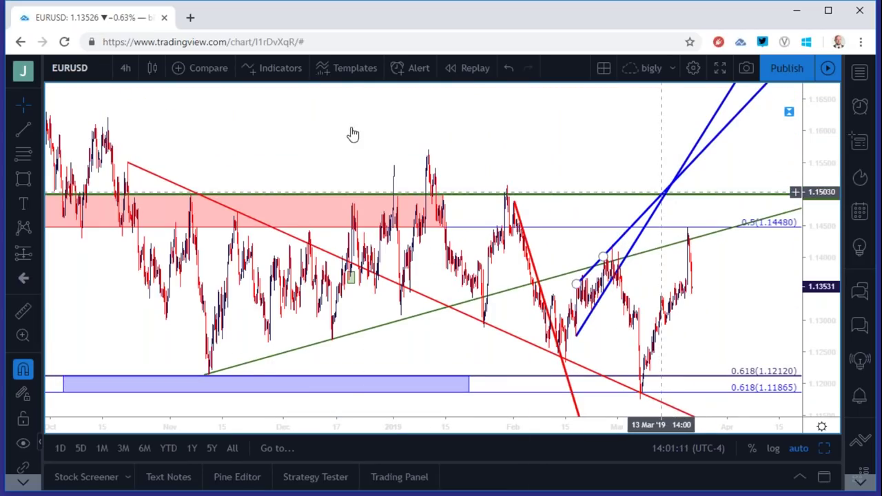
- Change the chart to the FX:EURUSD feed and check price against the rising blue trend line and Fibonacci levels
{"action": "left_click", "coordinate": [96, 73]}
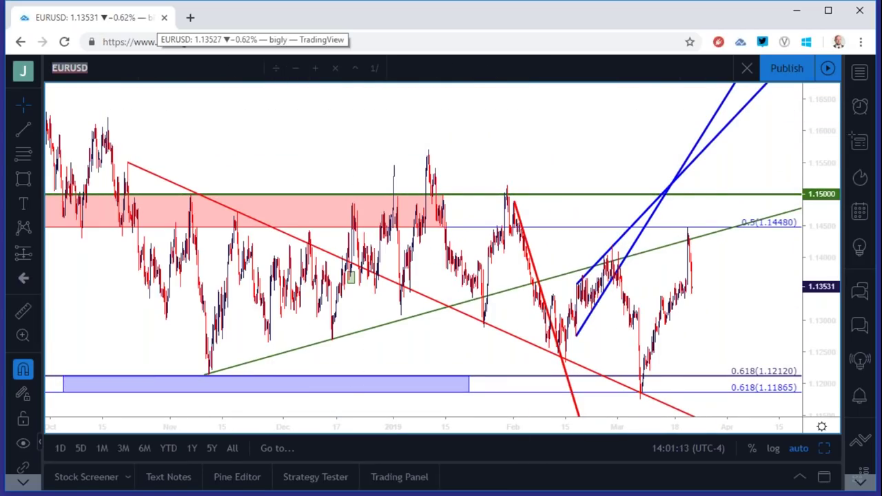
{"action": "type", "text": "EURUSD"}
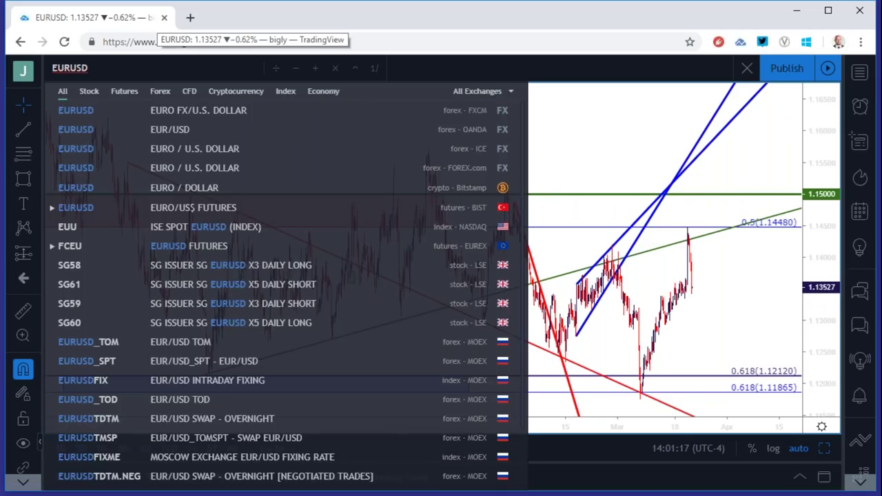
{"action": "key", "text": "Return"}
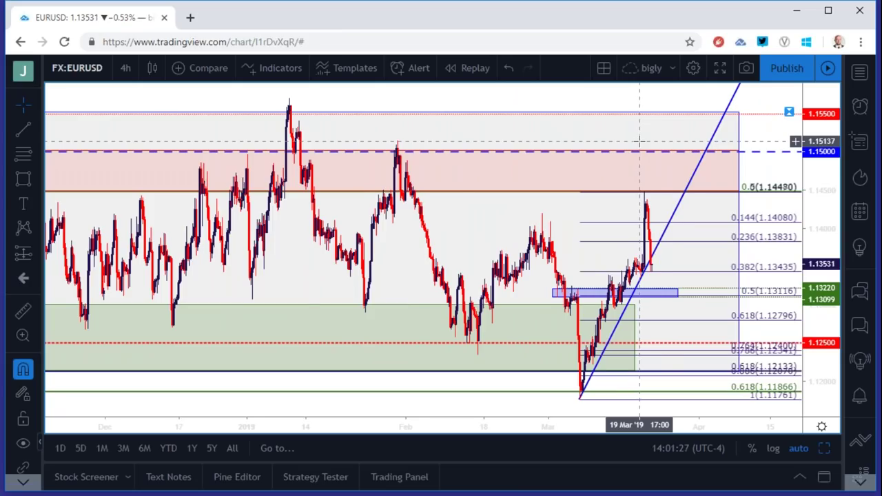
{"action": "scroll", "coordinate": [551, 142], "scroll_direction": "down", "scroll_amount": 1}
- Switch the 4-hour chart to USDCHF and examine the recent drop around the 0.618 Fibonacci level
{"action": "left_click", "coordinate": [66, 74]}
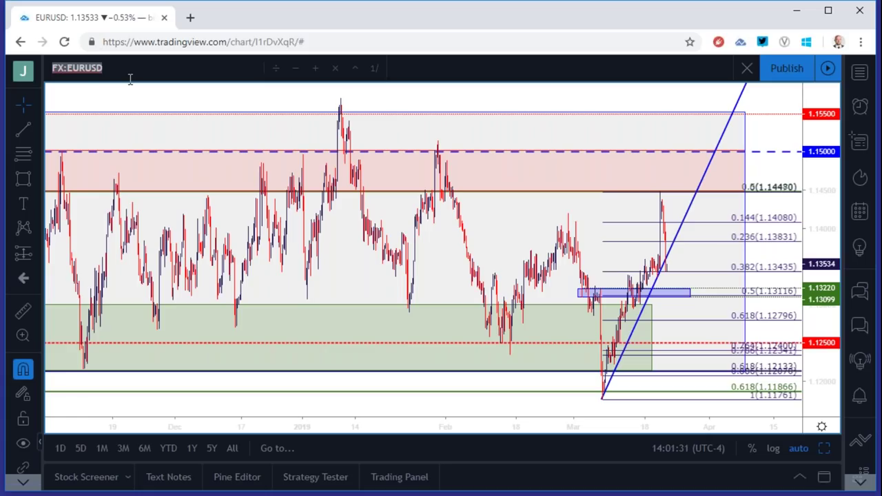
{"action": "type", "text": "USDCHF"}
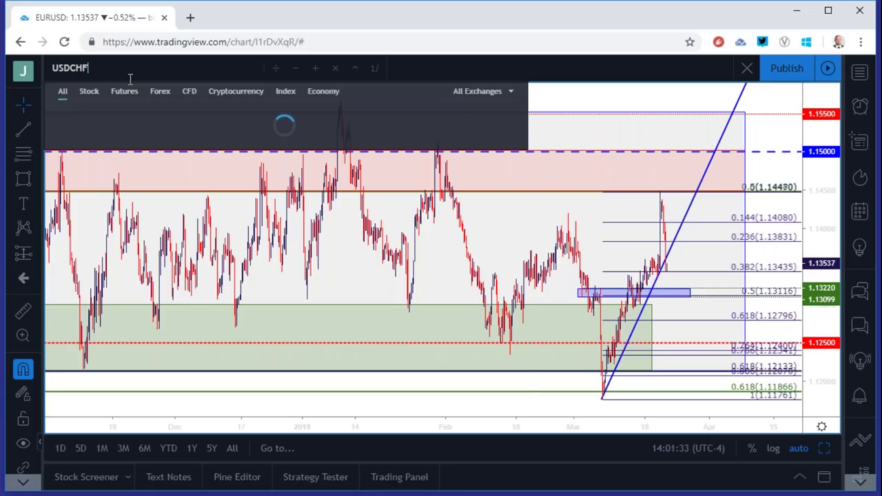
{"action": "key", "text": "Return"}
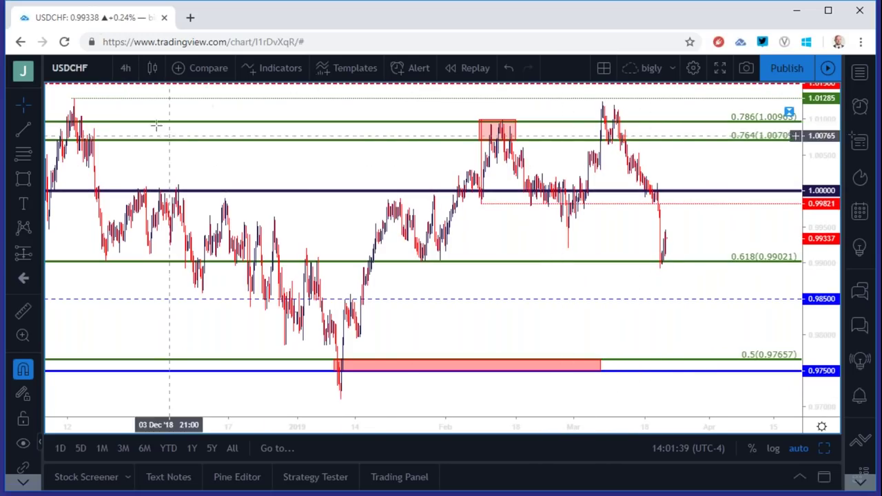
{"action": "left_click", "coordinate": [101, 73]}
{"action": "scroll", "coordinate": [644, 197], "scroll_direction": "up", "scroll_amount": 2}
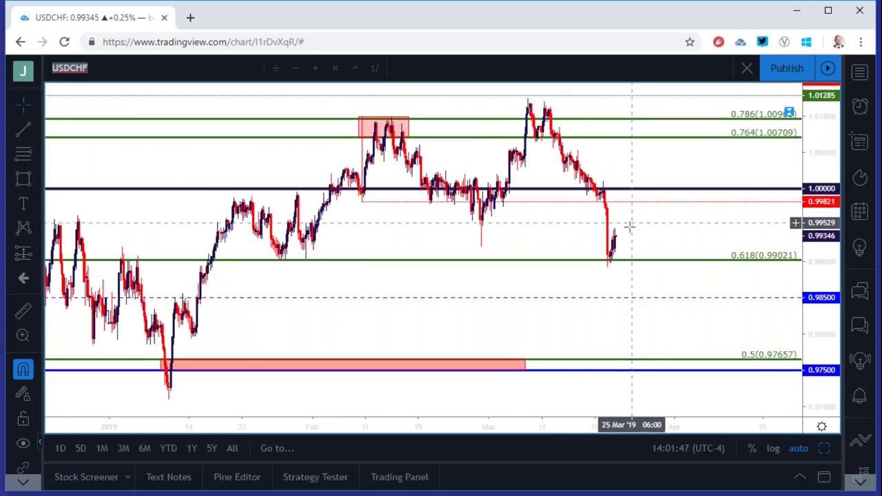
{"action": "scroll", "coordinate": [628, 226], "scroll_direction": "up", "scroll_amount": 2}
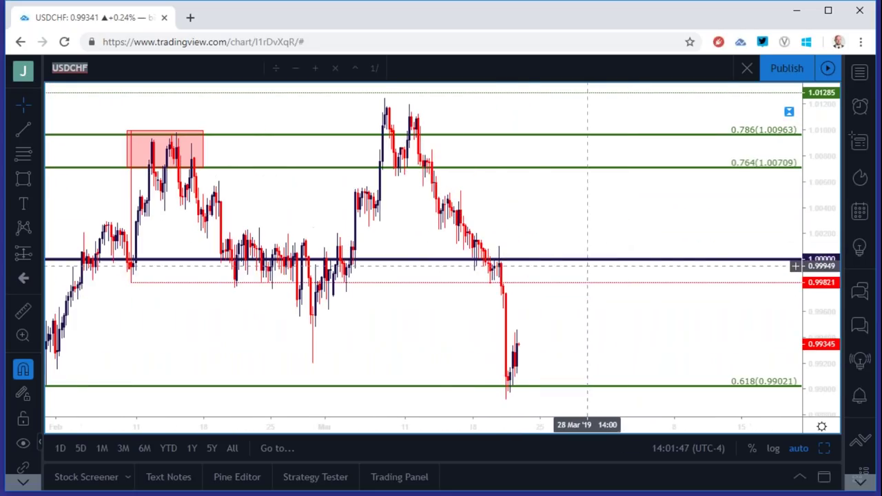
{"action": "left_click", "coordinate": [127, 282]}
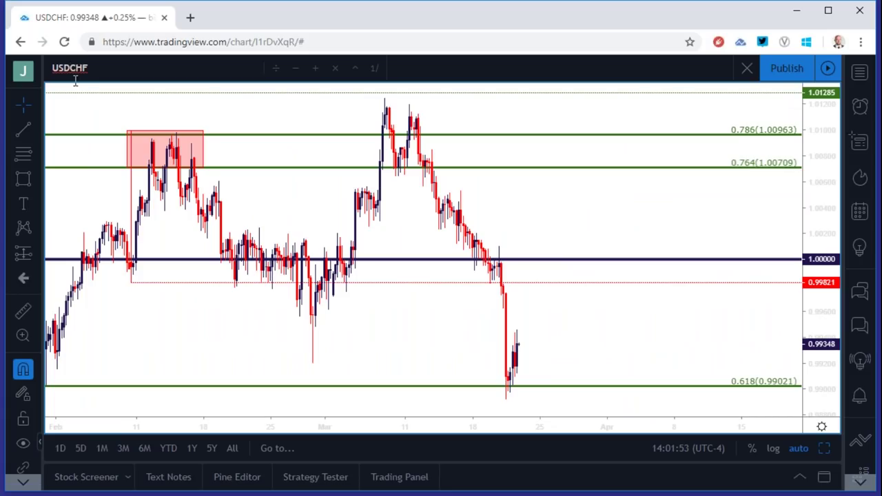
{"action": "double_click", "coordinate": [113, 75]}
{"action": "key", "text": "Escape"}
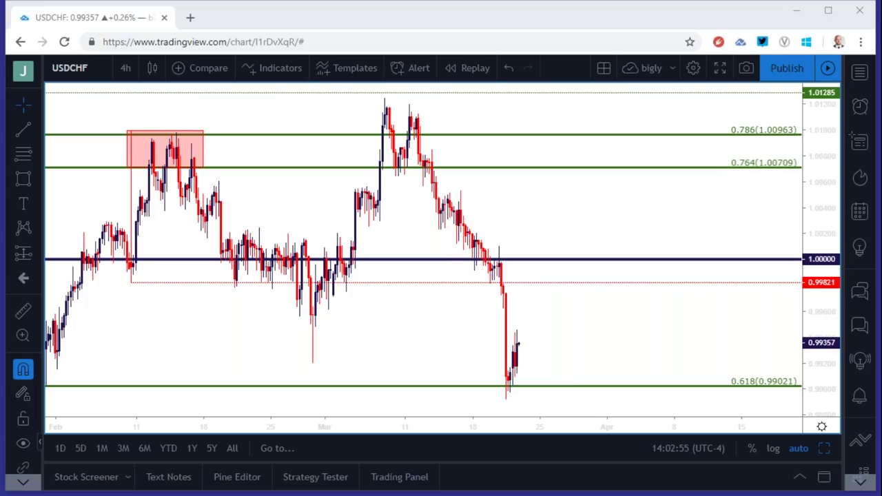
- Set the USDCHF chart to the 1-week interval and review its long-term Fibonacci levels
{"action": "left_click", "coordinate": [121, 67]}
{"action": "left_click", "coordinate": [121, 68]}
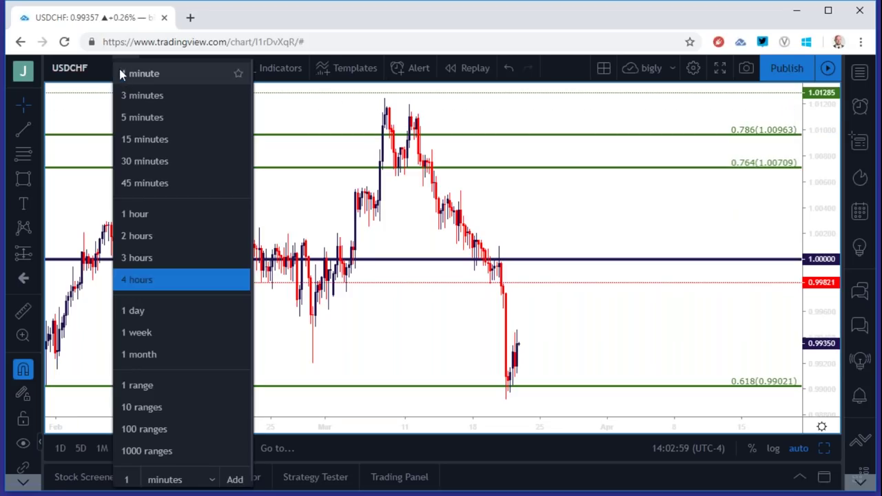
{"action": "left_click", "coordinate": [152, 328]}
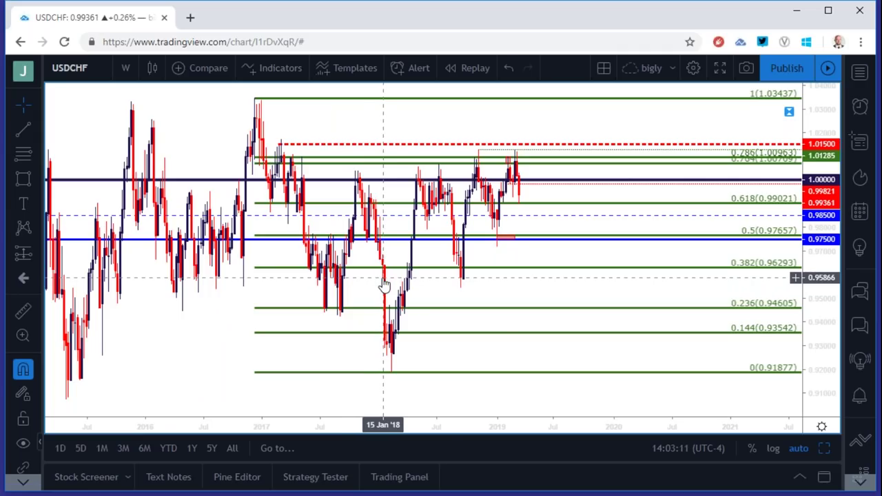
- Return to the four-chart layout, maximize the 4-hour USDCHF chart and set its interval to 1 day
{"action": "left_click", "coordinate": [825, 446]}
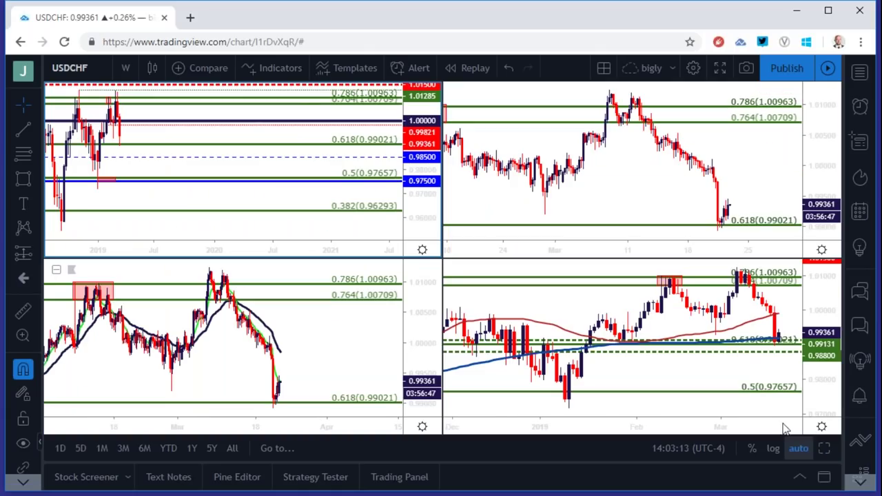
{"action": "left_click", "coordinate": [824, 447]}
{"action": "left_click", "coordinate": [125, 67]}
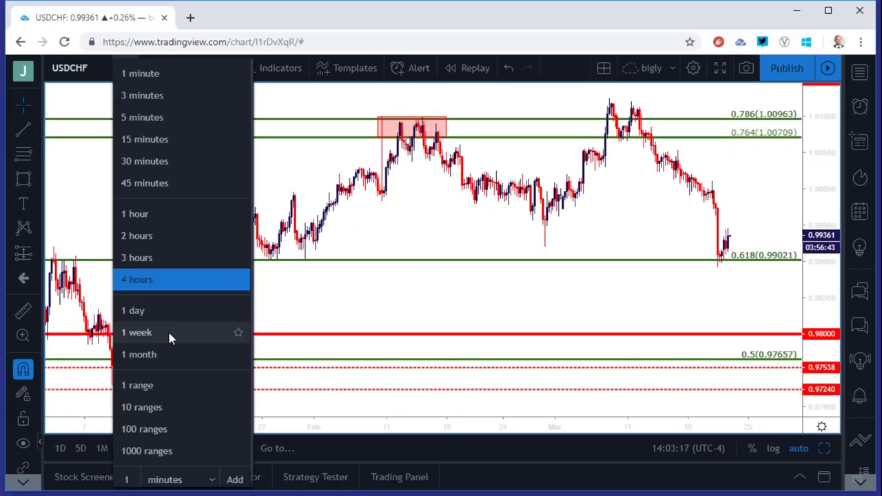
{"action": "left_click", "coordinate": [169, 316]}
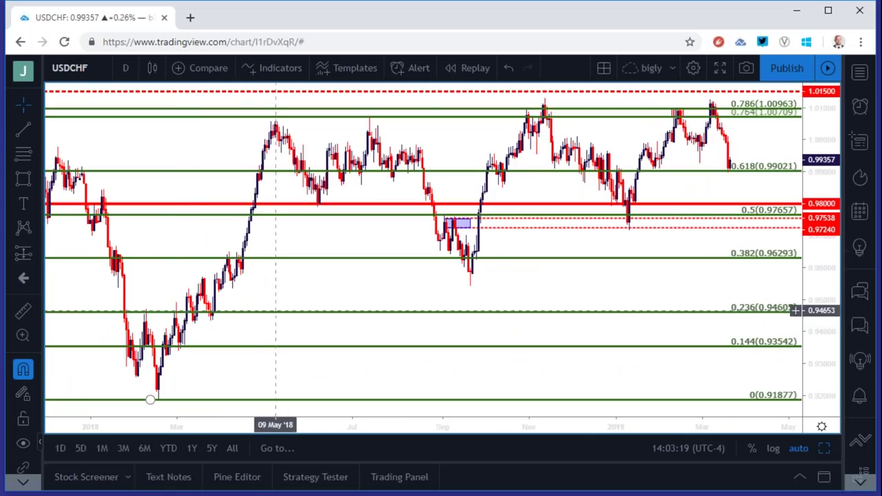
{"action": "left_click_drag", "start_coordinate": [535, 184], "coordinate": [489, 188]}
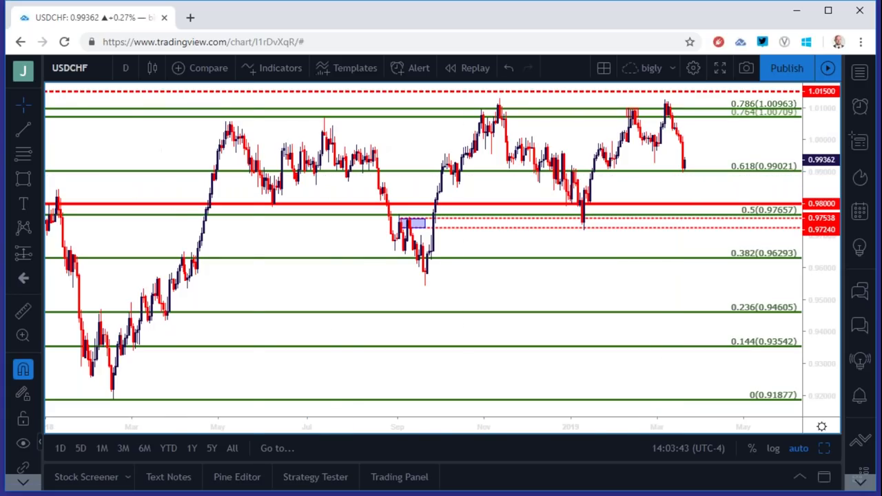
- Examine USDCHF on the 4-hour, 1-hour and 5-minute intervals in turn
{"action": "left_click", "coordinate": [125, 68]}
{"action": "left_click", "coordinate": [153, 278]}
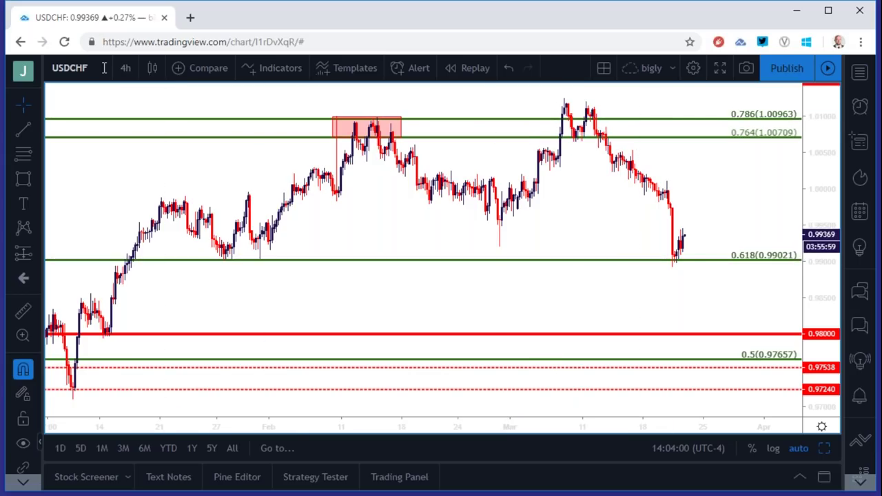
{"action": "left_click", "coordinate": [126, 68]}
{"action": "left_click", "coordinate": [146, 212]}
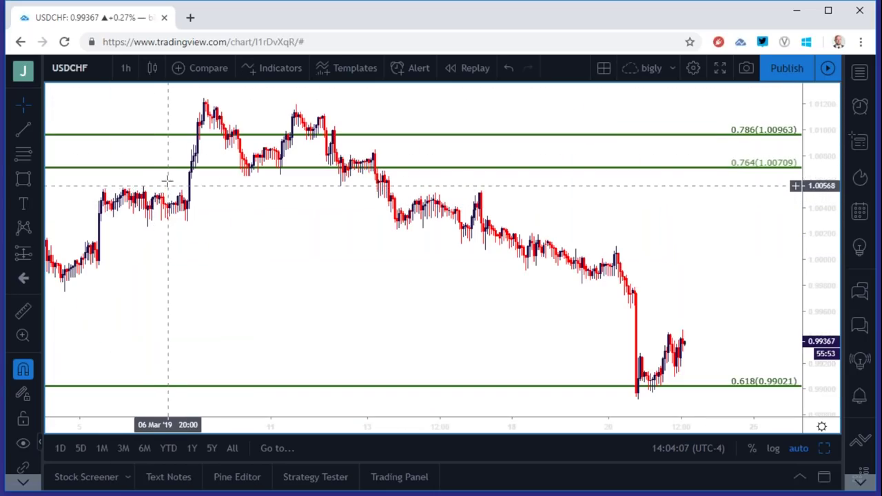
{"action": "left_click", "coordinate": [133, 73]}
{"action": "left_click", "coordinate": [135, 116]}
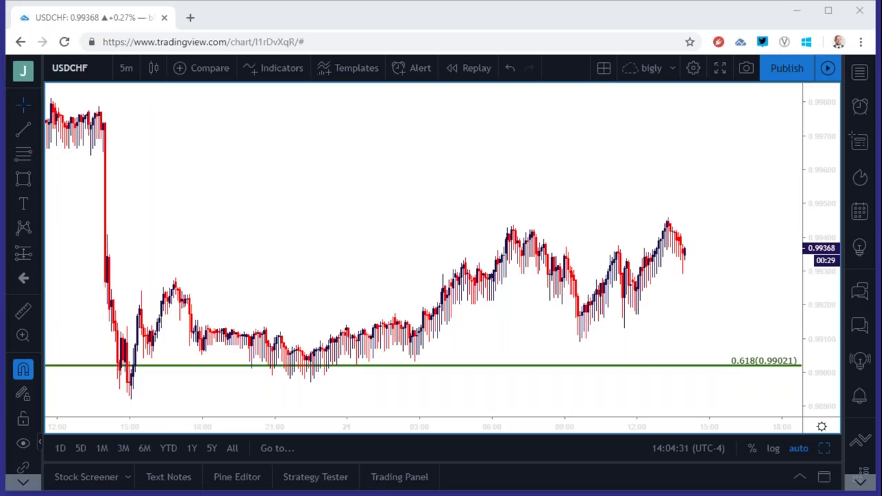
- Review USDCHF on the 1-day interval, set it to 4 hours and examine price near the 0.618 Fibonacci level
{"action": "left_click", "coordinate": [126, 68]}
{"action": "left_click", "coordinate": [156, 306]}
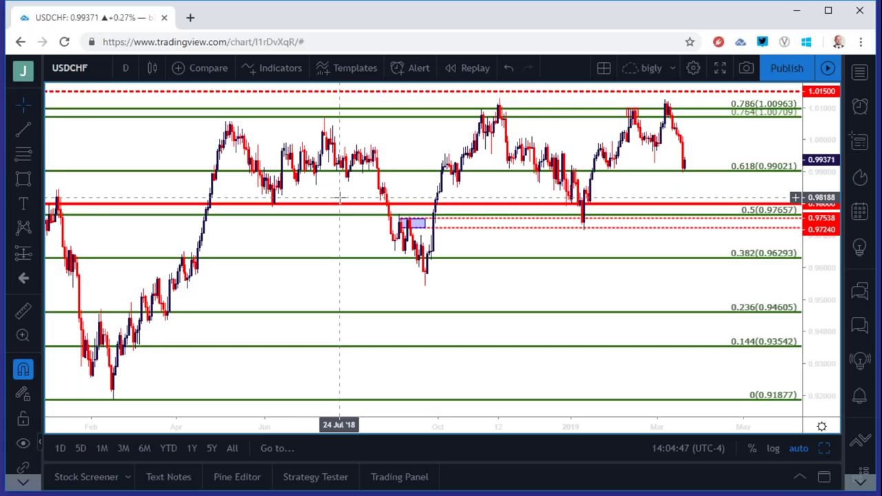
{"action": "left_click", "coordinate": [123, 69]}
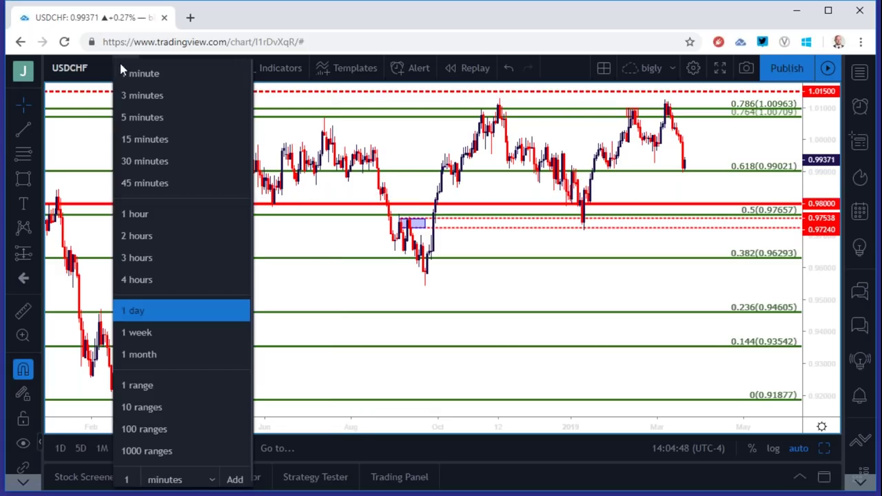
{"action": "left_click", "coordinate": [159, 278]}
{"action": "scroll", "coordinate": [204, 282], "scroll_direction": "up", "scroll_amount": 3}
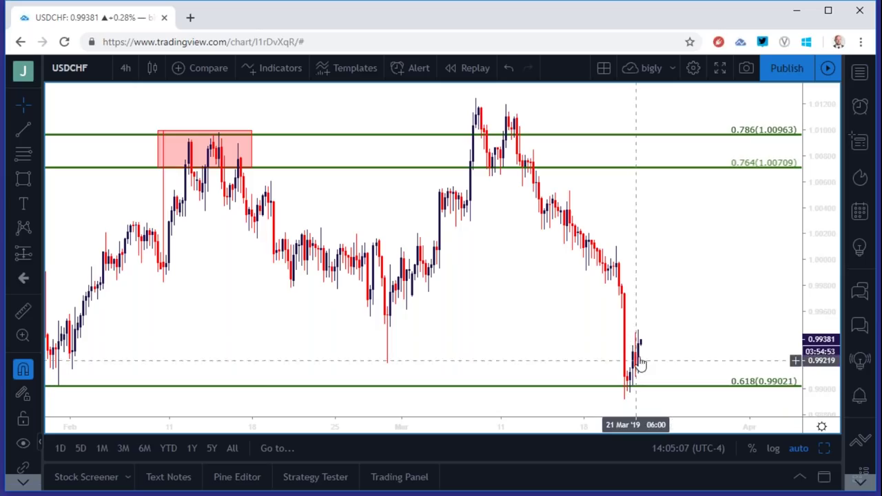
{"action": "scroll", "coordinate": [654, 258], "scroll_direction": "down", "scroll_amount": 1}
{"action": "scroll", "coordinate": [654, 256], "scroll_direction": "down", "scroll_amount": 3}
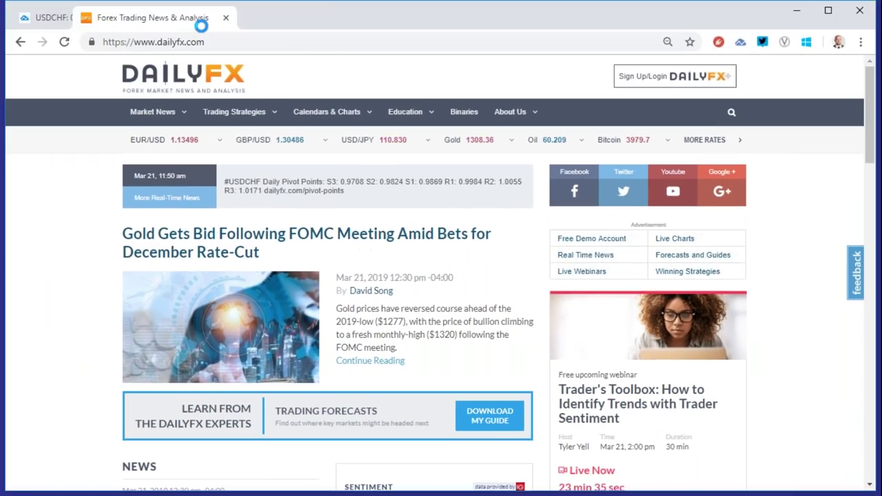
- Search Google for "youtube dailyfx" in a new browser tab and open the DailyFX YouTube channel
{"action": "mouse_move", "coordinate": [870, 141]}
{"action": "left_mouse_down"}
{"action": "mouse_move", "coordinate": [871, 241]}
{"action": "mouse_move", "coordinate": [875, 136]}
{"action": "left_mouse_up"}
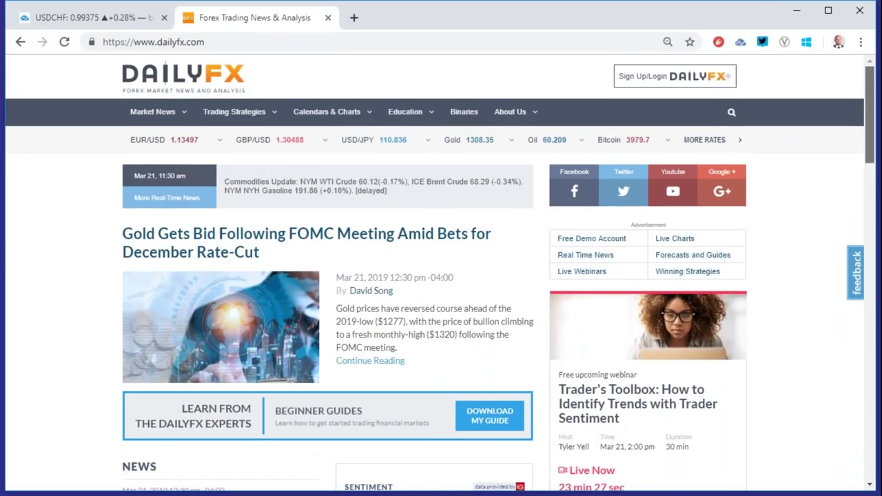
{"action": "left_click", "coordinate": [360, 22]}
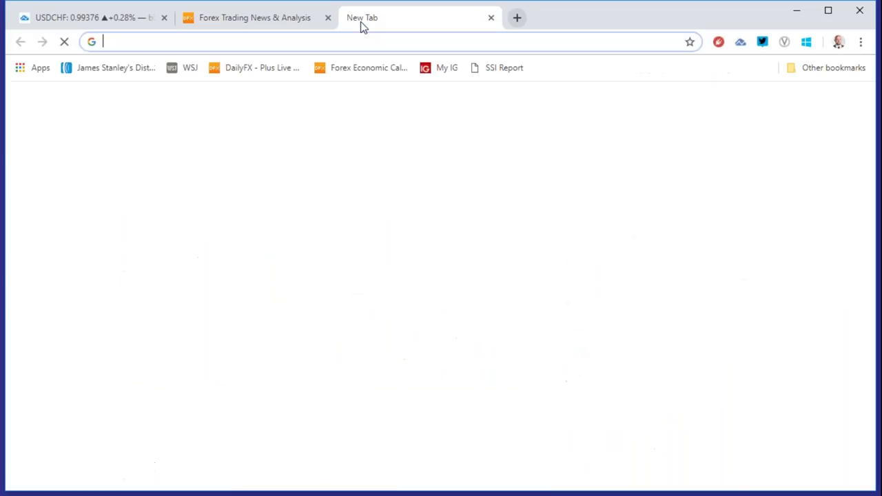
{"action": "type", "text": "youtube"}
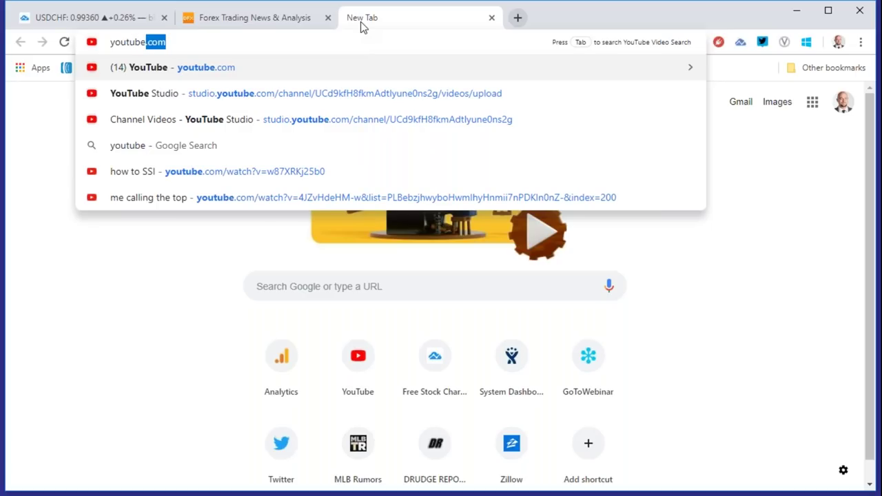
{"action": "type", "text": " dailyfx"}
{"action": "key", "text": "Return"}
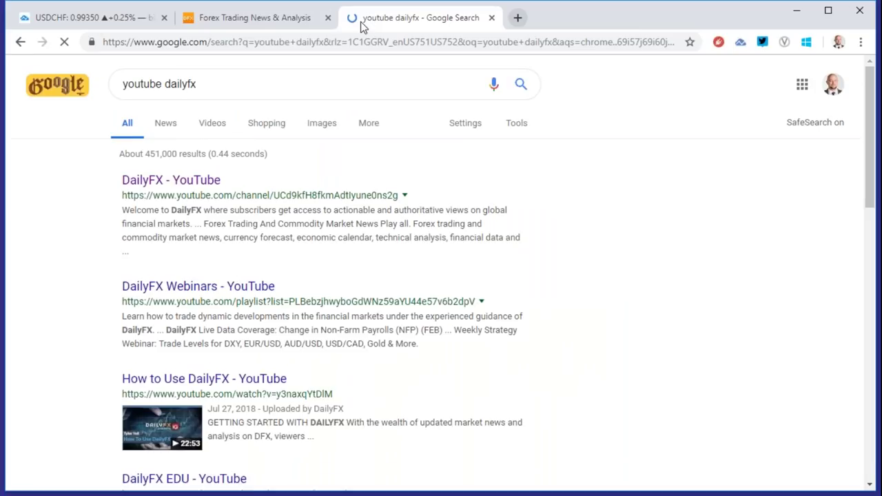
{"action": "left_click", "coordinate": [201, 194]}
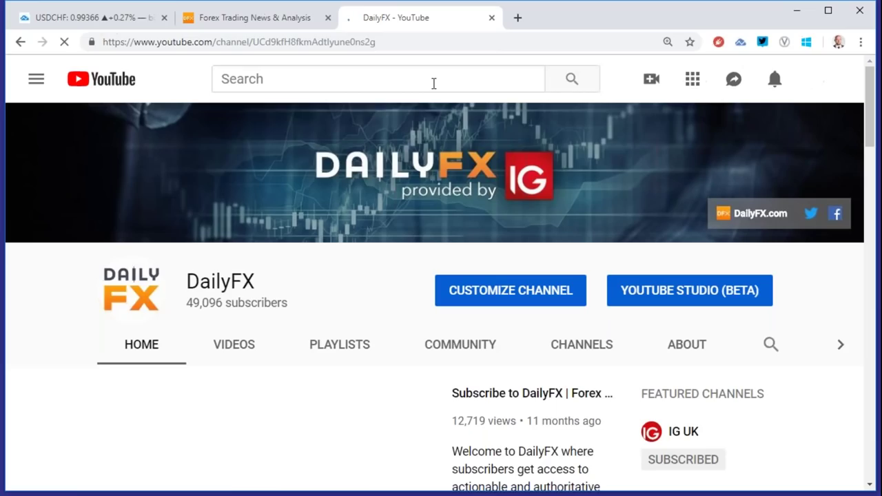
- Search YouTube for "dailyfx" and open the DailyFX channel from the results
{"action": "left_click", "coordinate": [438, 78]}
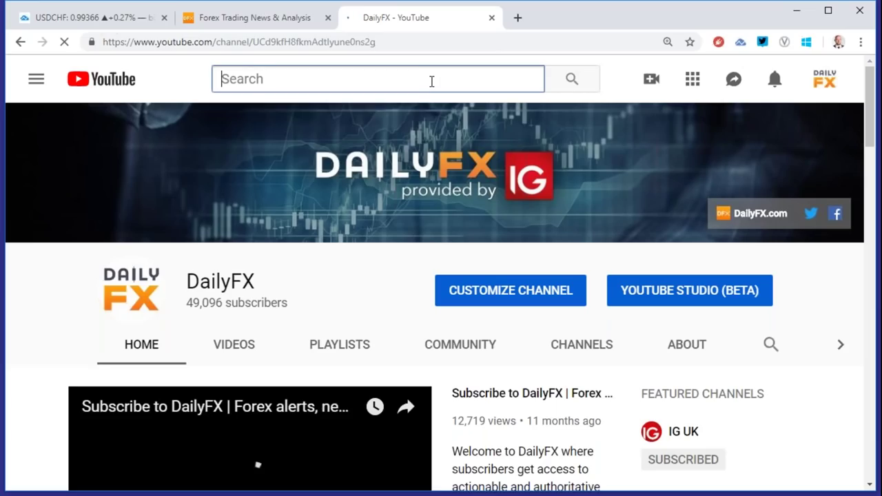
{"action": "type", "text": "dailyfx"}
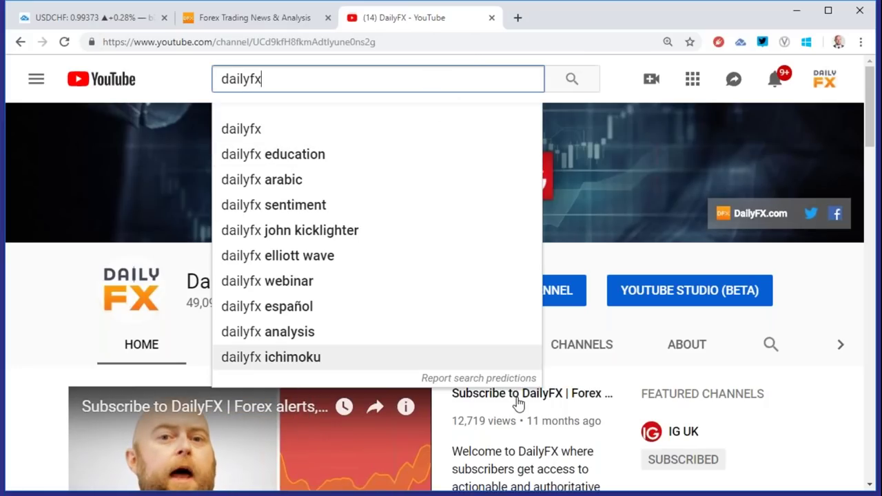
{"action": "left_click", "coordinate": [275, 132]}
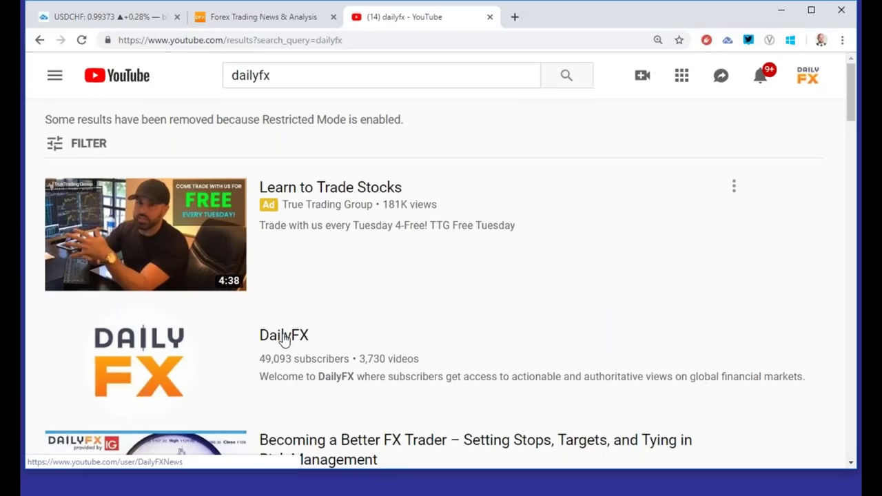
{"action": "left_click", "coordinate": [278, 350]}
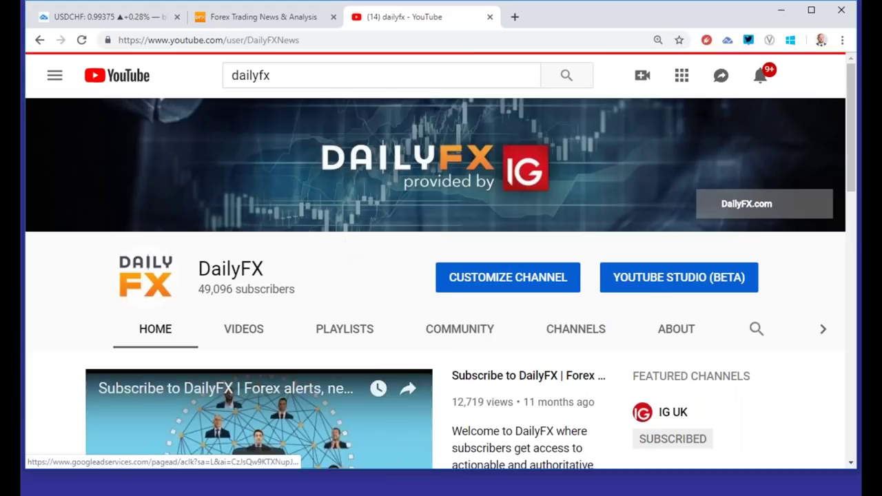
- Look through the DailyFX channel's home page, from Market News and Currency Trading News to the DailyFX Forex Analysts playlists, and return to its header
{"action": "scroll", "coordinate": [344, 246], "scroll_direction": "down", "scroll_amount": 5}
{"action": "scroll", "coordinate": [188, 253], "scroll_direction": "down", "scroll_amount": 5}
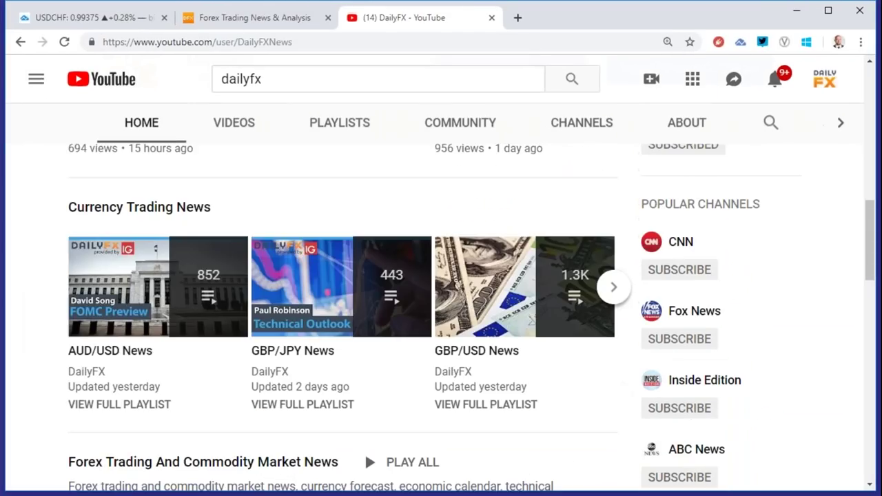
{"action": "scroll", "coordinate": [874, 199], "scroll_direction": "up", "scroll_amount": 5}
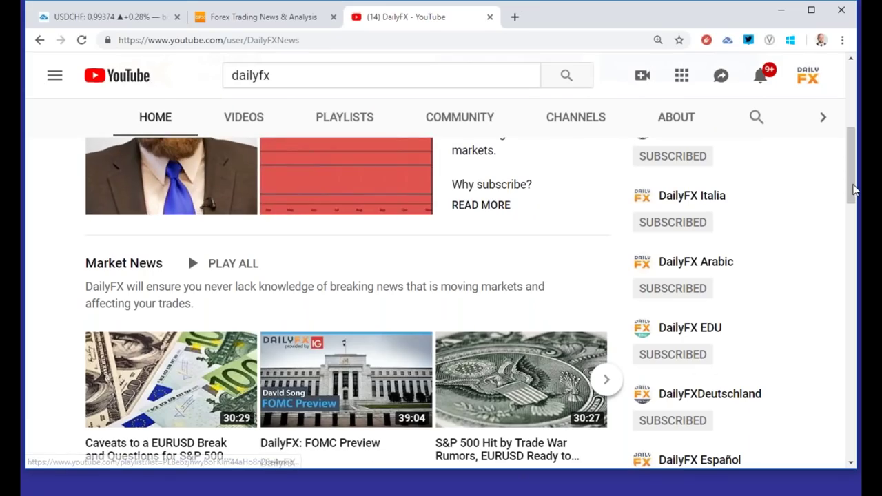
{"action": "left_click_drag", "start_coordinate": [853, 190], "coordinate": [860, 219]}
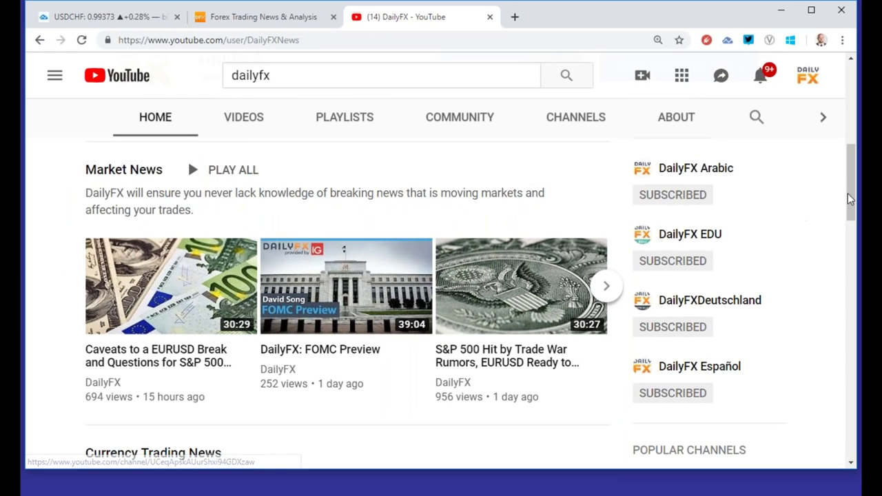
{"action": "scroll", "coordinate": [853, 210], "scroll_direction": "down", "scroll_amount": 4}
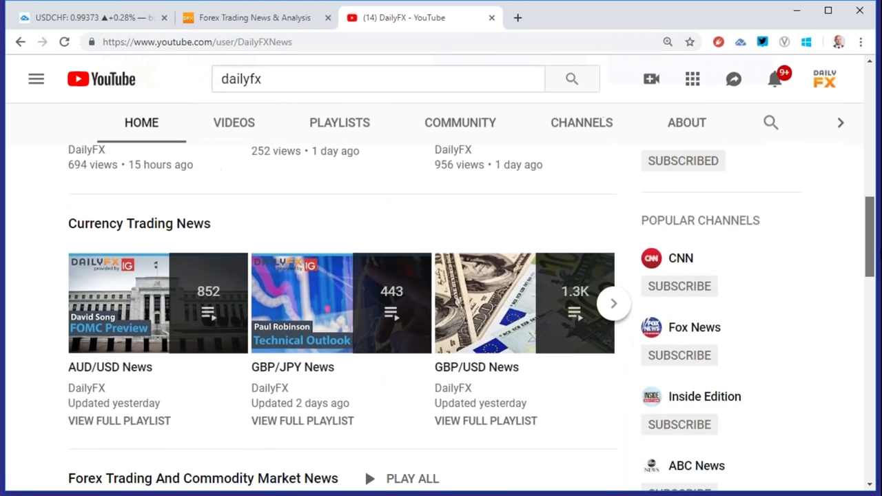
{"action": "scroll", "coordinate": [365, 255], "scroll_direction": "down", "scroll_amount": 4}
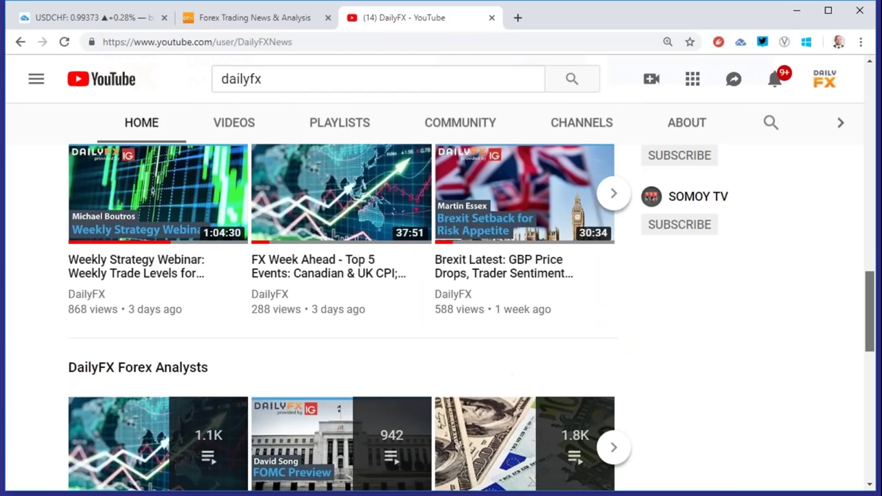
{"action": "scroll", "coordinate": [252, 407], "scroll_direction": "down", "scroll_amount": 1}
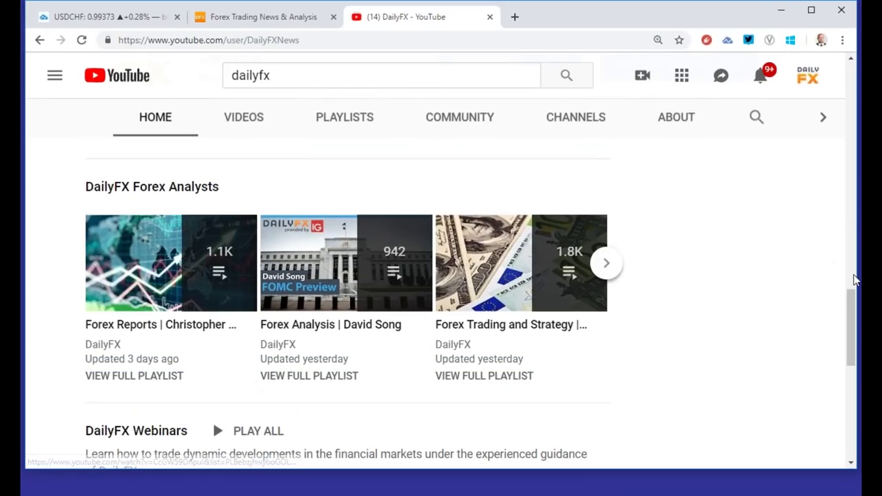
{"action": "left_click_drag", "start_coordinate": [854, 279], "coordinate": [854, 98]}
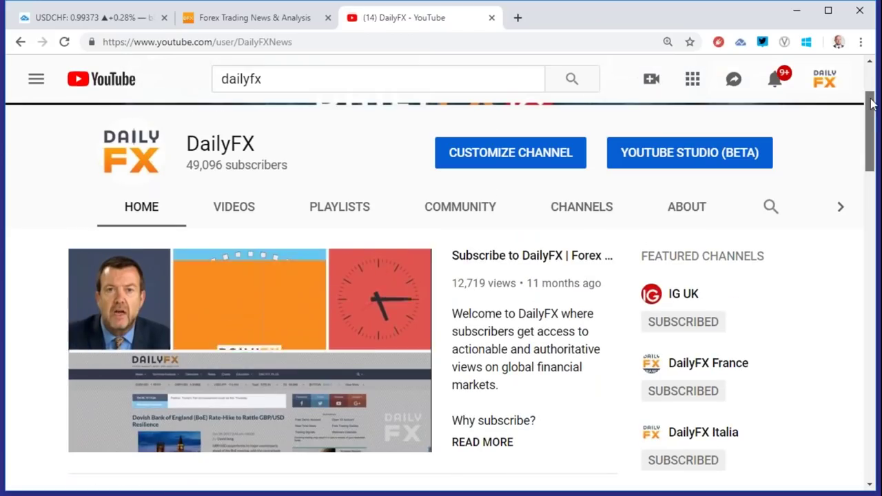
{"action": "left_click_drag", "start_coordinate": [871, 103], "coordinate": [871, 83]}
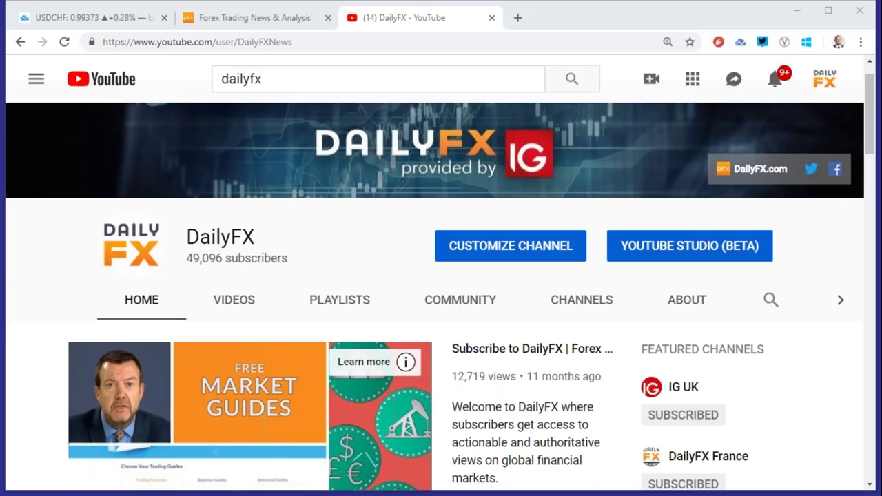
{"action": "left_click_drag", "start_coordinate": [868, 131], "coordinate": [871, 153]}
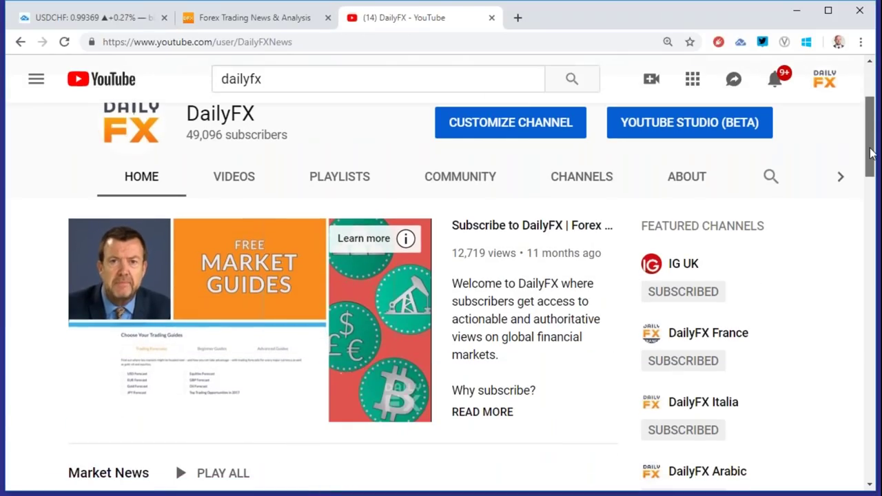